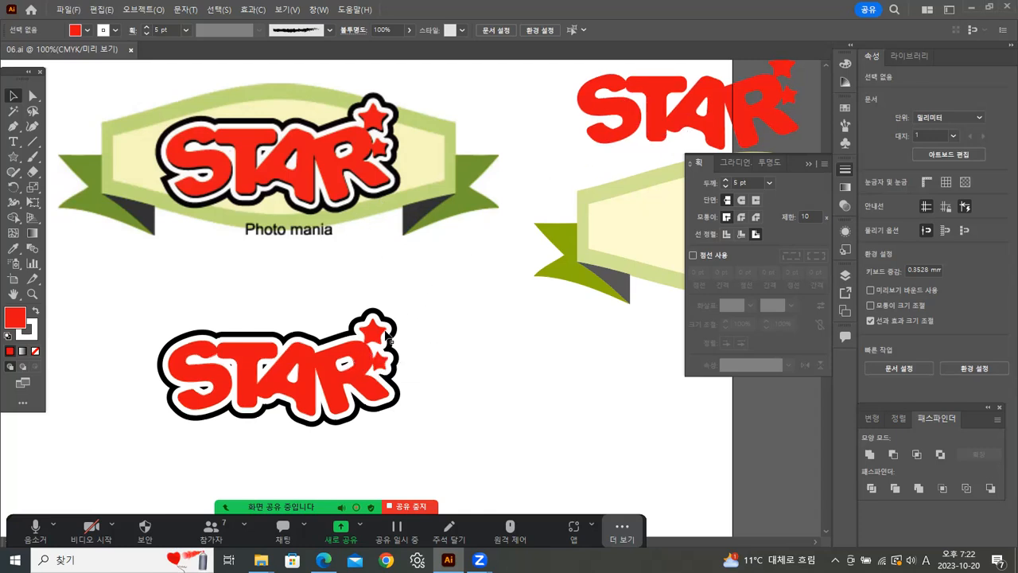
Shift the plain red STAR lettering slightly to the left and place a duplicate beside the outlined STAR logo below
click(641, 118)
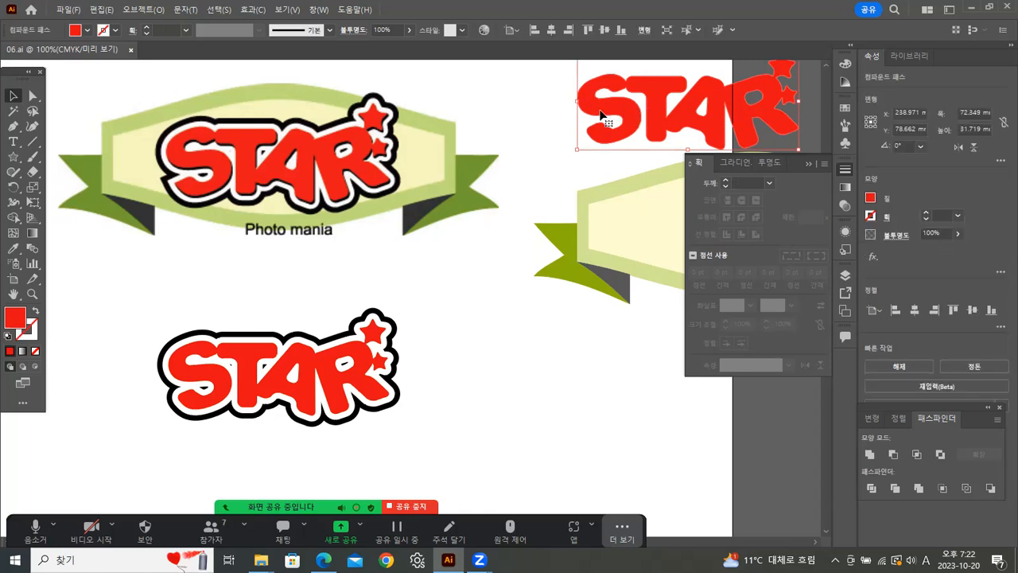
drag(641, 118, 586, 123)
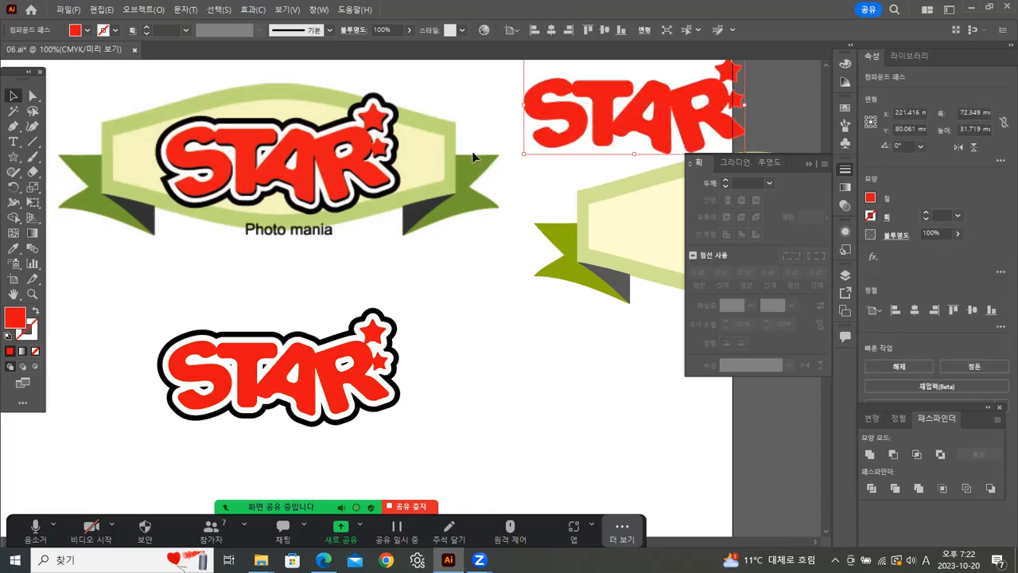
drag(574, 120, 486, 408)
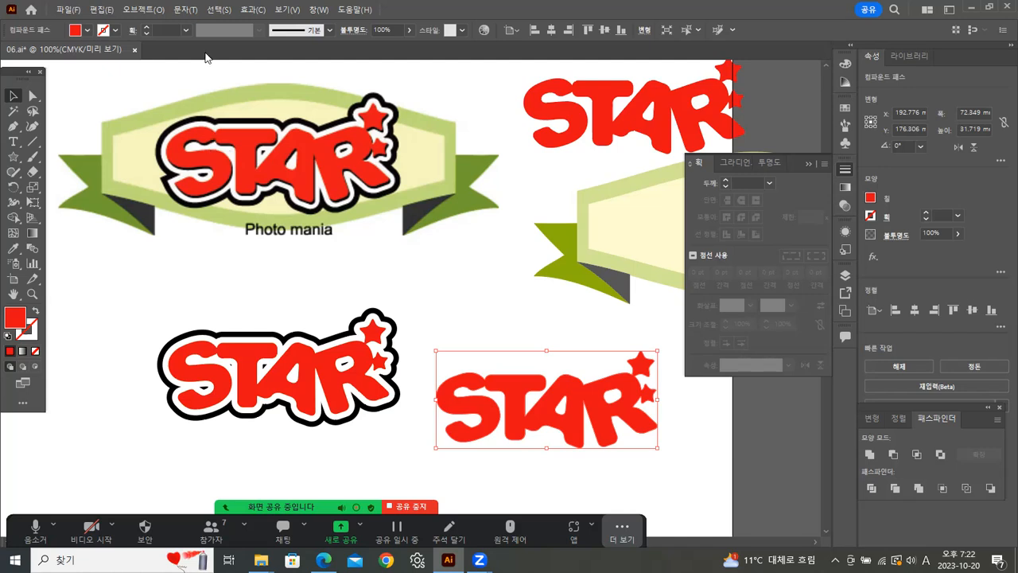
Start a Drop Shadow effect on the duplicated STAR lettering, with blur 0 mm and opacity 100%
click(249, 10)
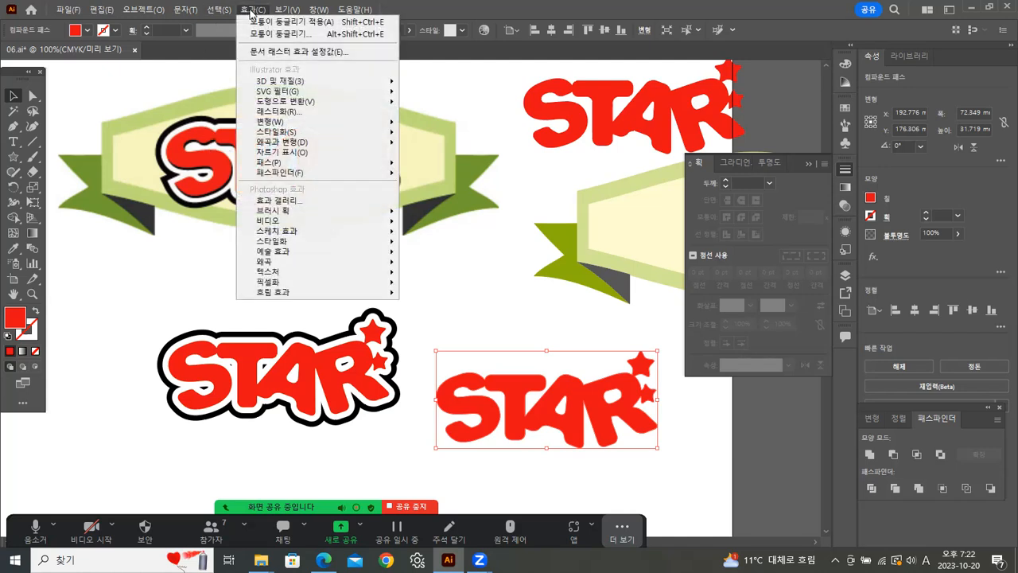
mouse_move(303, 135)
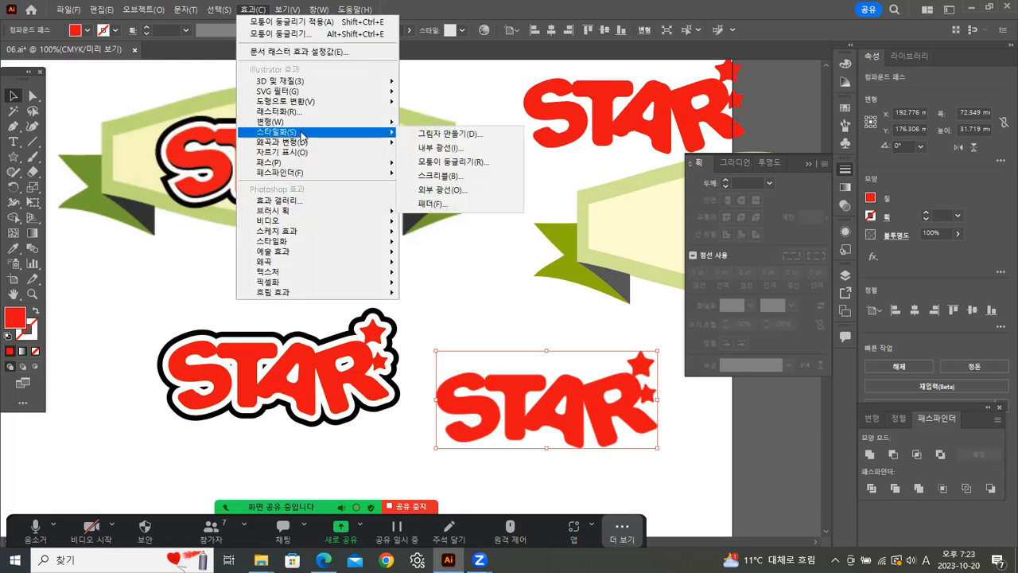
click(449, 134)
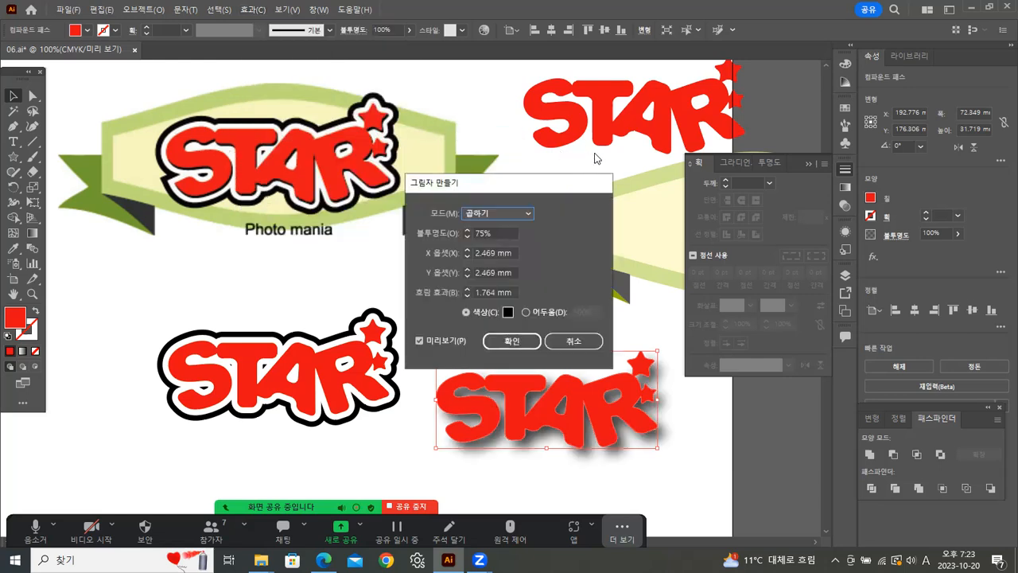
drag(550, 171, 586, 141)
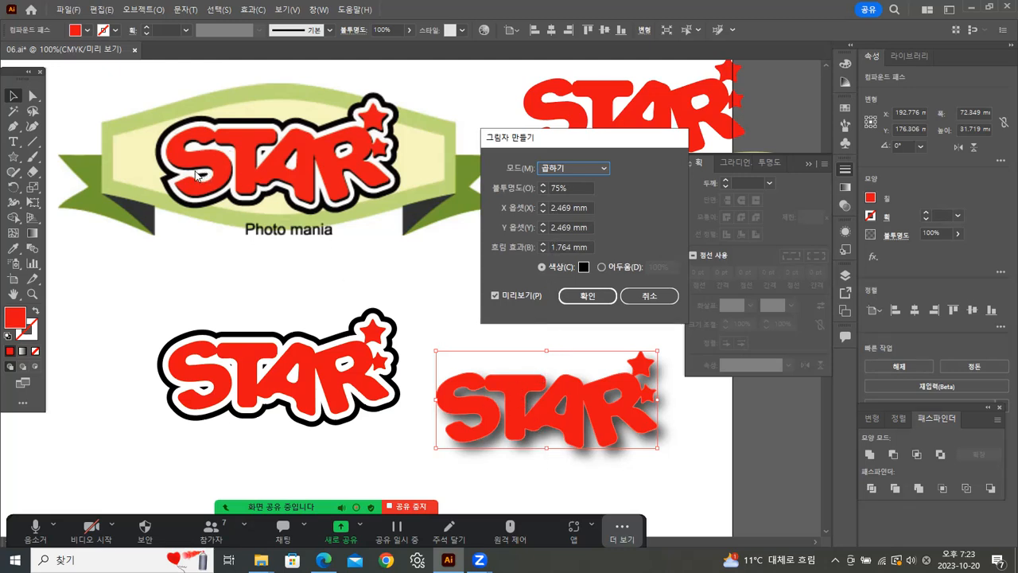
click(569, 249)
drag(570, 249, 437, 265)
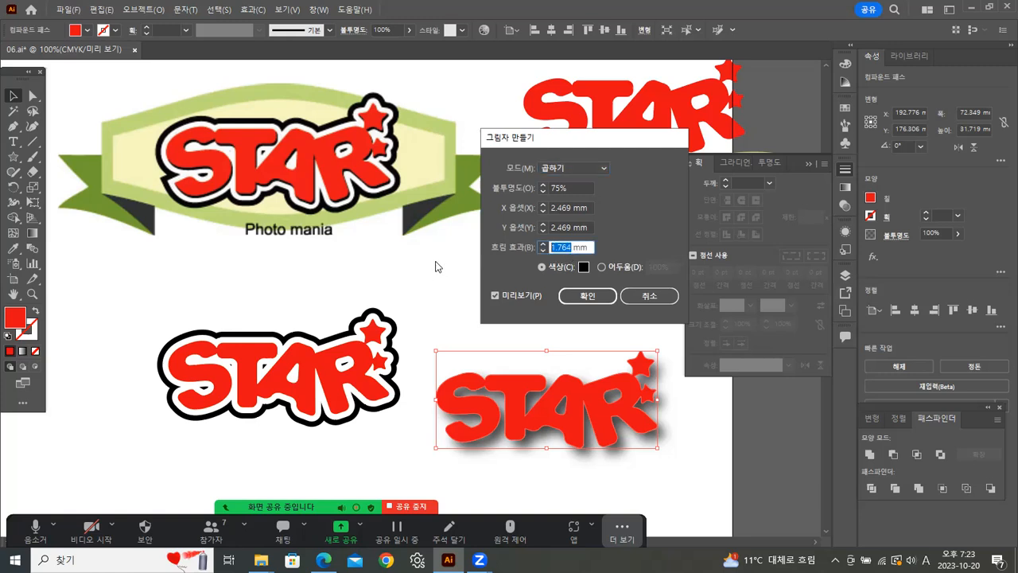
text(0)
click(564, 188)
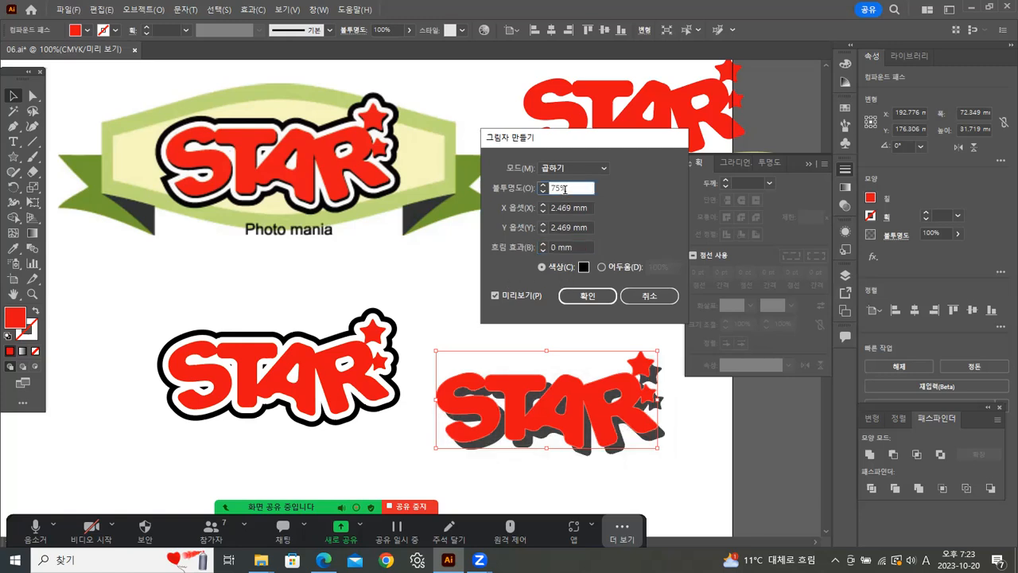
drag(566, 189, 488, 191)
text(100)
Set the drop shadow's X and Y offsets to 1 mm each and apply the effect
click(570, 226)
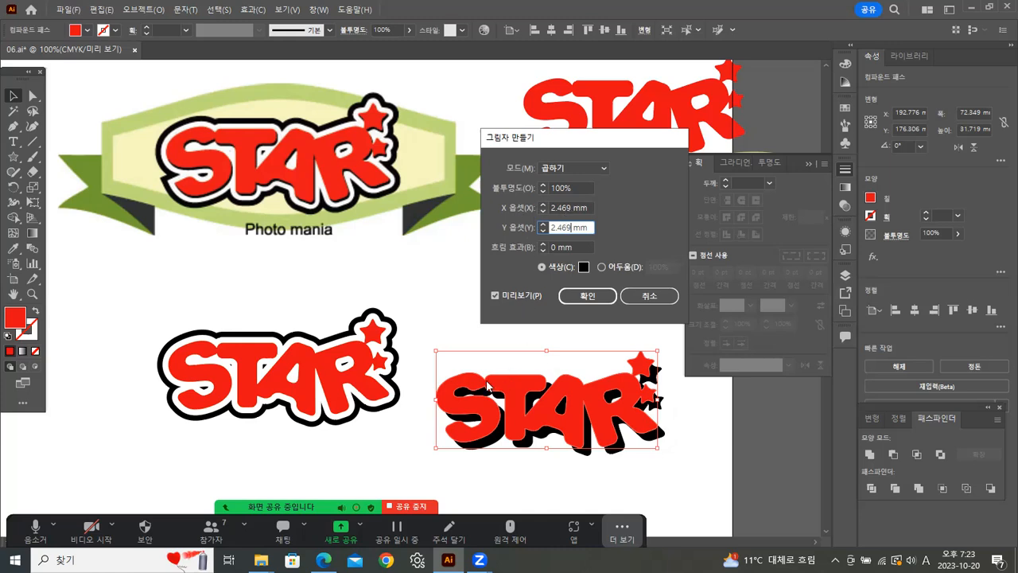
click(569, 206)
text(1)
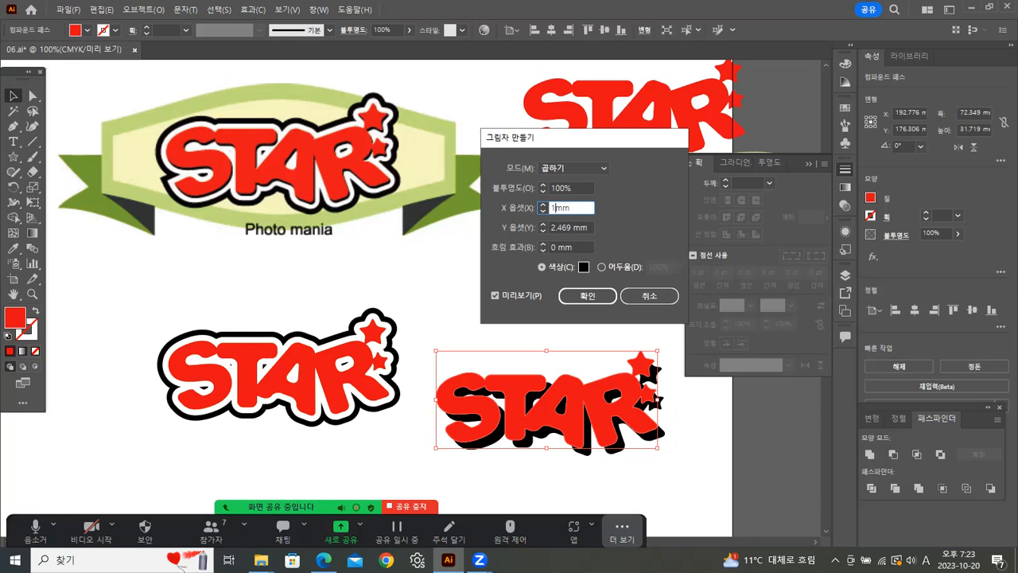
click(562, 227)
double_click(561, 227)
text(1)
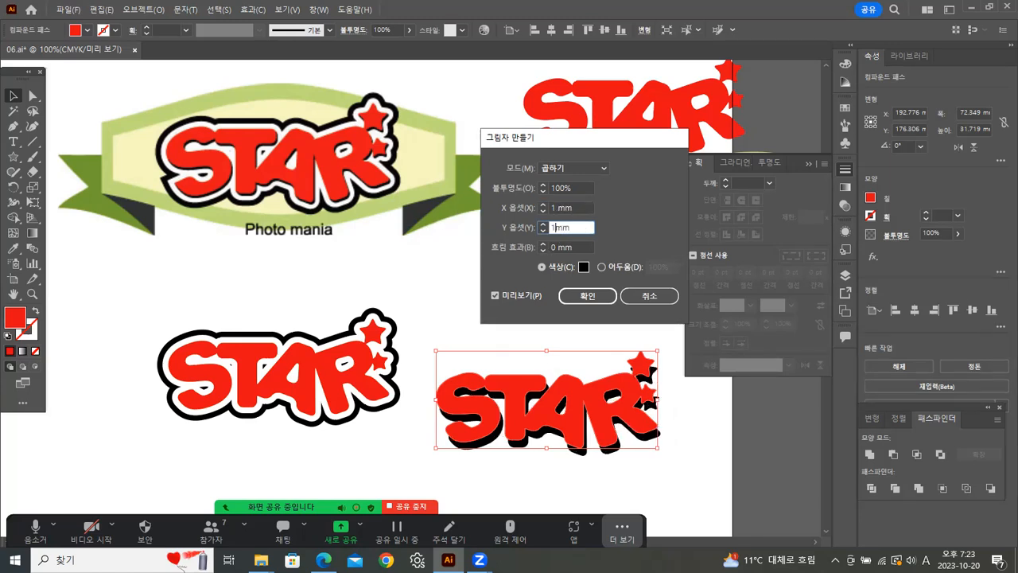
click(581, 297)
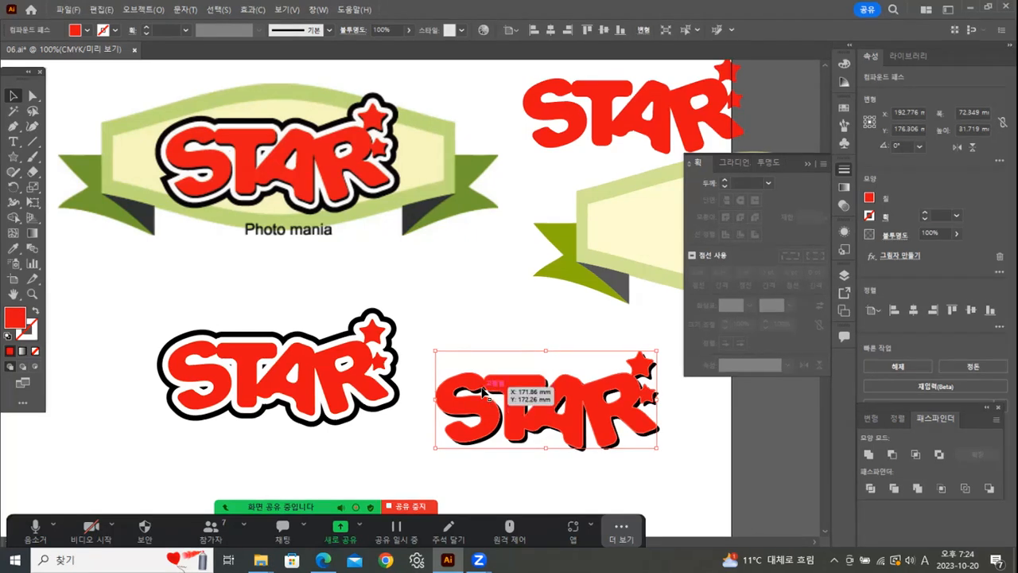
Try a white stroke on the drop-shadowed STAR lettering, and undo it
click(869, 217)
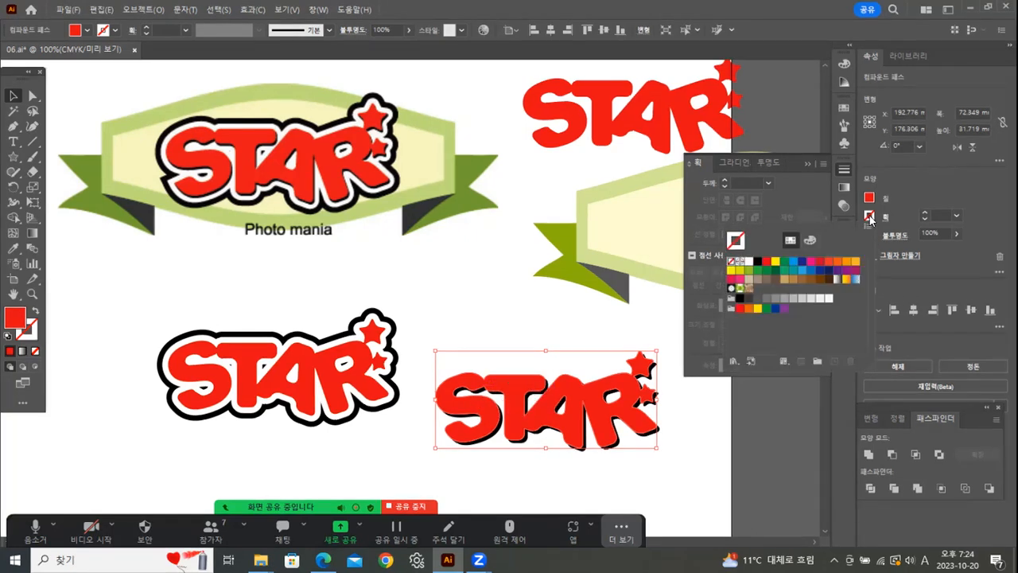
click(748, 262)
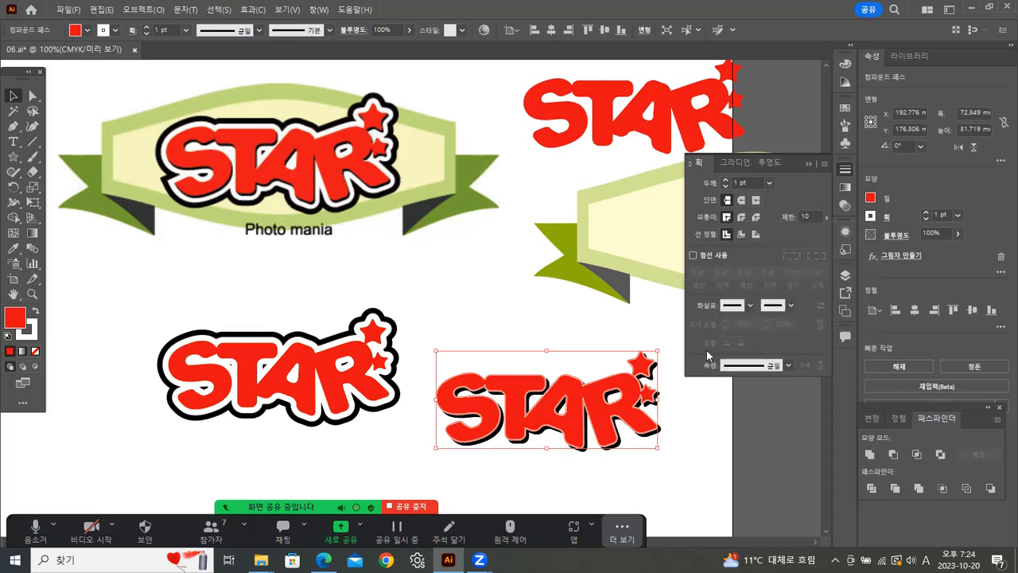
click(496, 332)
key(ctrl+z)
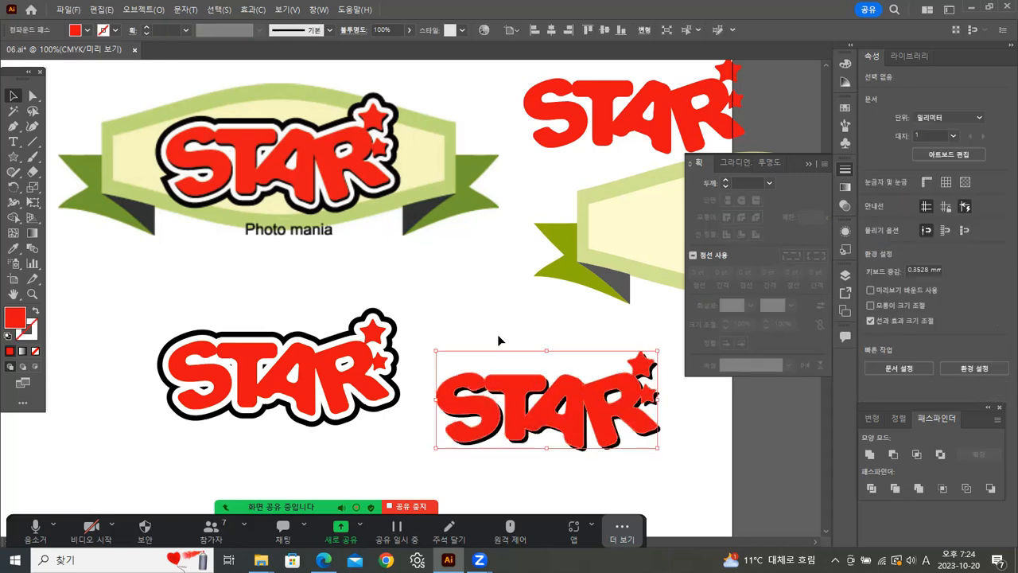
click(497, 334)
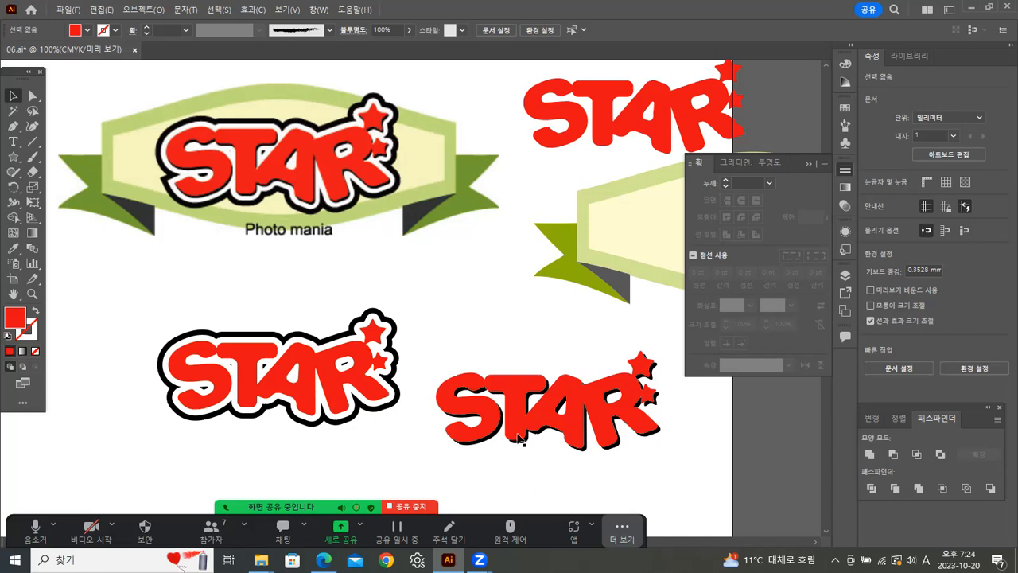
Place the drop-shadowed lettering over the outlined logo's letters, and move the plain red STAR lettering into the empty space beside it
drag(460, 419, 202, 393)
click(498, 413)
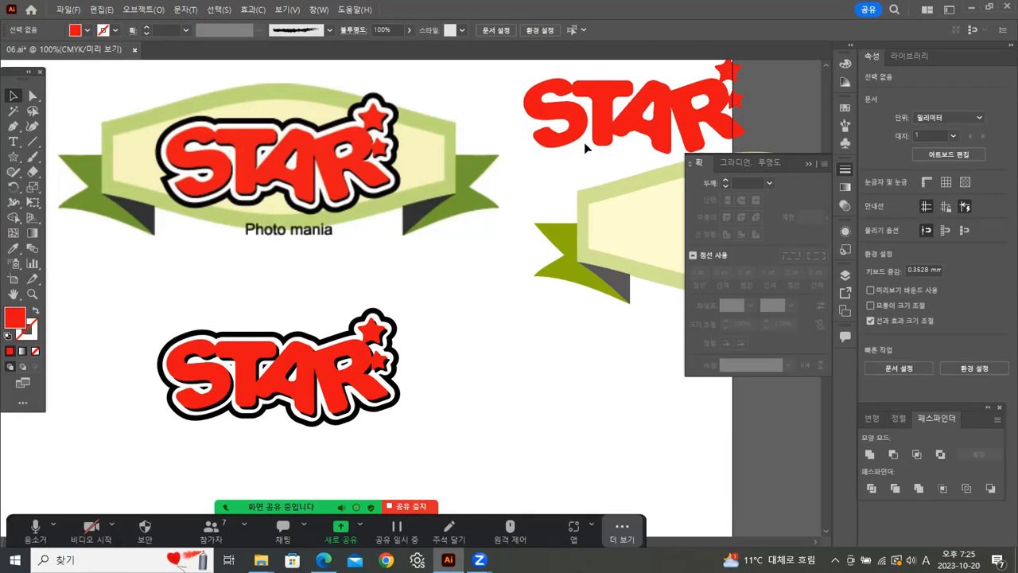
drag(583, 142, 512, 380)
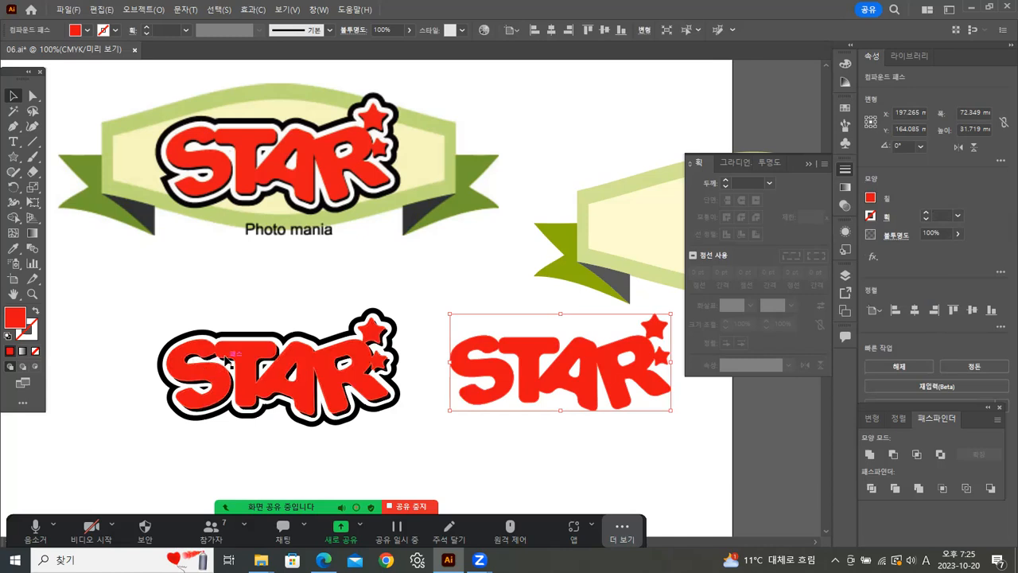
click(509, 404)
click(504, 400)
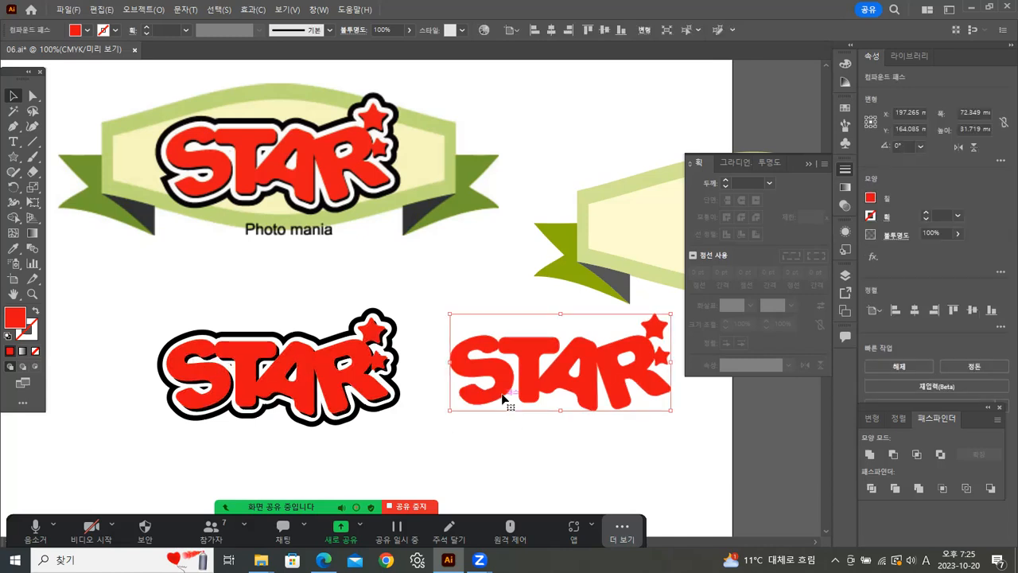
Paste a copy of the plain red STAR lettering directly in front of it and nudge the copy up two increments
key(ctrl+c)
key(ctrl+f)
key(Up)
key(Up)
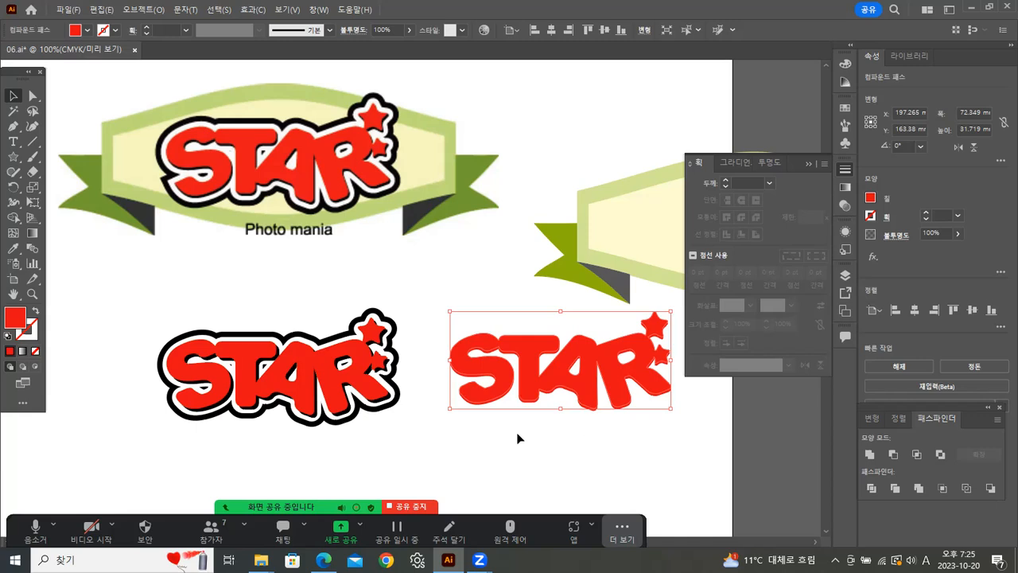
Subtract the front lettering from the one behind it with Minus Front, and fill the remaining slivers black
click(515, 429)
click(571, 394)
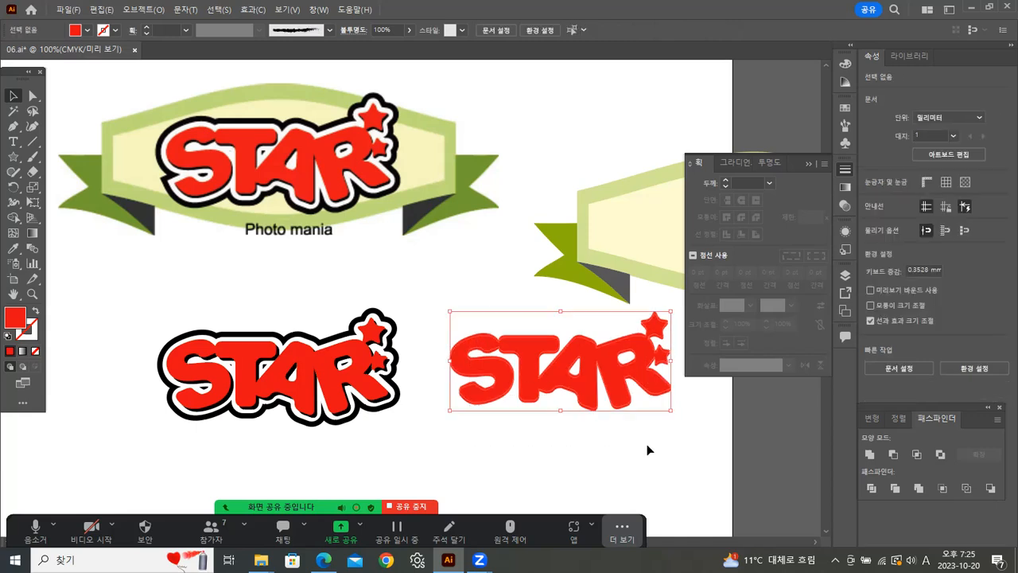
click(891, 454)
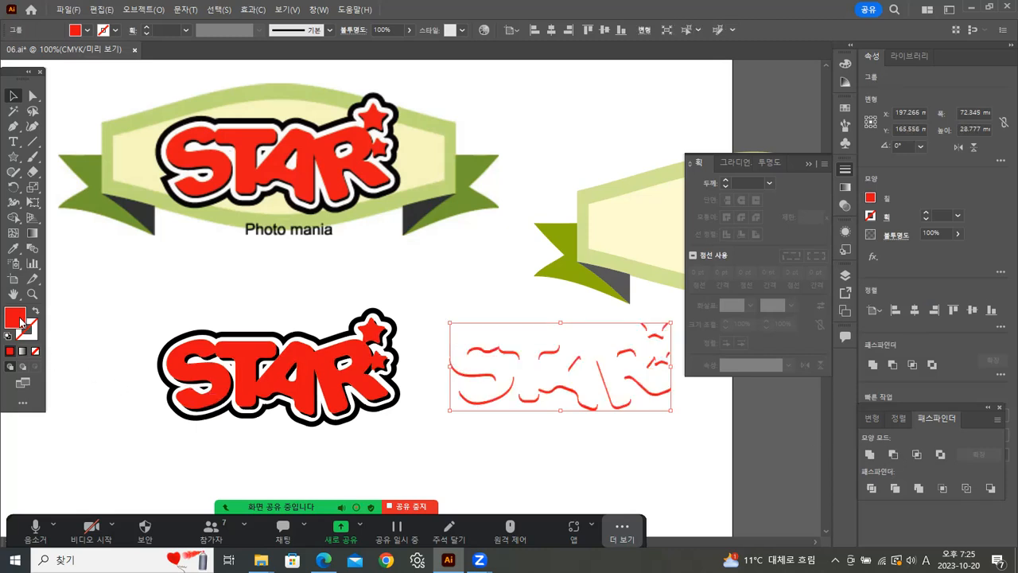
click(869, 199)
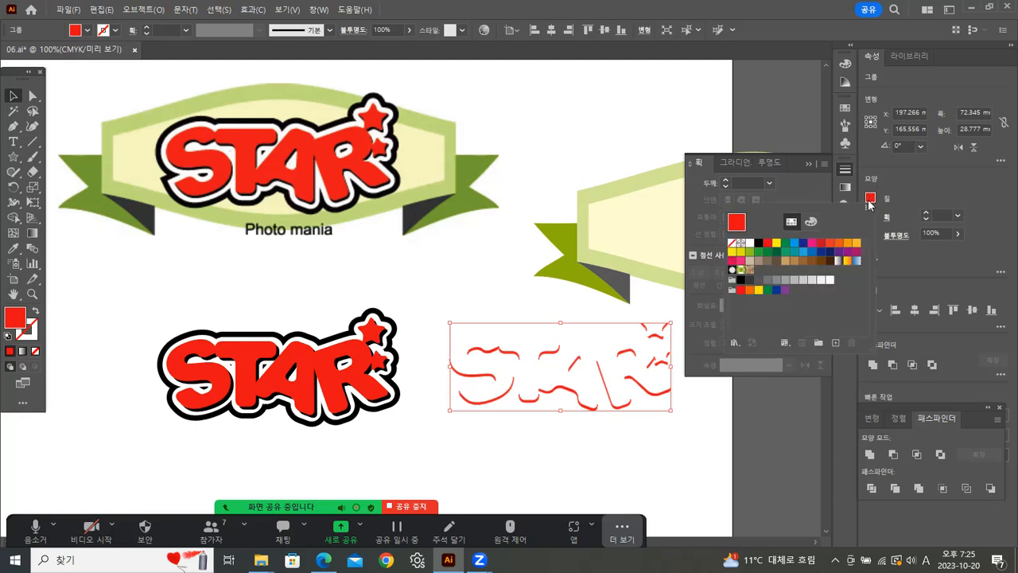
click(758, 242)
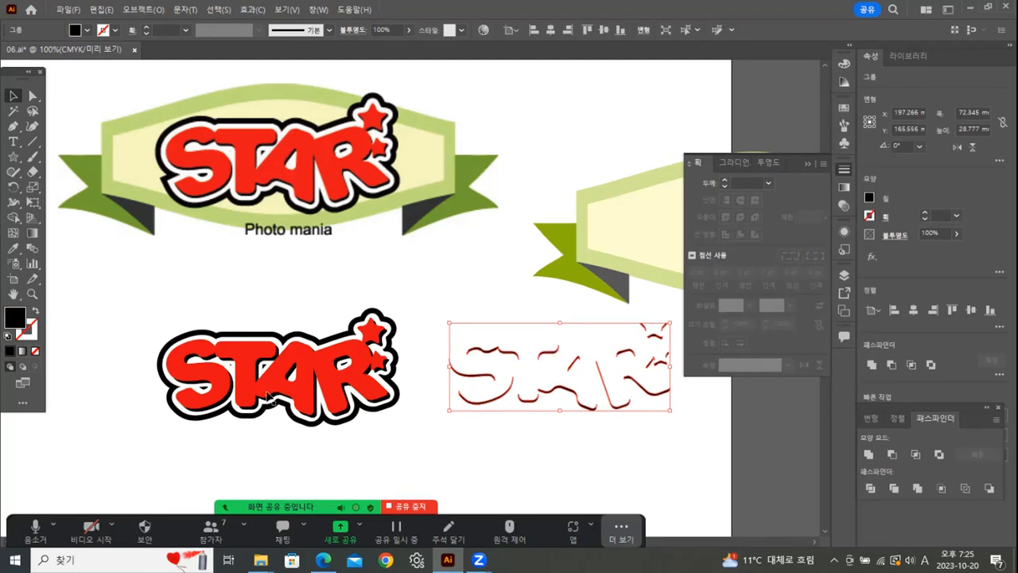
Move the drop-shadowed lettering off the outlined logo, and fit the black slivers onto the logo's letters, nudging them up three increments
drag(312, 403, 643, 473)
drag(511, 393, 231, 405)
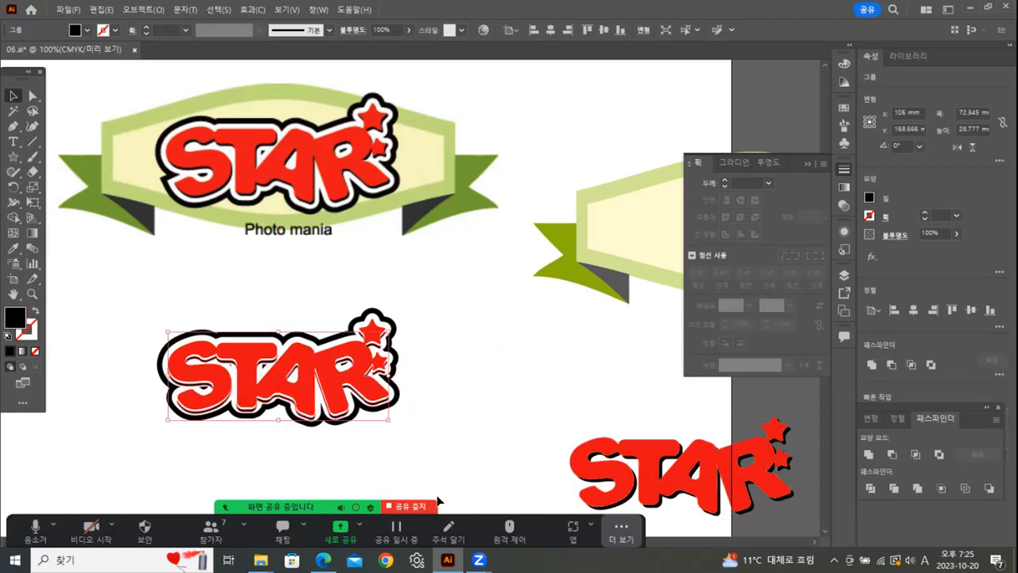
key(Up)
key(Up)
key(Up)
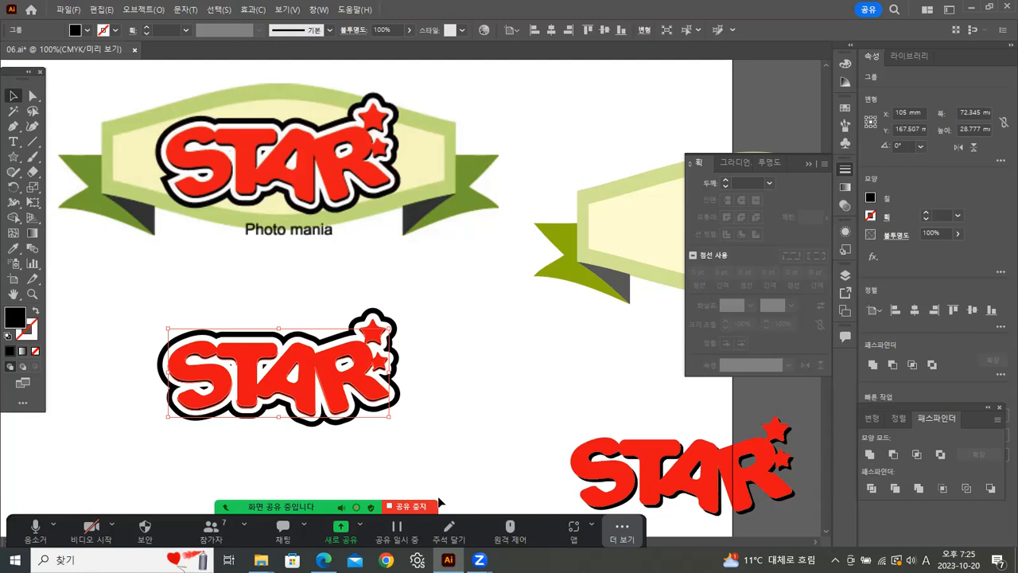
click(494, 429)
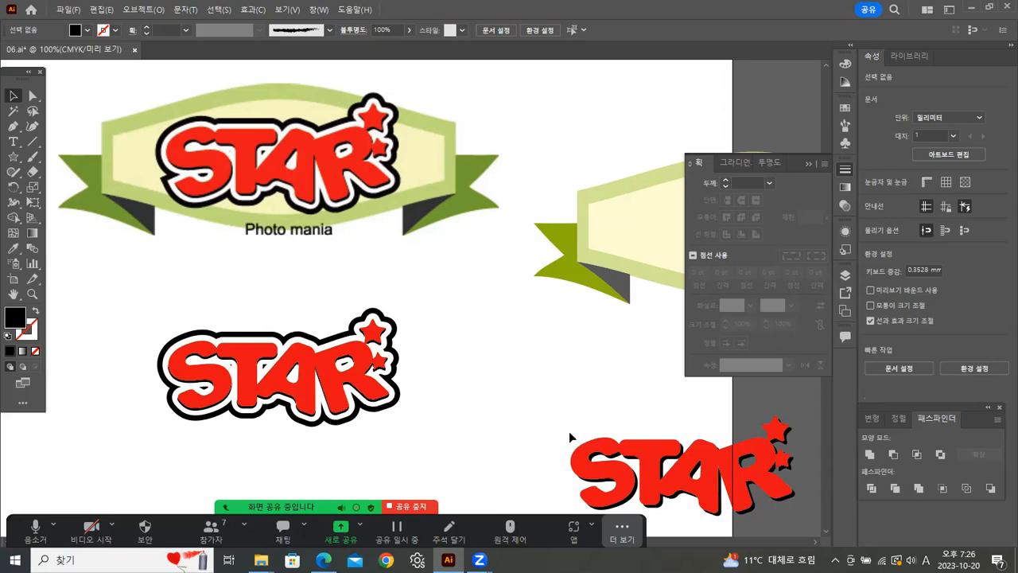
Move the drop-shadowed STAR lettering up next to the outlined logo, leaving nothing selected
drag(612, 466, 477, 372)
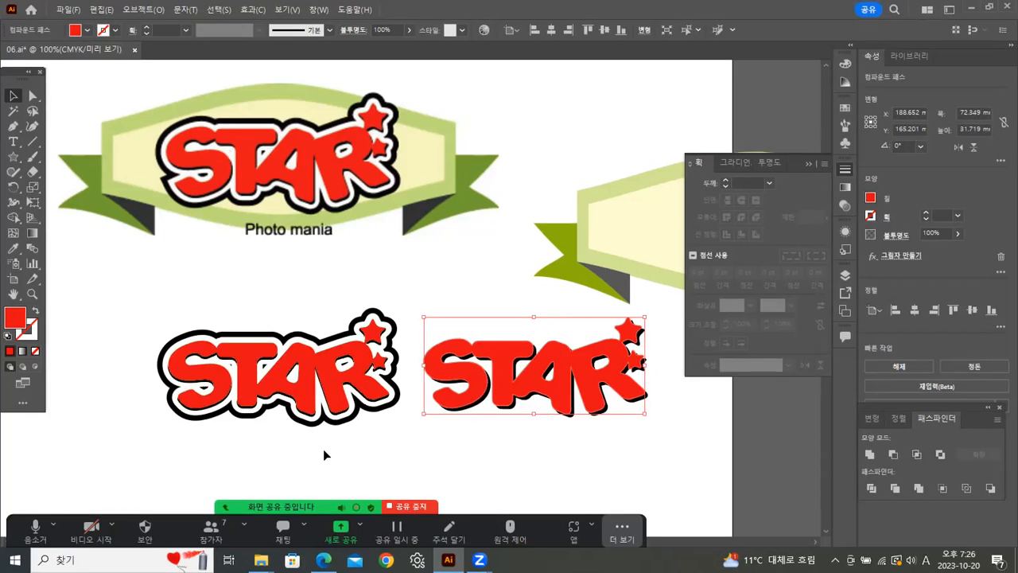
click(484, 461)
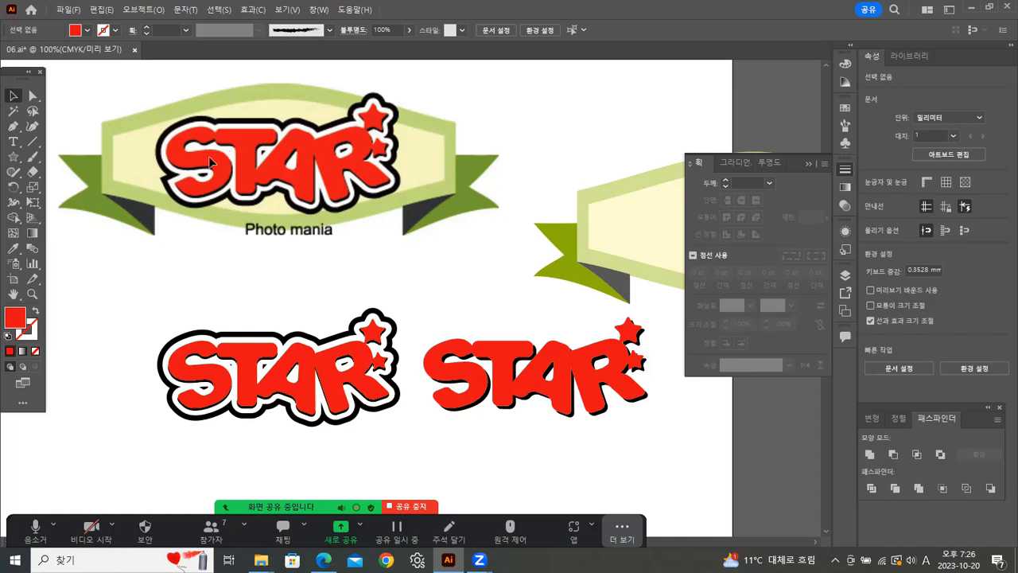
click(649, 224)
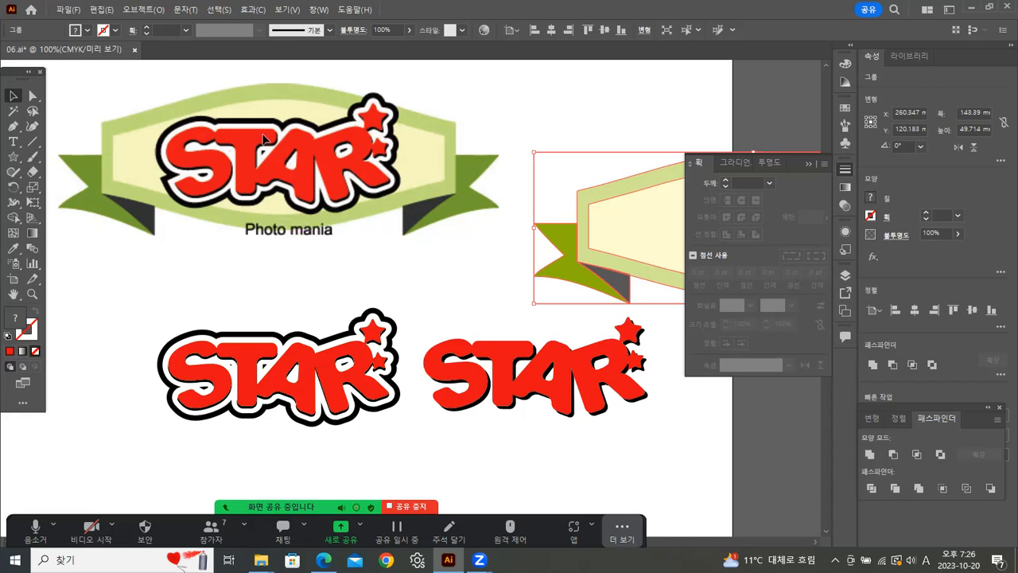
click(563, 446)
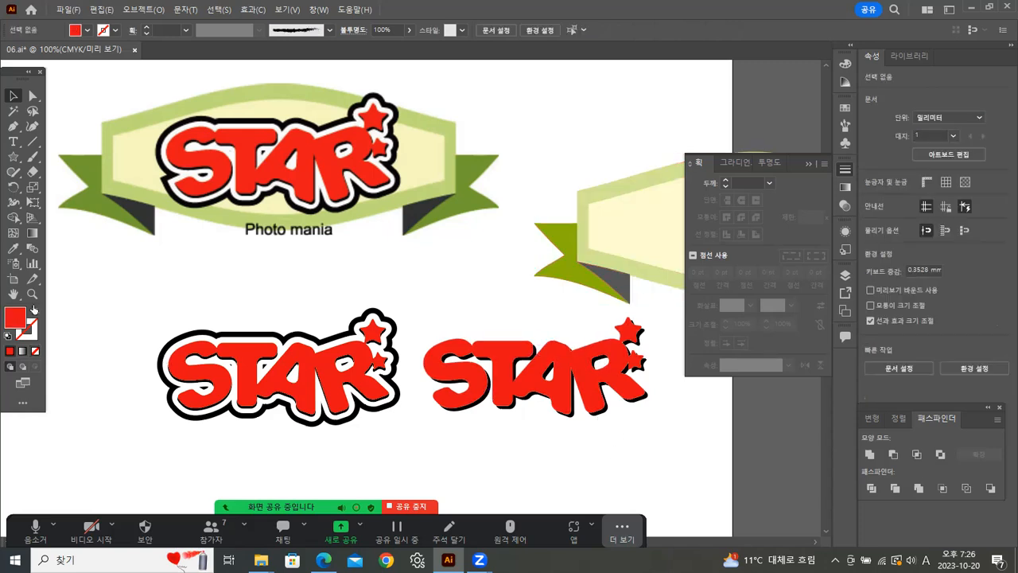
Zoom in on the outlined STAR logo to 200% to examine the black shadow edges on its letters
key(i)
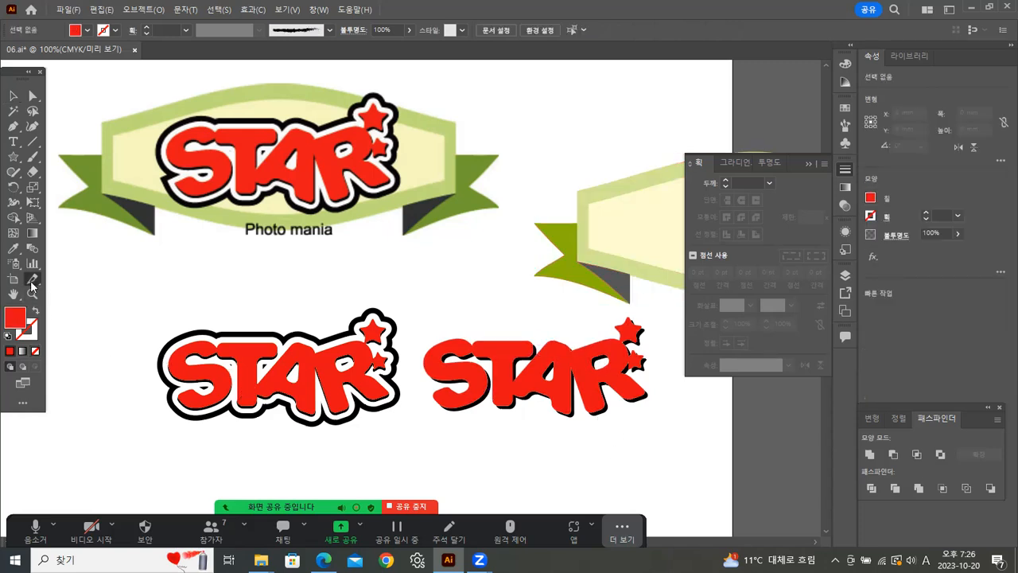
click(33, 294)
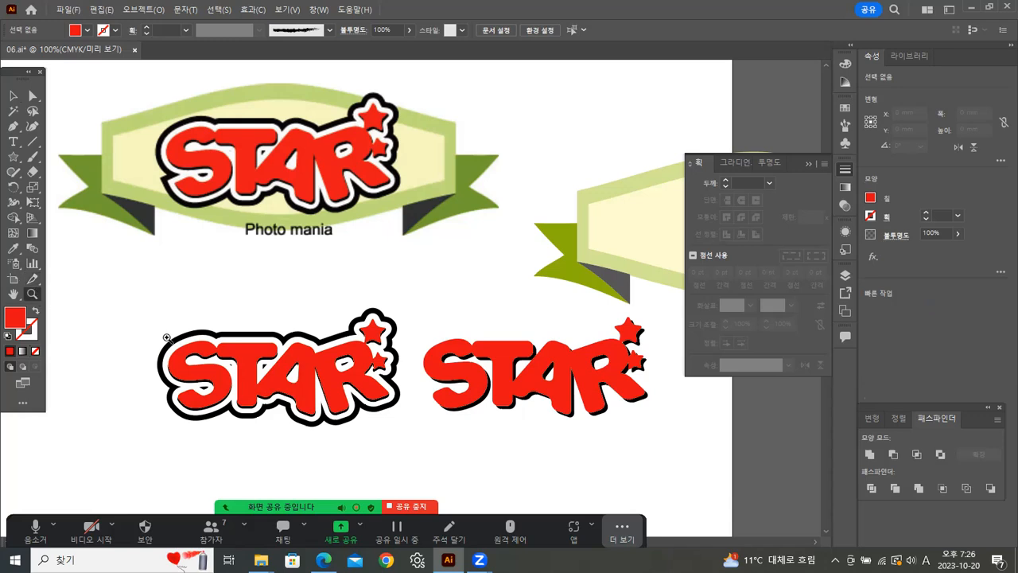
click(309, 386)
click(348, 387)
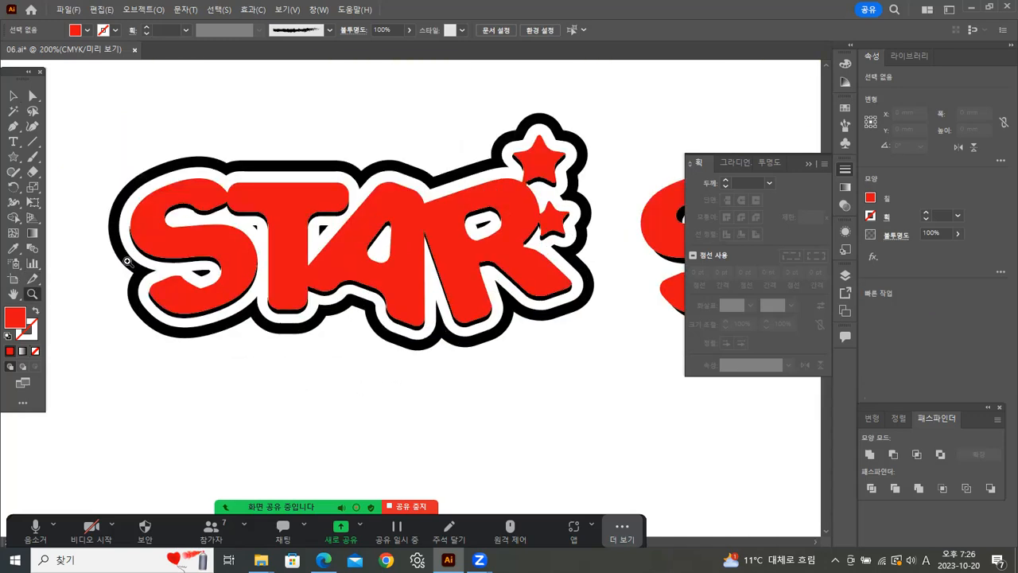
Nudge the black shadow slivers on the STAR letters one increment down and one increment to the right
click(13, 96)
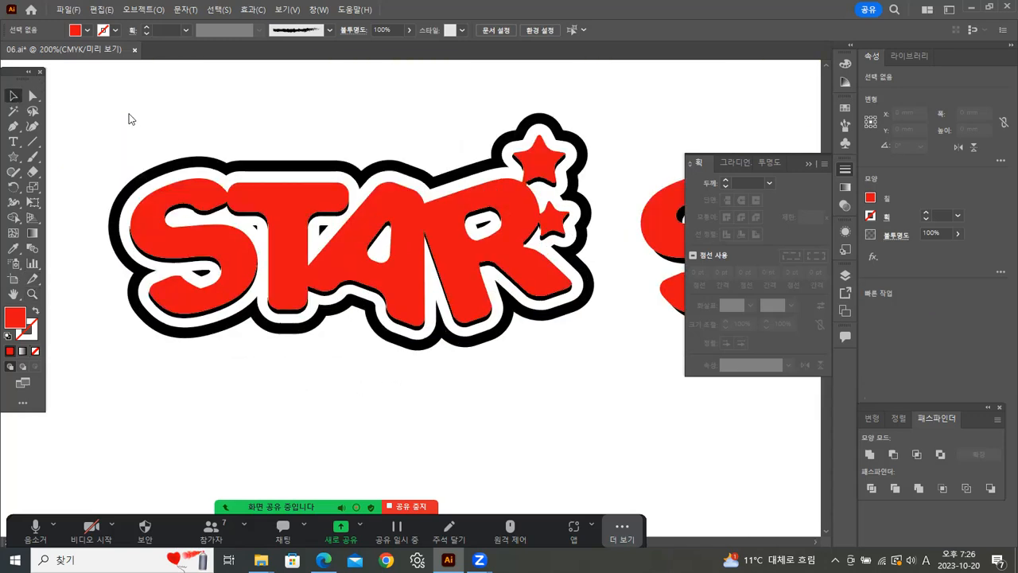
click(206, 219)
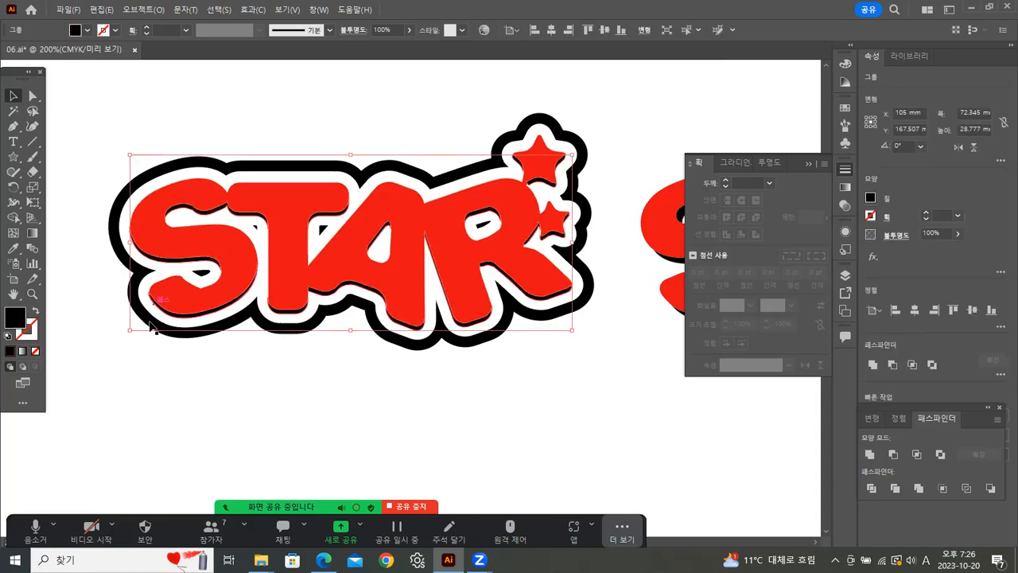
key(Down)
key(Right)
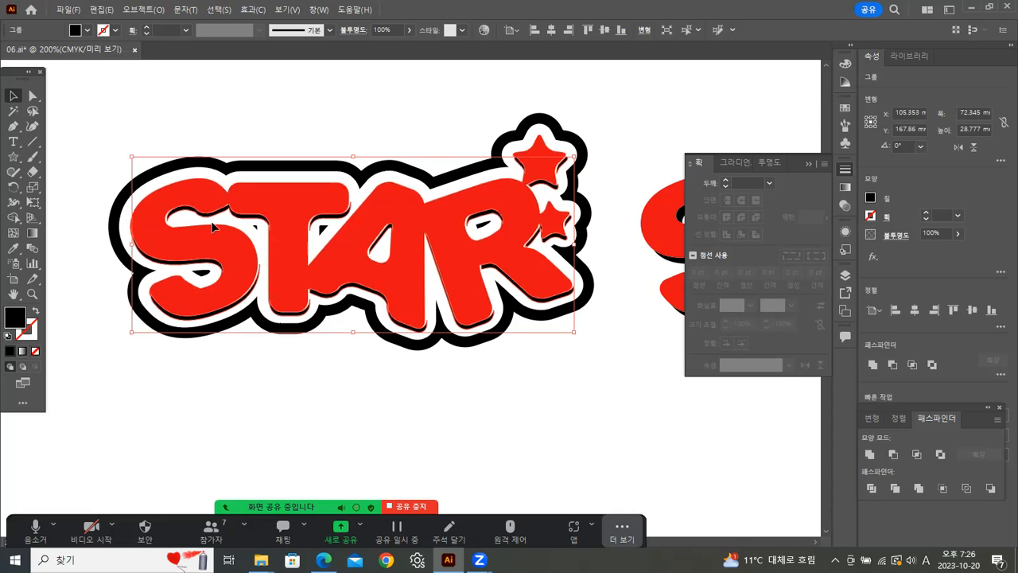
Move the black slivers off the logo, and place the drop-shadowed red lettering over the outlined STAR logo, nudging it one increment right
drag(209, 220, 281, 383)
drag(225, 419, 143, 234)
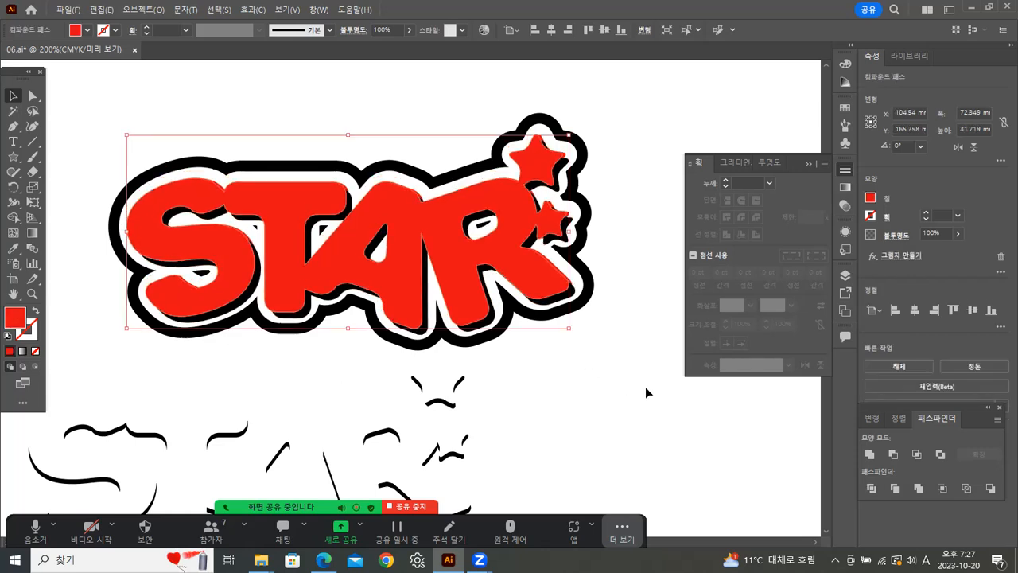
key(Right)
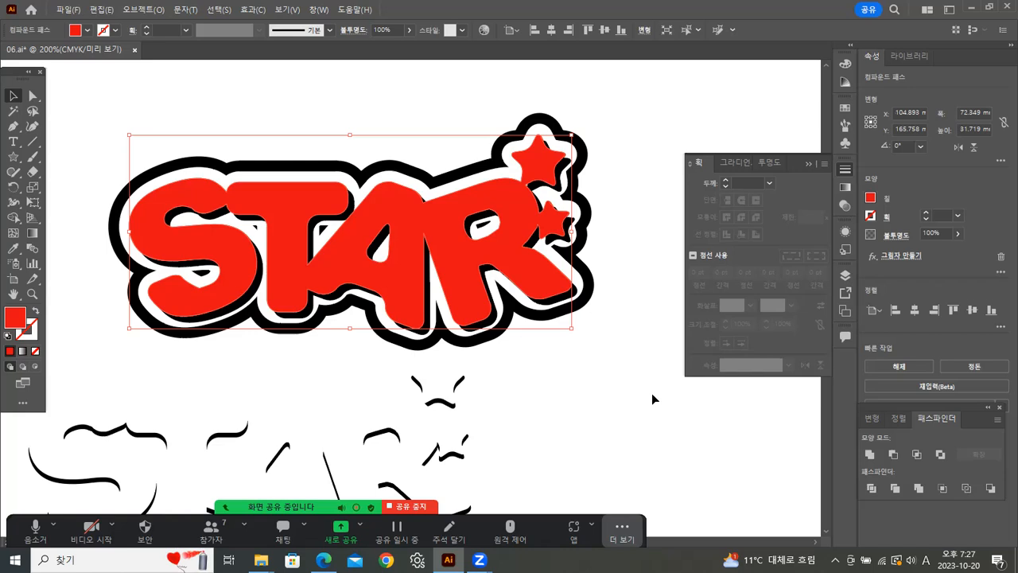
click(647, 393)
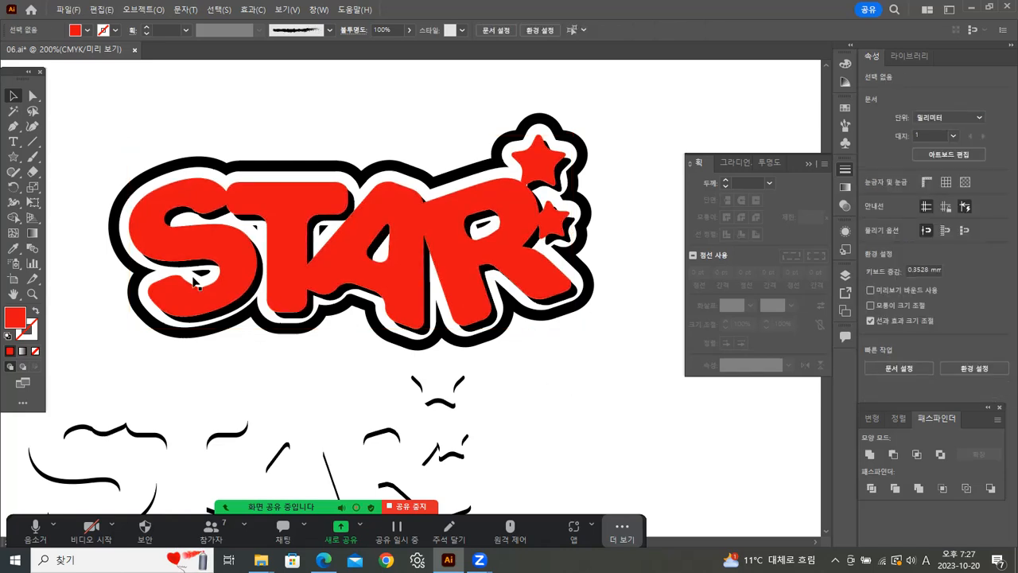
Group the drop-shadowed STAR lettering with the red lettering beneath it, leaving the white and black outline out of the group
drag(103, 118, 622, 333)
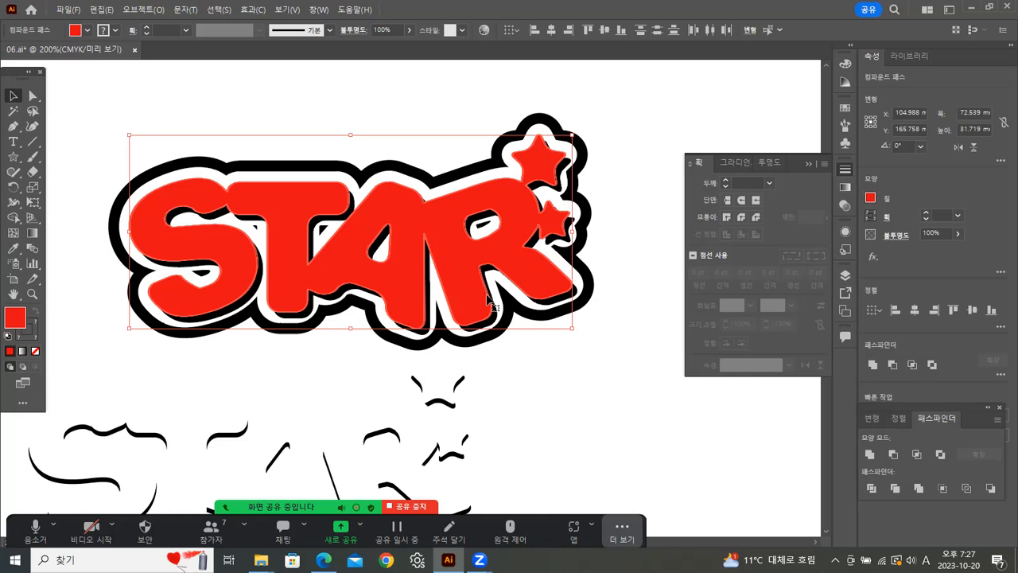
click(585, 348)
drag(125, 97, 601, 207)
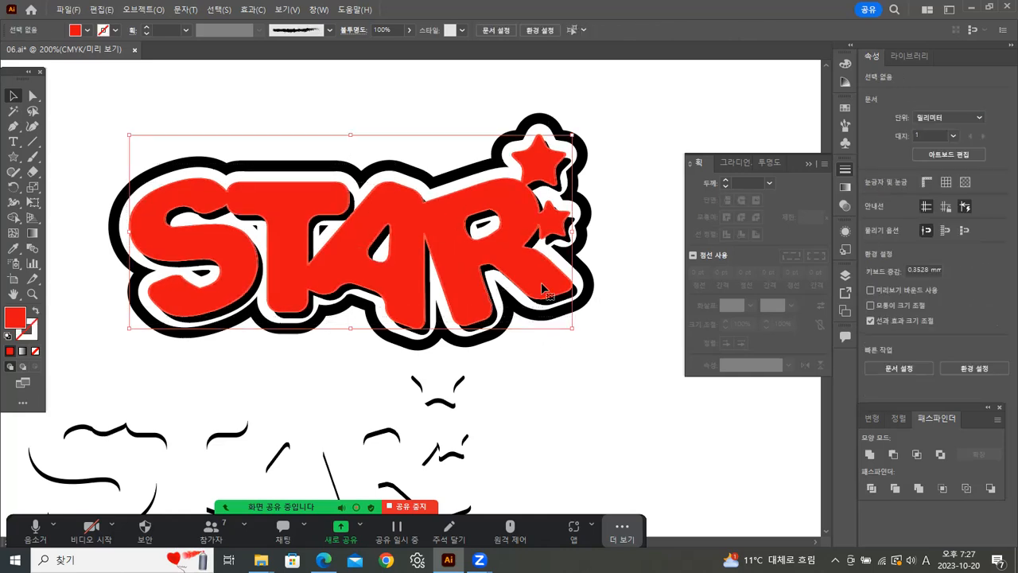
right_click(458, 237)
mouse_move(495, 430)
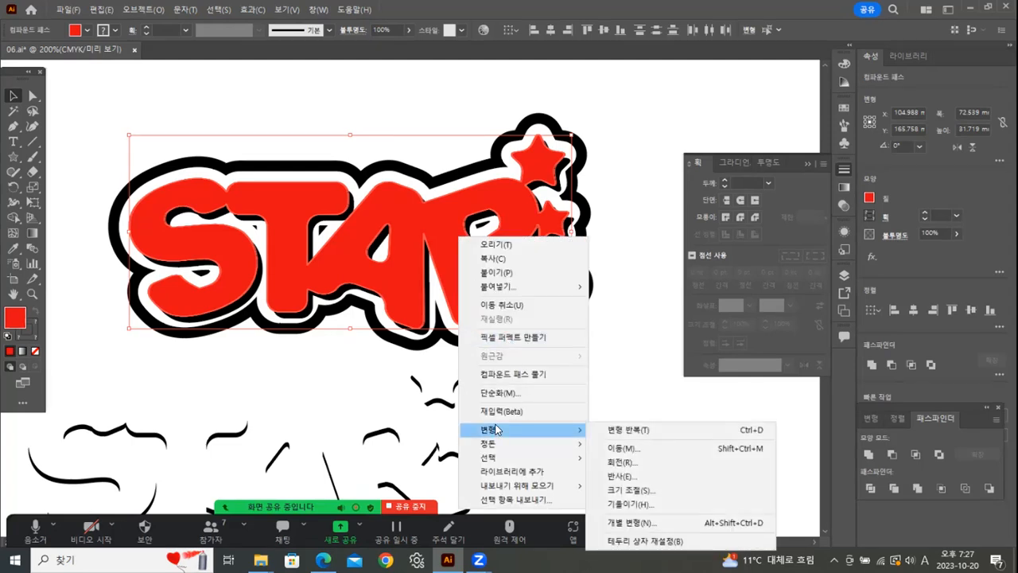
click(140, 10)
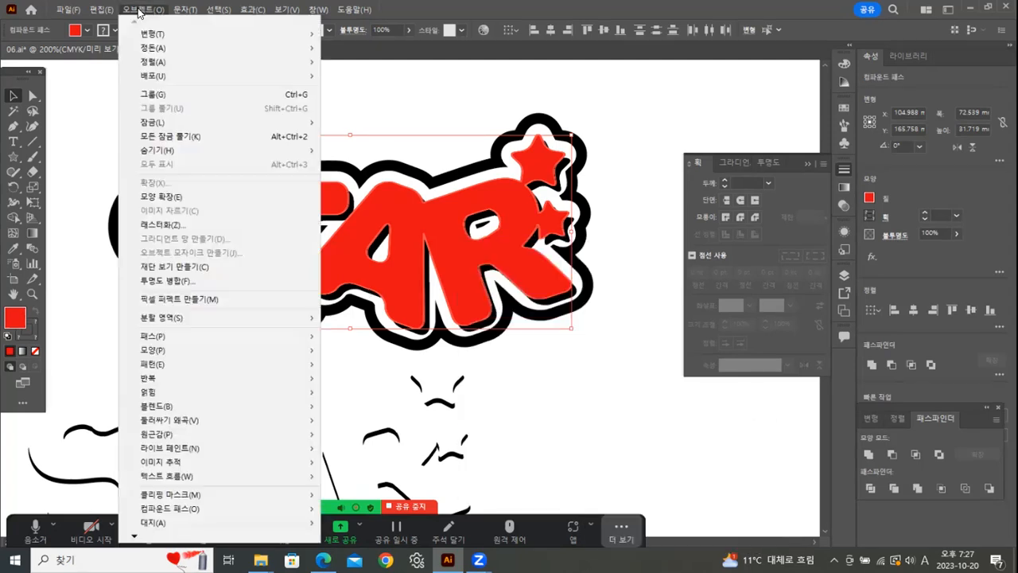
click(153, 94)
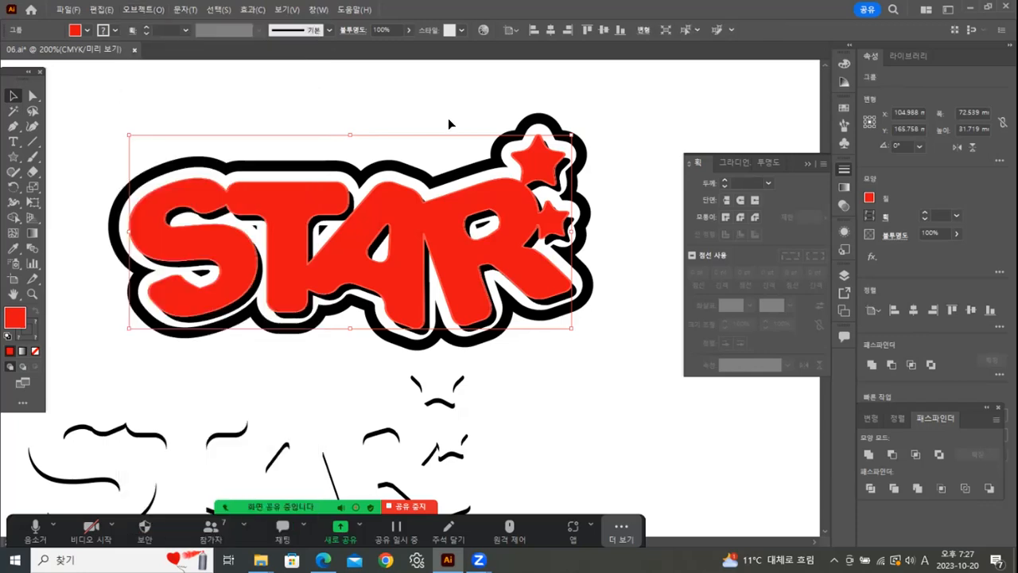
click(610, 112)
click(429, 203)
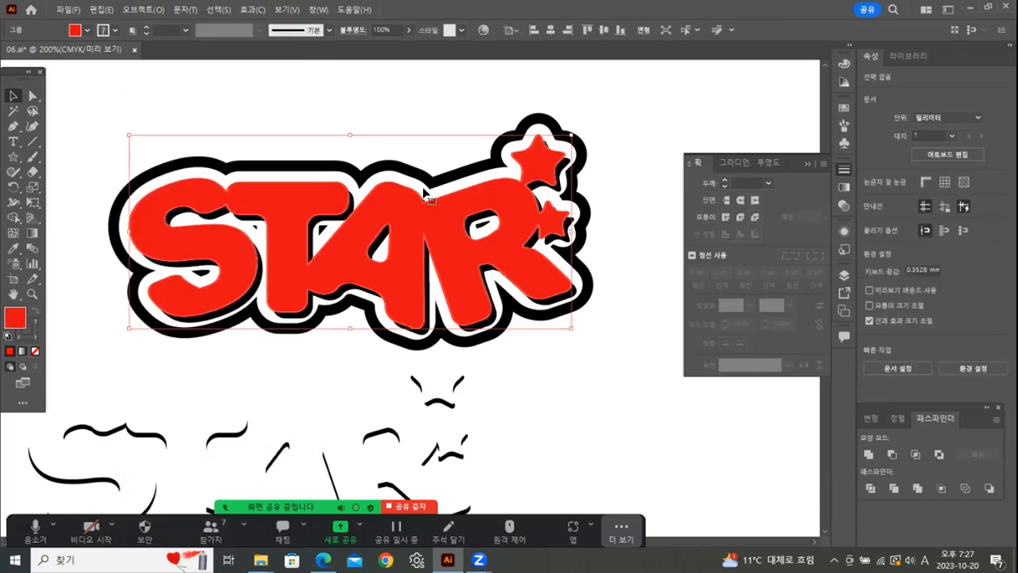
Move the outlined STAR logo and the empty banner below the reference image, and set the black slivers aside to the right of the reference
double_click(32, 294)
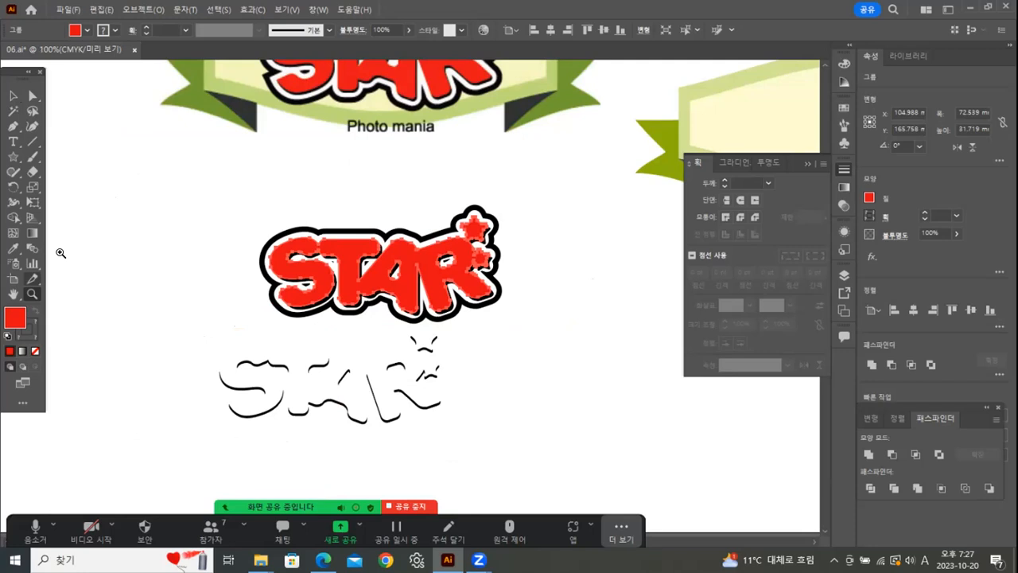
drag(498, 131, 321, 226)
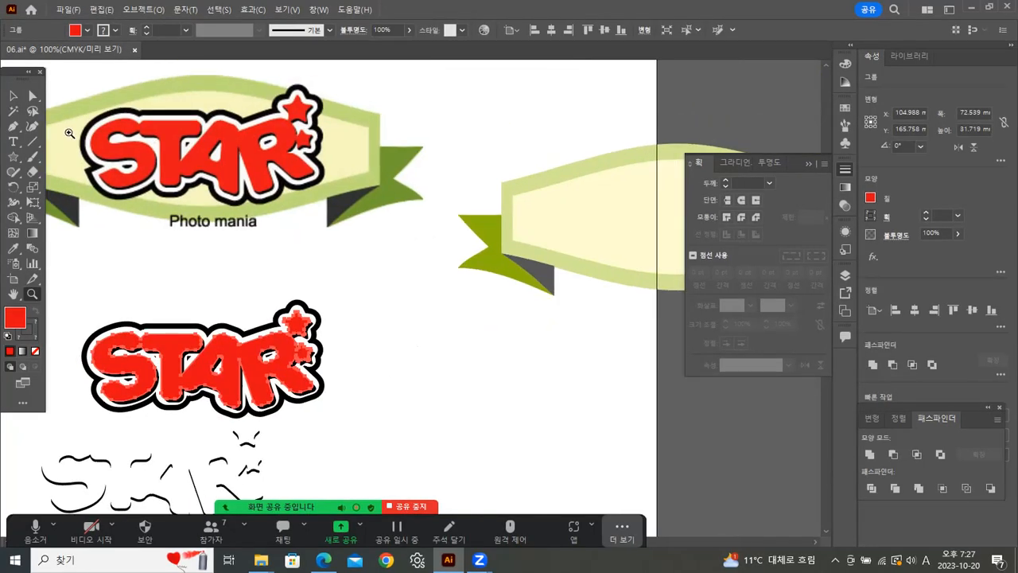
click(11, 95)
drag(213, 334, 628, 173)
drag(521, 362, 492, 345)
drag(571, 108, 159, 316)
drag(201, 477, 648, 116)
drag(421, 279, 545, 295)
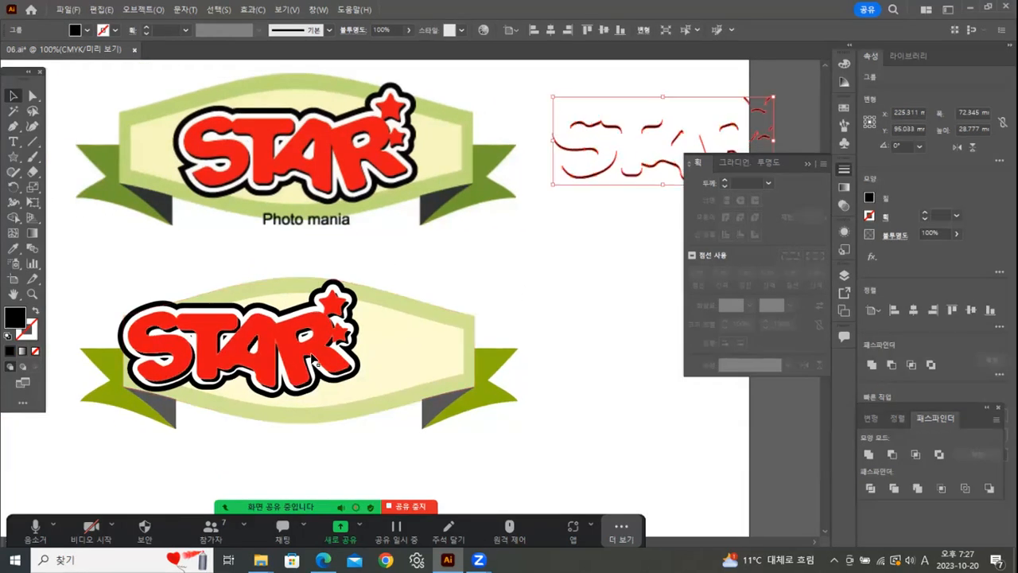
Move the STAR logo about 18.52 mm right and 3.23 mm down to centre it on the banner, and fine-tune the red lettering's position
click(427, 294)
drag(315, 334, 372, 347)
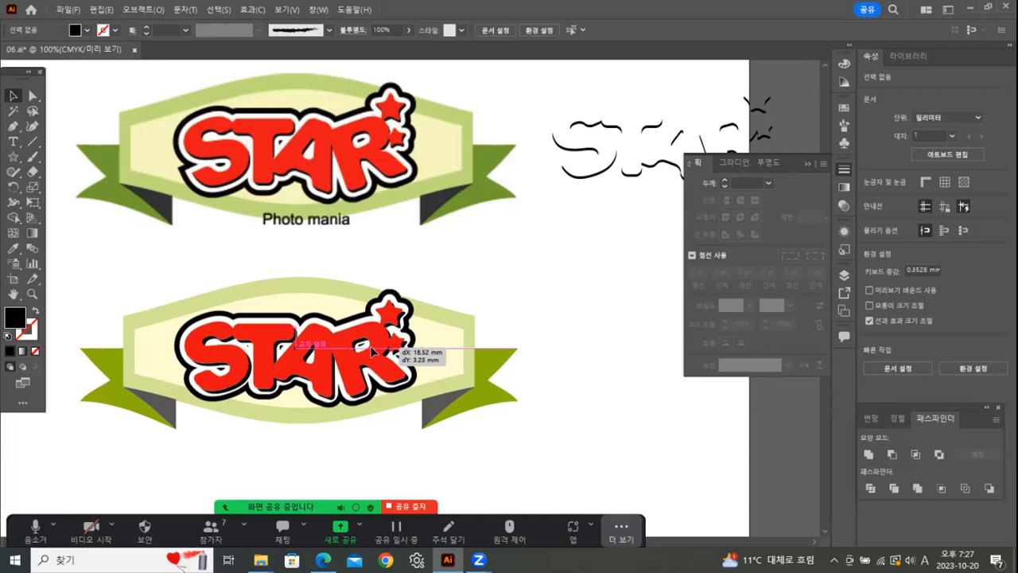
drag(370, 350, 372, 350)
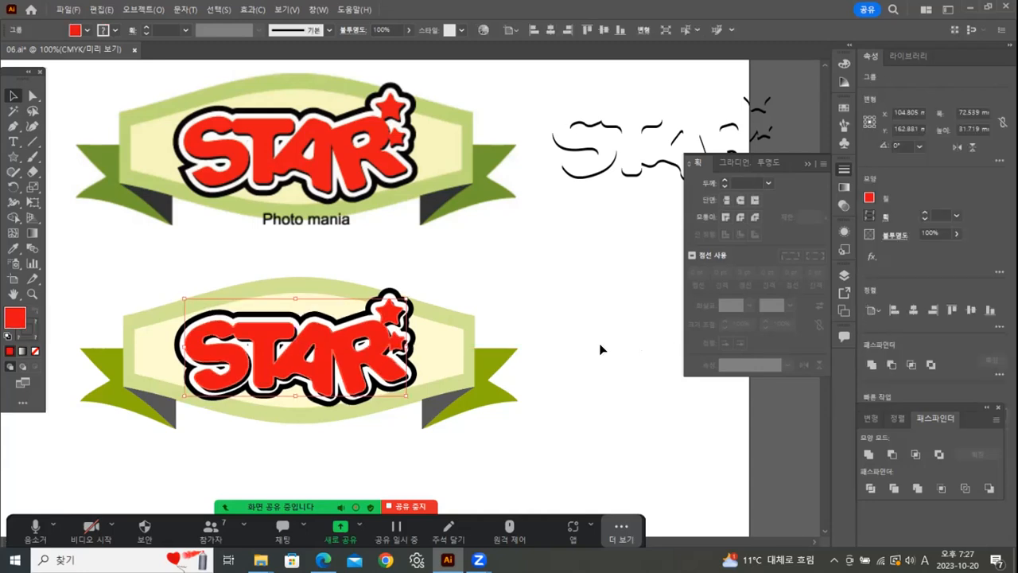
click(585, 274)
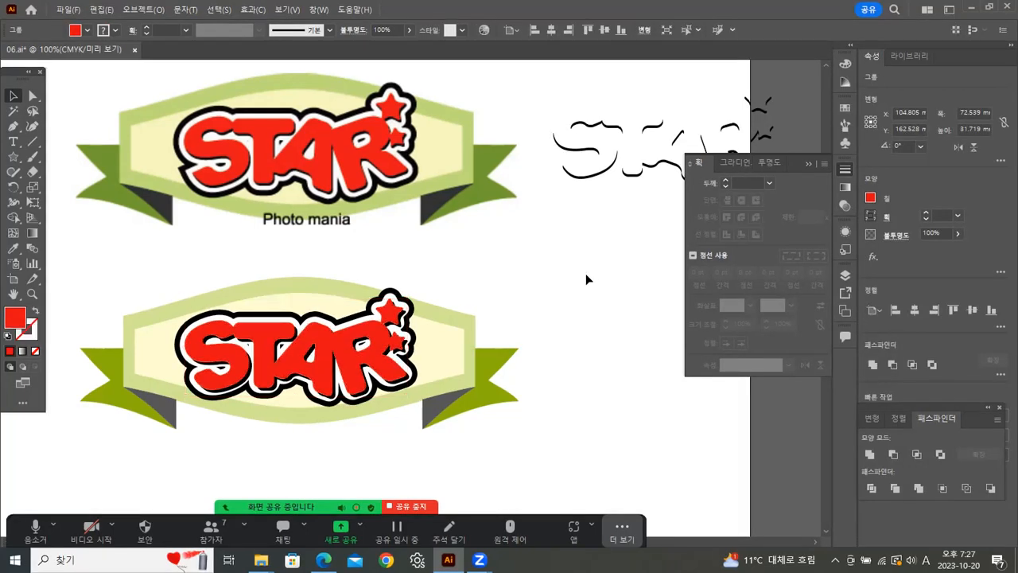
Group the STAR logo and the banner beneath it into a single object
drag(124, 289, 483, 415)
key(ctrl+z)
click(611, 319)
click(310, 378)
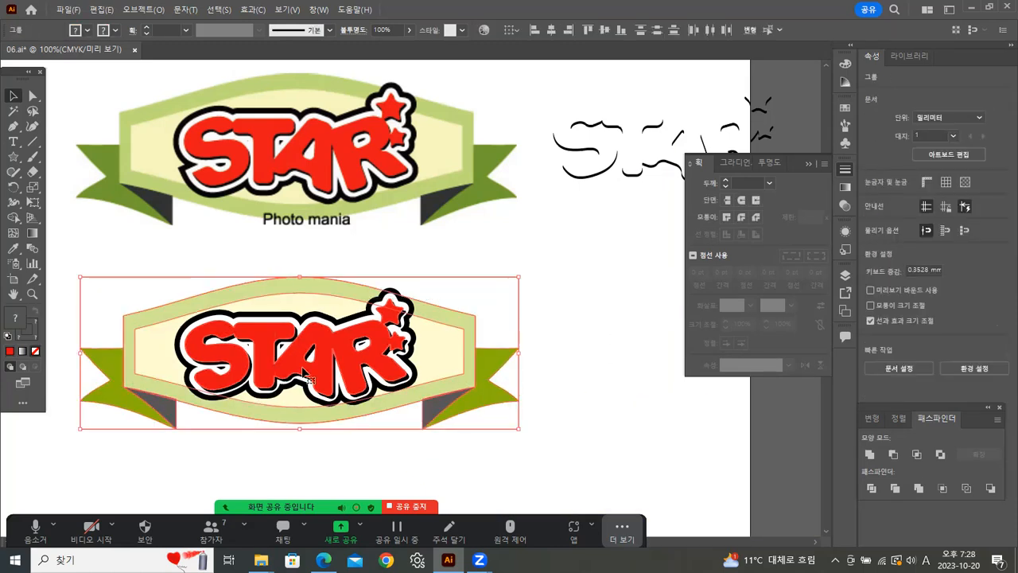
right_click(347, 344)
click(398, 208)
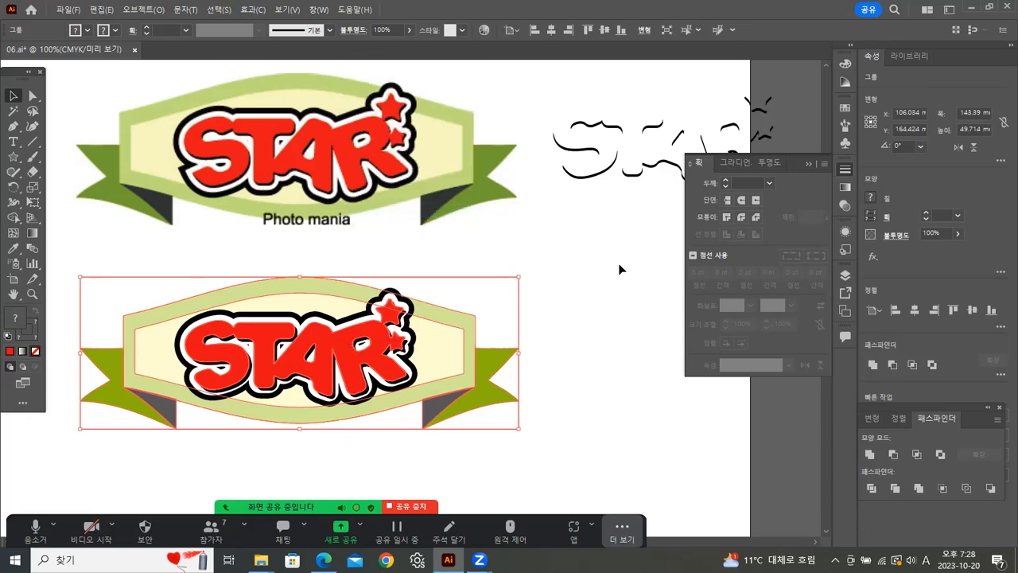
Delete the leftover black slivers beside the reference image
click(621, 268)
click(591, 173)
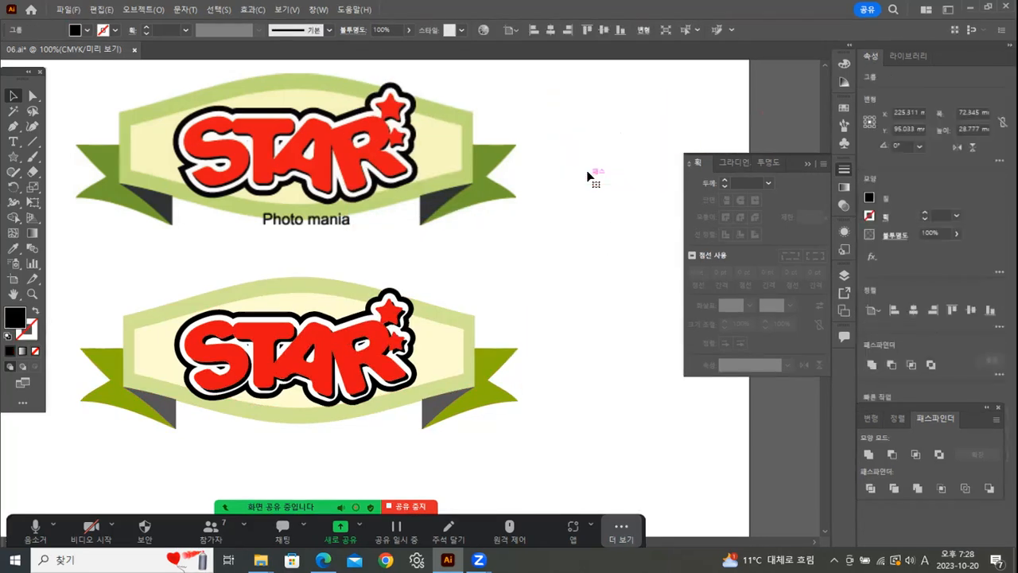
click(591, 174)
Move the finished STAR banner slightly further down from the reference image, leaving nothing selected
click(32, 293)
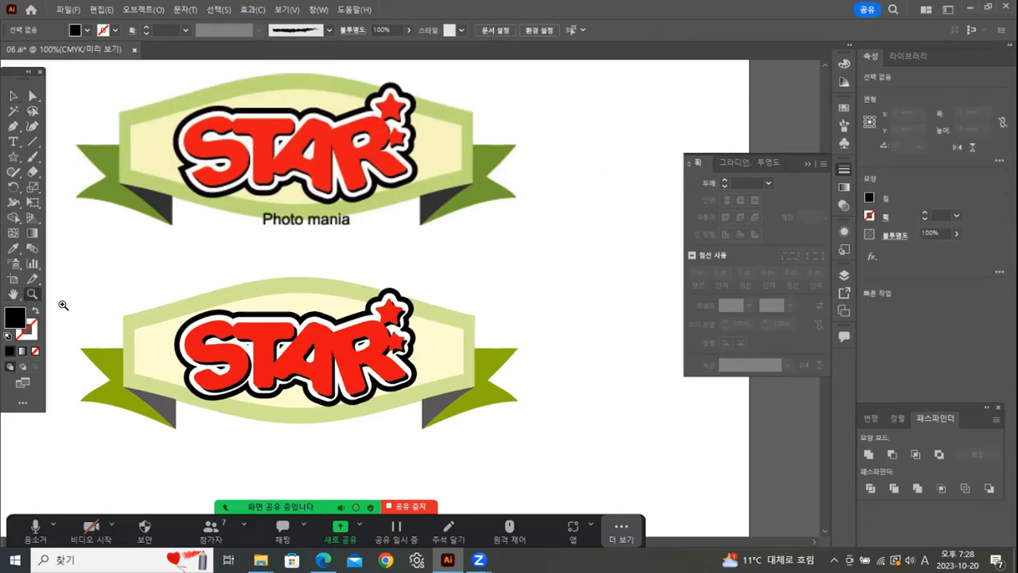
click(222, 281)
key(super)
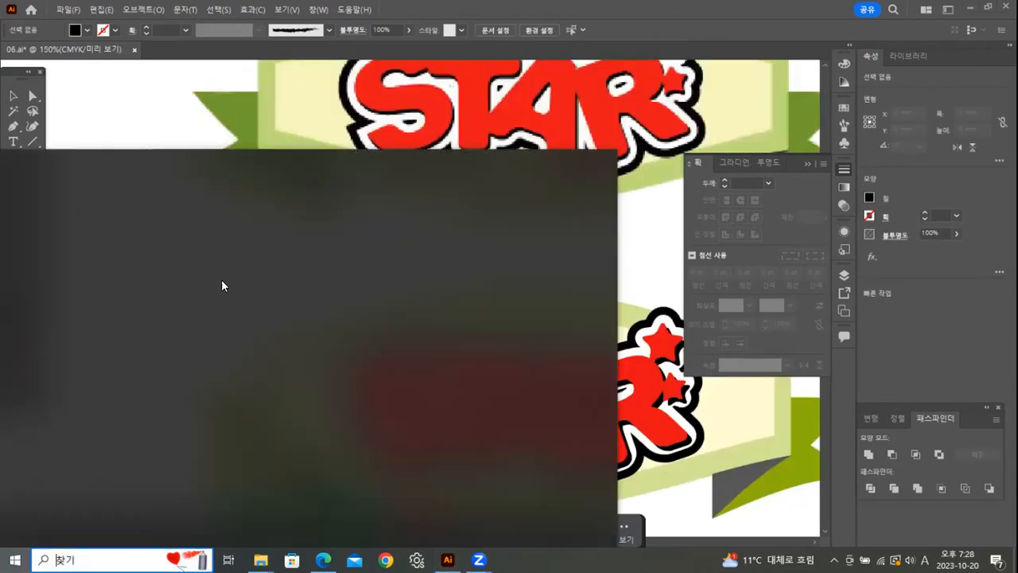
key(super)
alt+click(477, 256)
alt+click(477, 256)
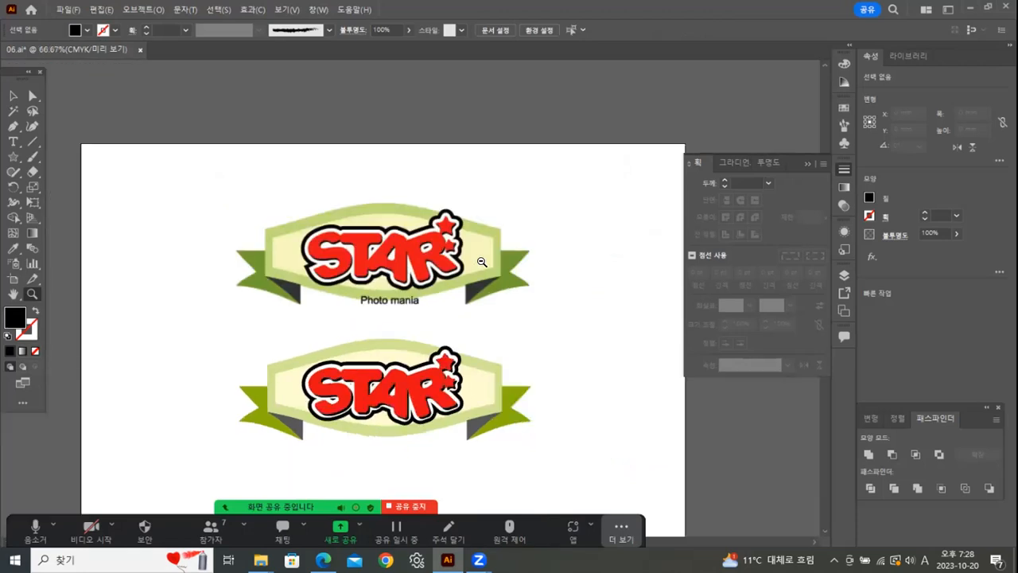
scroll(438, 318, down, 2)
click(13, 95)
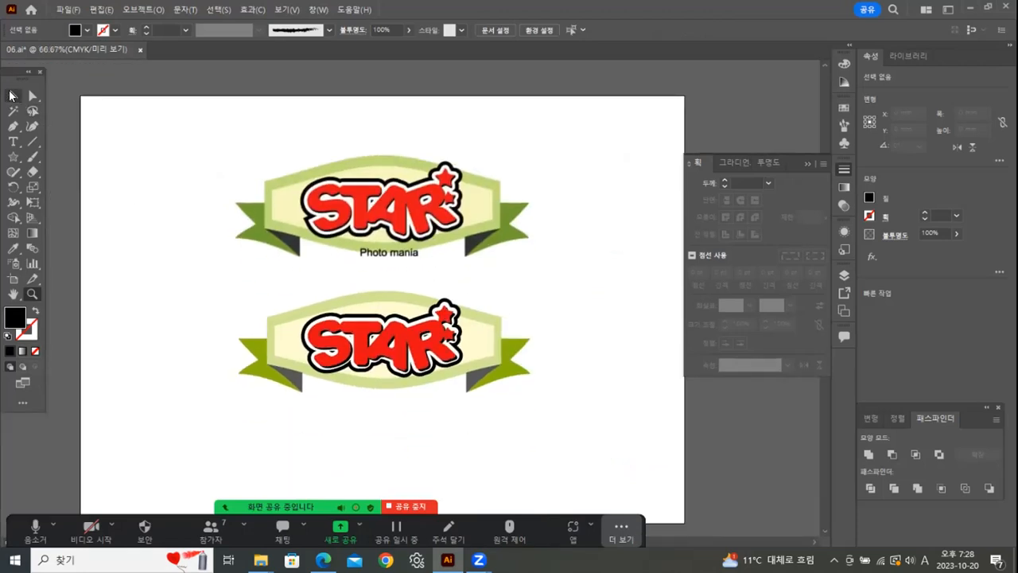
drag(206, 296, 550, 414)
drag(396, 357, 398, 392)
click(562, 333)
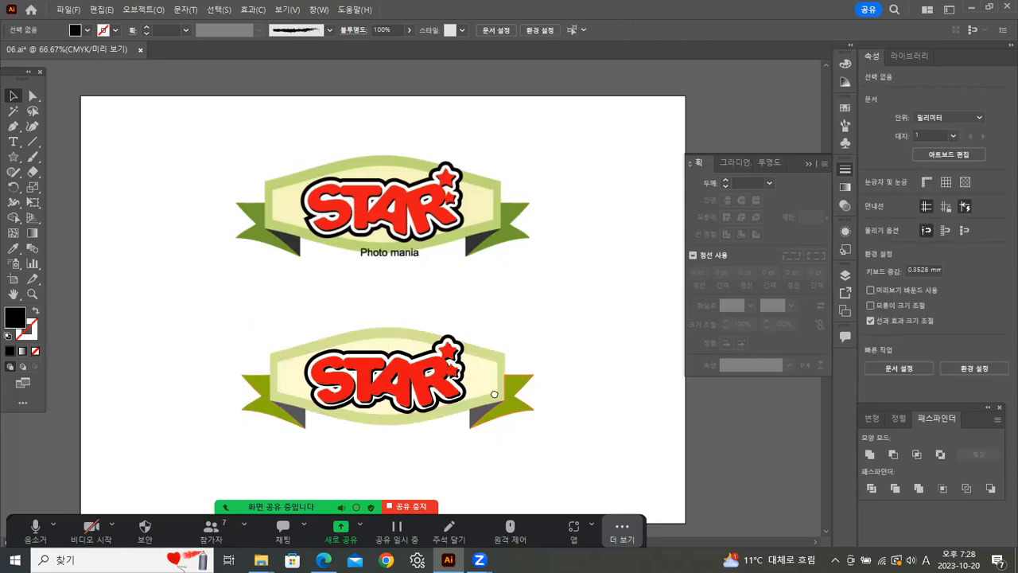
Save the changes to the 06.ai document
scroll(331, 186, down, 2)
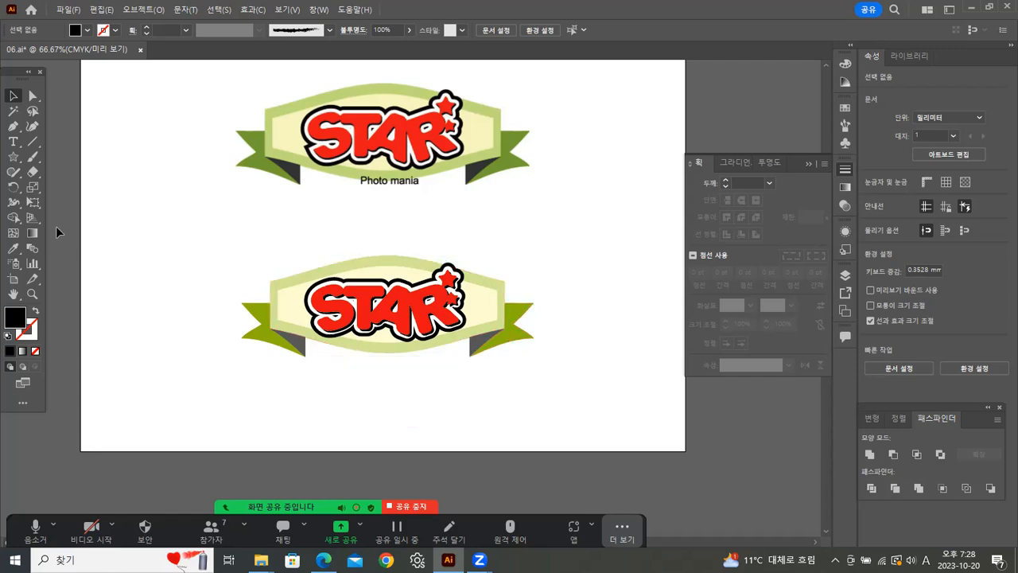
click(68, 10)
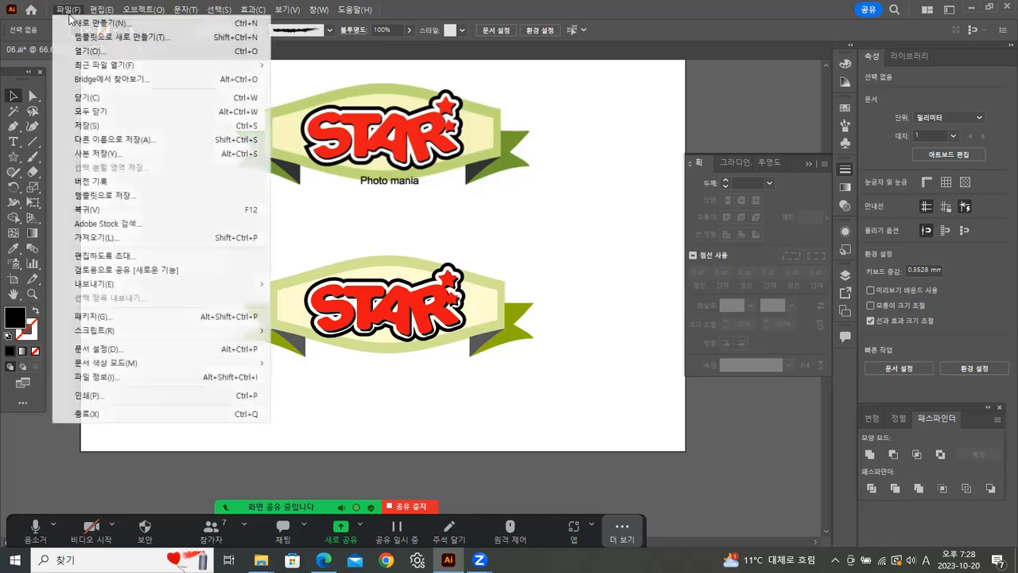
click(90, 126)
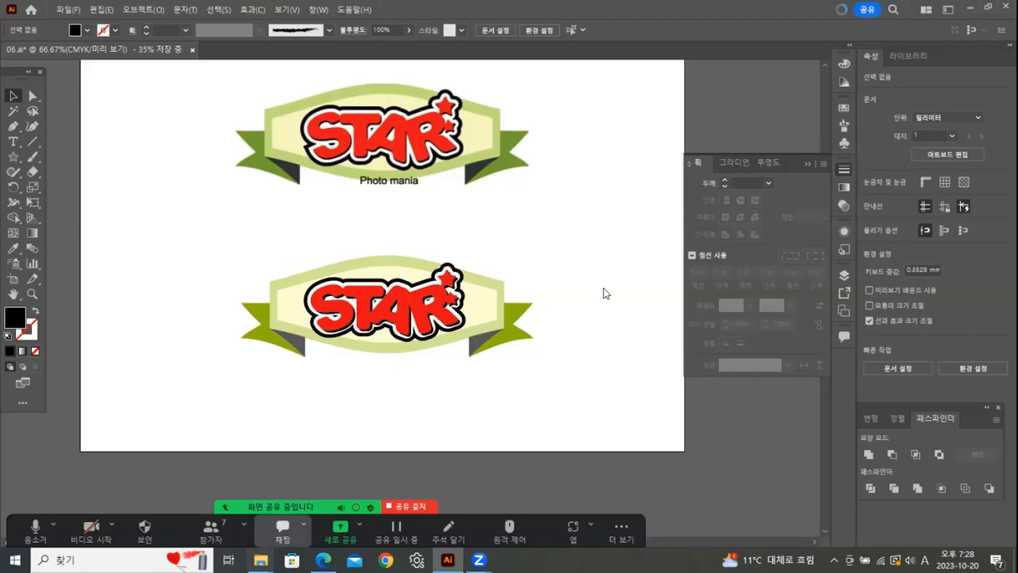
Switch to File Explorer to look over the files in the 일러스트01 folder, and return to Illustrator
key(alt+Tab)
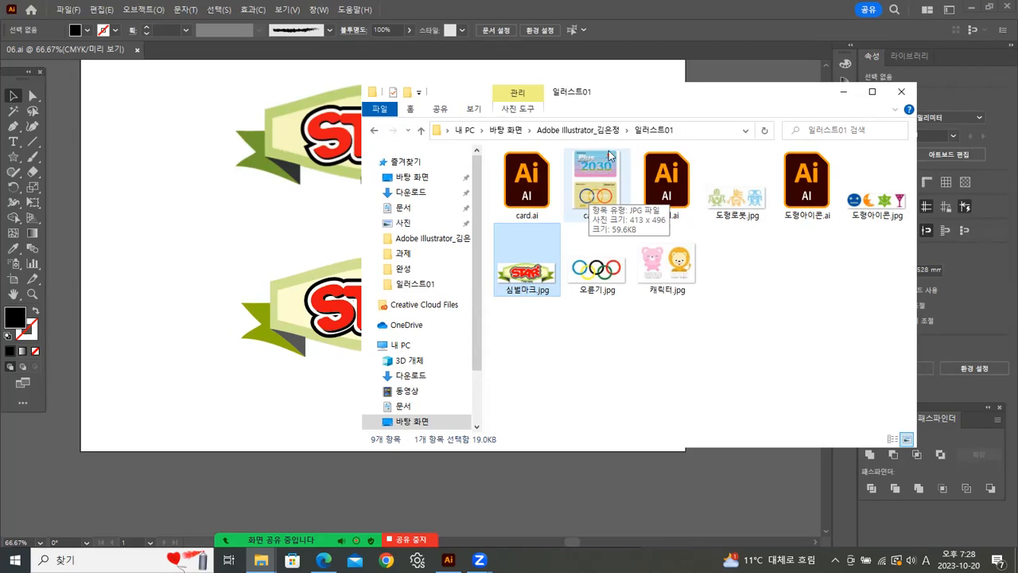
click(804, 279)
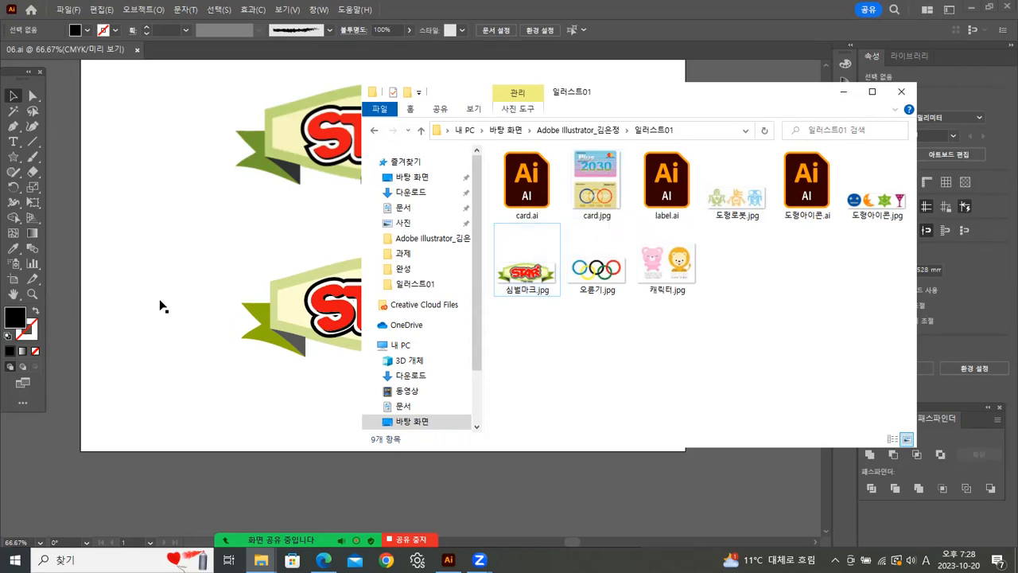
click(157, 249)
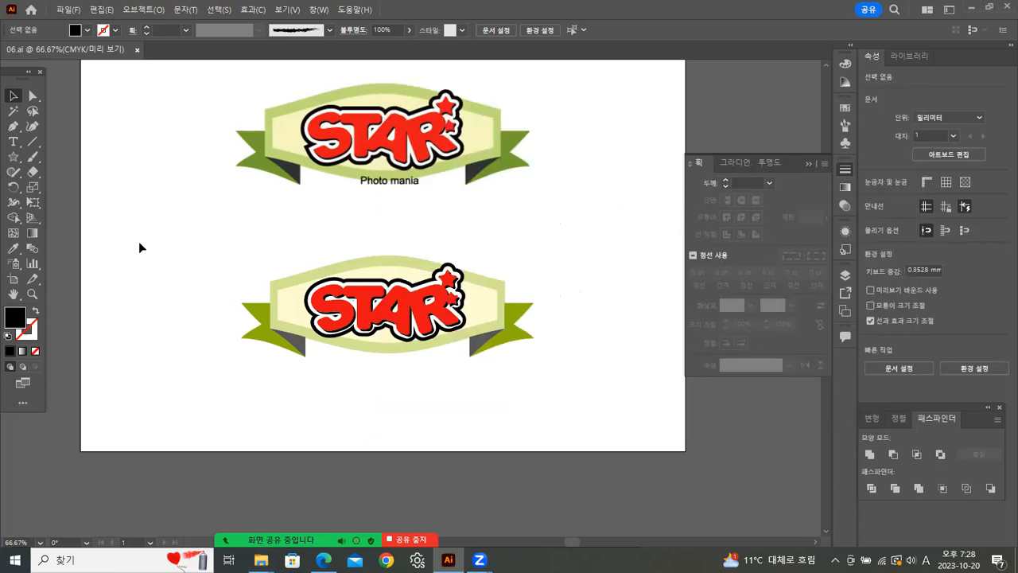
Close the 06.ai document and create a new A4 document measuring 210 x 297 mm
key(Tab)
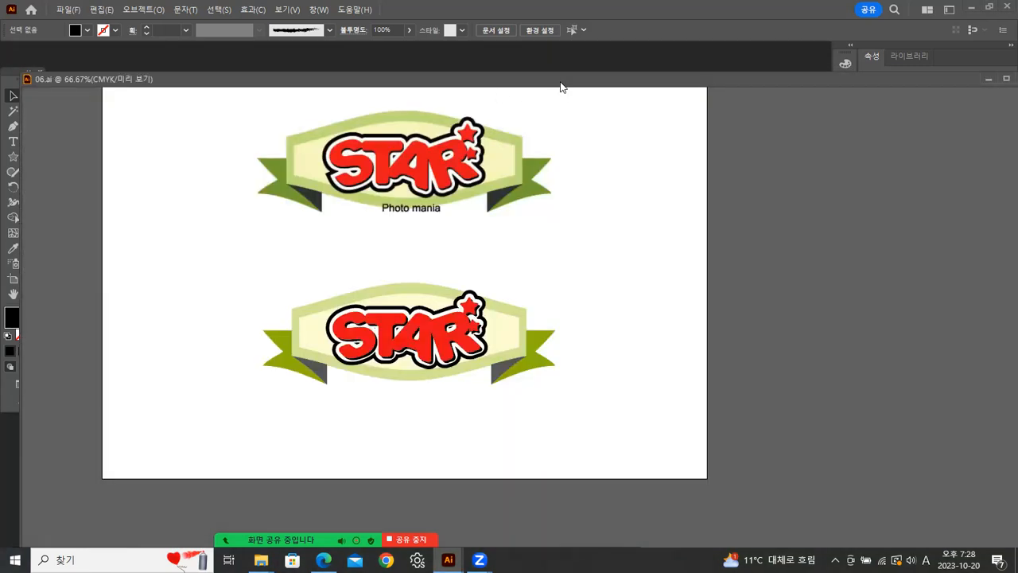
click(975, 76)
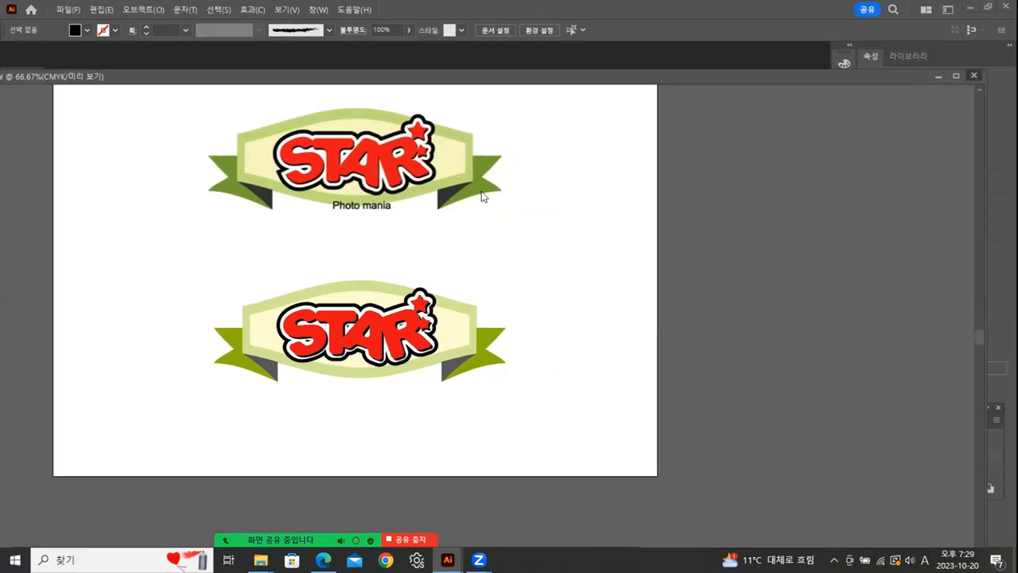
click(66, 12)
click(315, 222)
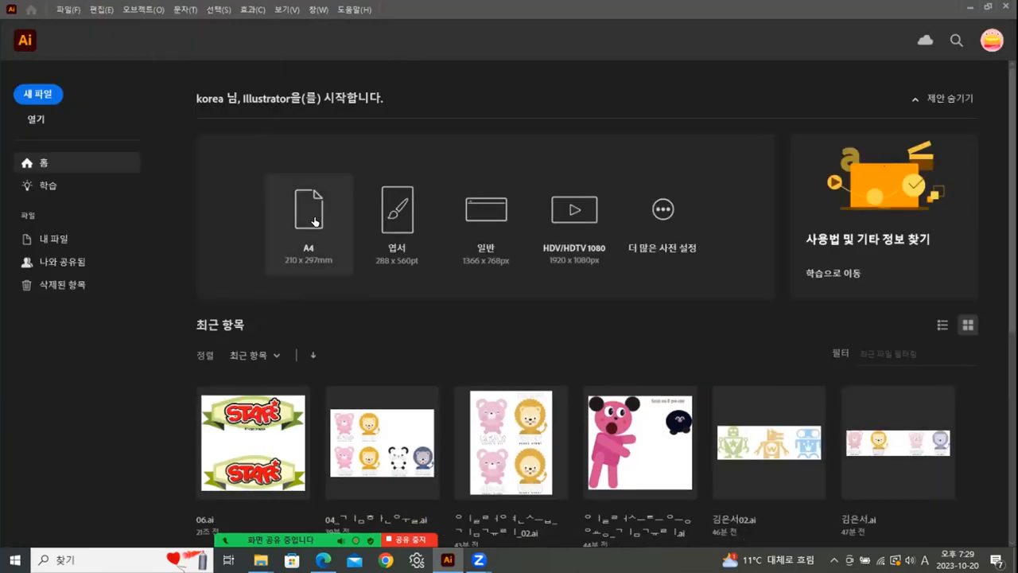
click(315, 220)
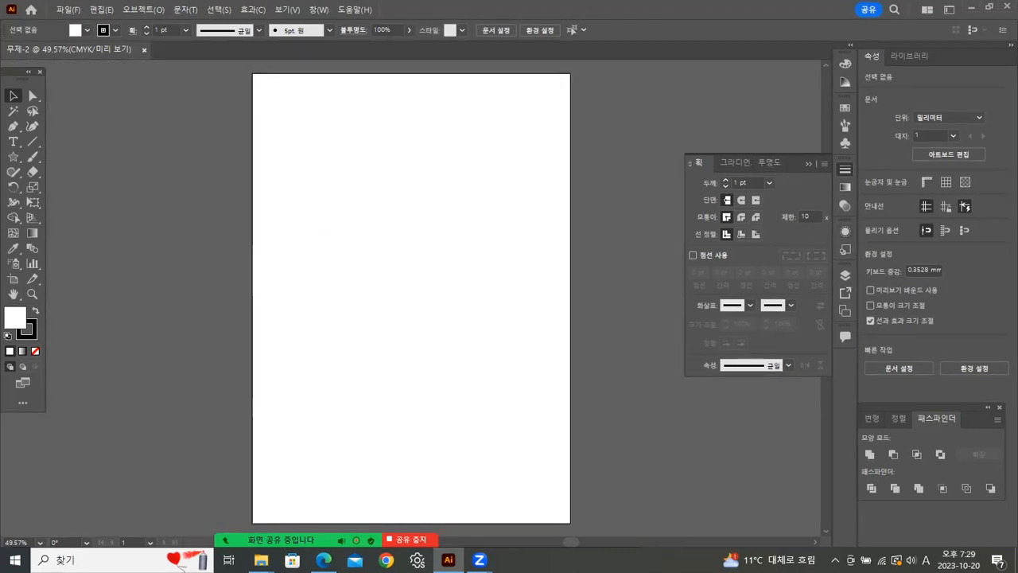
Place card.jpg from the 일러스트01 folder on the upper part of the new artboard and leave it deselected
click(261, 560)
click(320, 539)
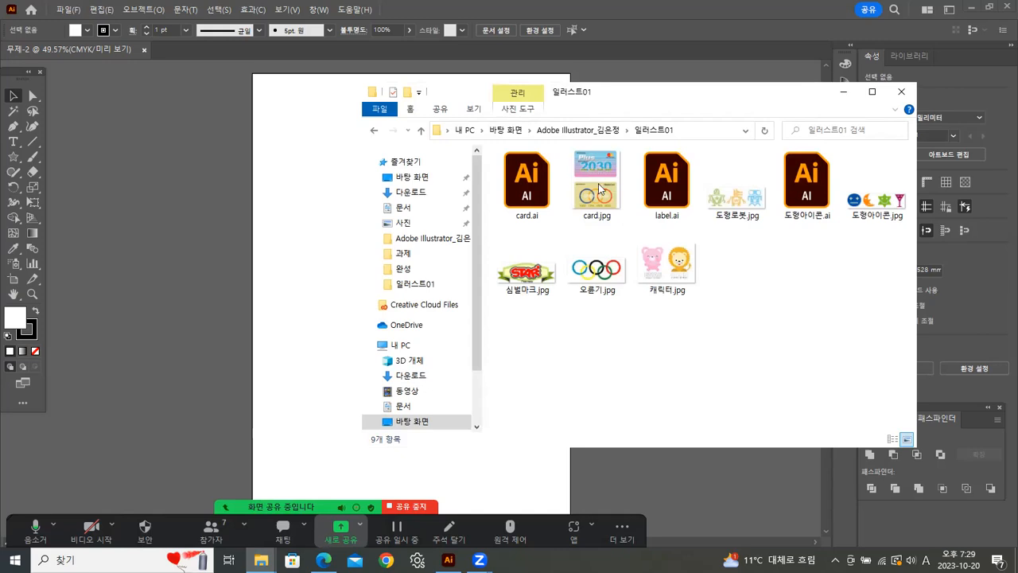
drag(311, 205, 313, 207)
click(306, 410)
drag(322, 302, 379, 321)
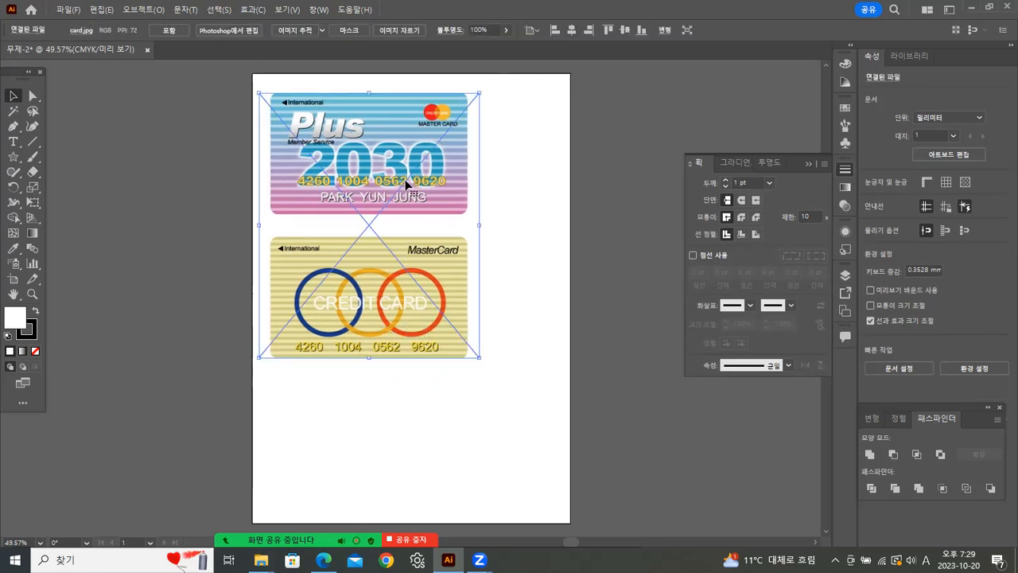
click(485, 454)
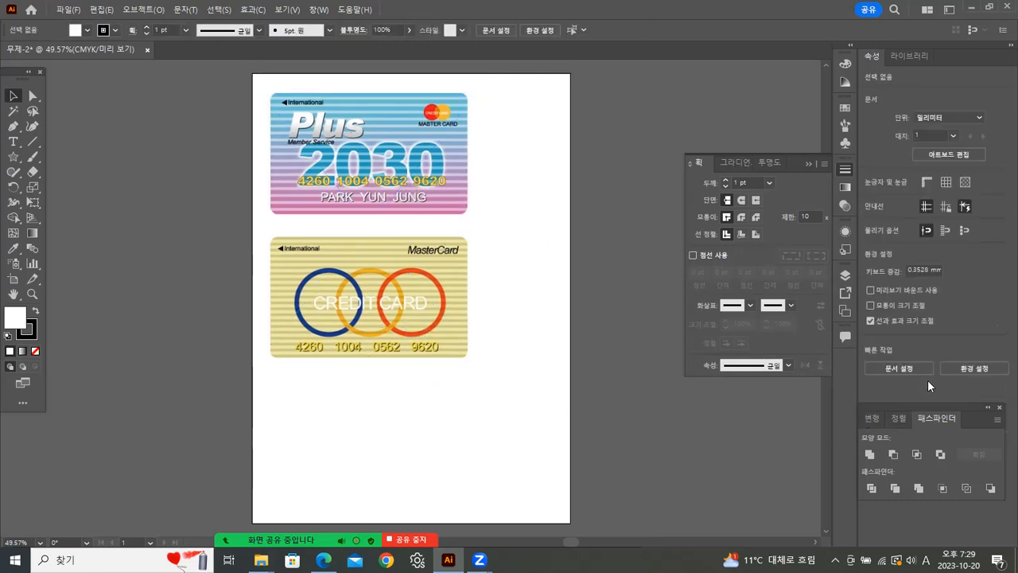
Change the A4 artboard's orientation to landscape and leave artboard editing
click(910, 371)
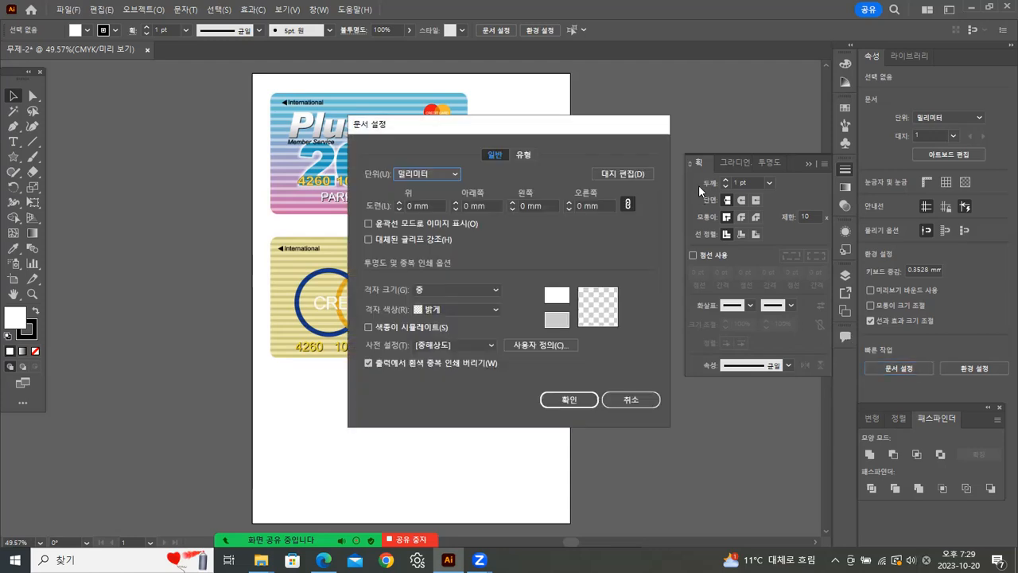
click(618, 172)
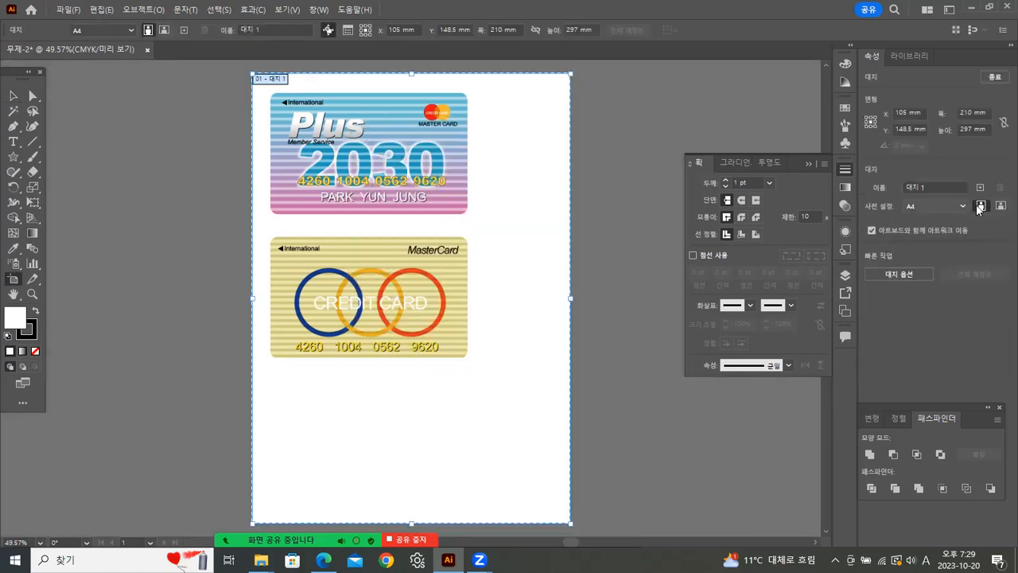
click(1000, 206)
click(13, 95)
Move the card image to the left side of the landscape artboard and lock it
drag(350, 185, 272, 256)
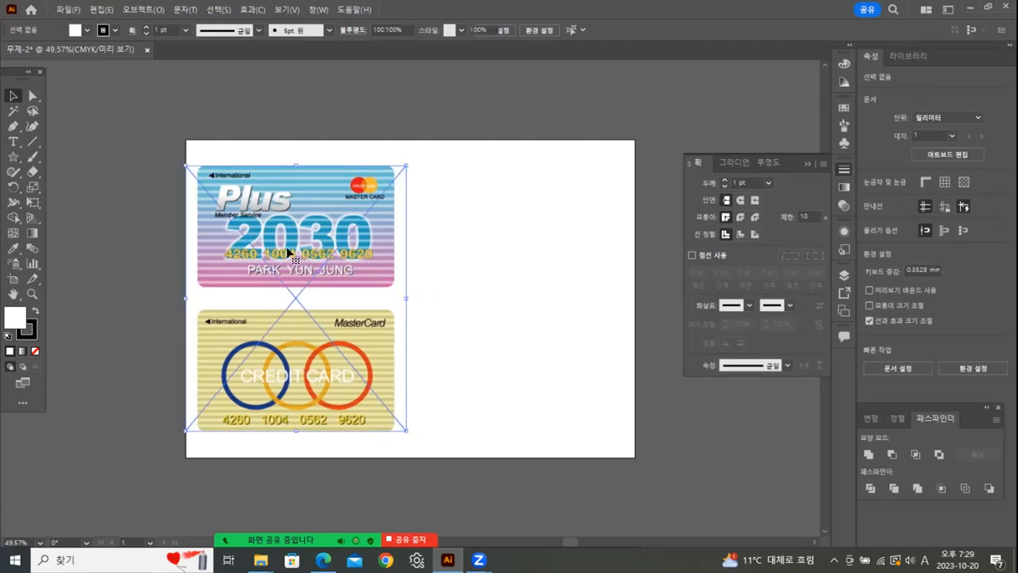
click(134, 11)
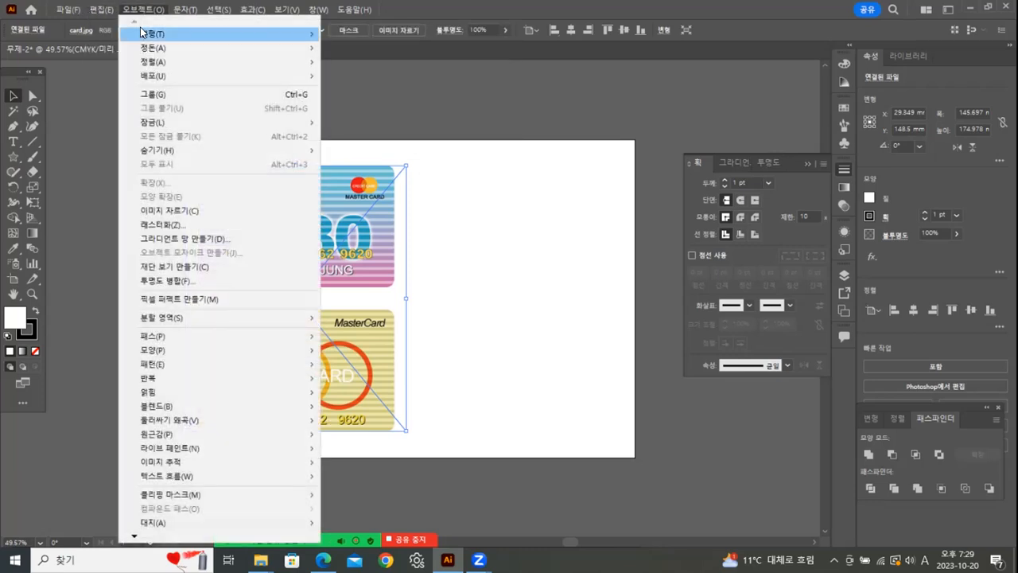
mouse_move(157, 128)
click(351, 123)
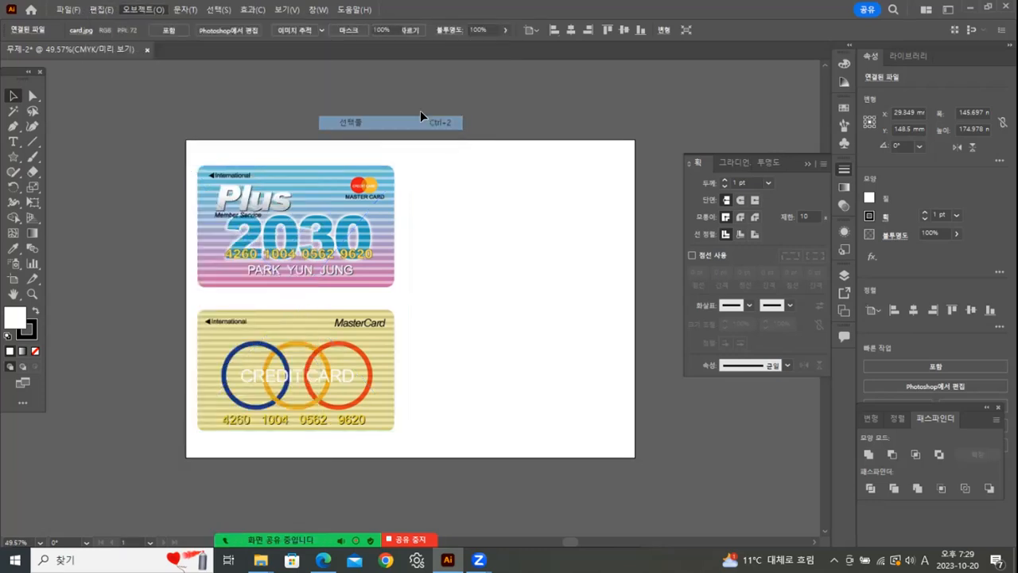
click(32, 294)
click(264, 299)
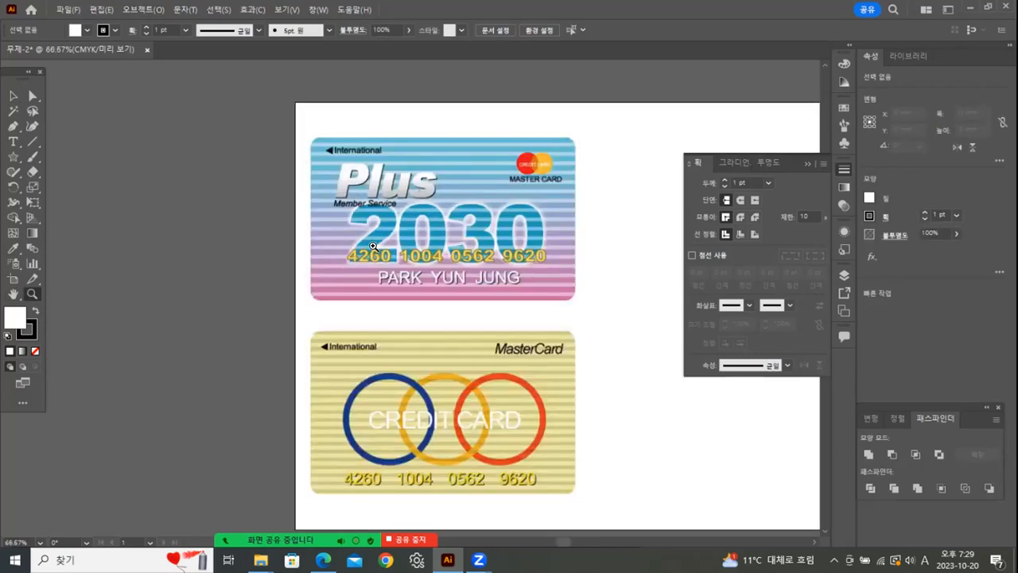
click(428, 192)
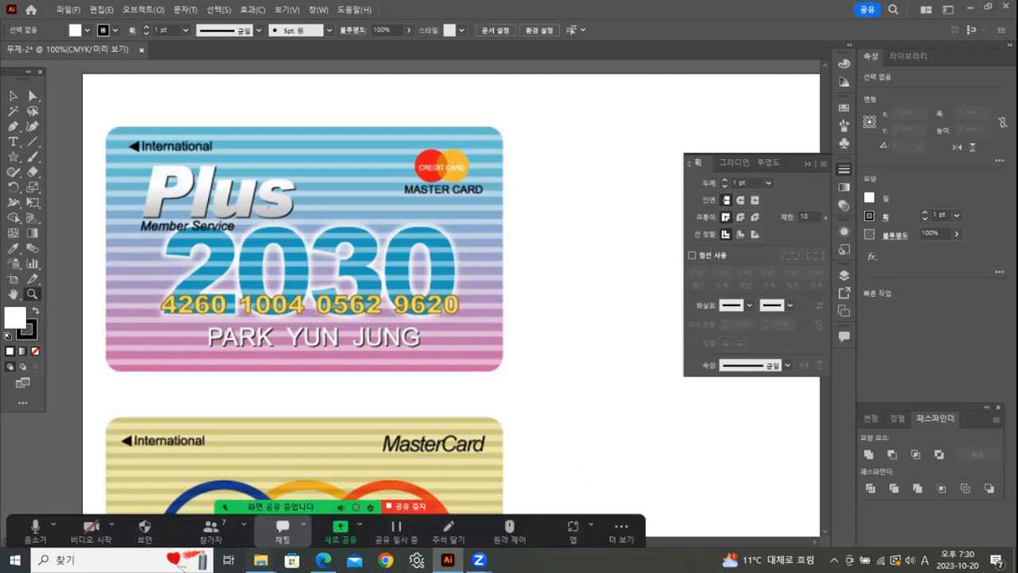
Open the sphere image 구 그라디언트.jpg through File Explorer to view its gradient shading, and return to Illustrator
mouse_move(261, 559)
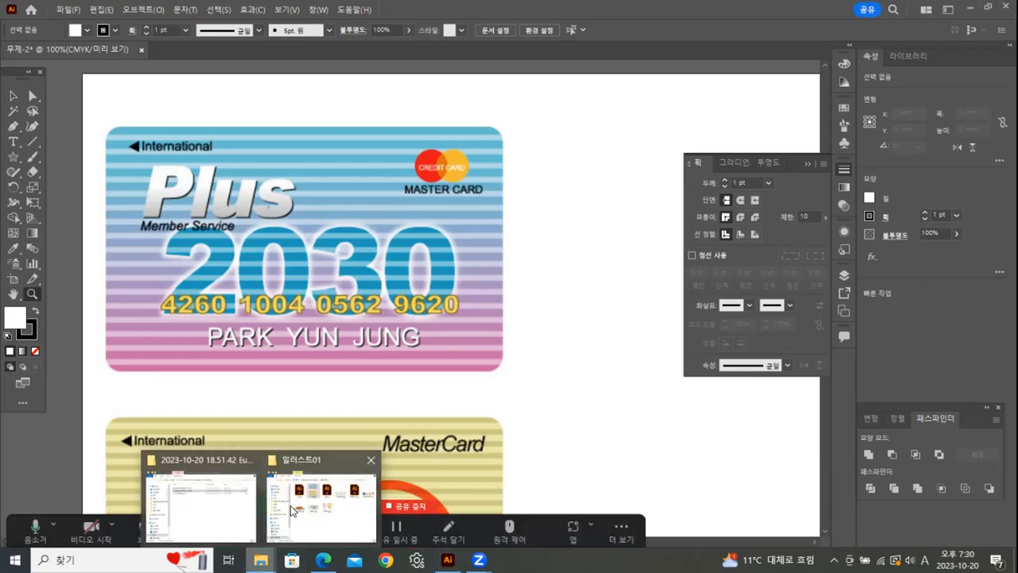
click(232, 515)
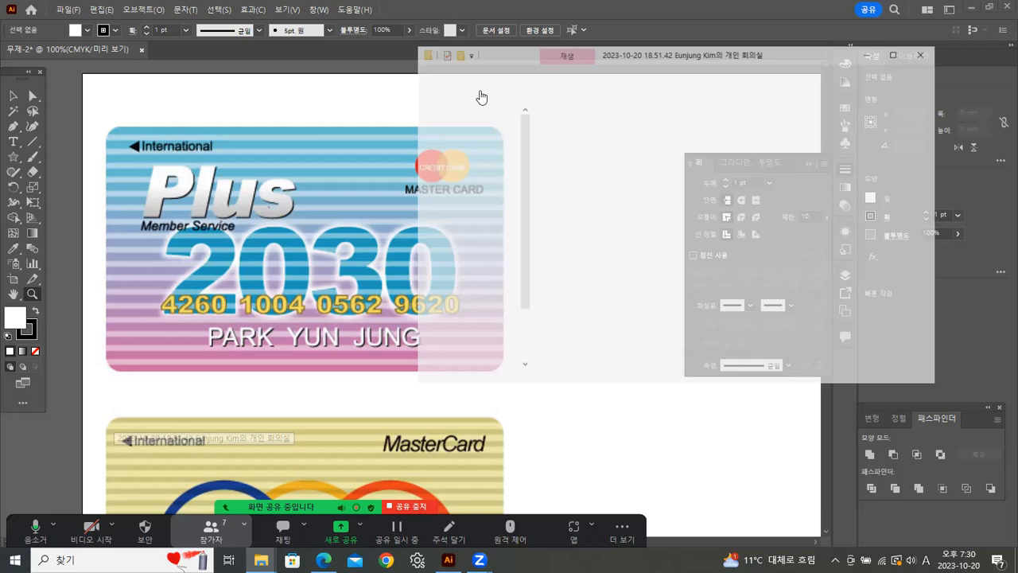
click(484, 97)
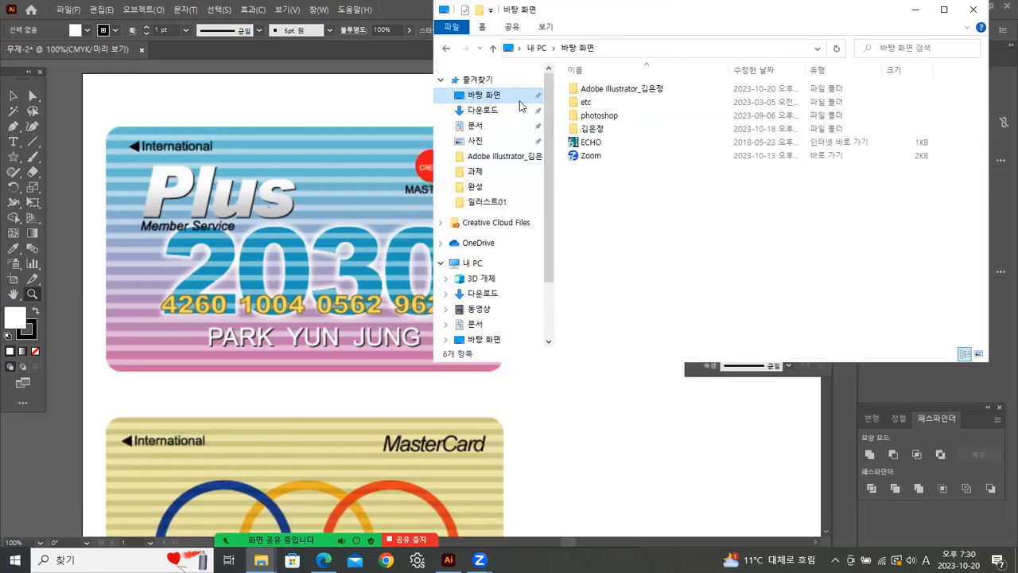
double_click(599, 132)
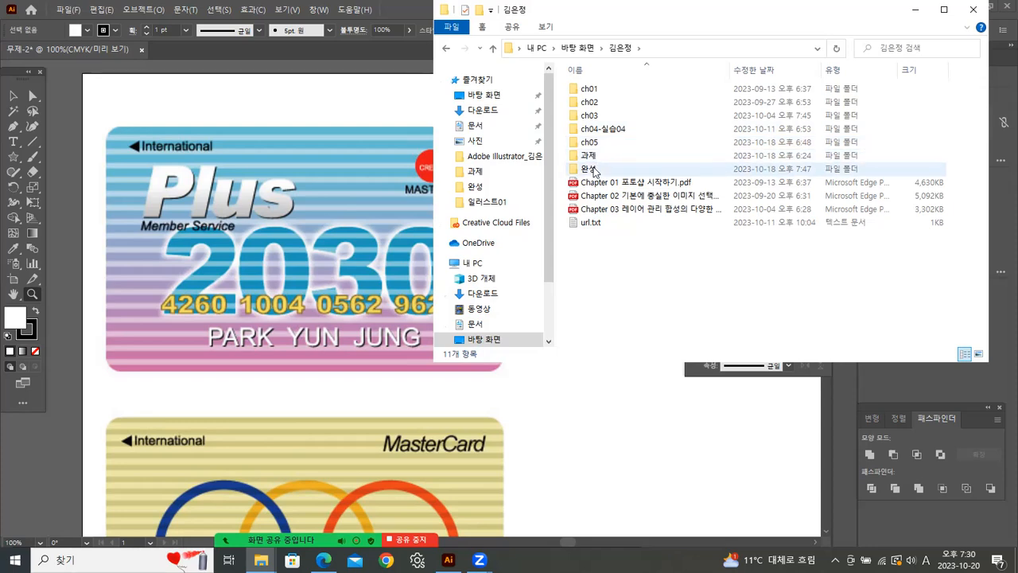
double_click(589, 169)
drag(765, 16, 648, 15)
click(620, 183)
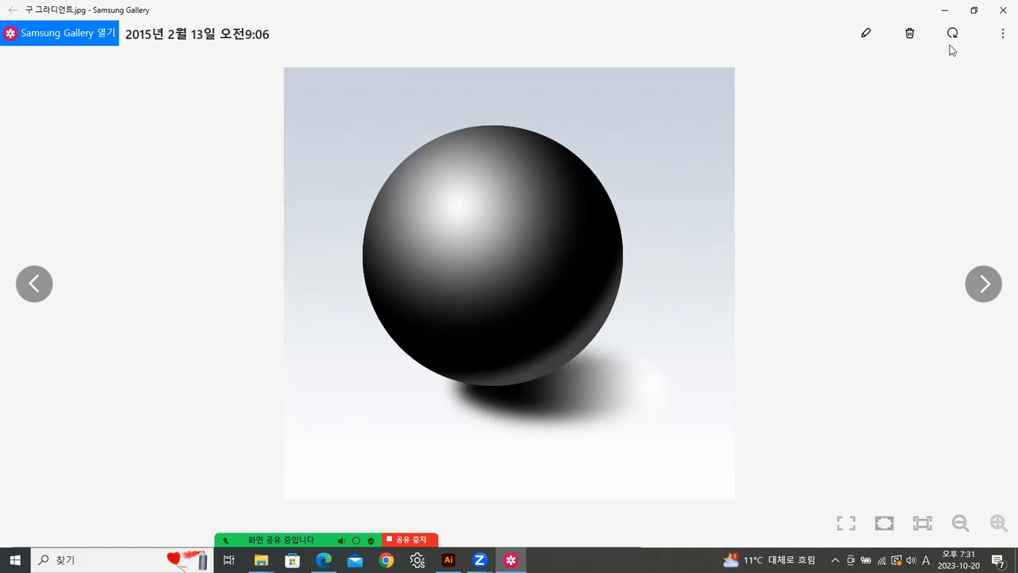
click(947, 10)
click(798, 10)
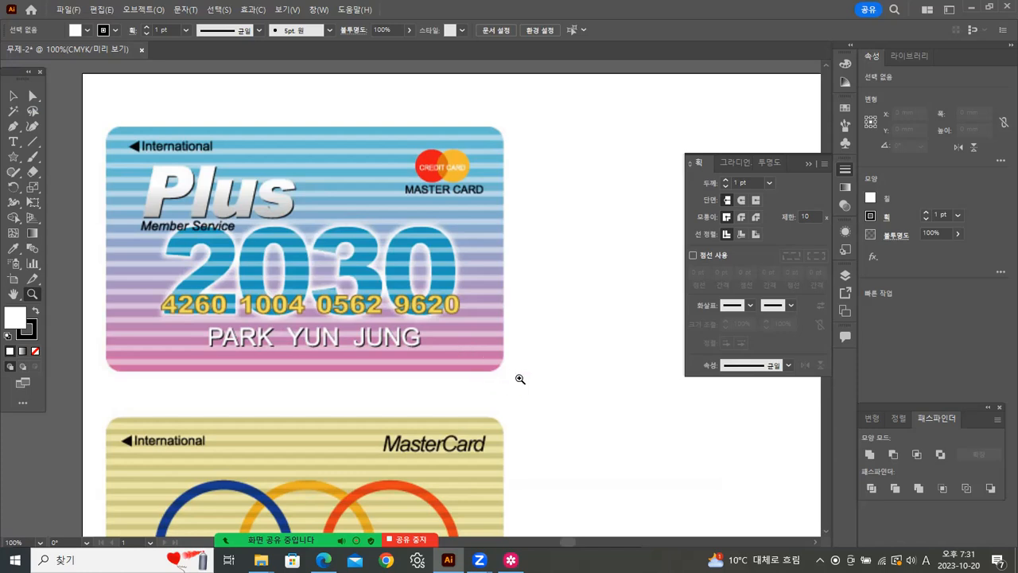
Examine both card designs in the reference image: striped backgrounds, card logo, shadowed lettering and overlapping rings
scroll(533, 238, down, 5)
scroll(517, 336, up, 5)
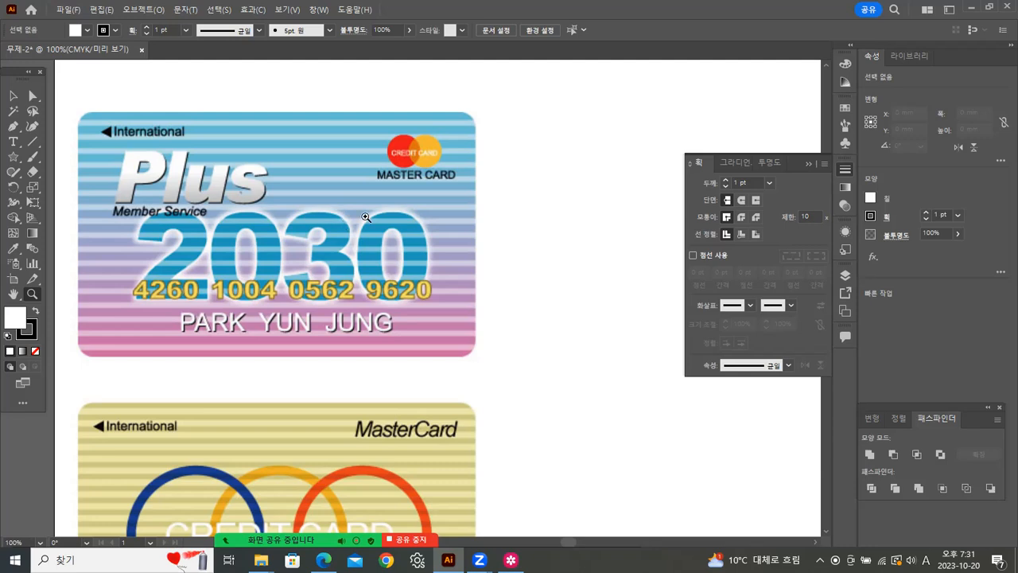
scroll(305, 314, down, 5)
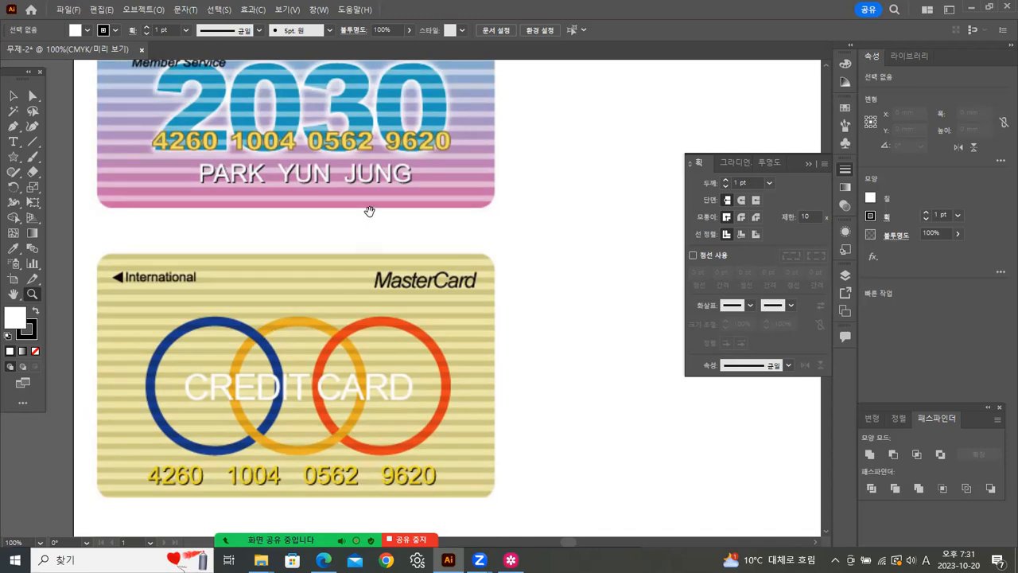
scroll(370, 209, up, 3)
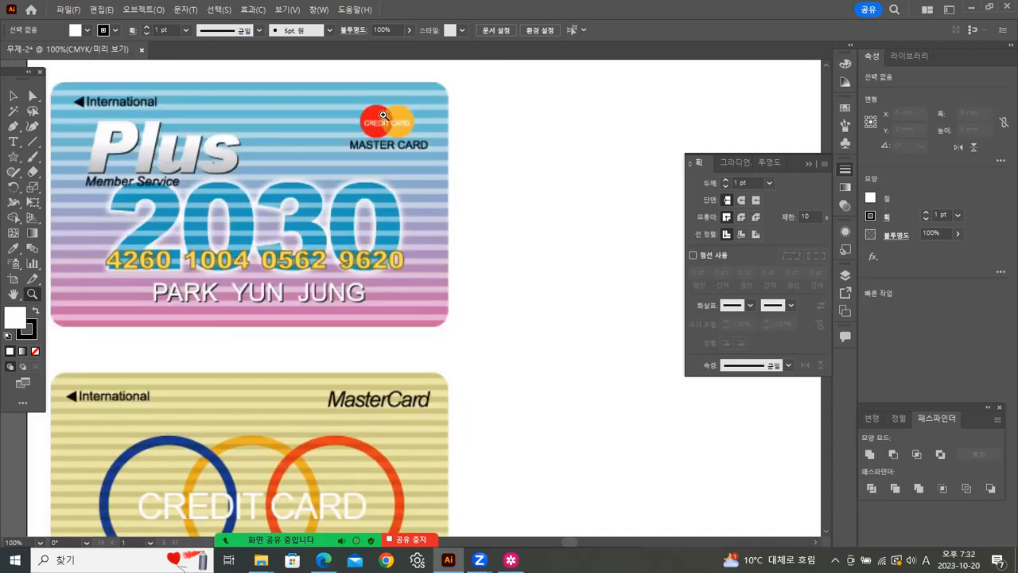
click(387, 121)
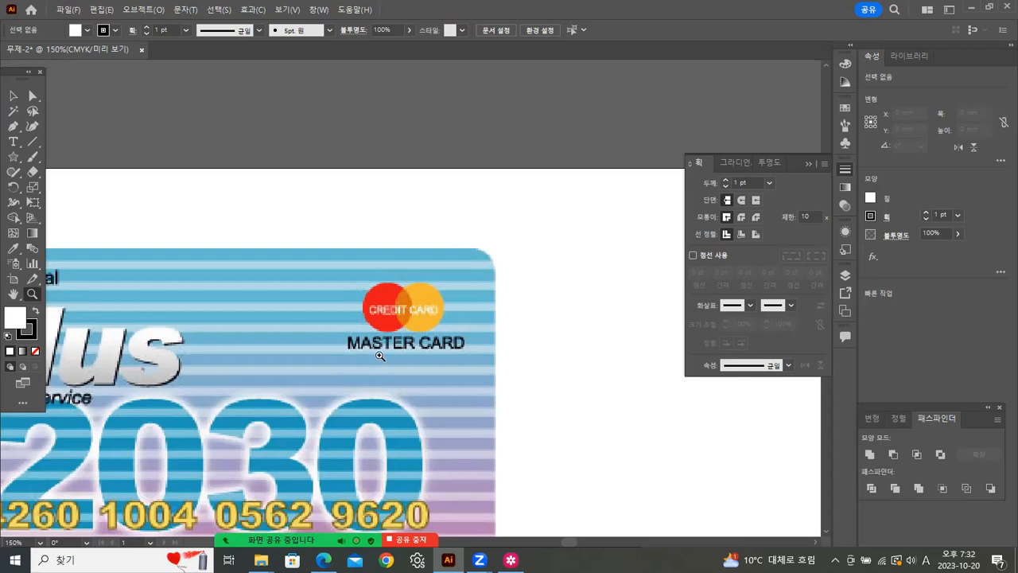
scroll(334, 251, down, 6)
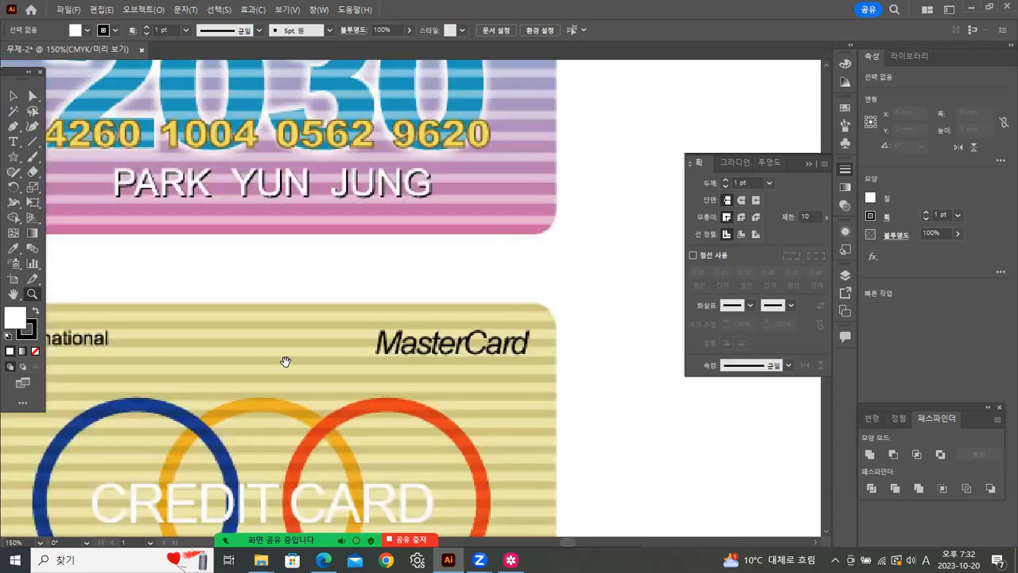
alt+scroll(209, 367, down, 1)
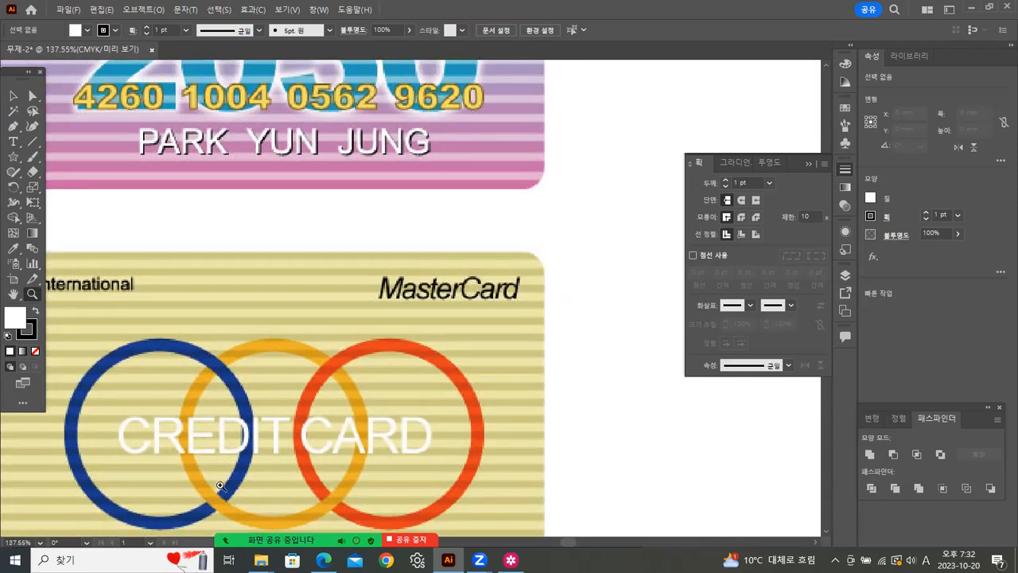
alt+scroll(295, 427, up, 1)
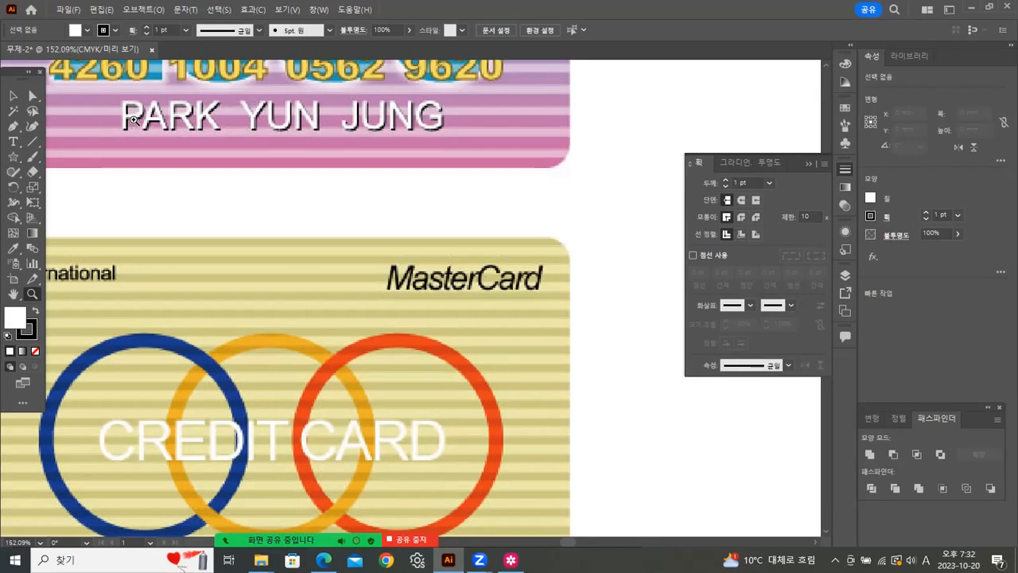
Draw a nearly square rectangle about 54 x 55 mm on the empty artboard area beside the cards
double_click(32, 294)
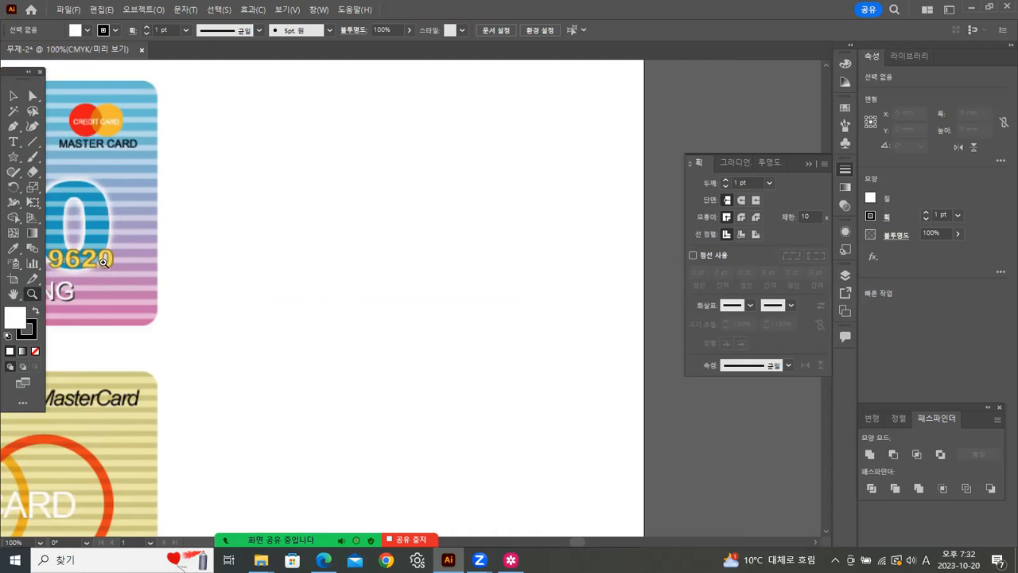
click(15, 157)
click(70, 156)
drag(245, 108, 407, 270)
key(v)
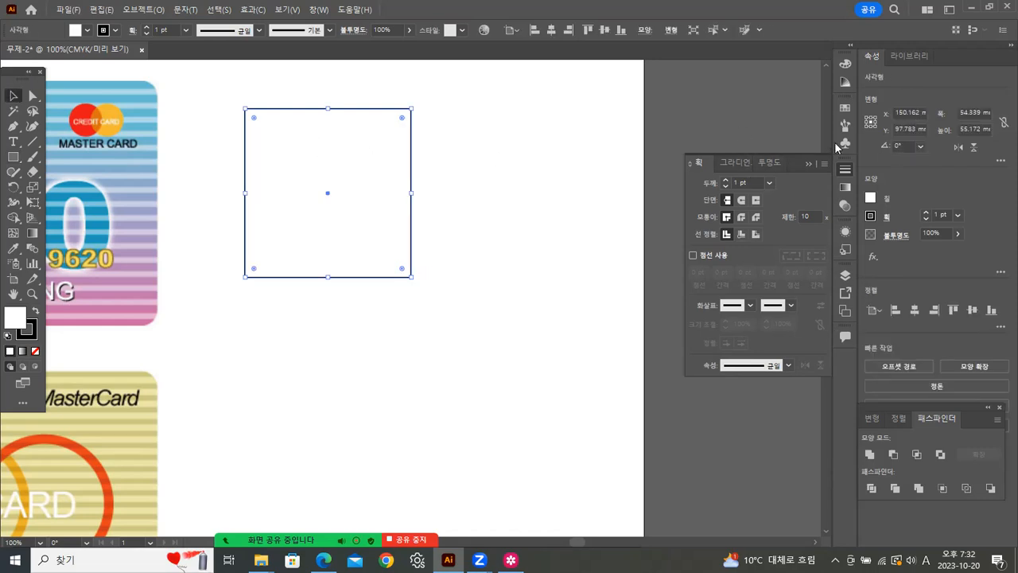
Enlarge the swatch list and fill the rectangle with the white-to-black gradient swatch
click(845, 110)
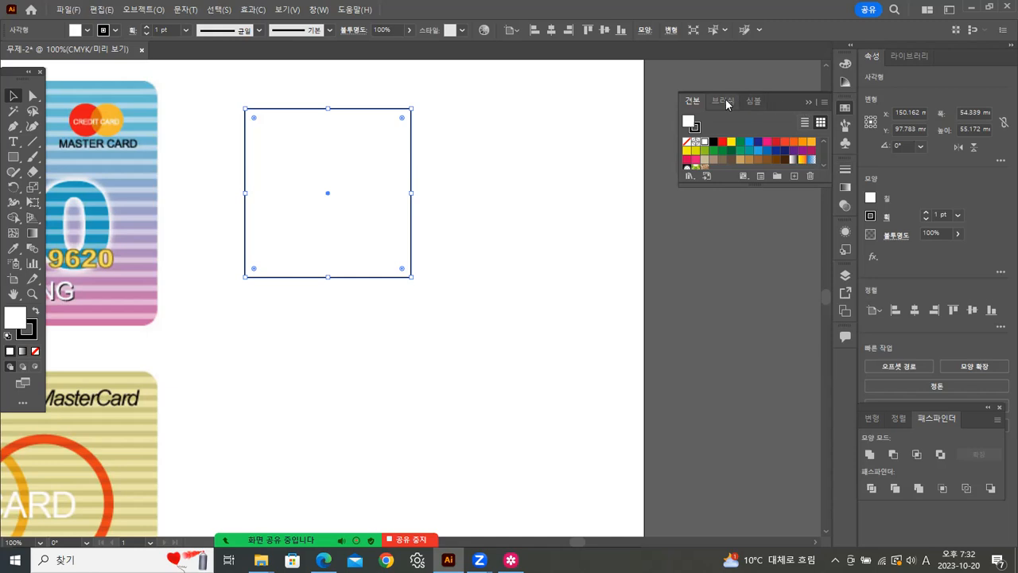
drag(723, 182, 725, 233)
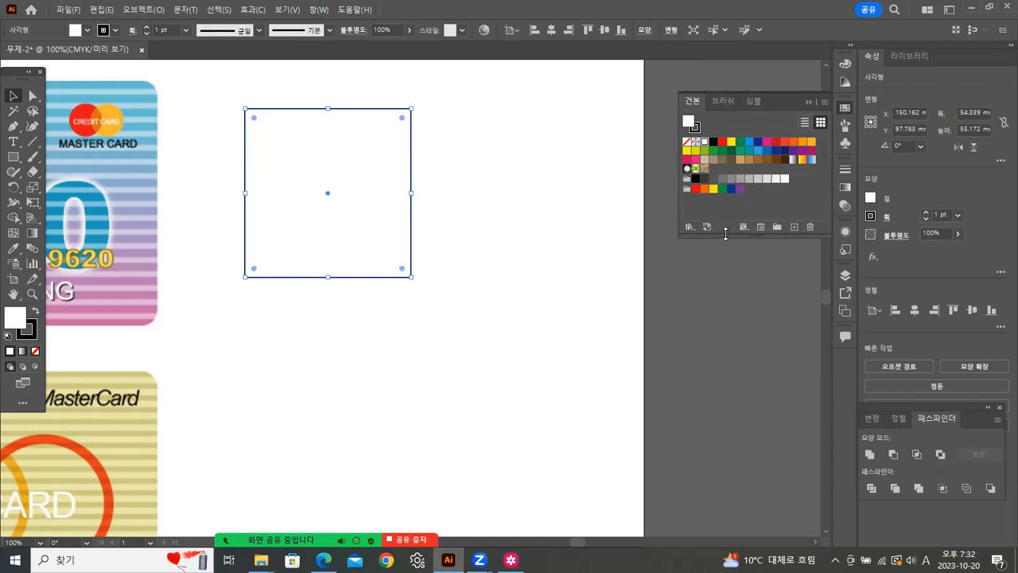
click(792, 160)
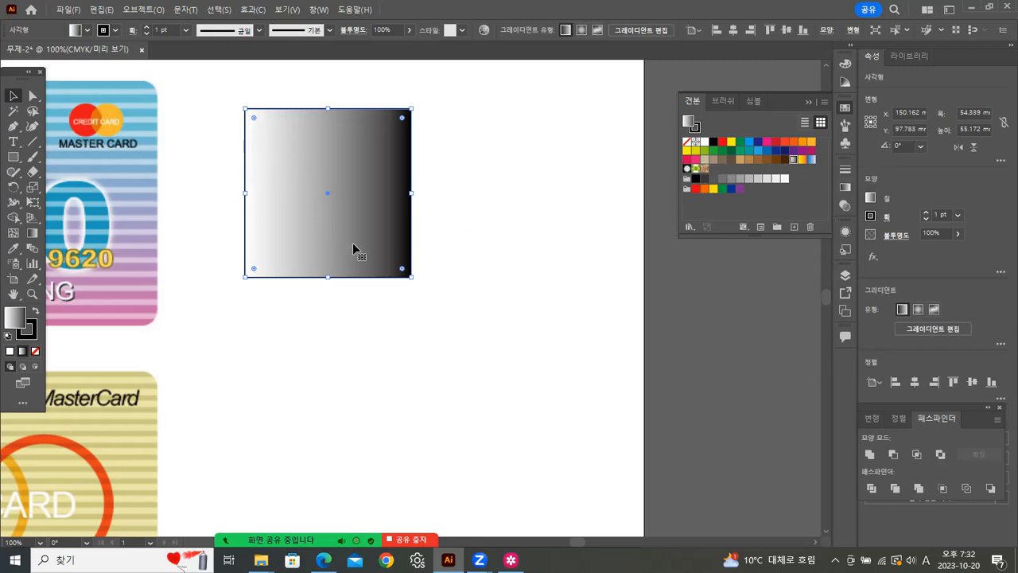
Try the radial and freeform gradient types on the rectangle's fill, and set it back to linear
click(916, 311)
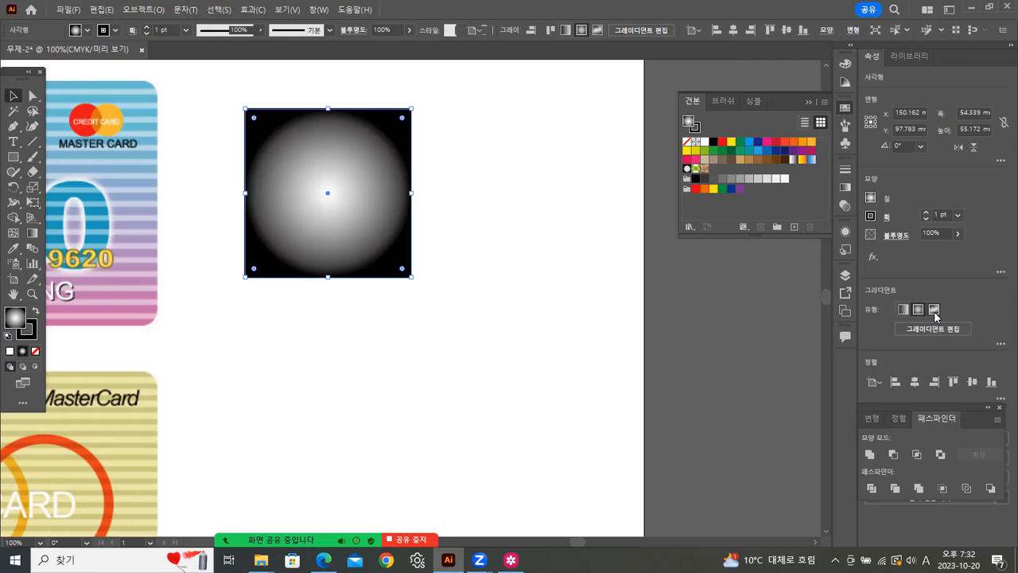
click(934, 313)
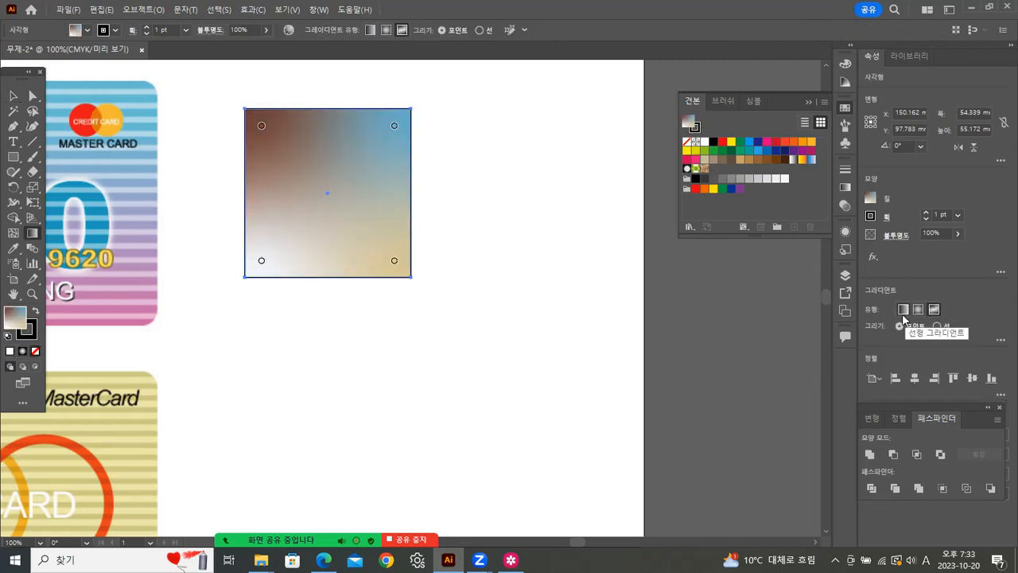
click(903, 310)
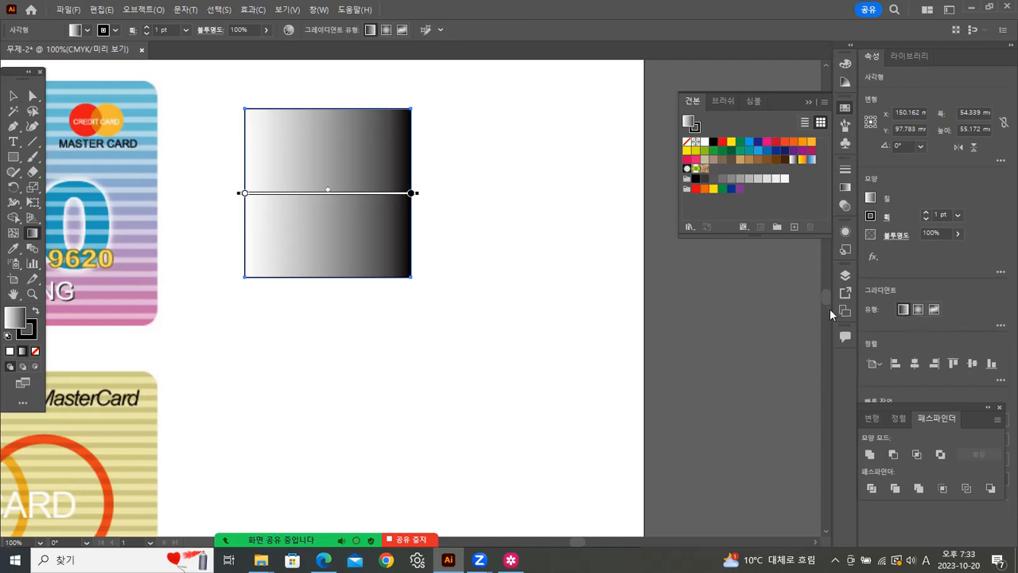
Open the rectangle's gradient for editing and set its start color stop to pink, C 19, M 85, Y 0, K 0
click(13, 95)
click(491, 137)
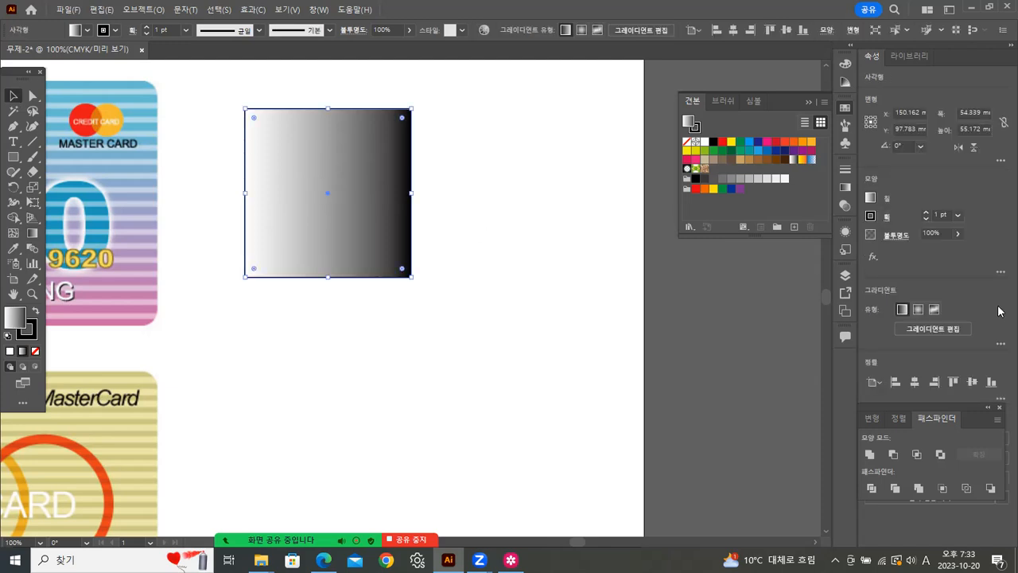
click(935, 327)
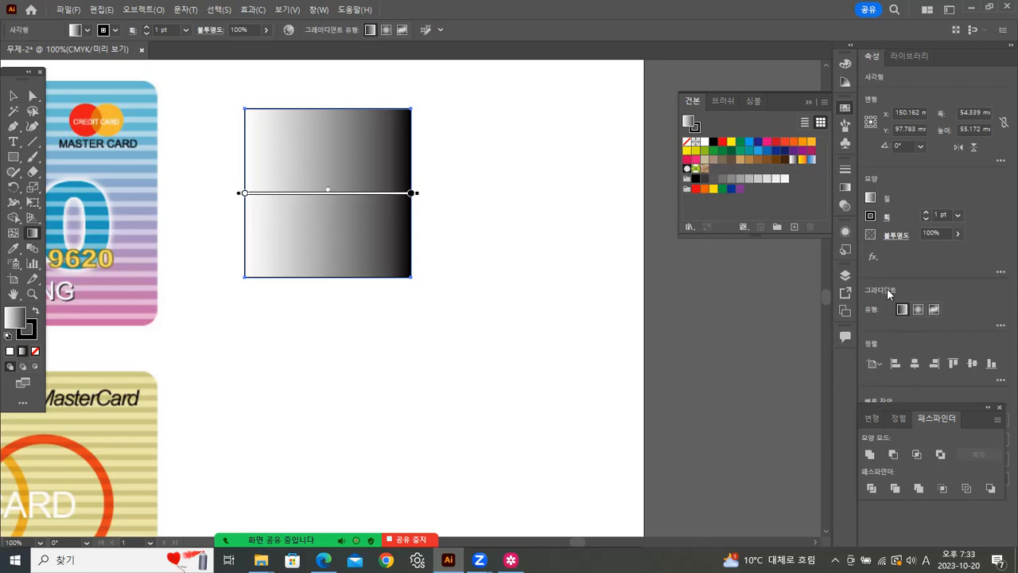
click(844, 187)
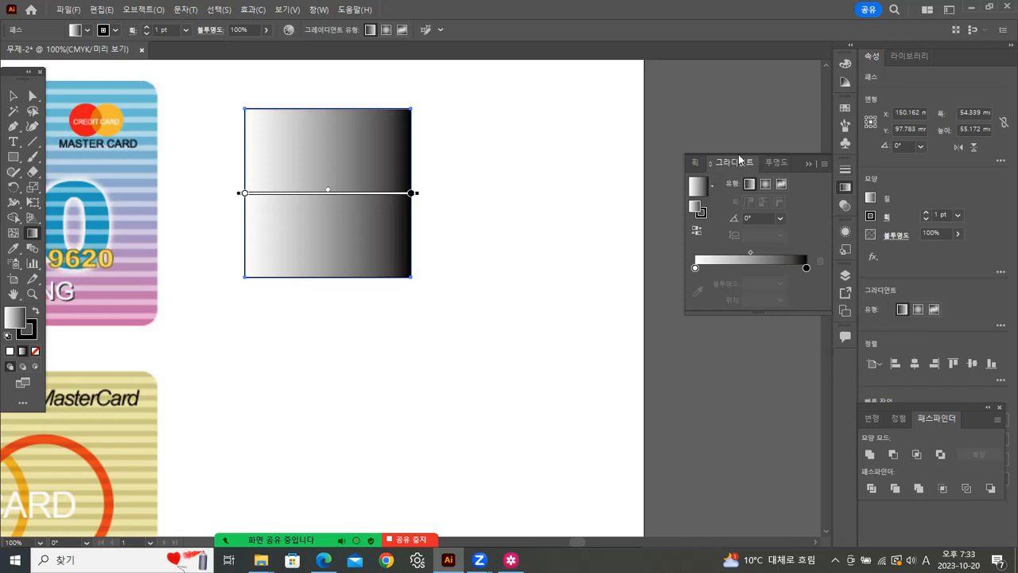
click(696, 269)
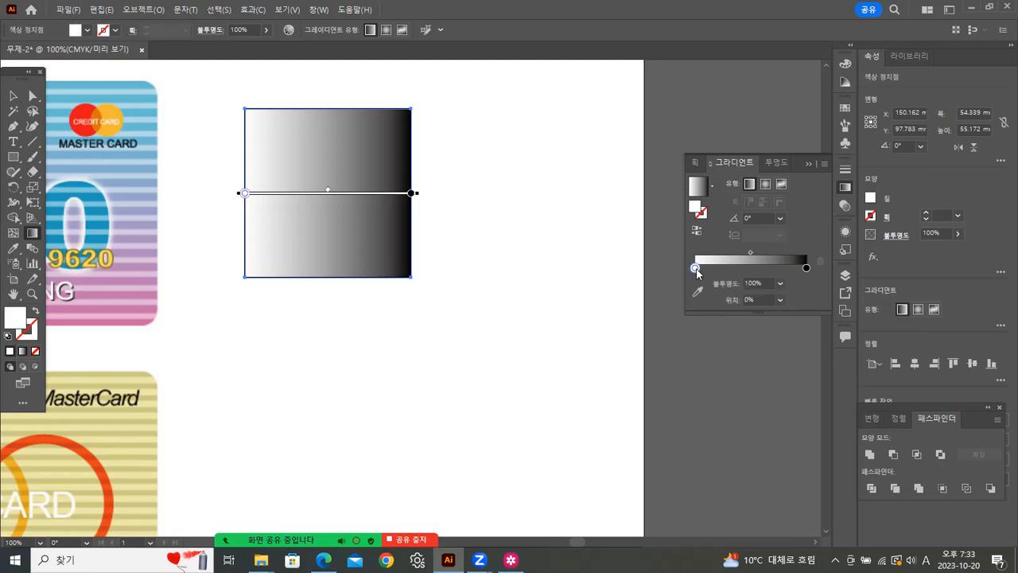
double_click(695, 269)
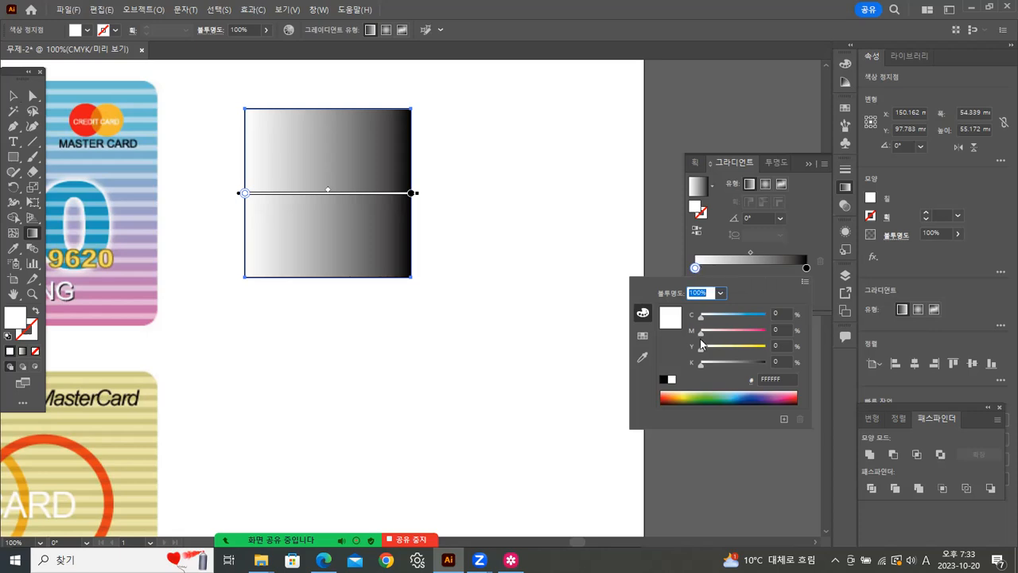
drag(701, 333, 755, 343)
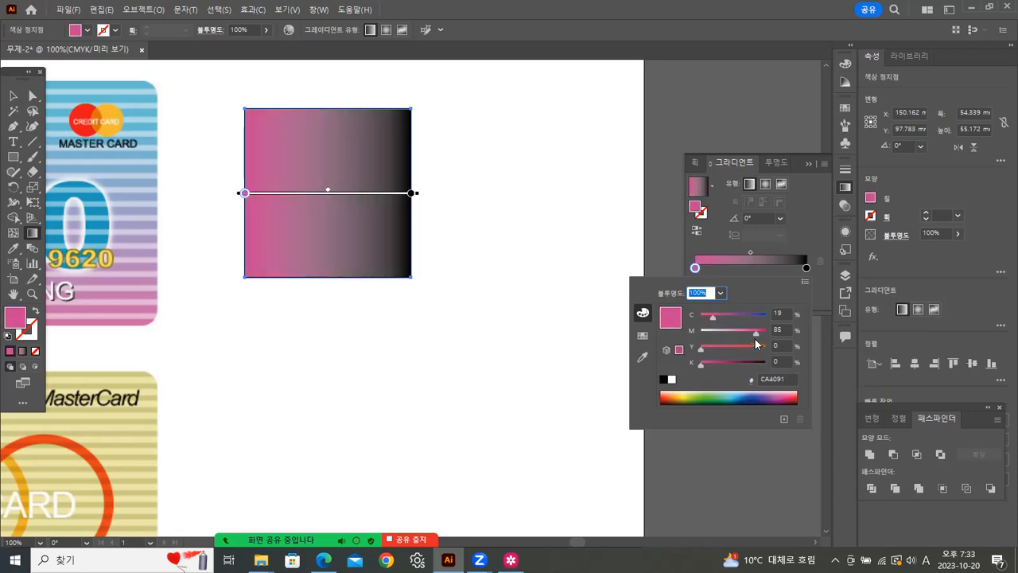
click(754, 275)
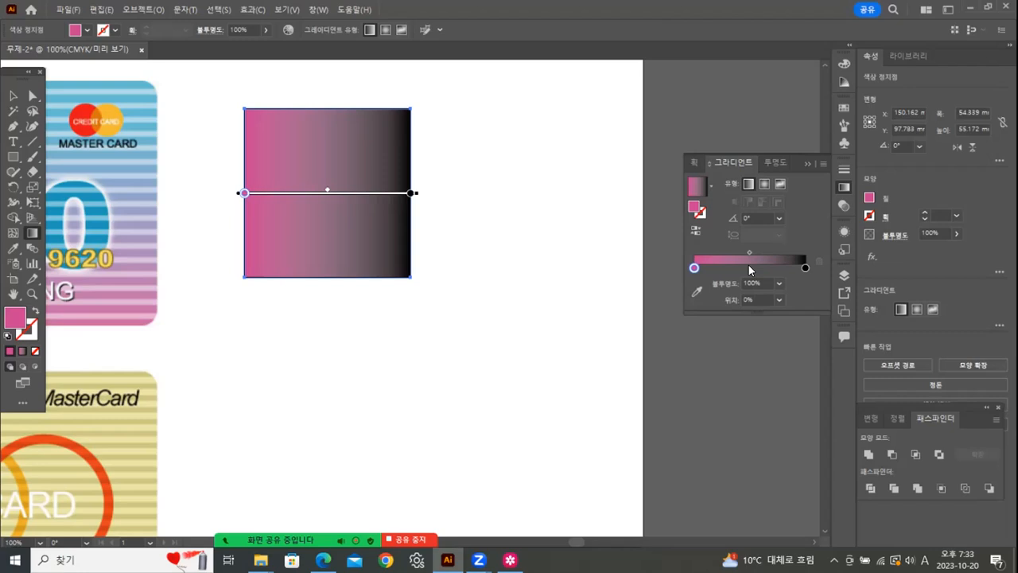
Add a color stop at the 50% position of the gradient and set it to blue, C 56, M 0, Y 0, K 50
click(748, 268)
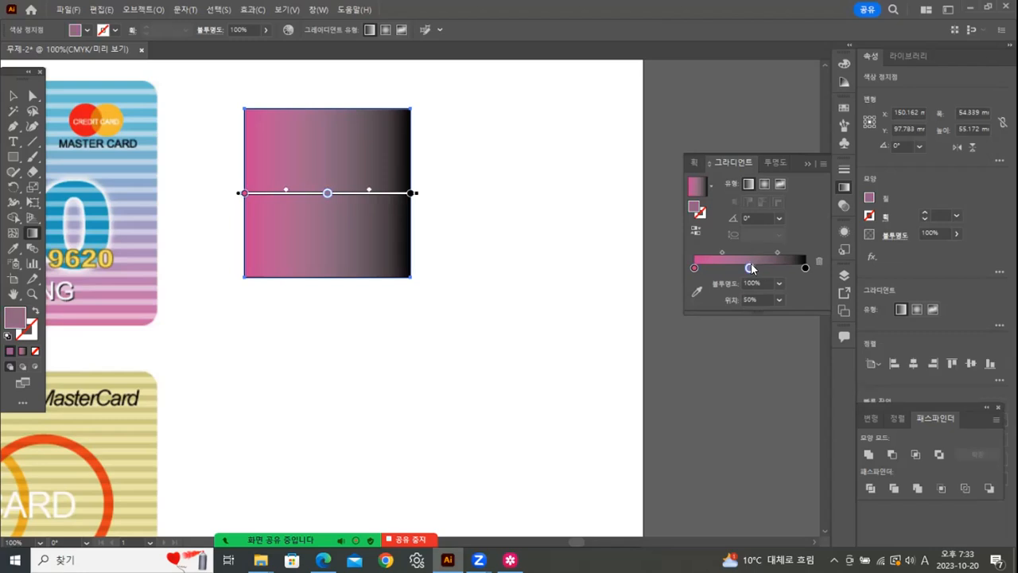
double_click(750, 268)
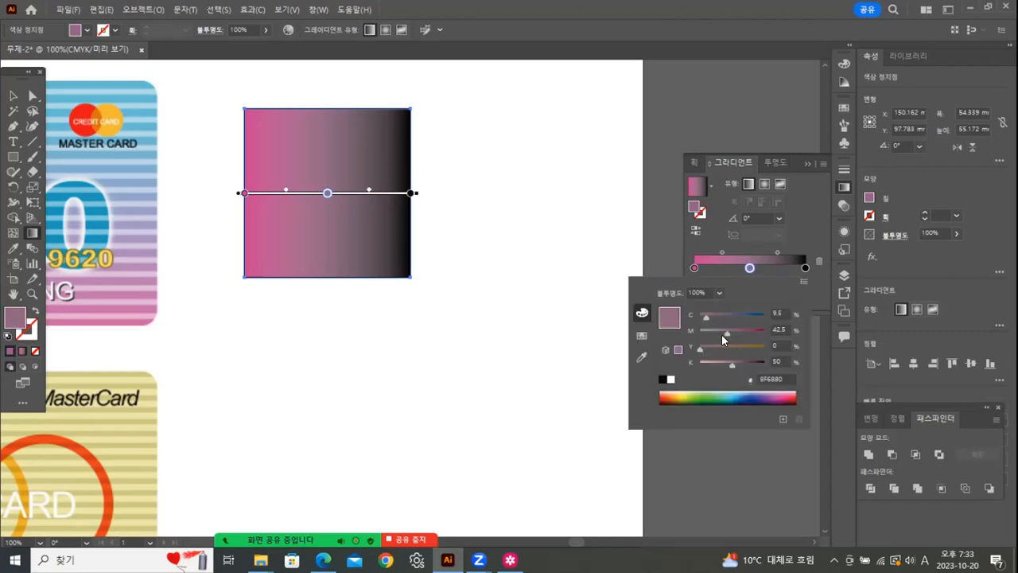
drag(706, 316, 676, 330)
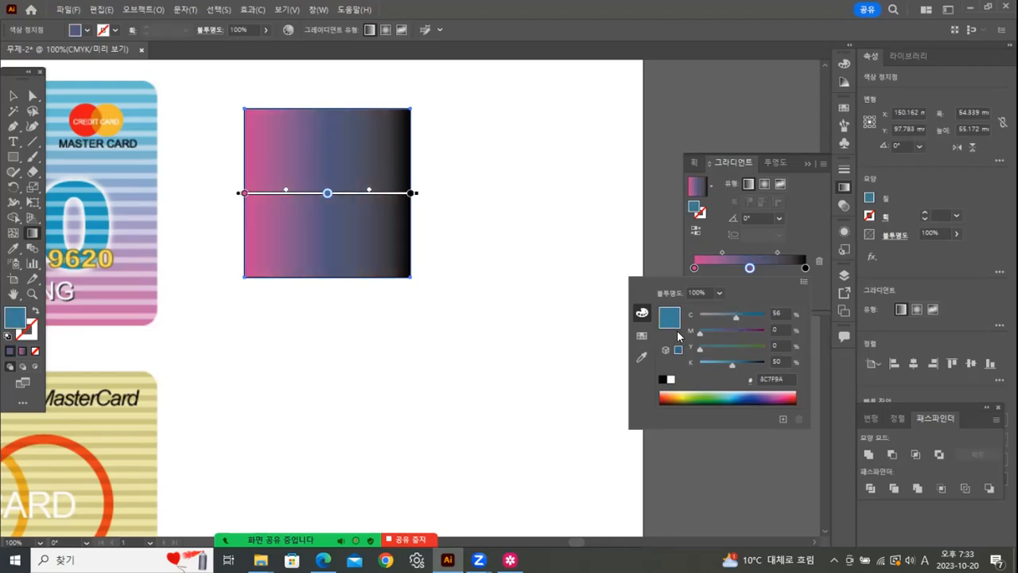
Set the gradient's end color stop to dark yellow, C 0, M 0, Y 100, K 32
click(809, 273)
double_click(804, 268)
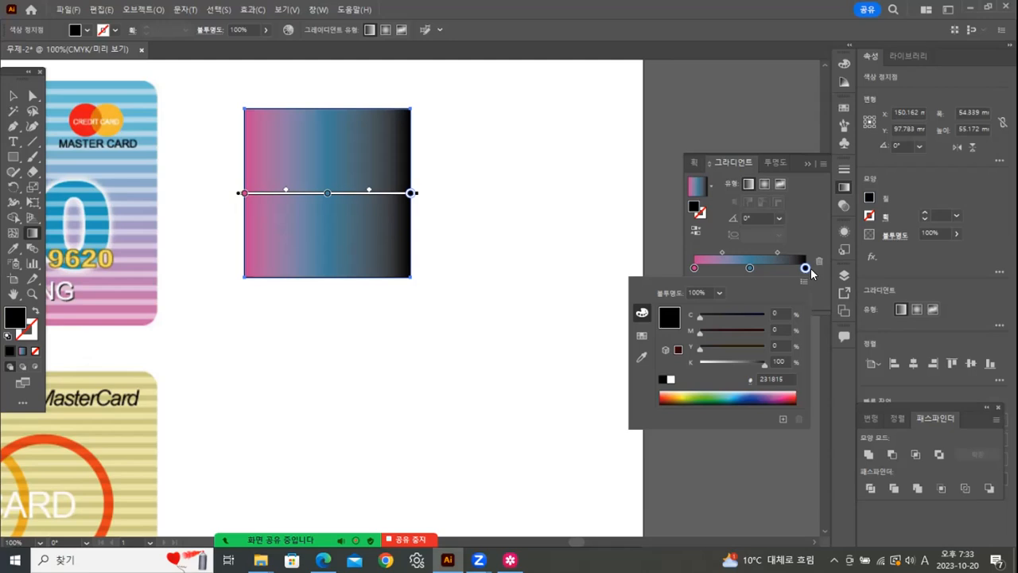
drag(734, 362, 774, 352)
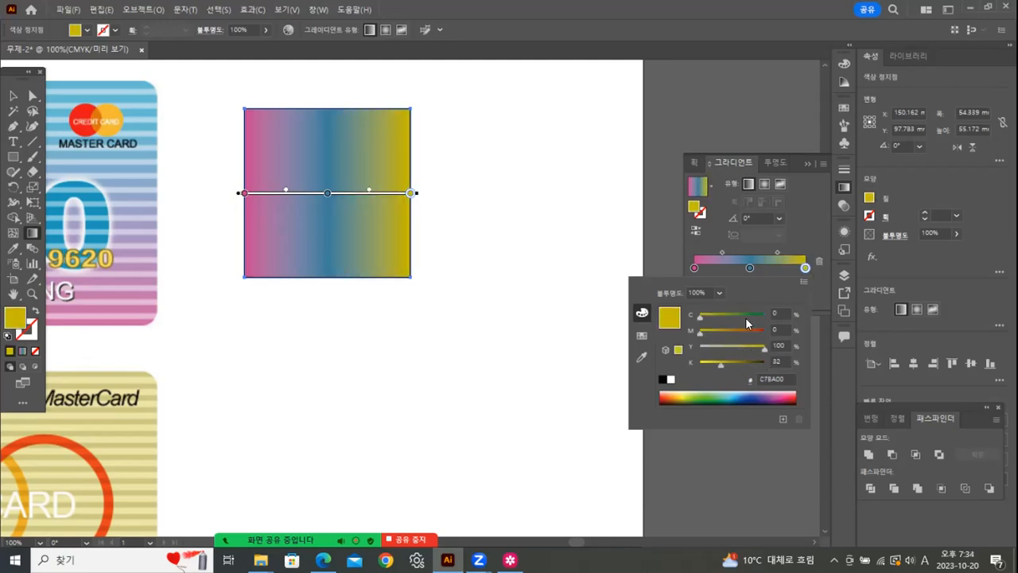
click(774, 252)
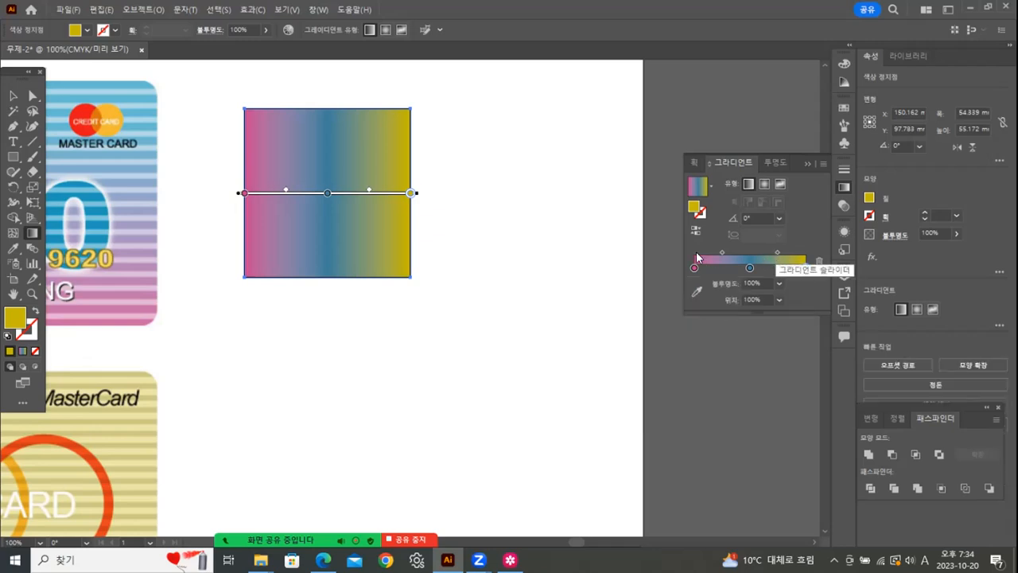
Shift the midpoint between the pink and blue stops to about 56%, and look at the start stop's color and the transparency settings
mouse_move(719, 250)
mouse_down()
mouse_move(710, 251)
mouse_move(731, 248)
mouse_move(723, 257)
mouse_up()
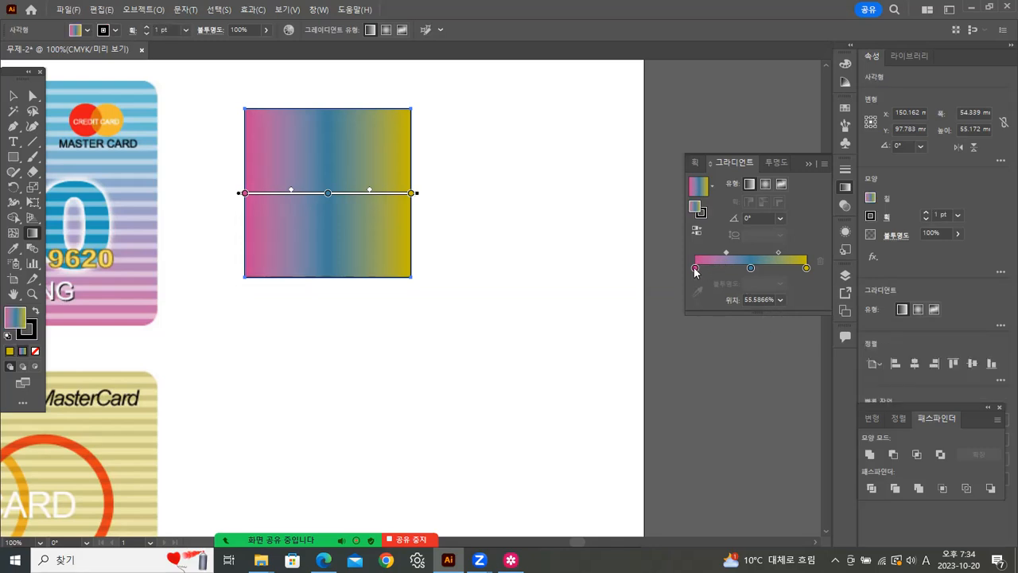
click(695, 268)
double_click(694, 269)
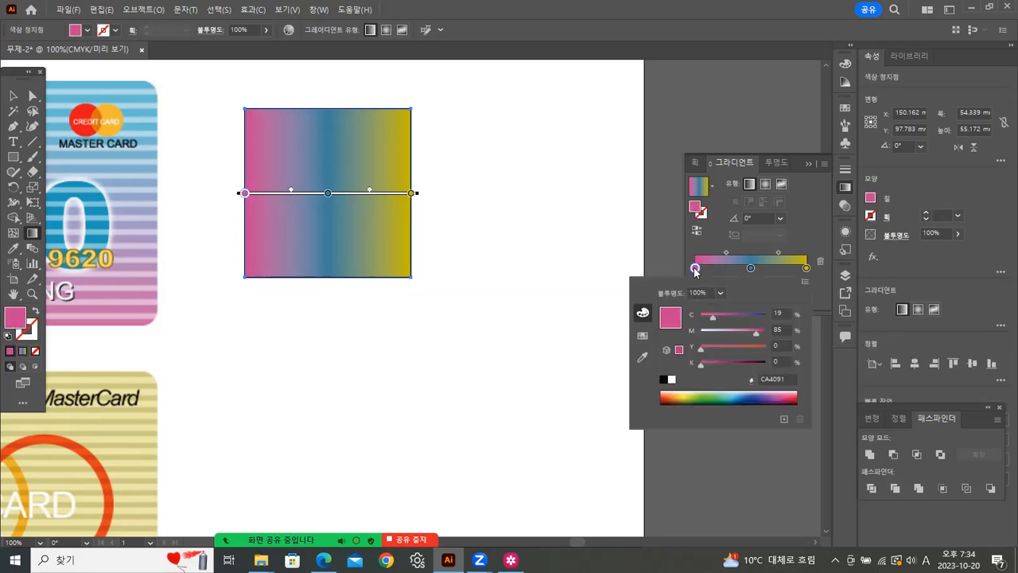
key(Escape)
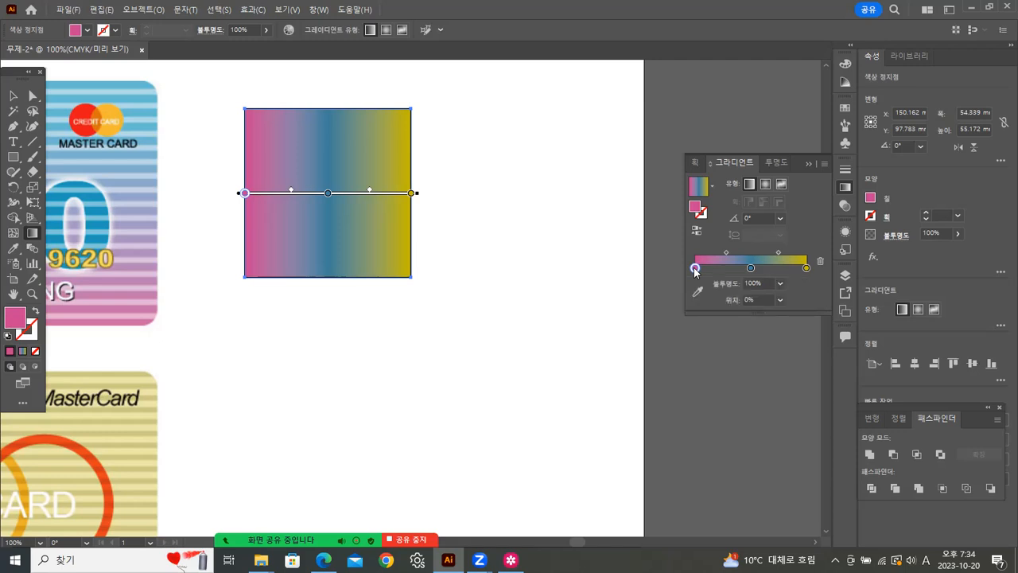
click(773, 163)
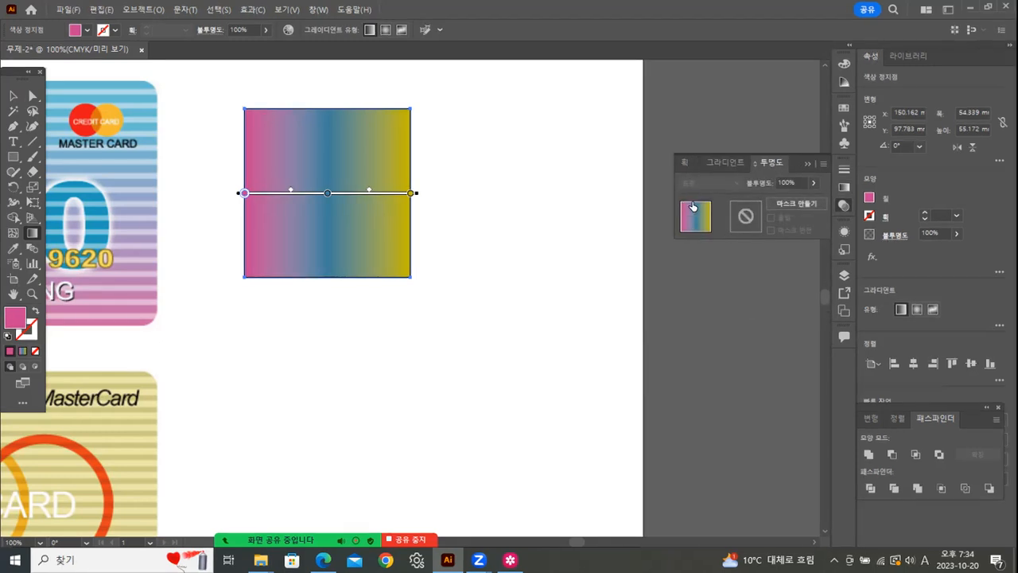
click(721, 164)
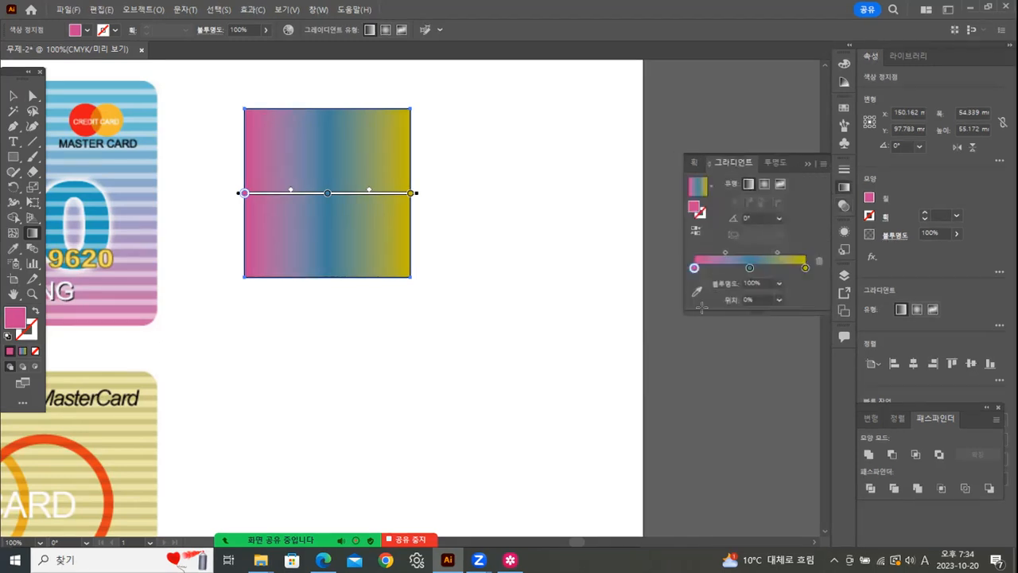
Set the opacity of the gradient's middle blue stop to 0%
double_click(694, 269)
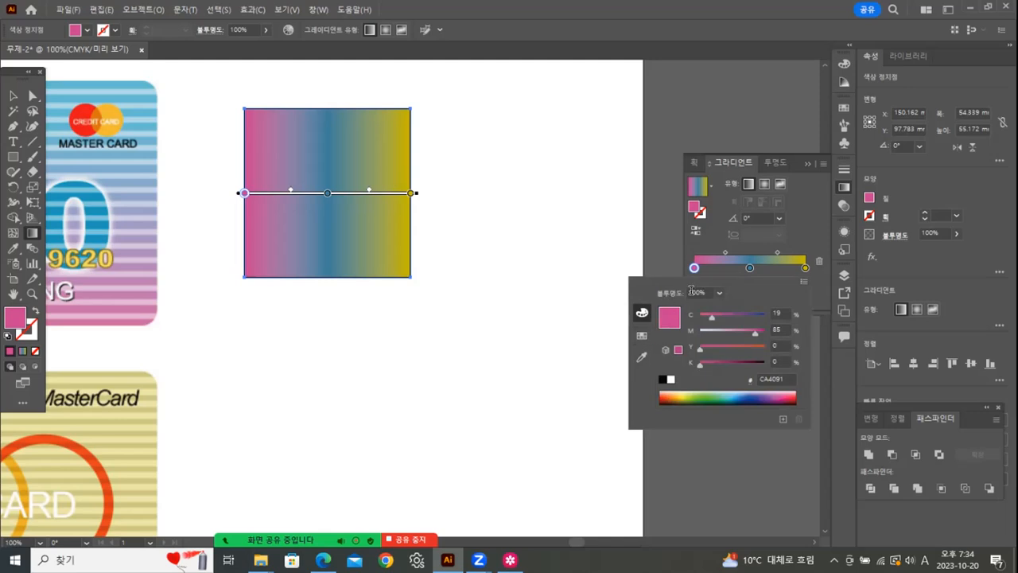
click(749, 268)
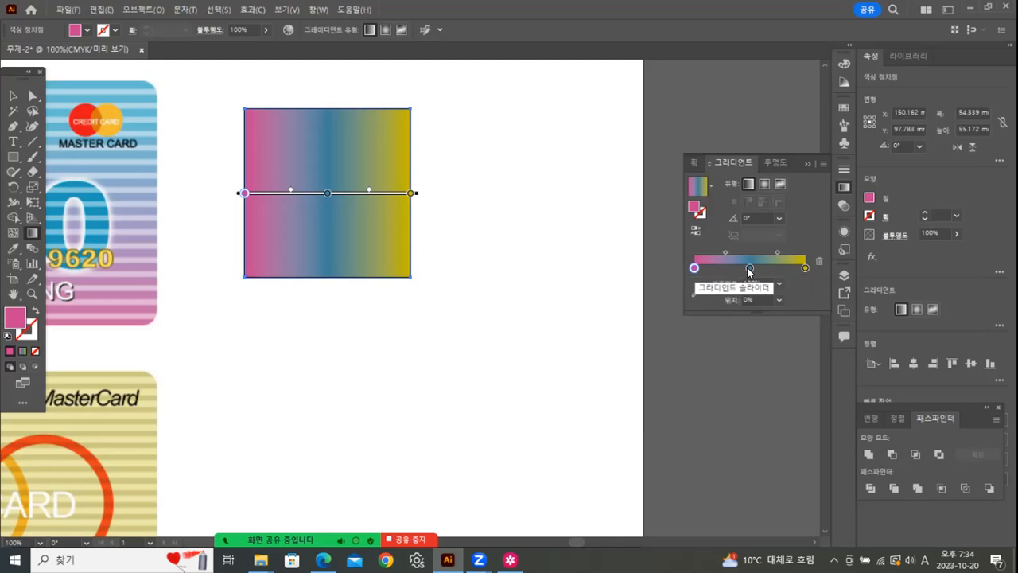
double_click(750, 268)
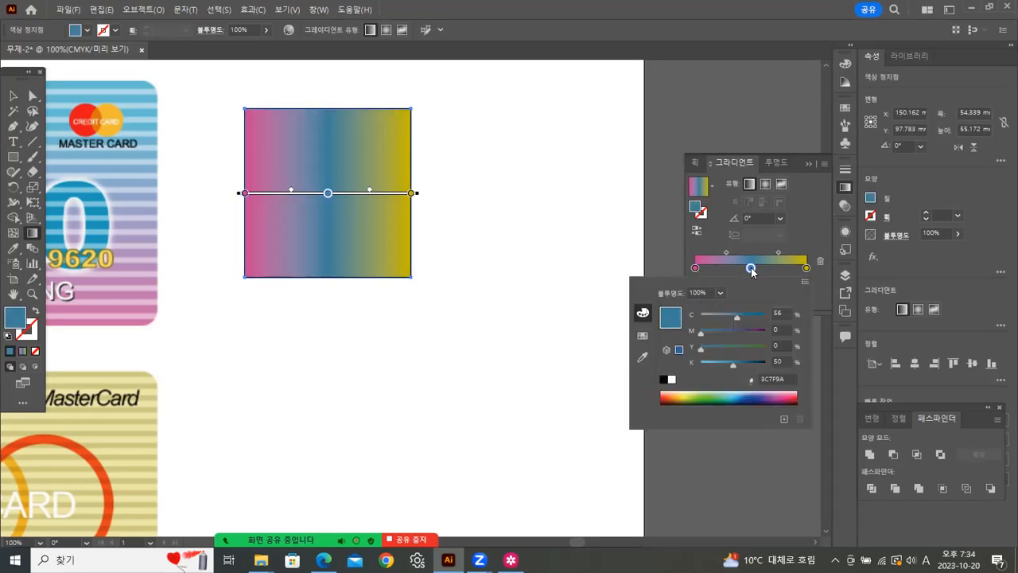
click(719, 292)
click(734, 305)
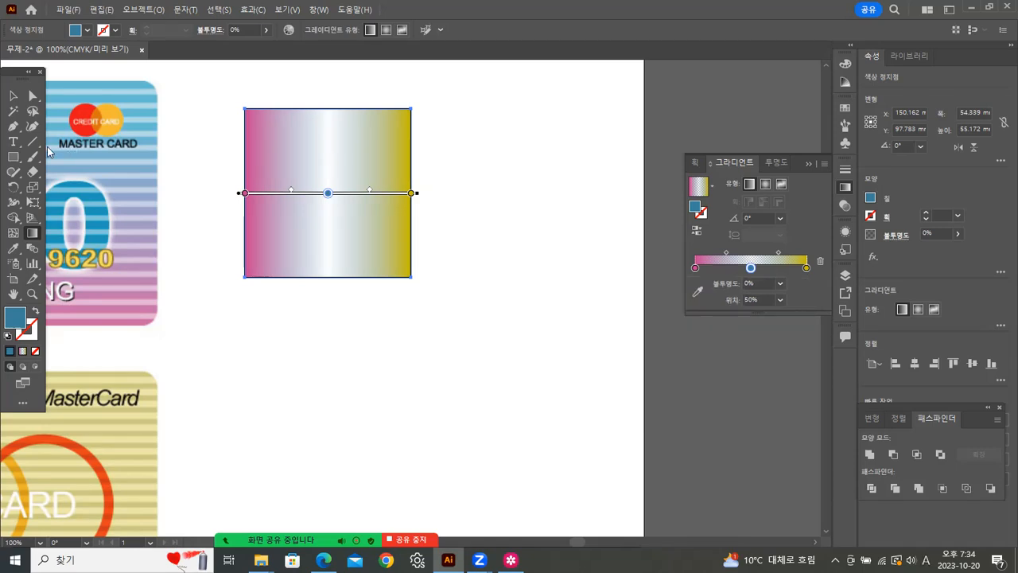
Draw a second square about 66 x 66 mm with the same gradient, overlapping the lower corner of the first rectangle
click(13, 156)
drag(323, 159, 525, 361)
key(v)
drag(457, 241, 478, 288)
Fill the first rectangle with solid blue and move the gradient square further over it to show the transparent middle
click(376, 129)
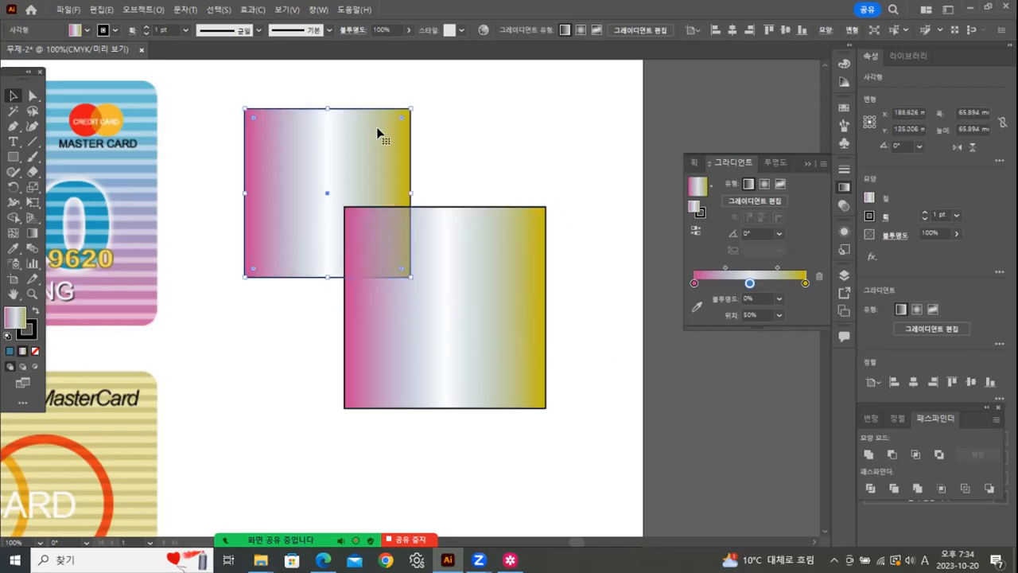
click(11, 352)
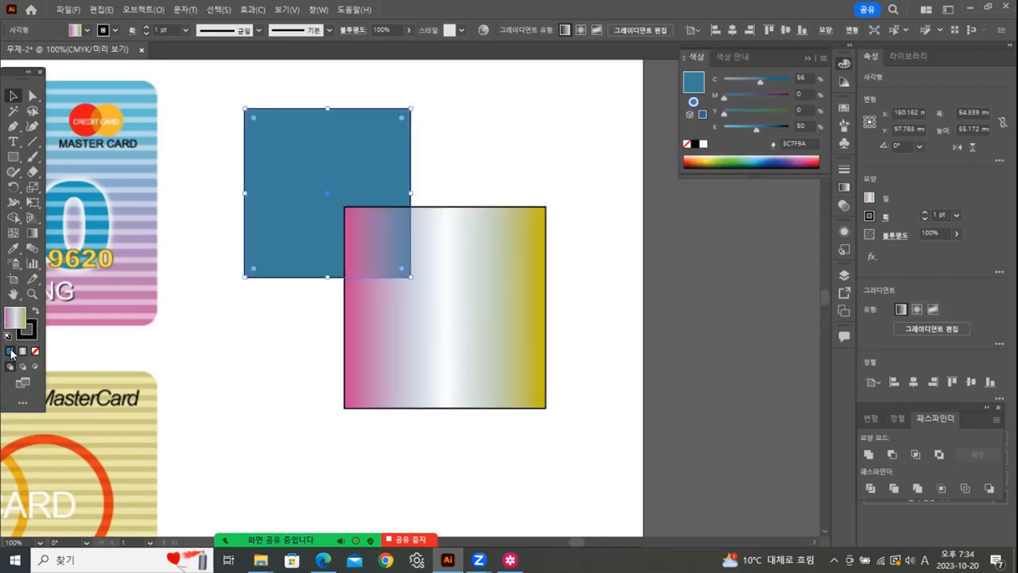
click(509, 428)
drag(501, 408, 438, 401)
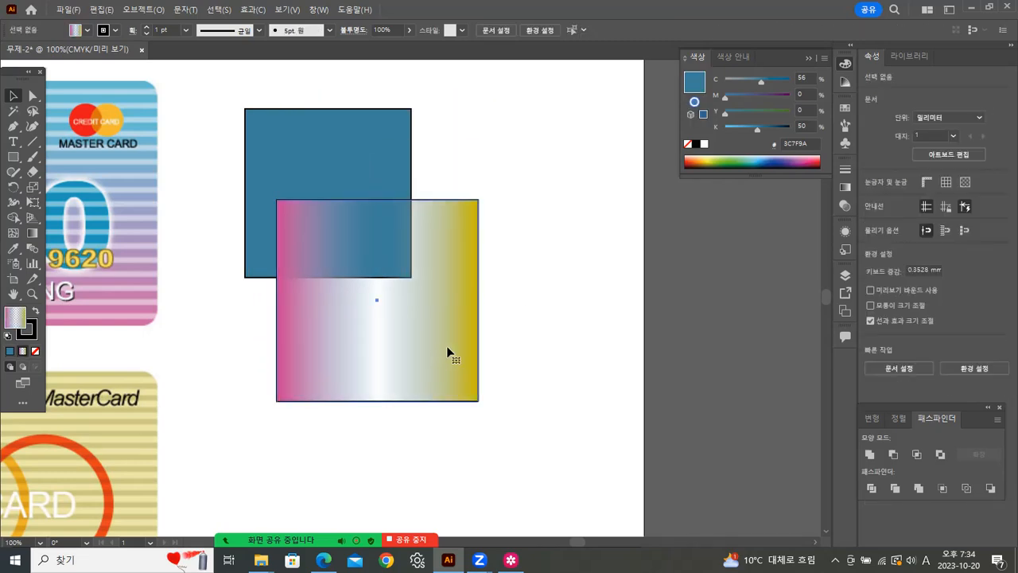
Delete the gradient square and move the blue rectangle up beside the striped blue card
key(Delete)
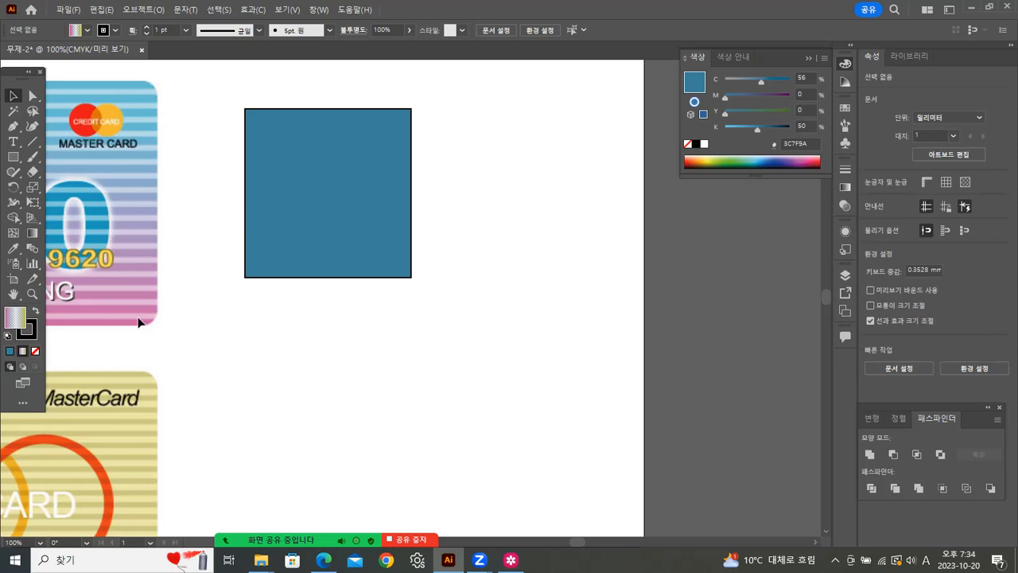
click(394, 241)
drag(310, 229, 261, 201)
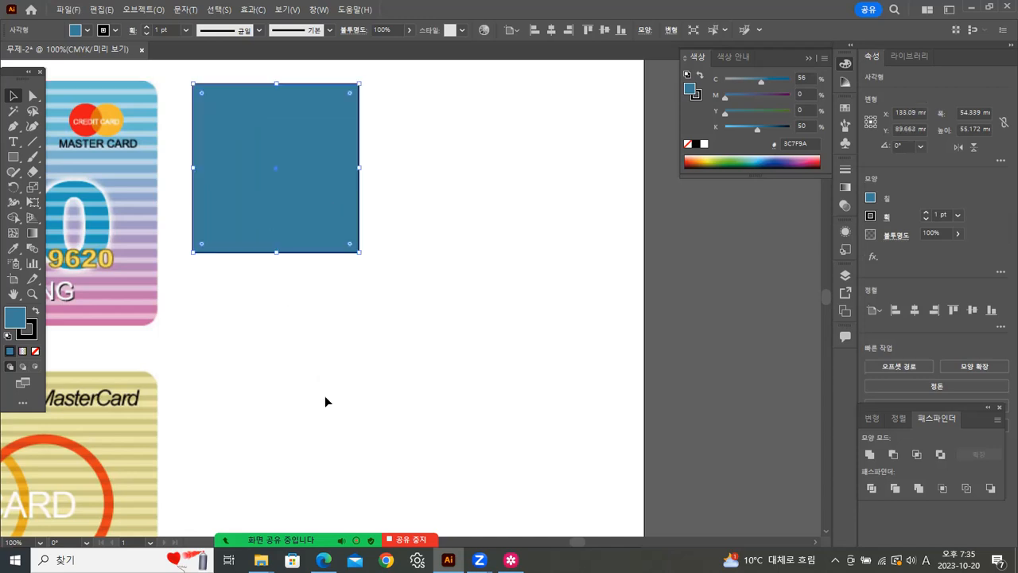
Fill the rectangle with the light blue sampled from the upper edge of the striped card using the Eyedropper tool
click(323, 393)
click(276, 193)
click(847, 186)
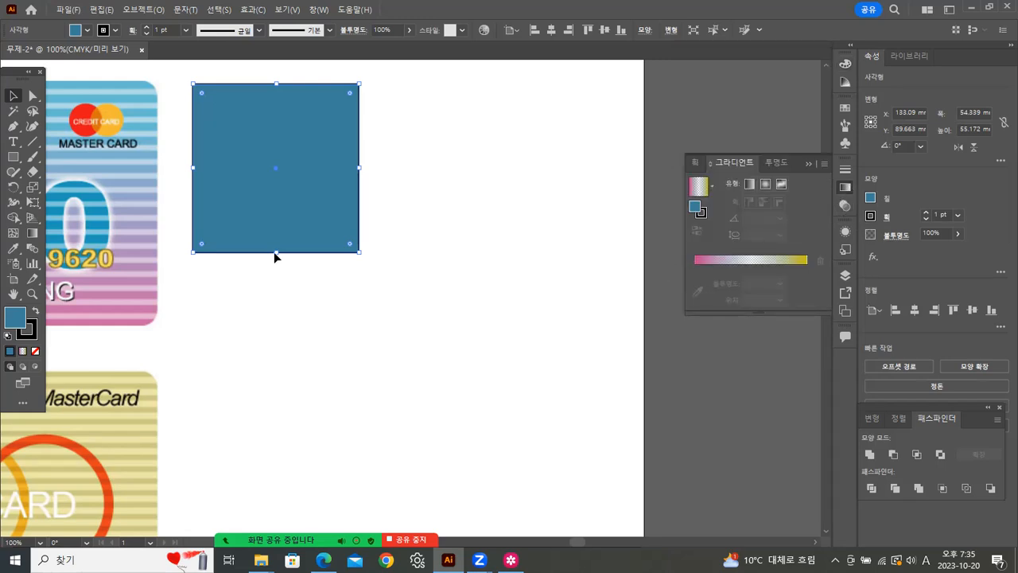
click(13, 249)
click(144, 83)
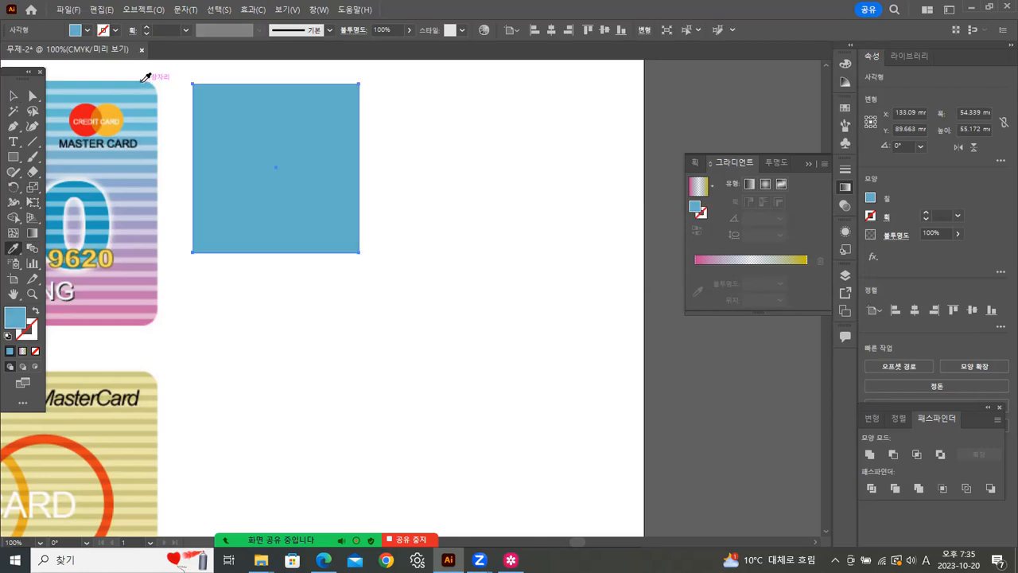
Reapply the gradient fill to the rectangle and remove its transparent middle stop, leaving only pink and yellow
click(13, 96)
click(725, 267)
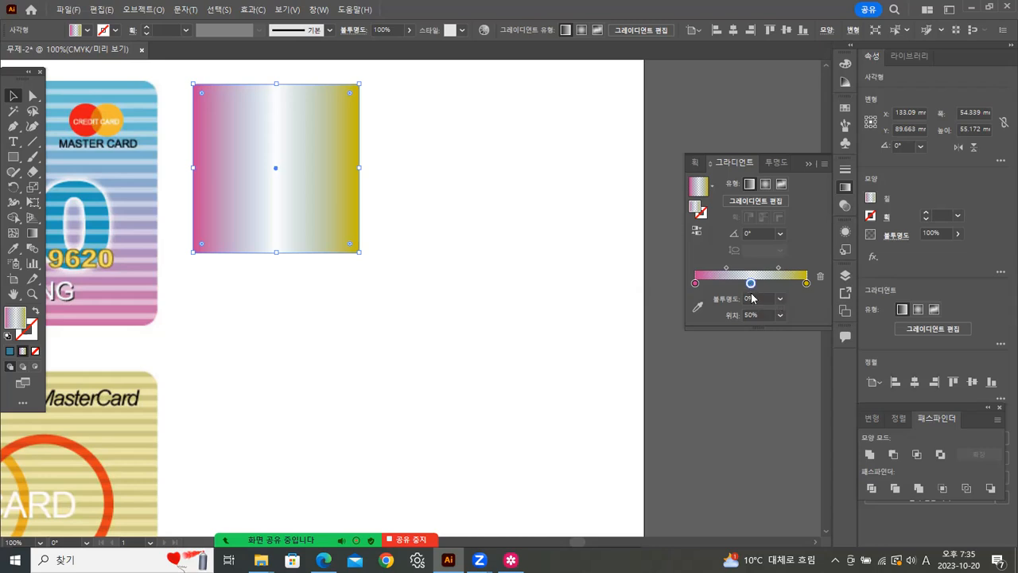
drag(750, 284, 739, 390)
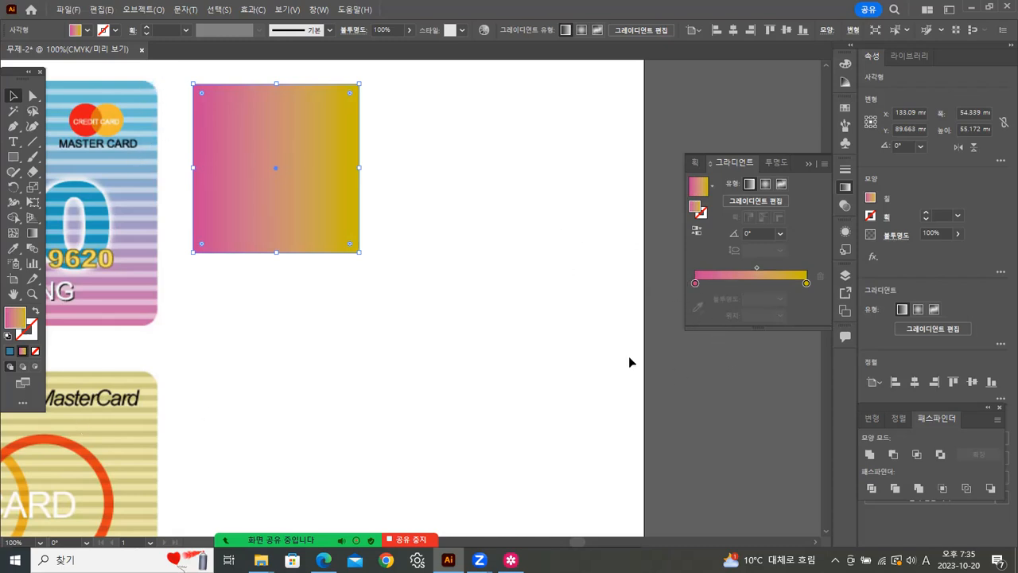
Set the gradient angle to -90° and stretch the rectangle downward to a height of about 77 mm
click(780, 234)
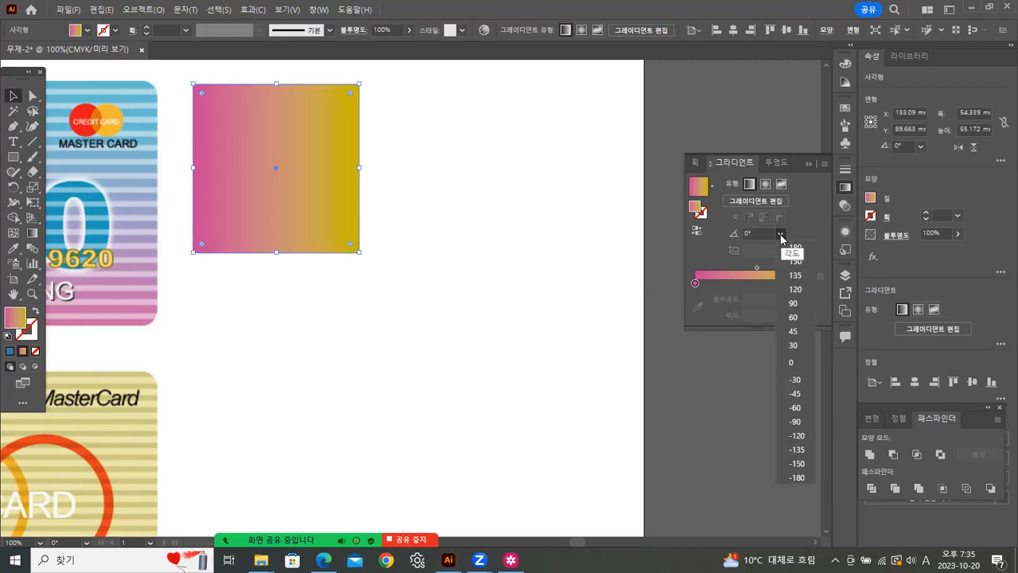
click(794, 421)
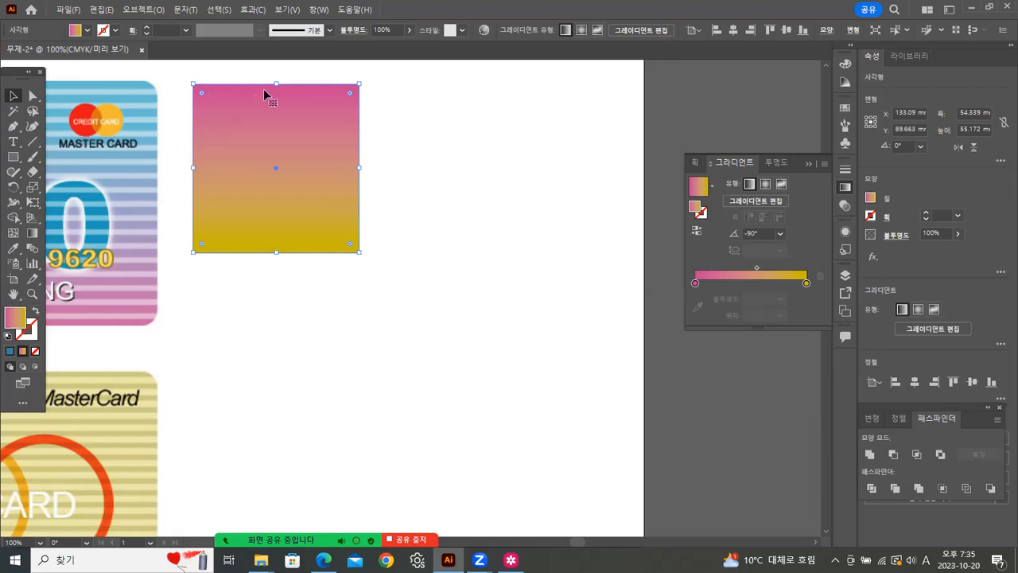
drag(276, 252, 268, 321)
Recolor the rectangle's gradient by sampling the card's upper-edge blue for the start stop and its lower-edge pink for the end stop
double_click(694, 283)
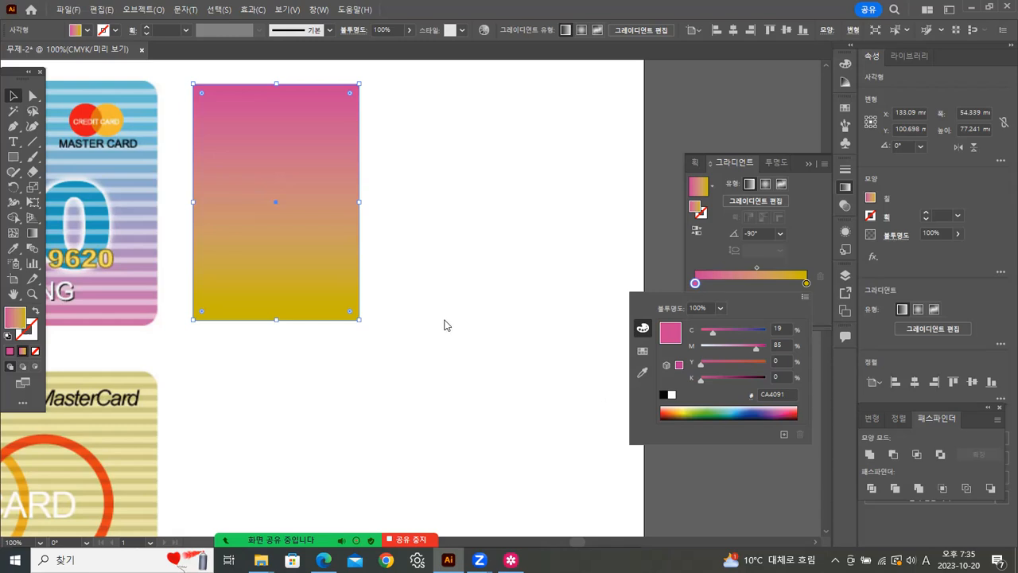
click(643, 372)
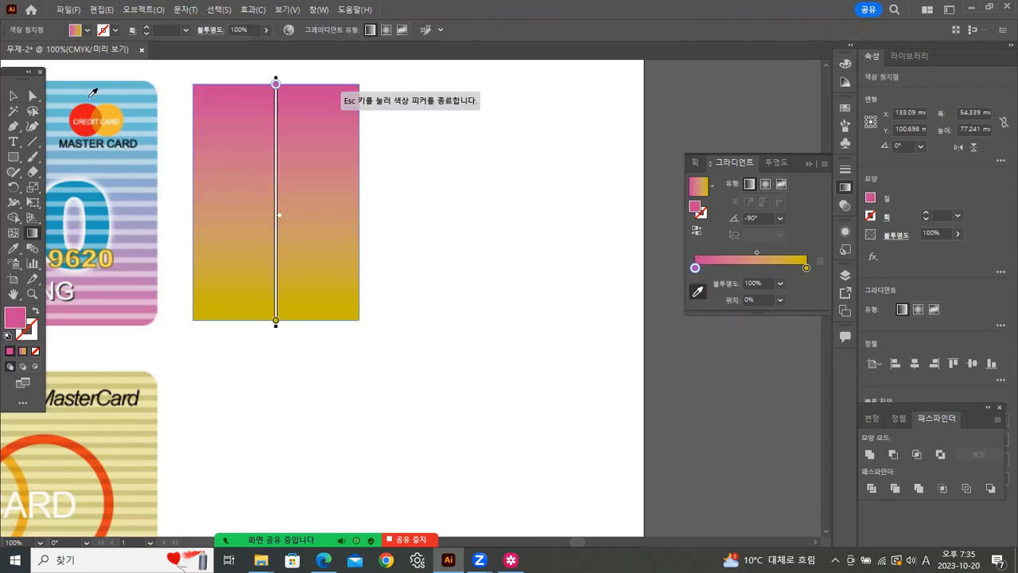
click(133, 81)
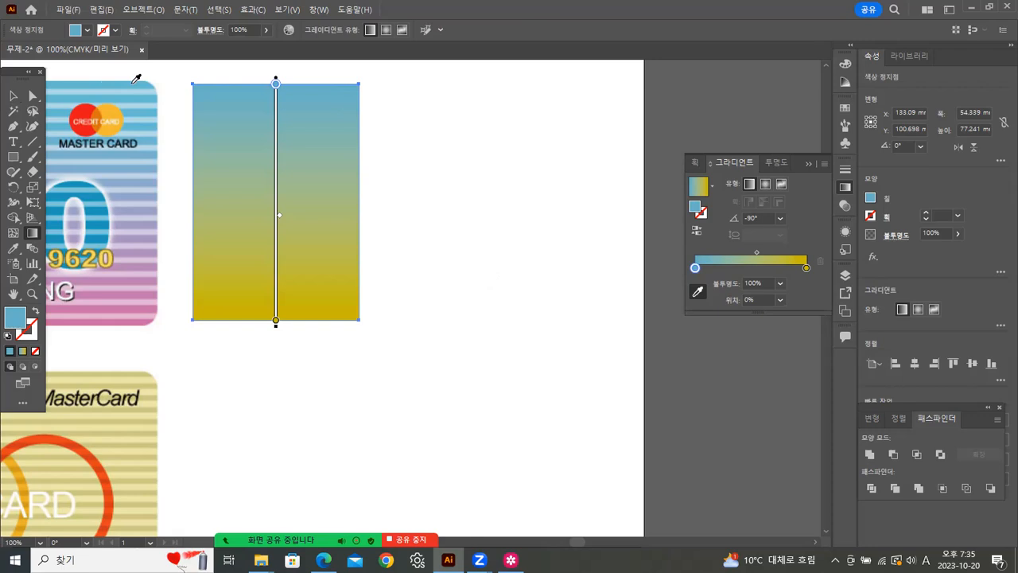
double_click(806, 269)
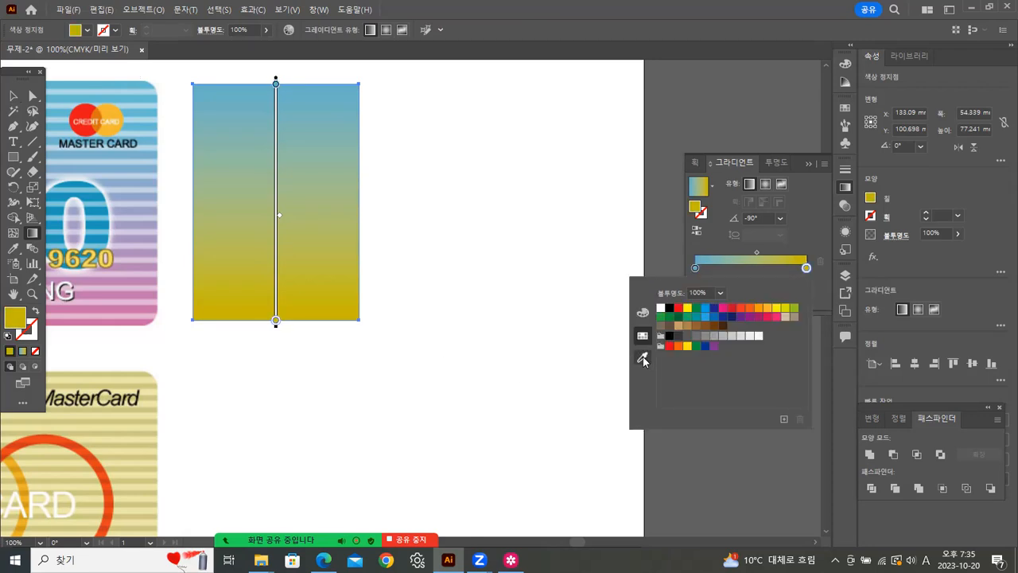
click(642, 360)
click(138, 318)
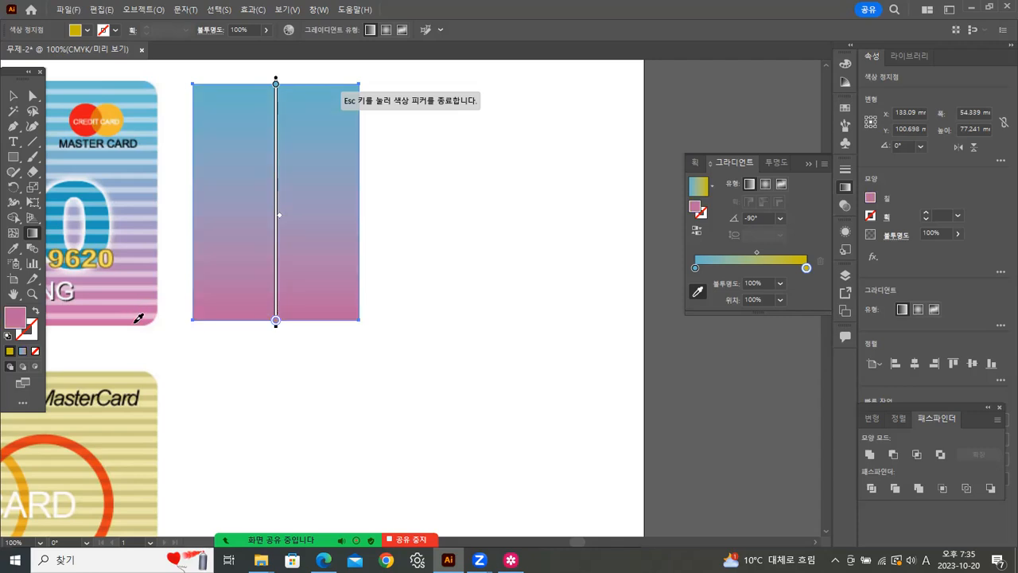
click(13, 95)
click(314, 241)
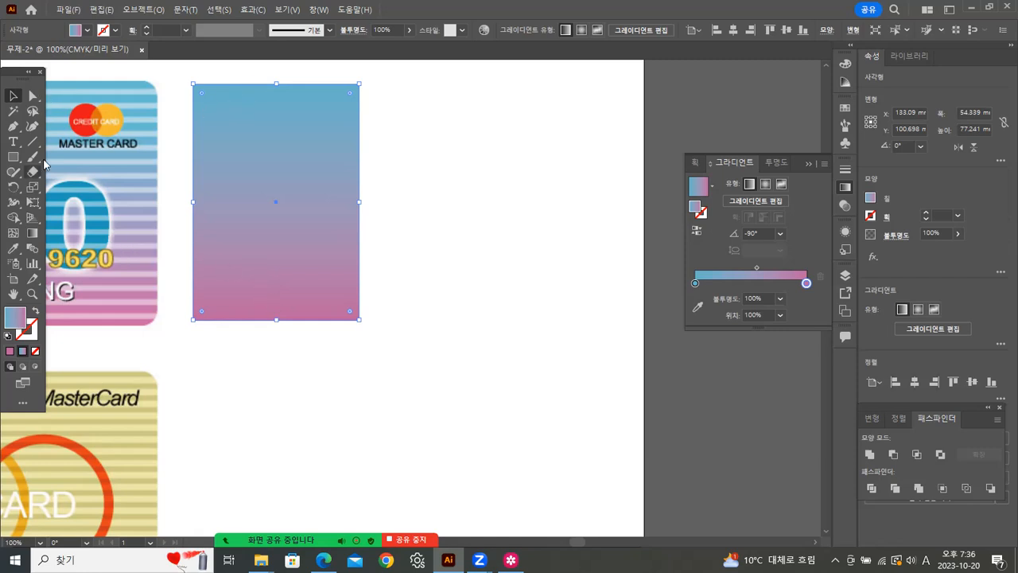
Sample the card's upper-edge blue with the Eyedropper tool and inspect its color values in the Color Picker without changing them
click(139, 74)
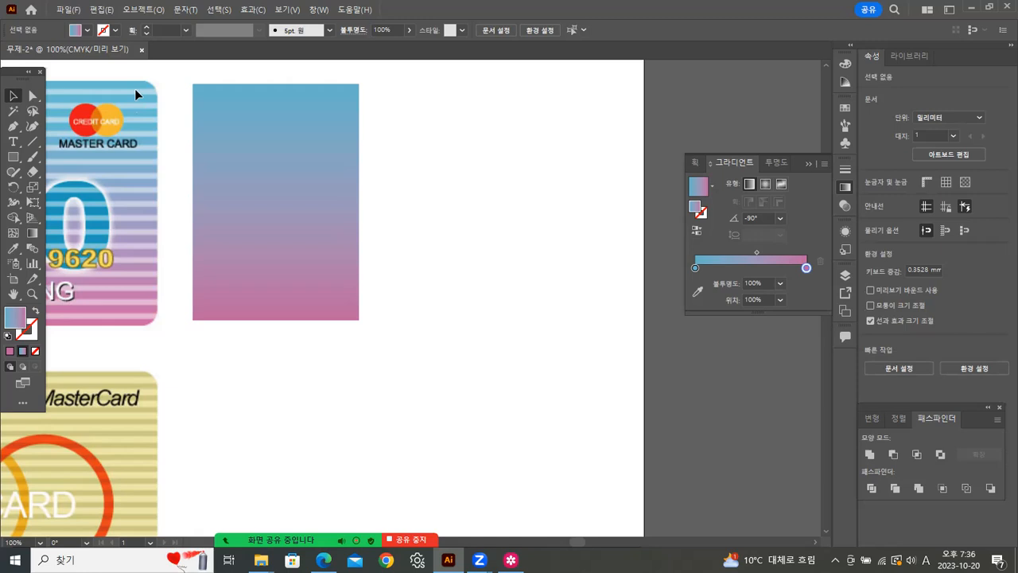
click(13, 248)
click(146, 85)
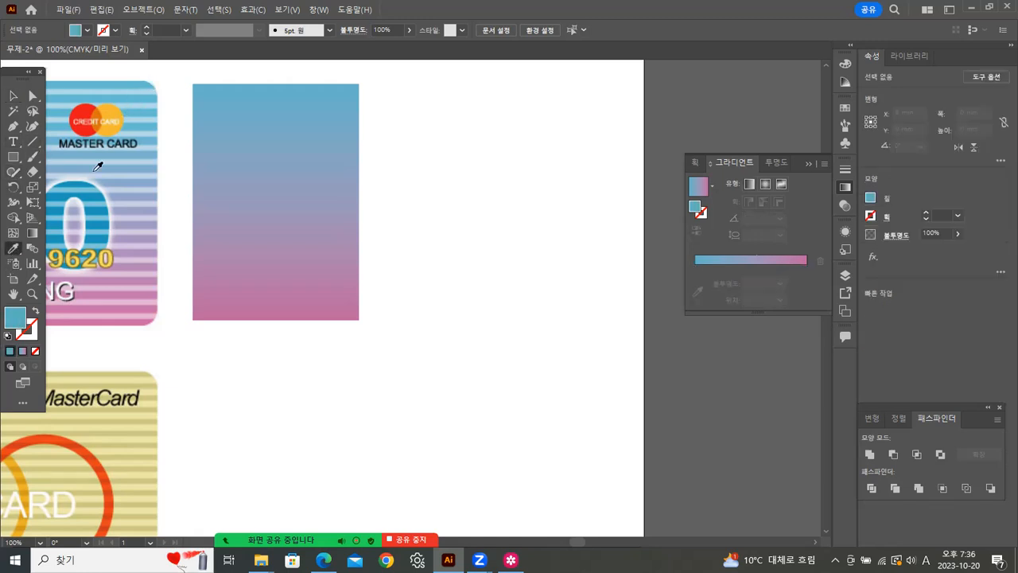
double_click(14, 317)
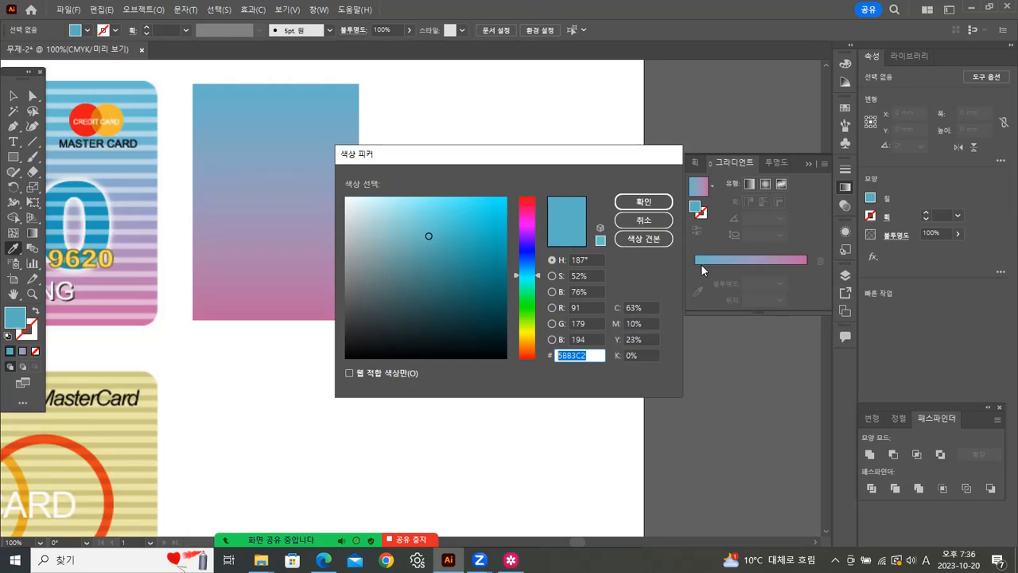
click(643, 219)
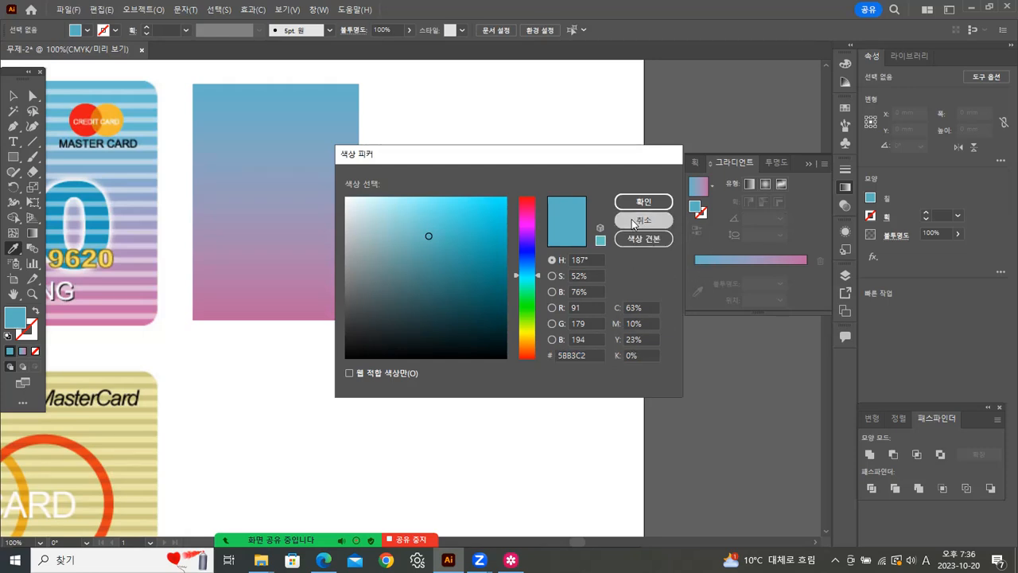
Delete the blue-to-pink gradient rectangle beside the striped card
click(13, 95)
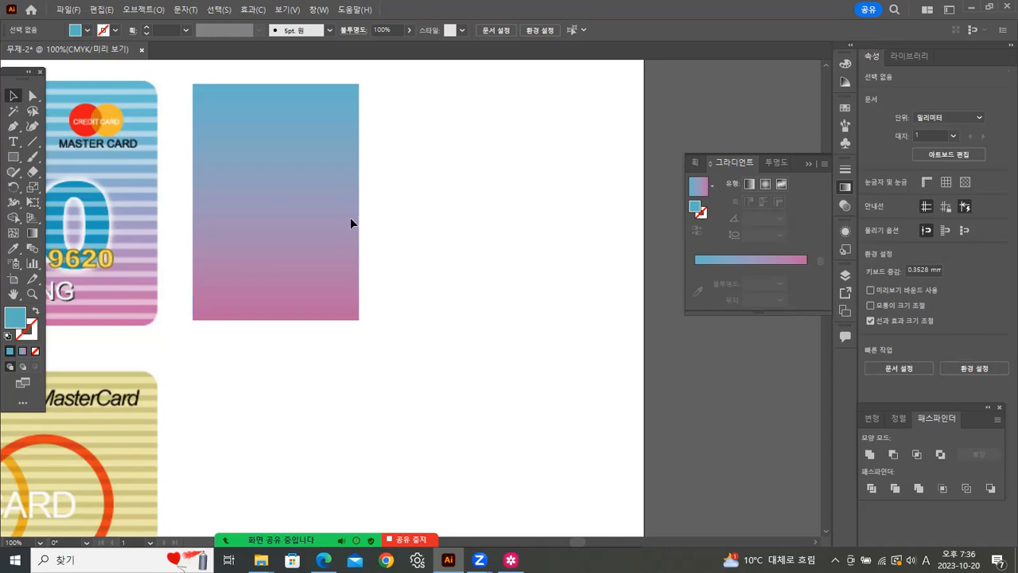
click(259, 210)
click(426, 64)
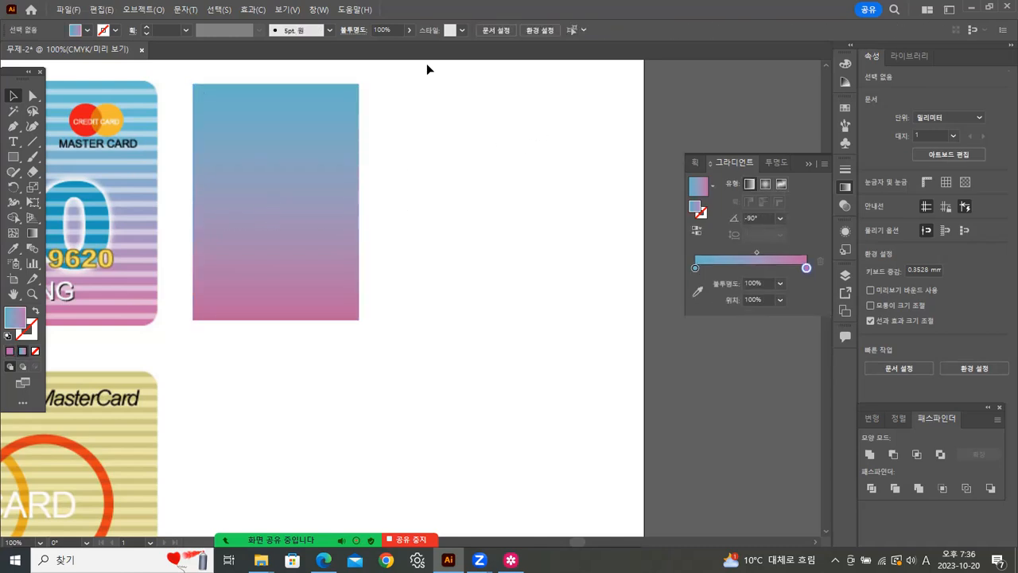
click(322, 233)
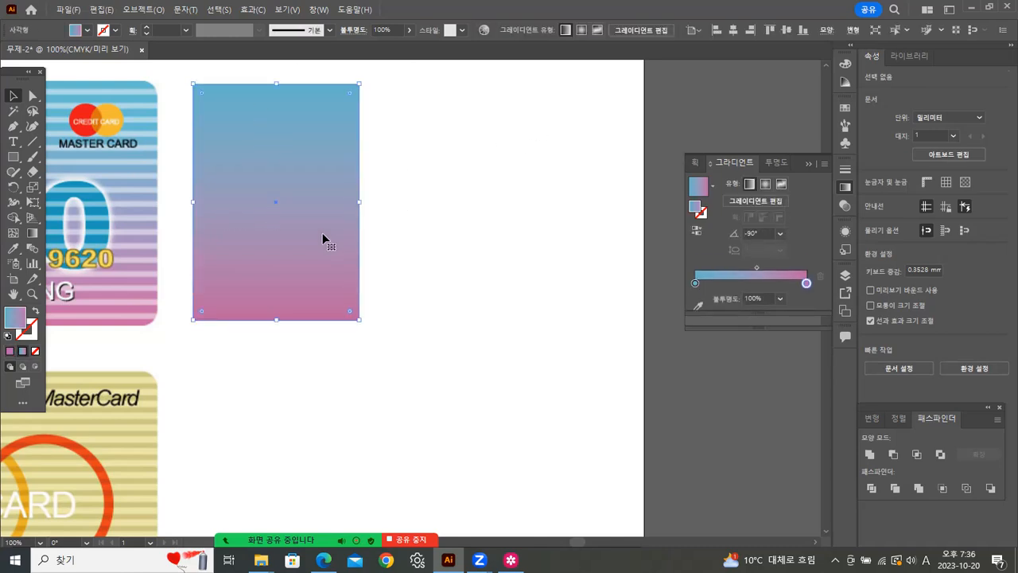
key(Delete)
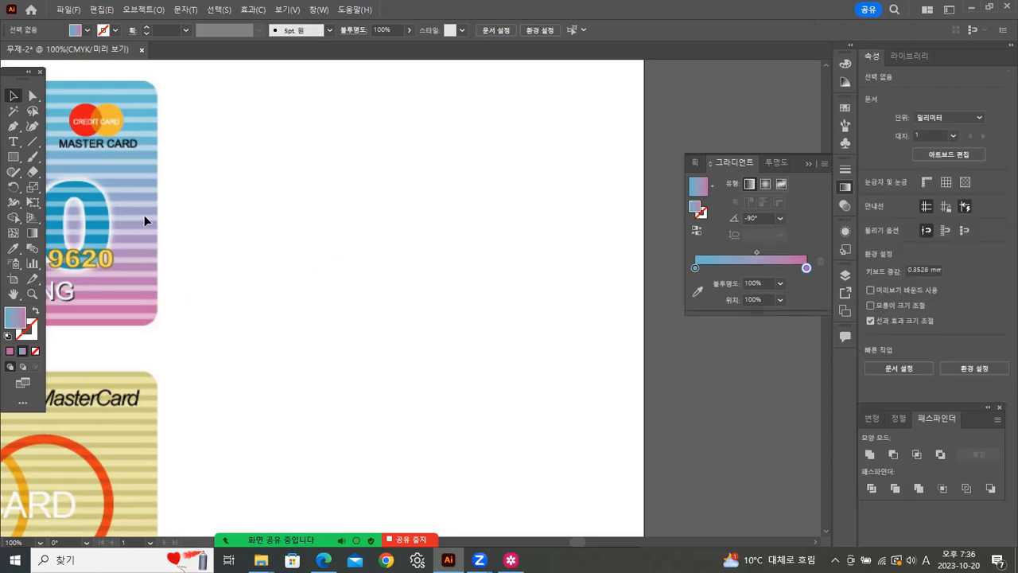
Draw a circle about 94 mm in diameter beside the cards and change its gradient type to radial
click(14, 159)
drag(14, 159, 49, 191)
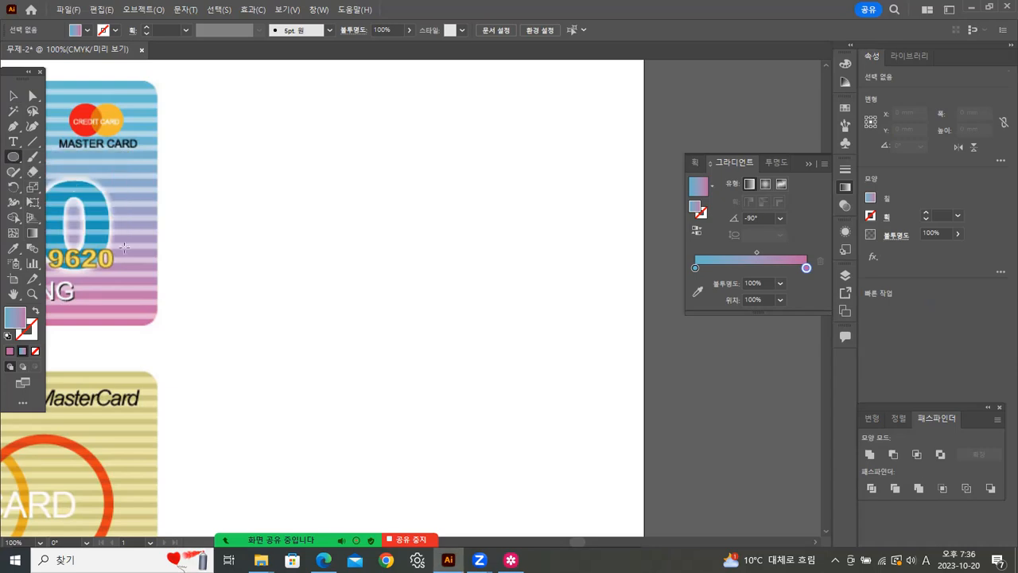
drag(242, 119, 528, 316)
click(13, 96)
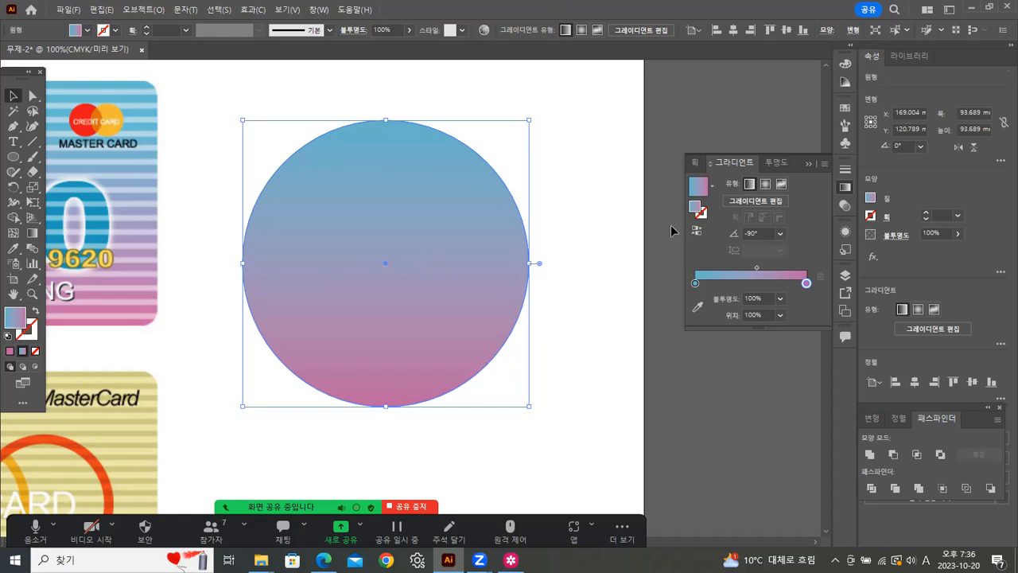
click(765, 184)
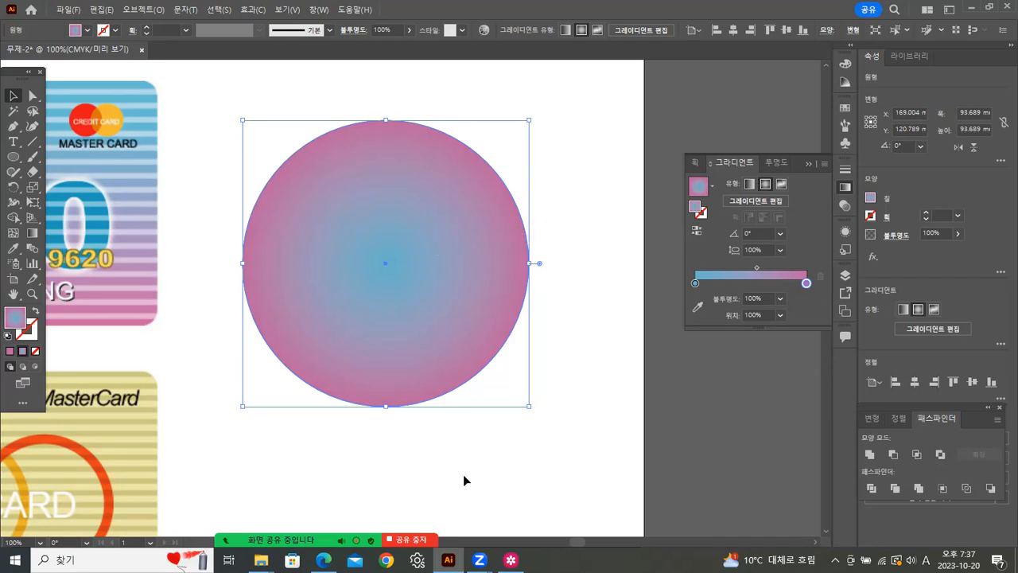
Consult the shaded sphere reference in Samsung Gallery and, back in Illustrator, set the circle gradient's inner stop to white
click(510, 559)
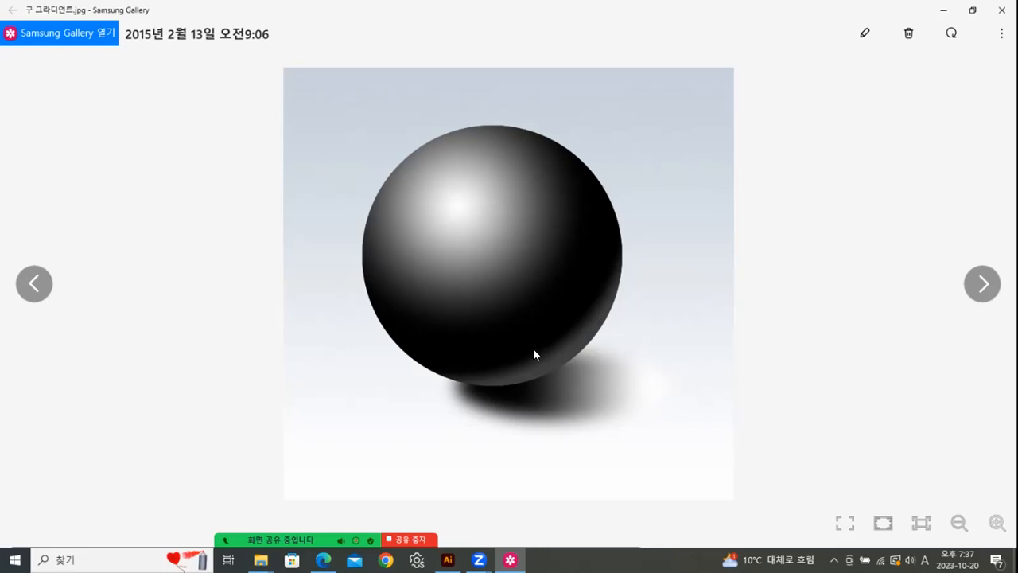
click(943, 9)
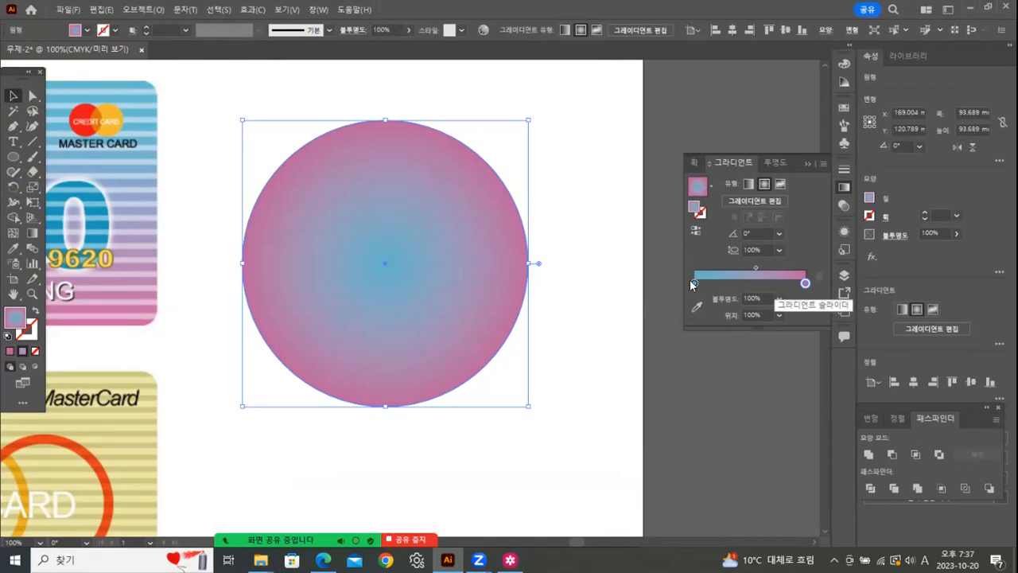
double_click(693, 283)
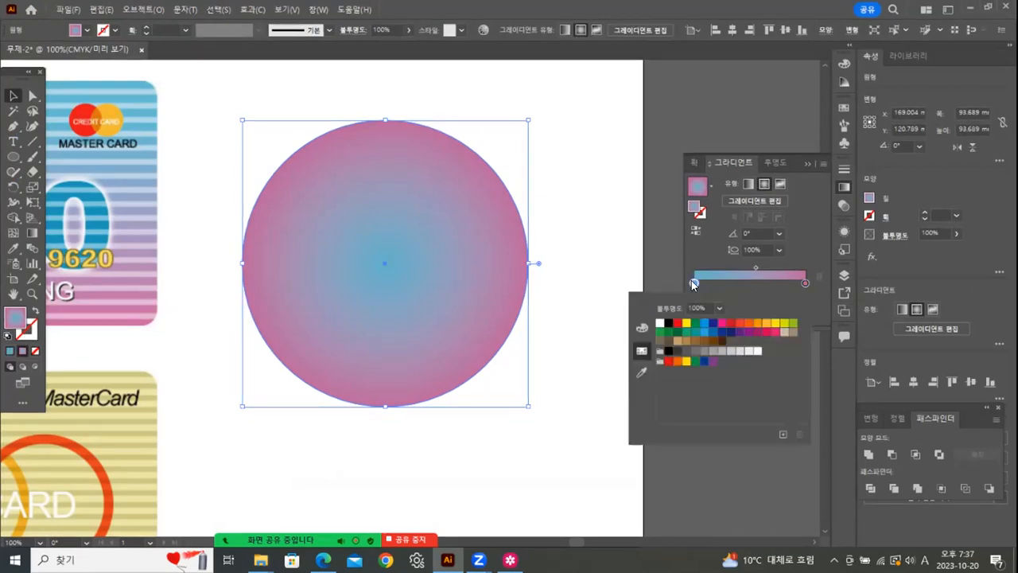
click(660, 322)
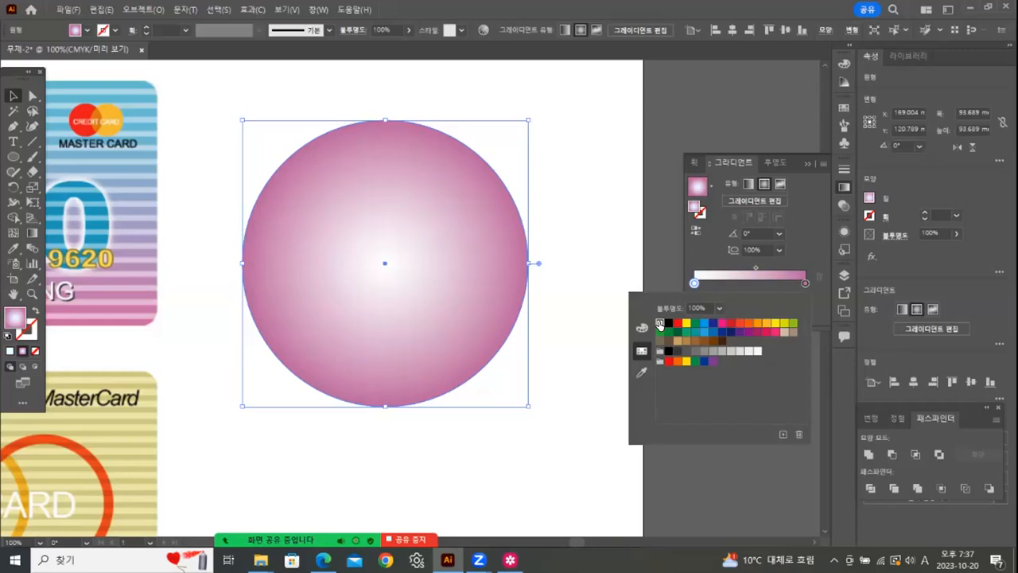
Add a gradient stop at about 80% and color it black
click(783, 288)
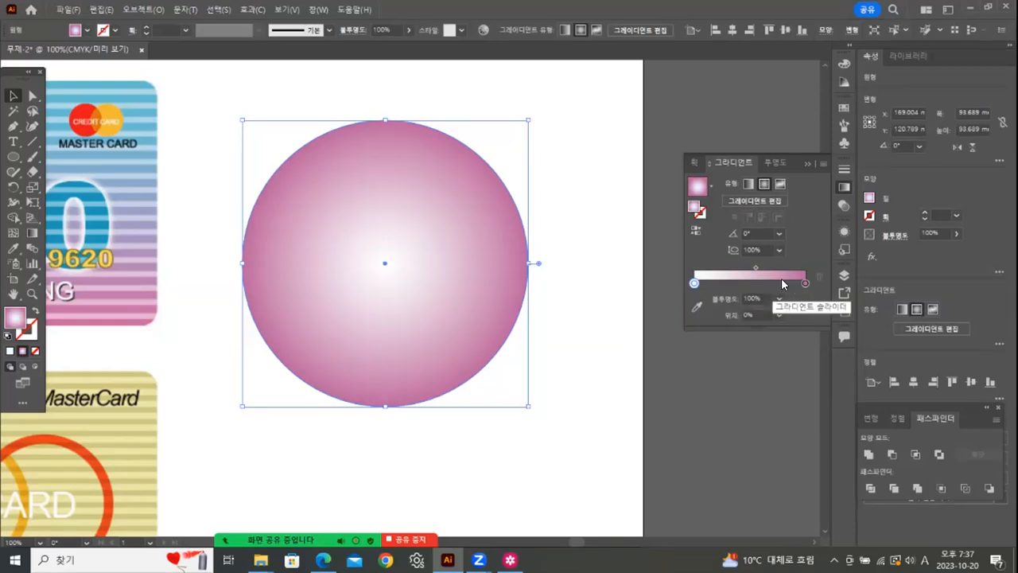
click(784, 284)
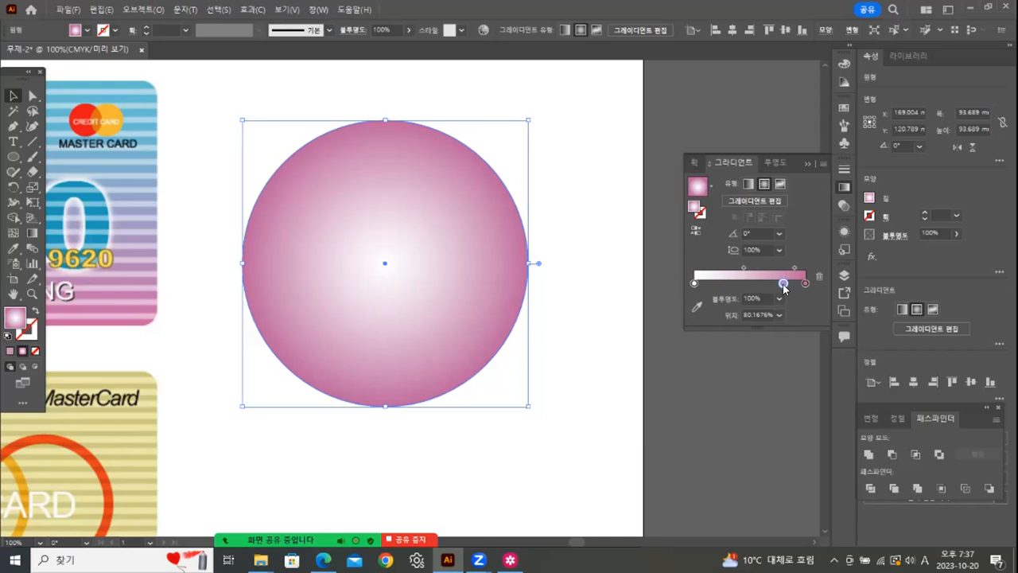
double_click(784, 285)
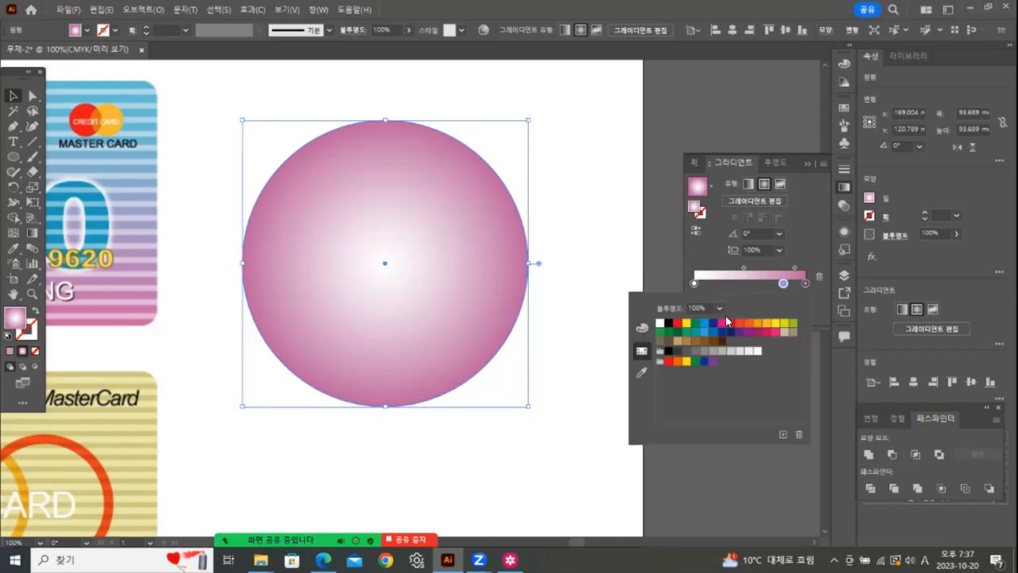
click(669, 323)
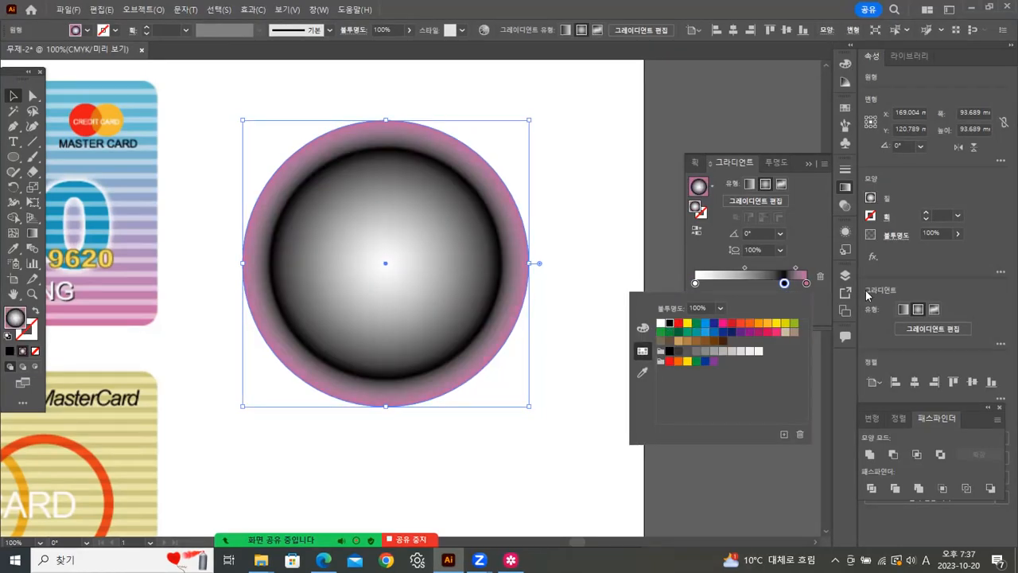
Set the circle gradient's outer stop to the dark gray C=0 M=0 Y=0 K=80 swatch
click(806, 284)
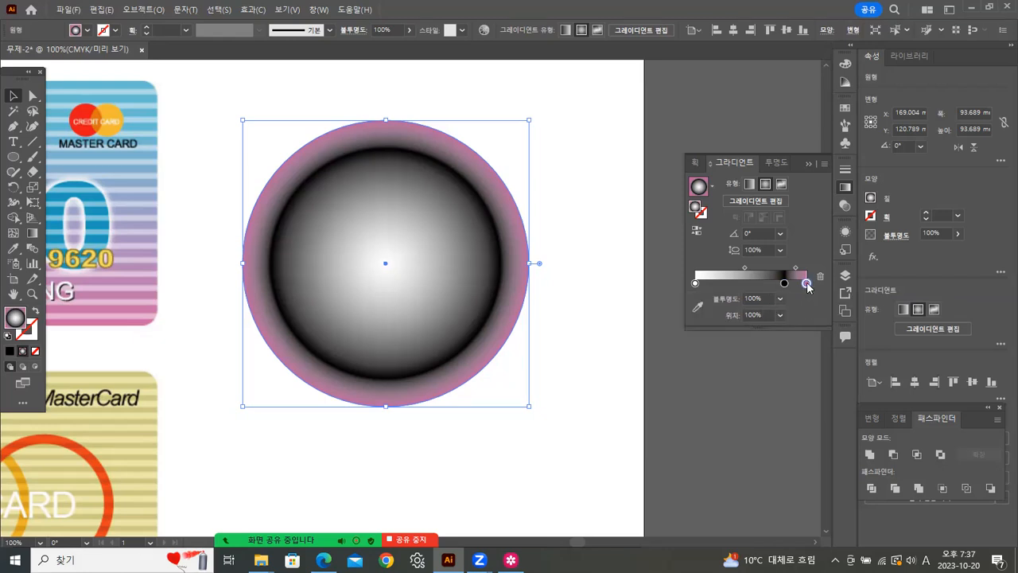
double_click(807, 284)
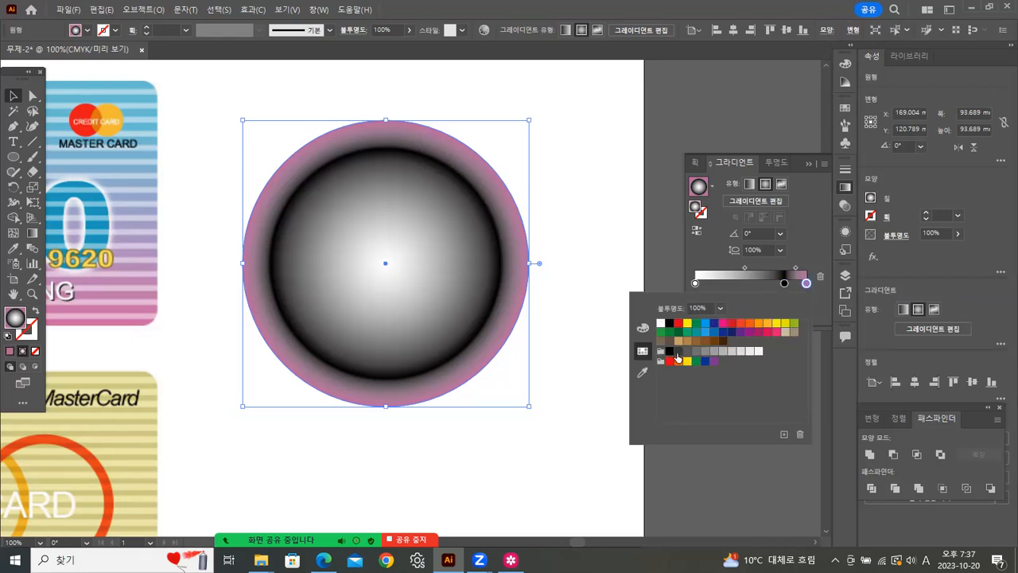
click(677, 352)
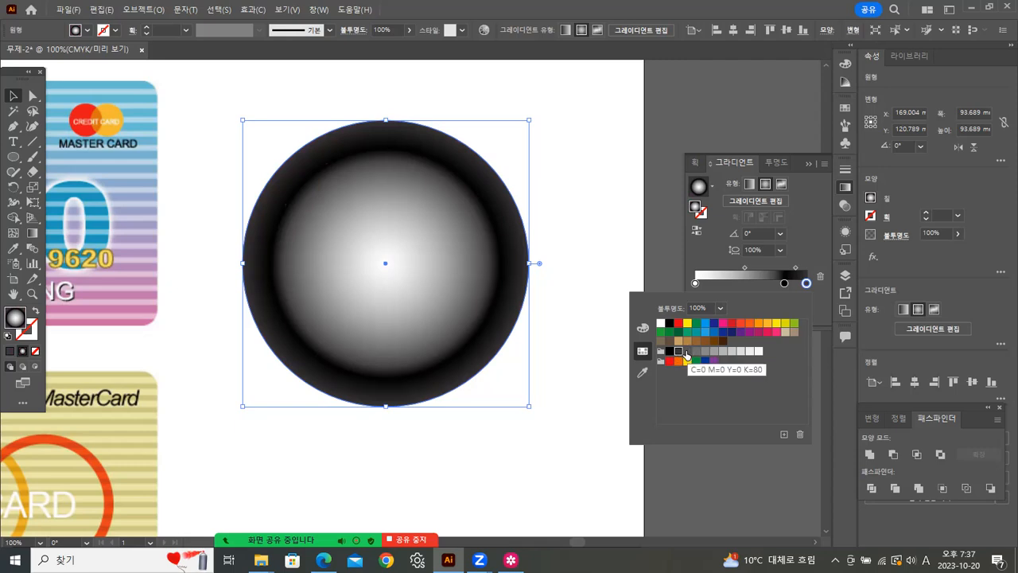
click(687, 351)
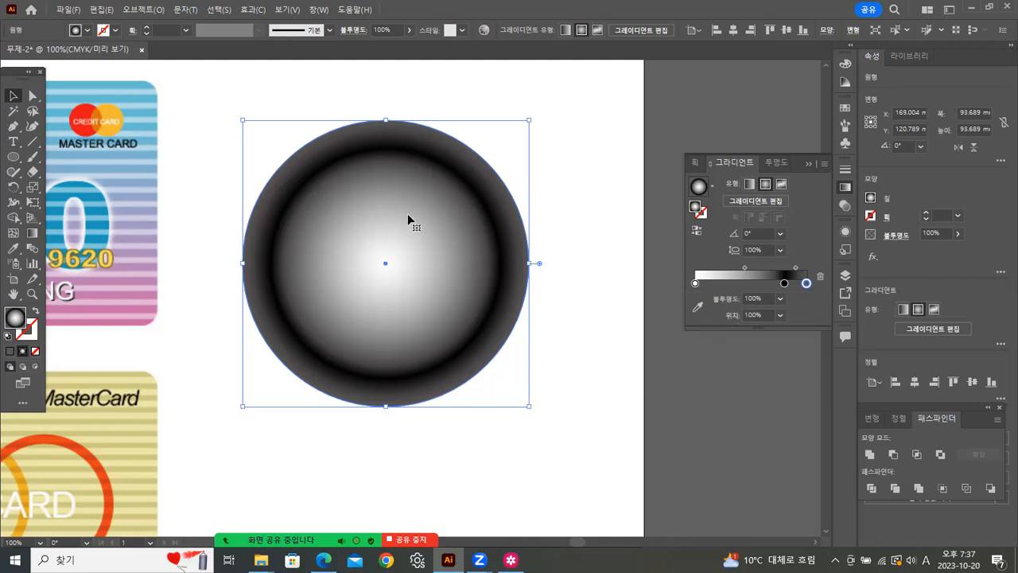
Redraw the circle's radial gradient diagonally to its lower-right edge at about -47° with the Gradient tool, and undo a shorter trial gradient
click(32, 233)
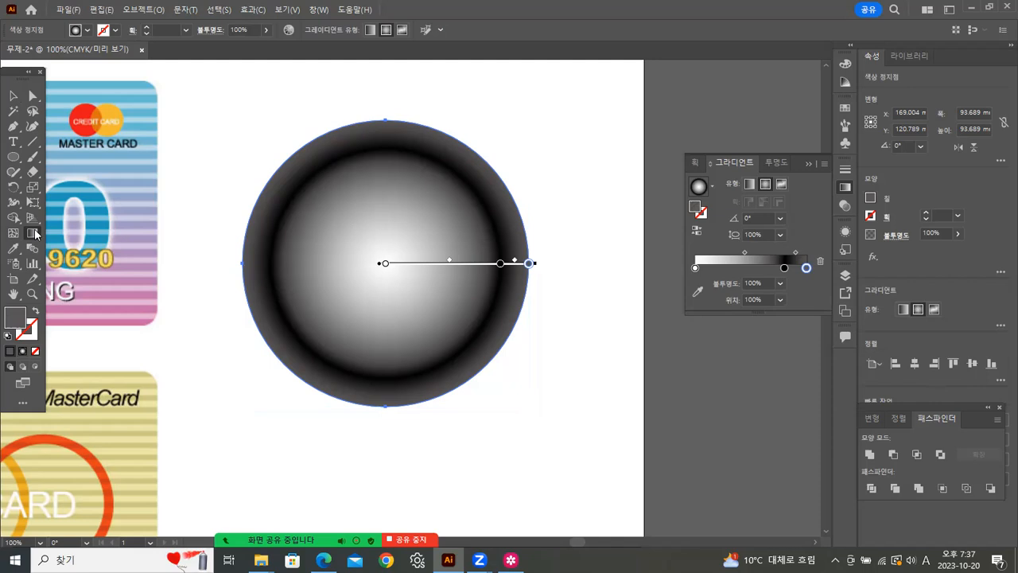
mouse_move(348, 200)
mouse_down()
mouse_move(448, 277)
mouse_move(493, 325)
mouse_move(469, 313)
mouse_move(495, 334)
mouse_move(509, 368)
mouse_move(499, 359)
mouse_up()
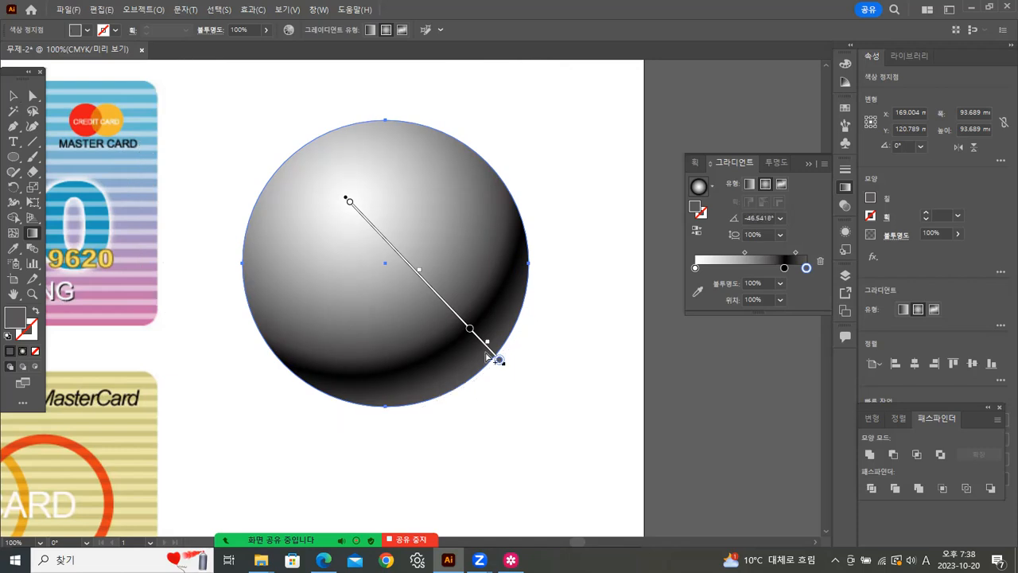
mouse_move(359, 230)
mouse_down()
mouse_move(475, 370)
mouse_move(461, 390)
mouse_move(400, 273)
mouse_up()
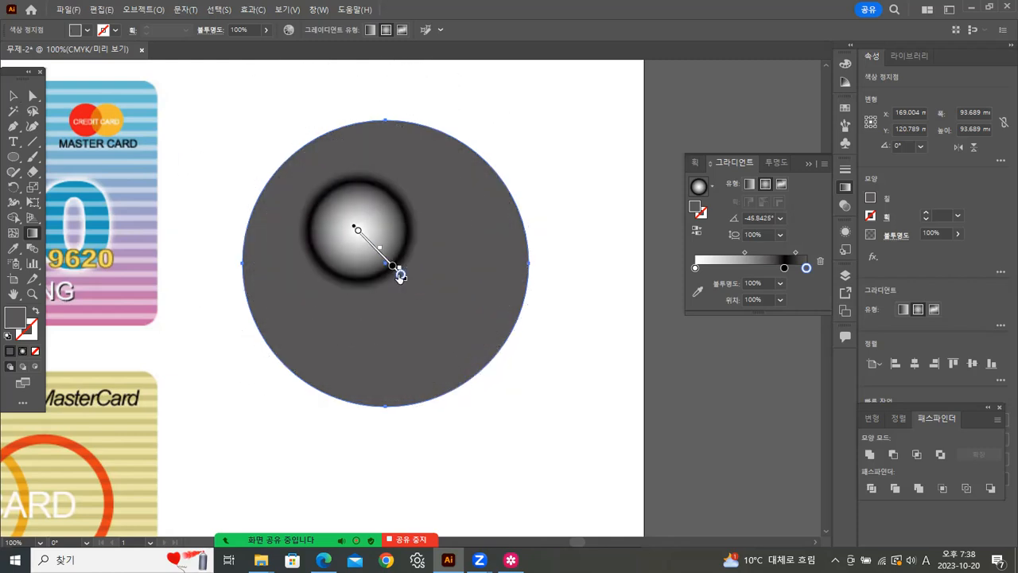
key(ctrl+z)
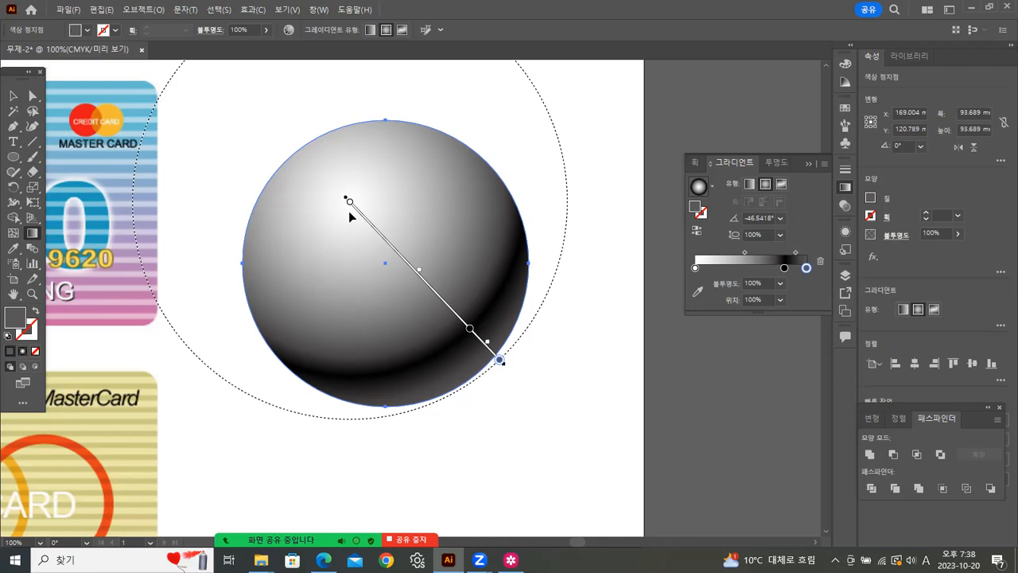
Redraw the radial gradient from above the circle's center to its lower-right edge at an angle of about -57°
mouse_move(341, 219)
mouse_down()
mouse_move(436, 320)
mouse_move(495, 357)
mouse_move(477, 369)
mouse_move(489, 360)
mouse_up()
mouse_move(362, 221)
mouse_down()
mouse_move(463, 300)
mouse_move(487, 367)
mouse_move(491, 354)
mouse_move(467, 382)
mouse_up()
mouse_move(407, 305)
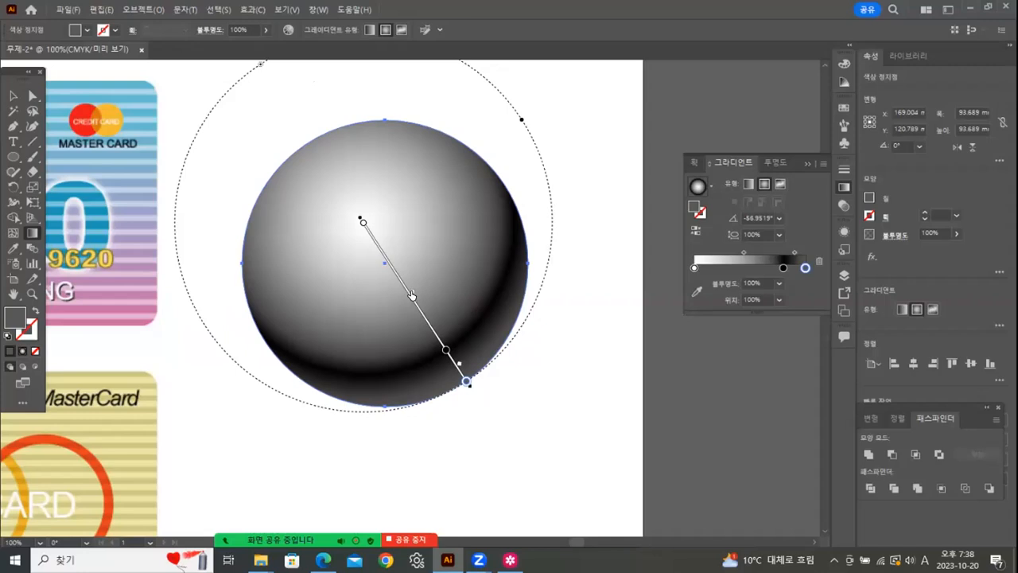
mouse_move(412, 296)
mouse_down()
mouse_move(376, 240)
mouse_move(450, 338)
mouse_move(414, 296)
mouse_up()
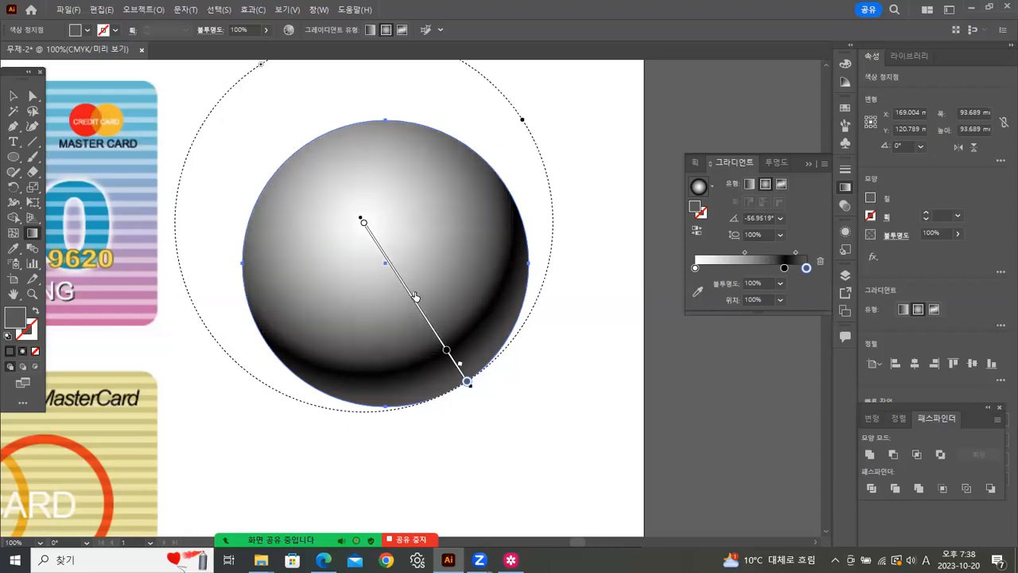
Check the color swatch assigned to the black gradient stop at about 80%
click(447, 351)
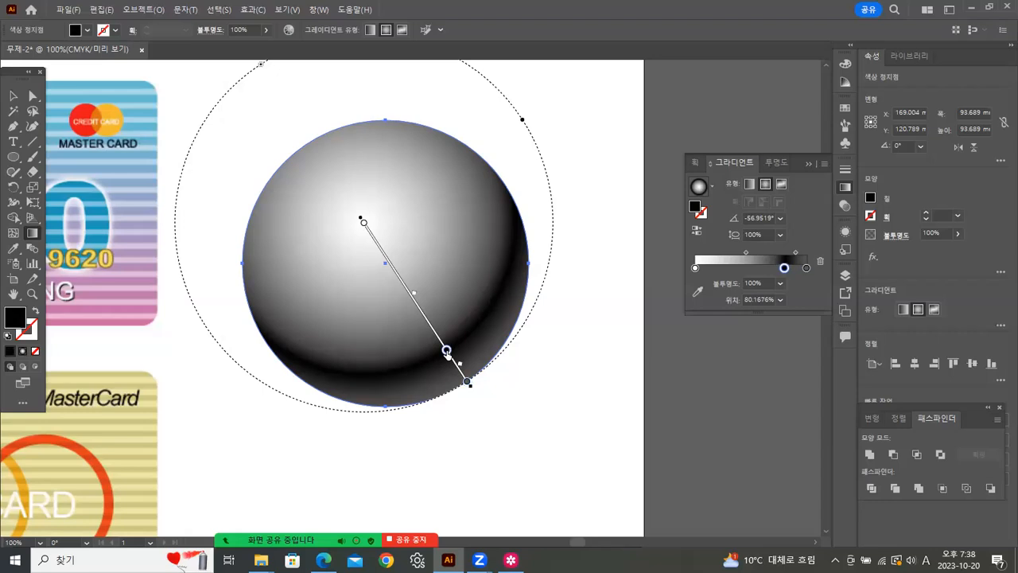
double_click(447, 350)
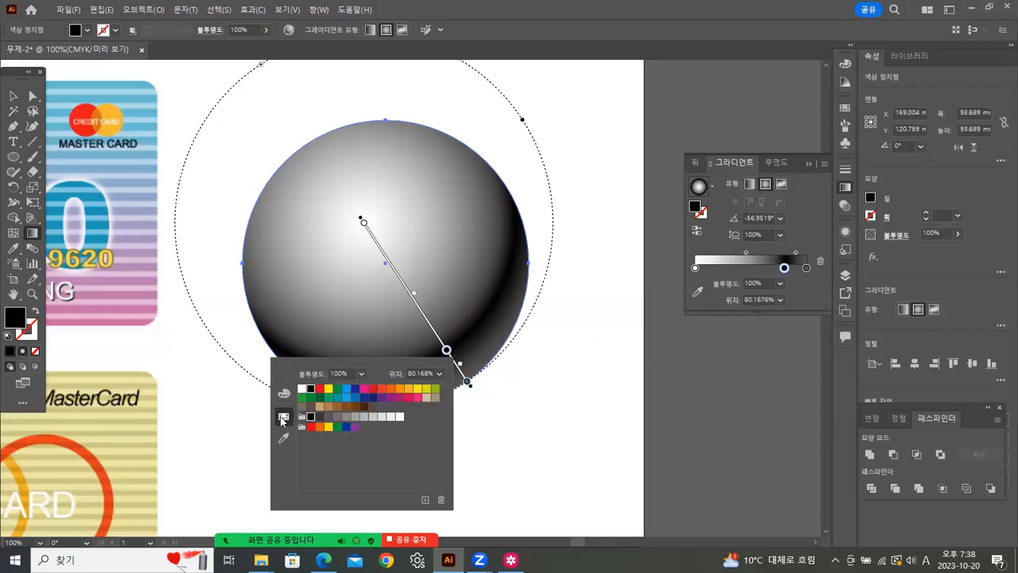
click(555, 90)
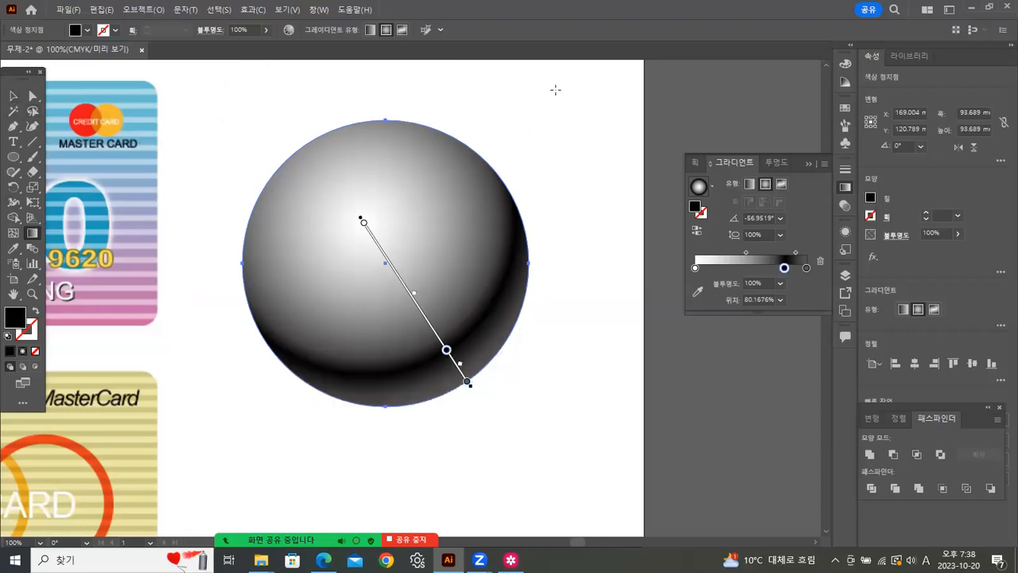
Move the shaded sphere diagonally up and to the left by about 9 mm each way, and deselect it
click(13, 96)
click(628, 268)
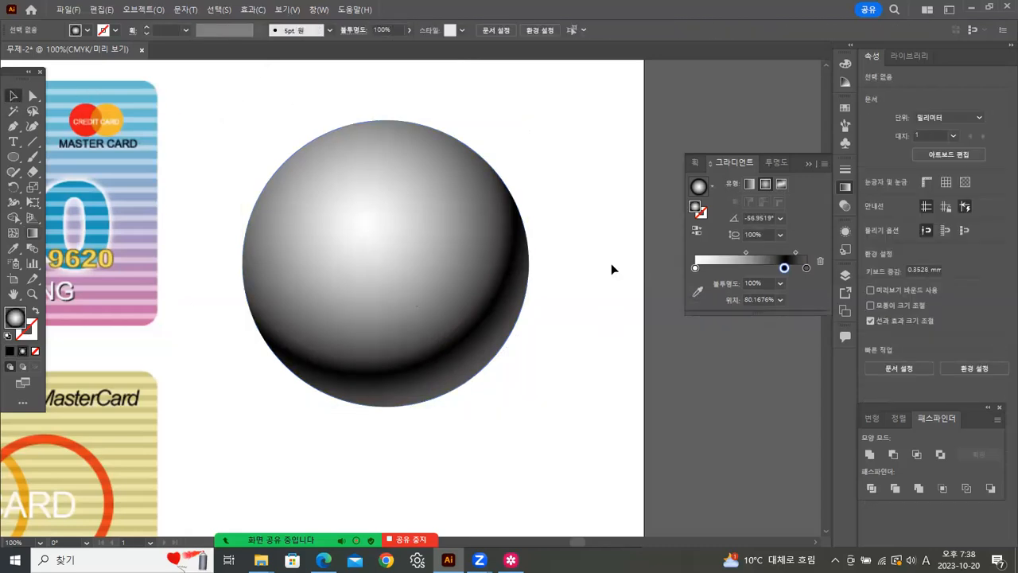
drag(477, 263, 448, 235)
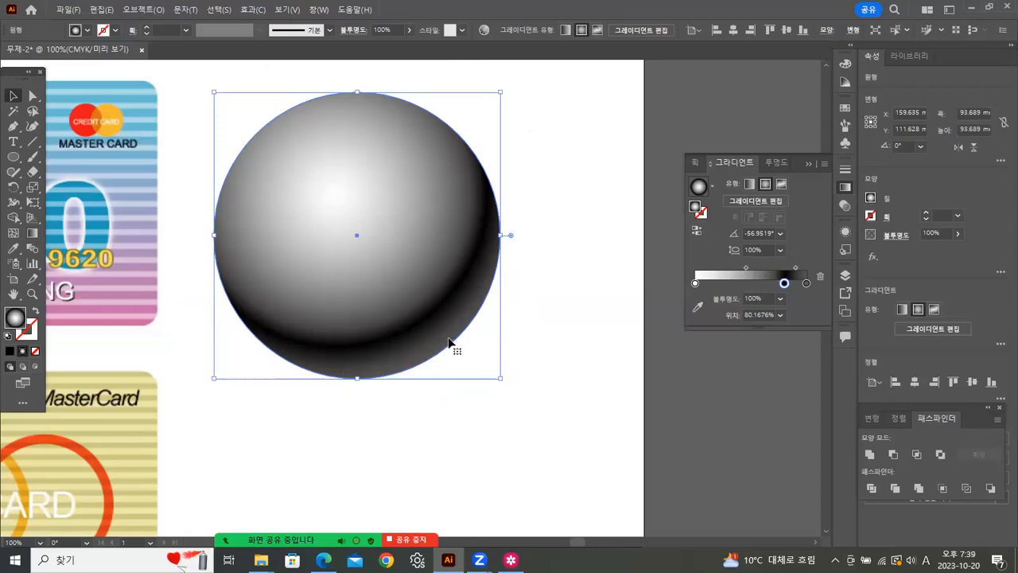
click(505, 198)
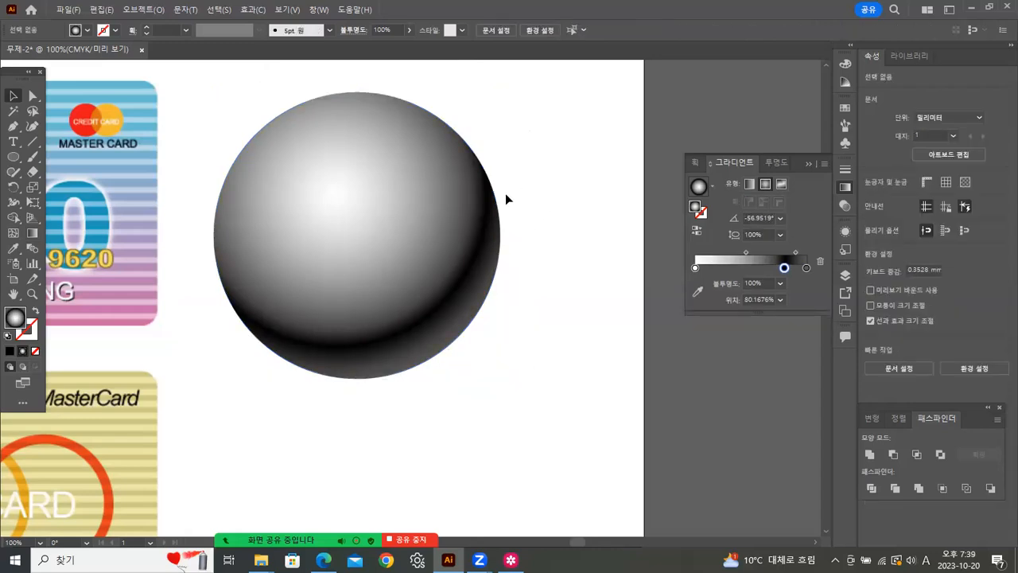
Draw a flat ellipse about 81 × 26 mm over the sphere's lower-right edge and switch its fill to a linear gradient
click(13, 156)
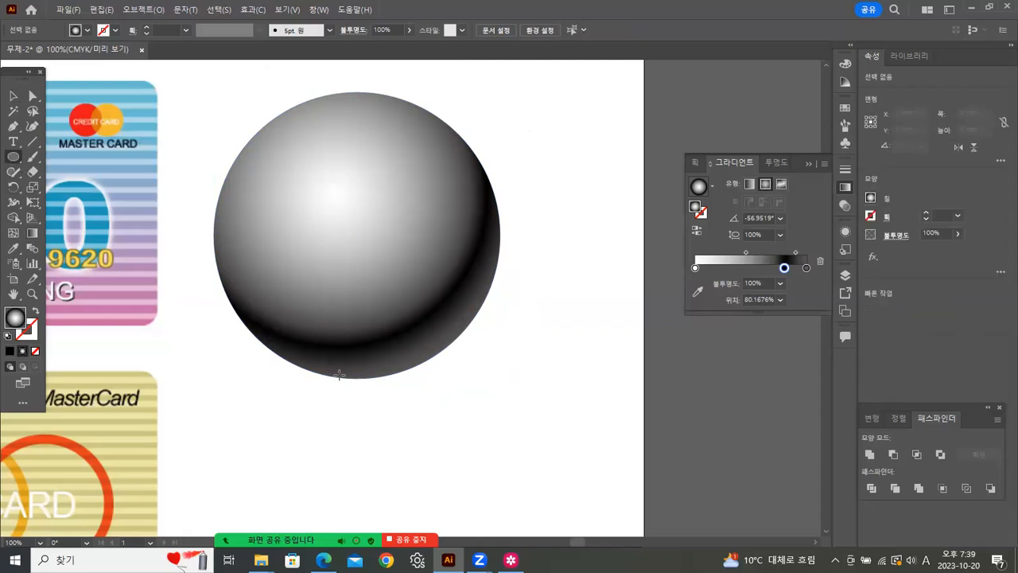
drag(315, 352, 576, 430)
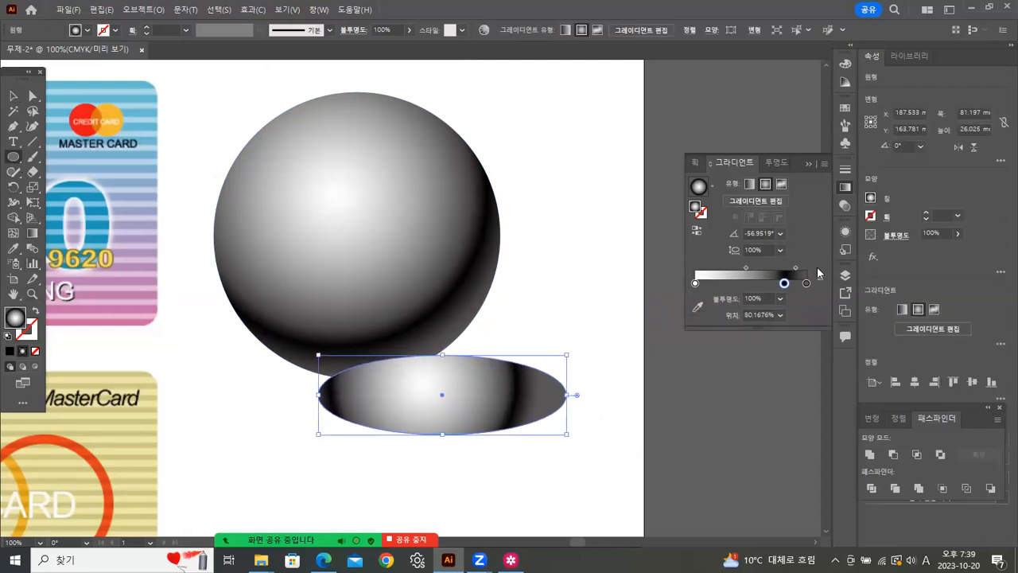
click(749, 185)
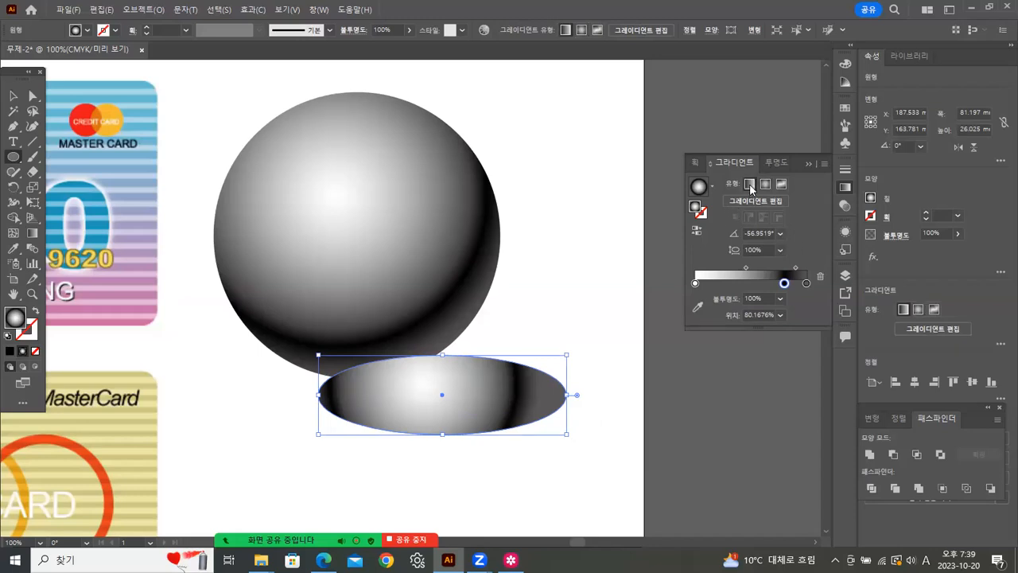
click(750, 185)
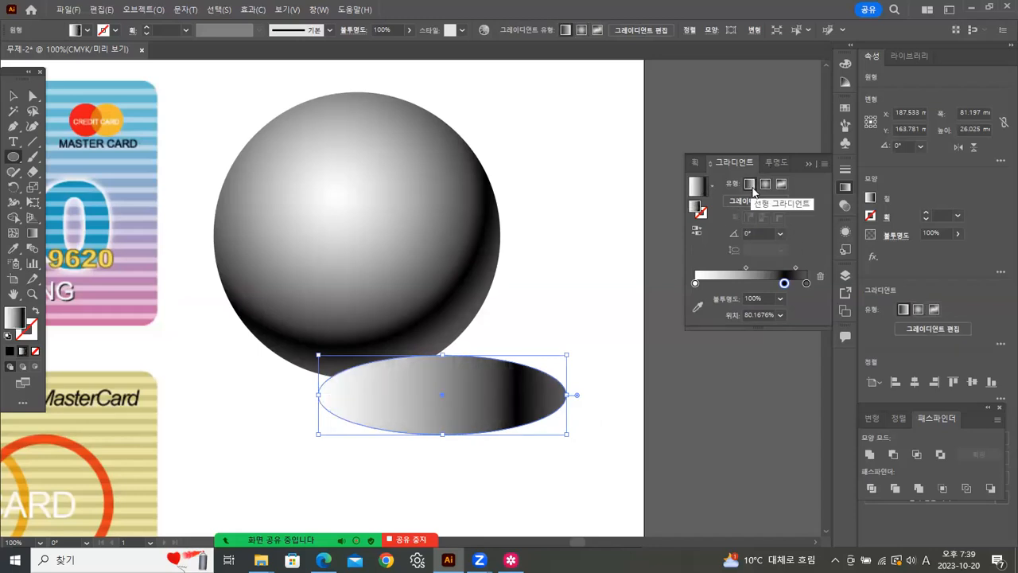
Remove the dark gray stop and make the ellipse's gradient run from black to white with its midpoint at about 62.8%
click(731, 283)
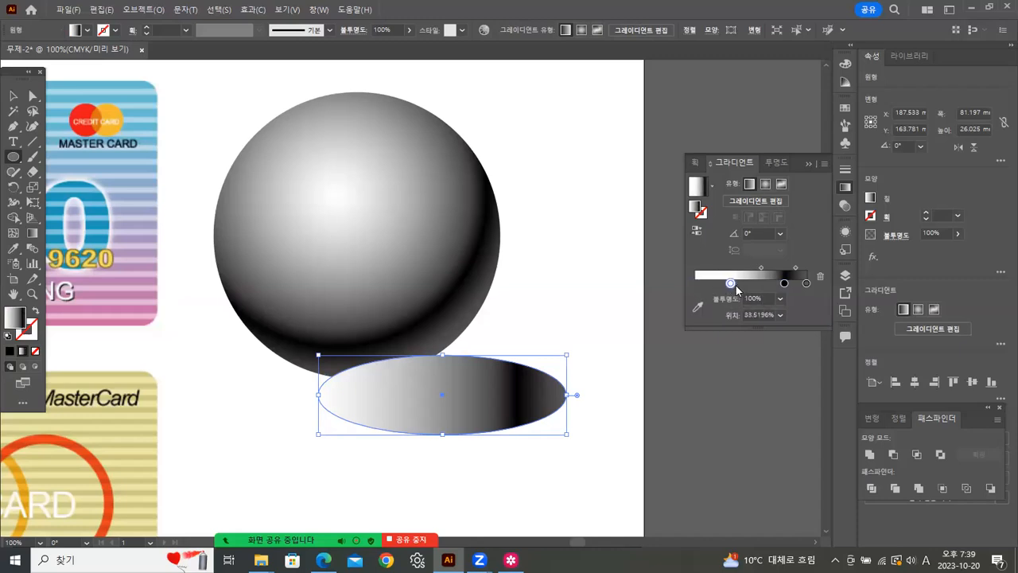
drag(736, 286, 739, 286)
drag(807, 285, 814, 321)
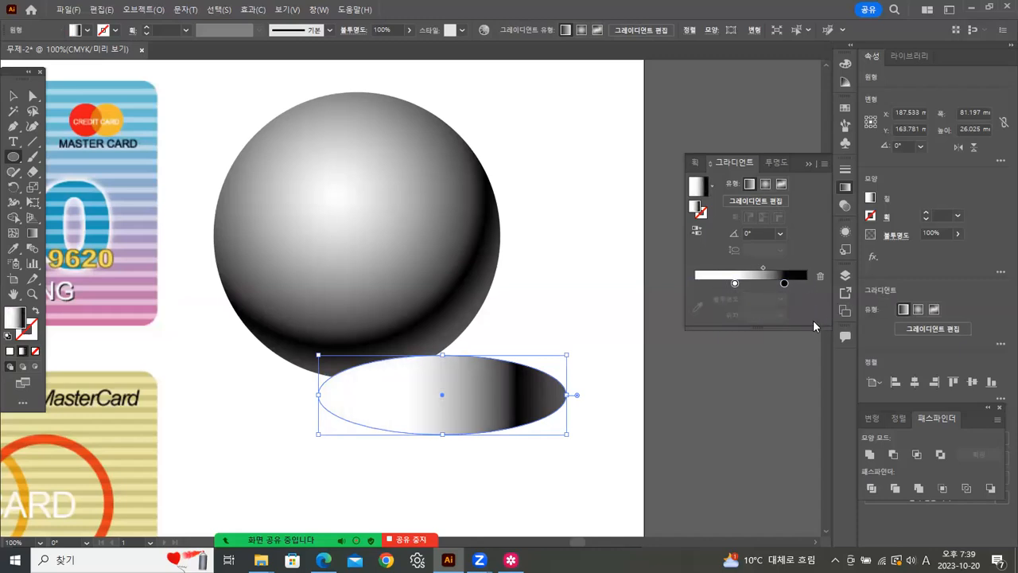
drag(784, 284, 764, 271)
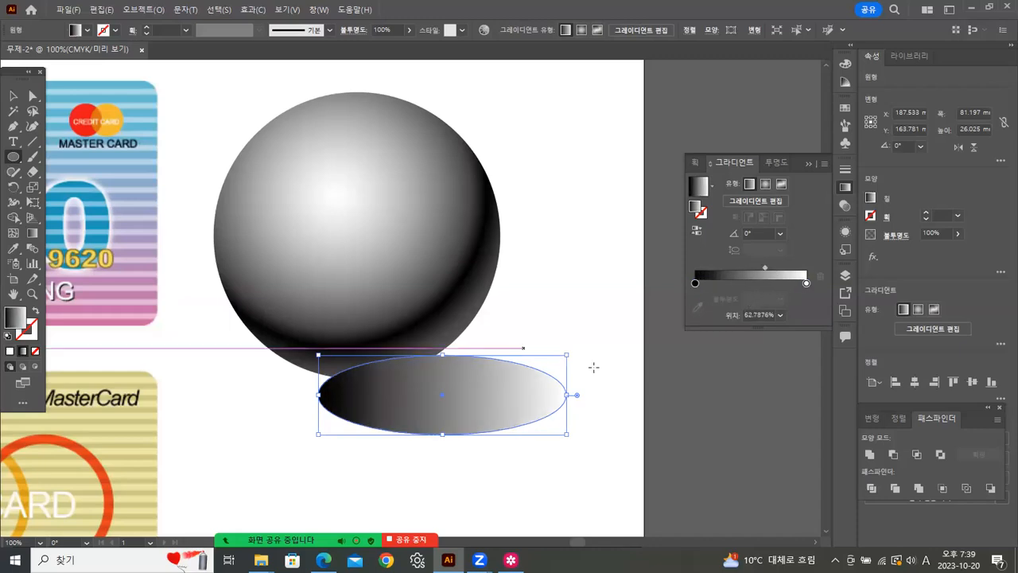
Send the ellipse to the back behind the sphere and move it about 10 mm up and 2.5 mm left
click(14, 96)
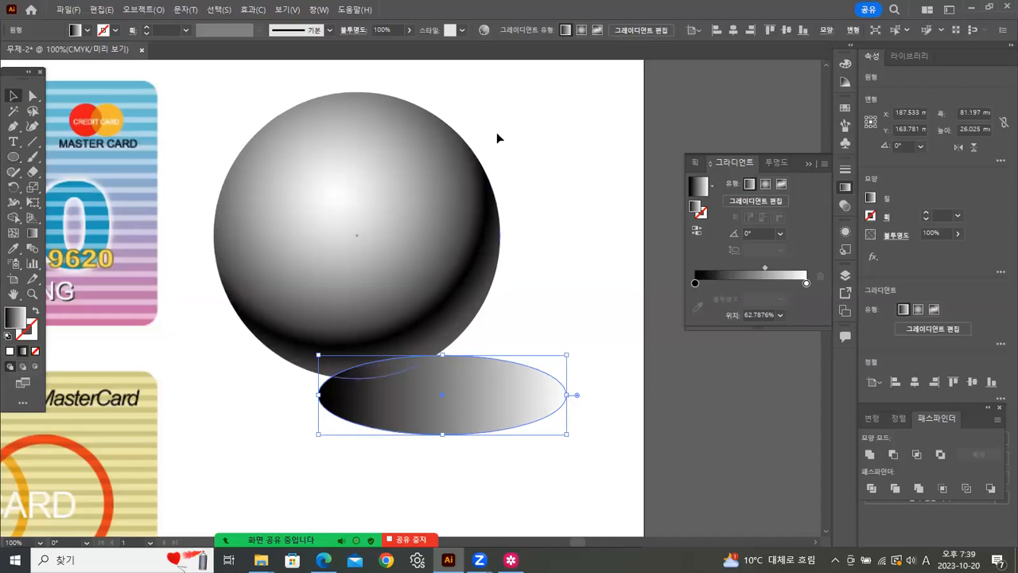
click(502, 162)
click(472, 393)
right_click(471, 392)
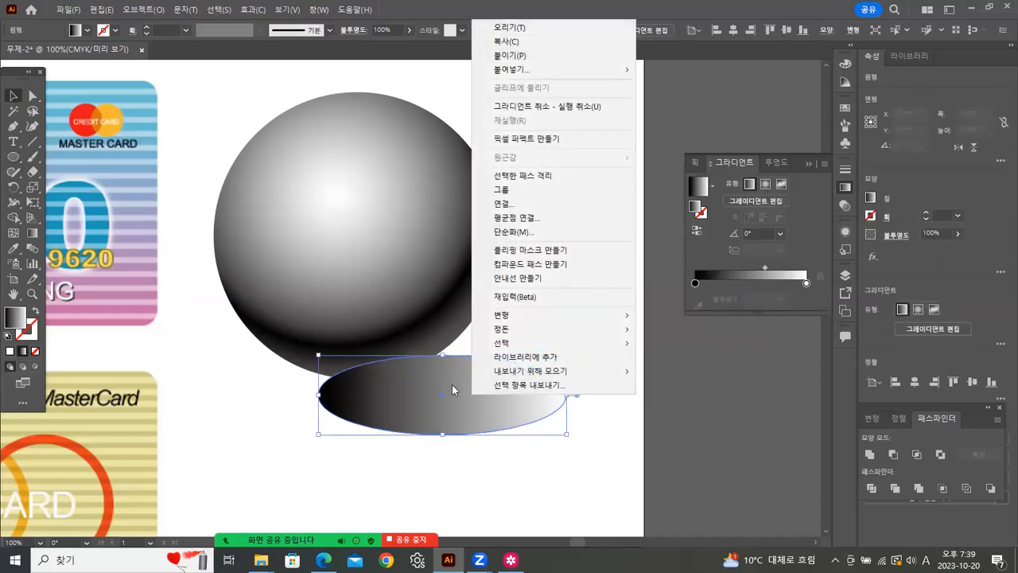
mouse_move(525, 329)
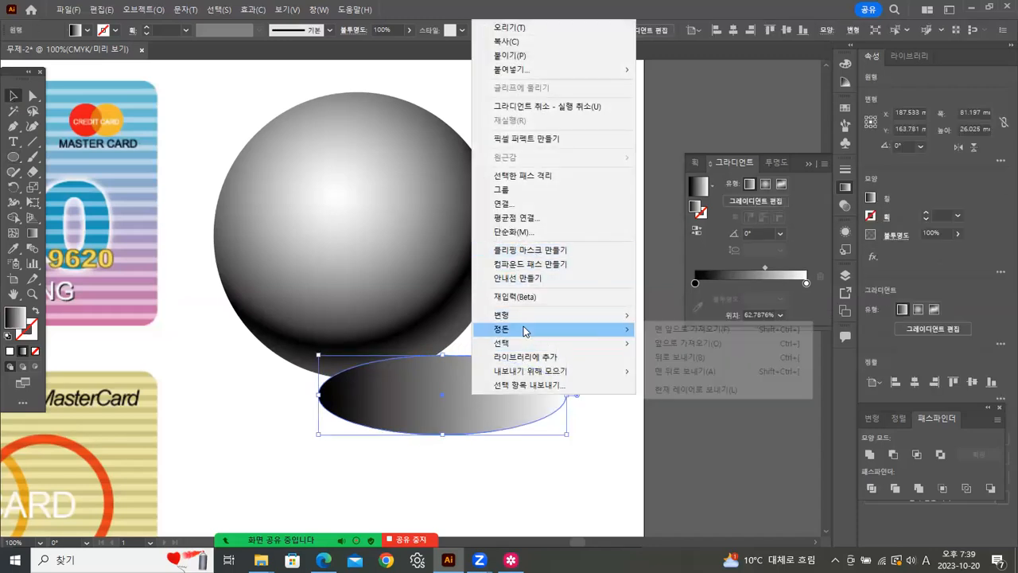
click(688, 371)
drag(479, 414, 473, 384)
click(484, 380)
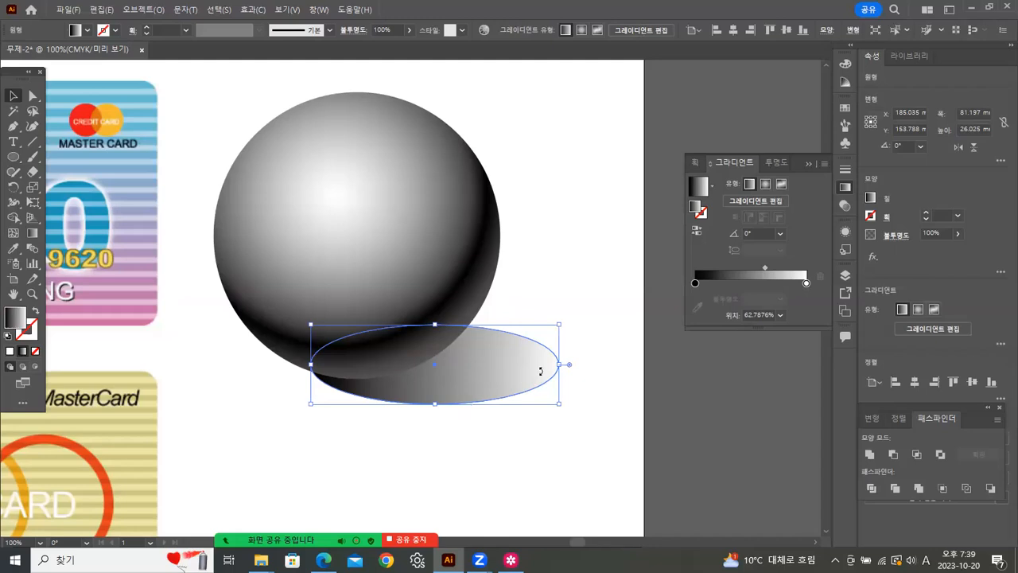
Apply a Gaussian Blur with a radius of about 22.2 pixels to the shadow ellipse and deselect it
click(247, 11)
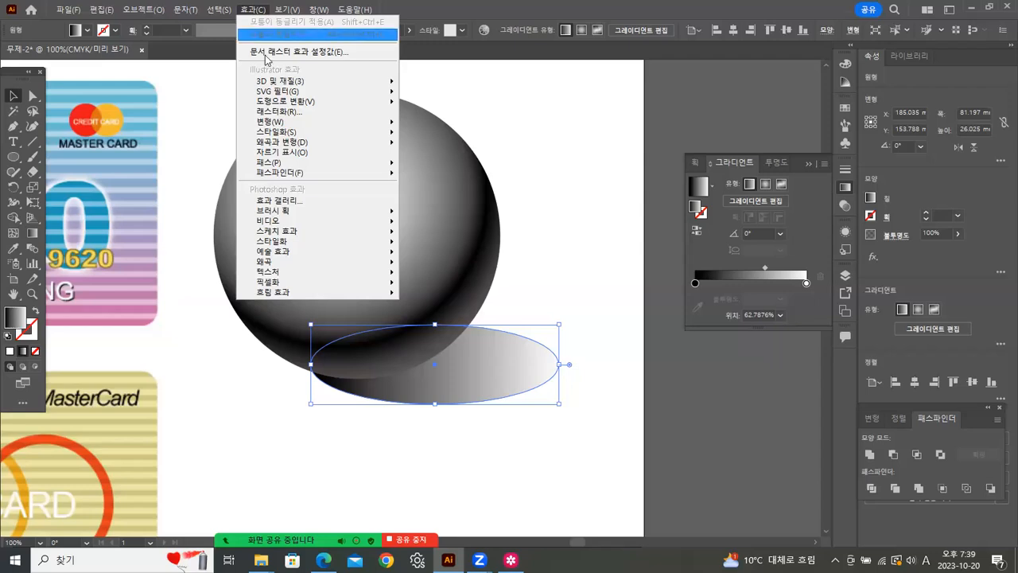
mouse_move(269, 134)
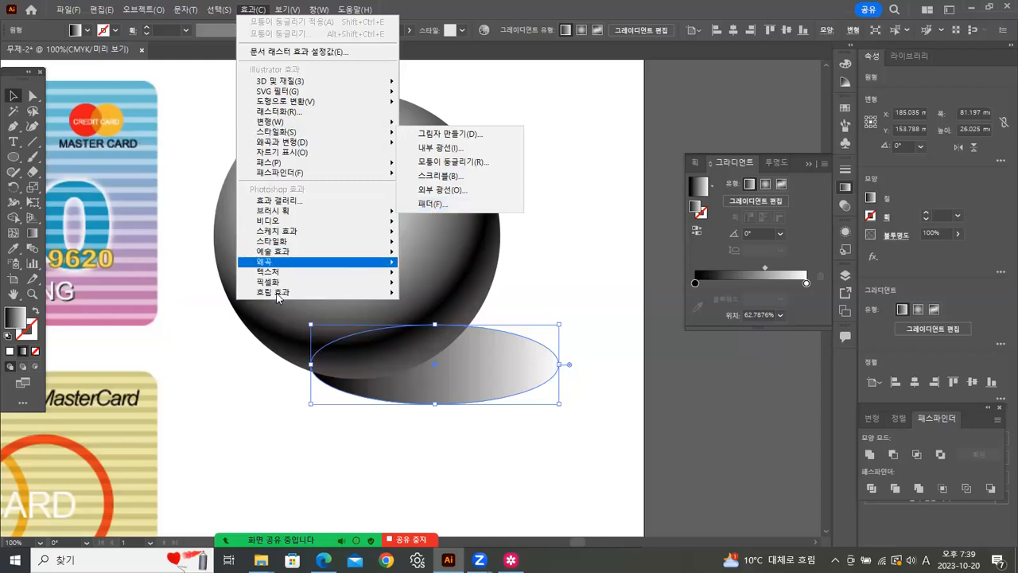
mouse_move(276, 294)
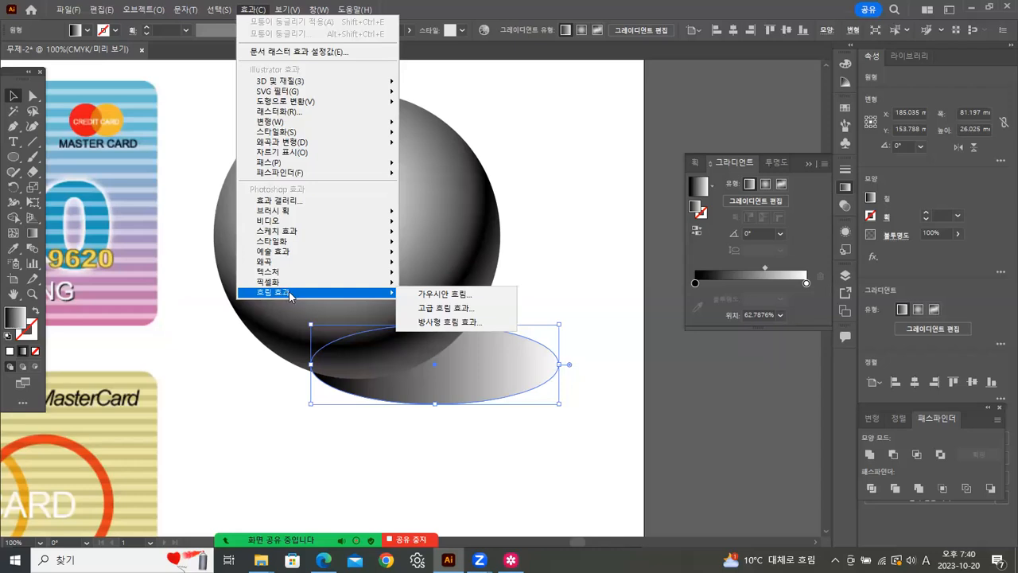
click(444, 294)
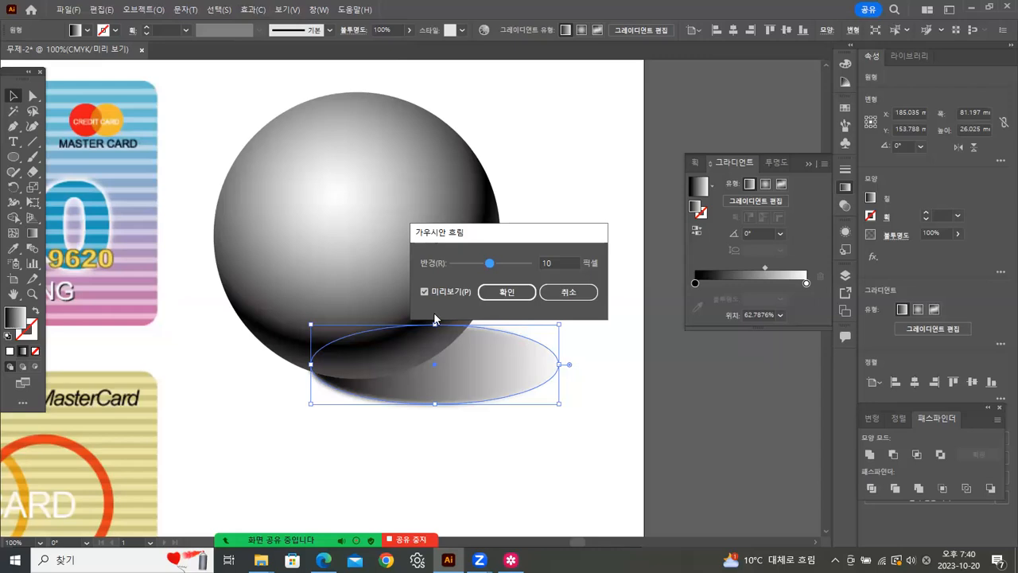
mouse_move(491, 269)
mouse_down()
mouse_move(511, 269)
mouse_move(498, 264)
mouse_up()
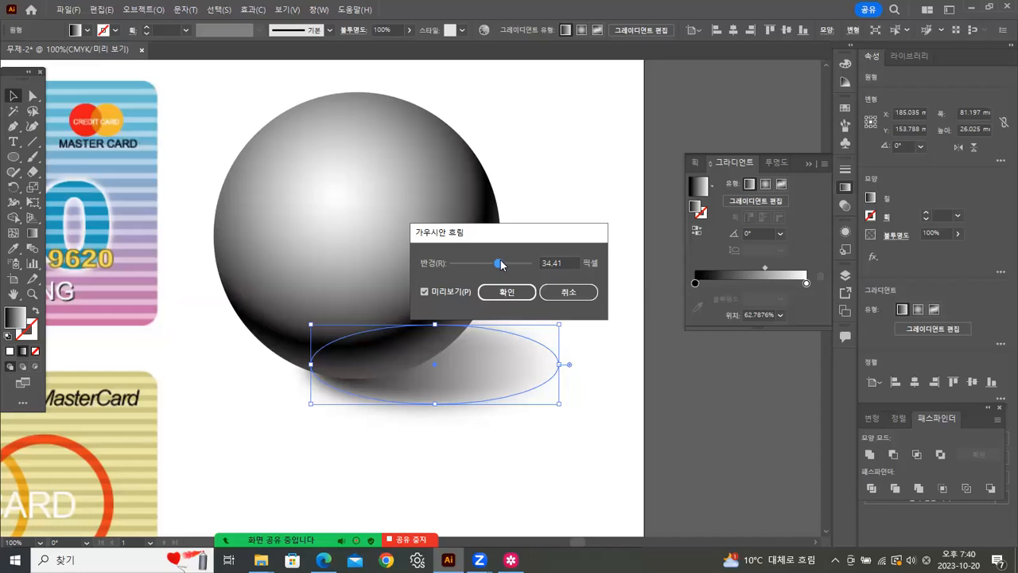
drag(498, 264, 493, 263)
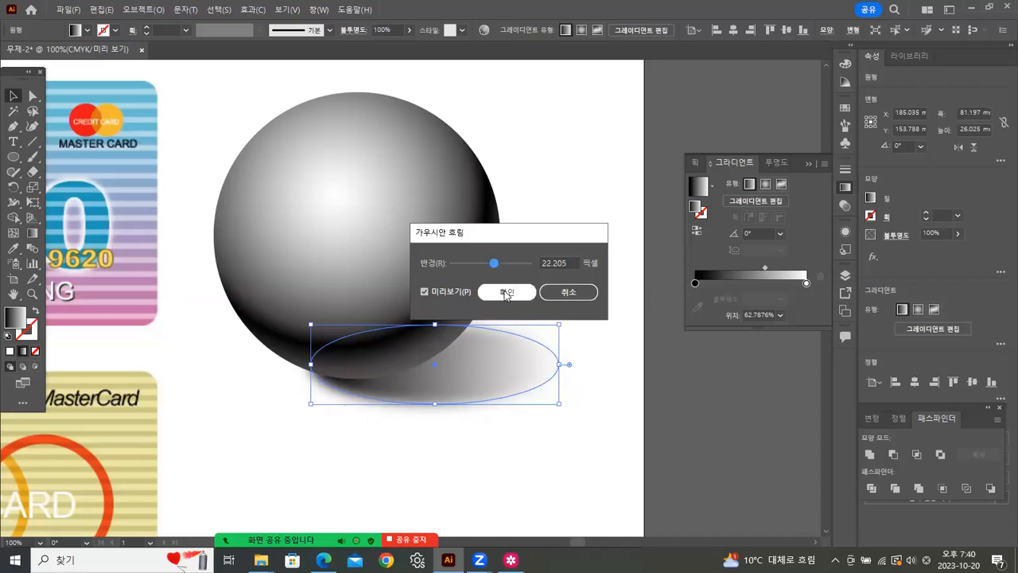
click(506, 291)
key(ctrl+shift+a)
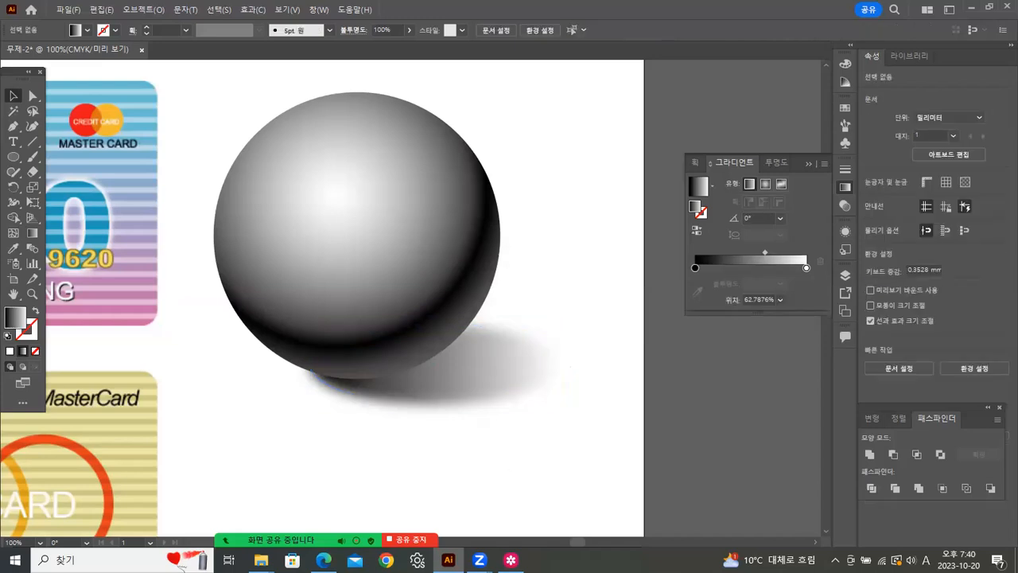
Rotate the blurred shadow by about -5.6°, stretch it slightly taller and shift it left beneath the sphere's lower edge
drag(493, 390, 496, 395)
mouse_move(569, 430)
mouse_down()
mouse_move(586, 402)
mouse_move(568, 390)
mouse_move(574, 418)
mouse_up()
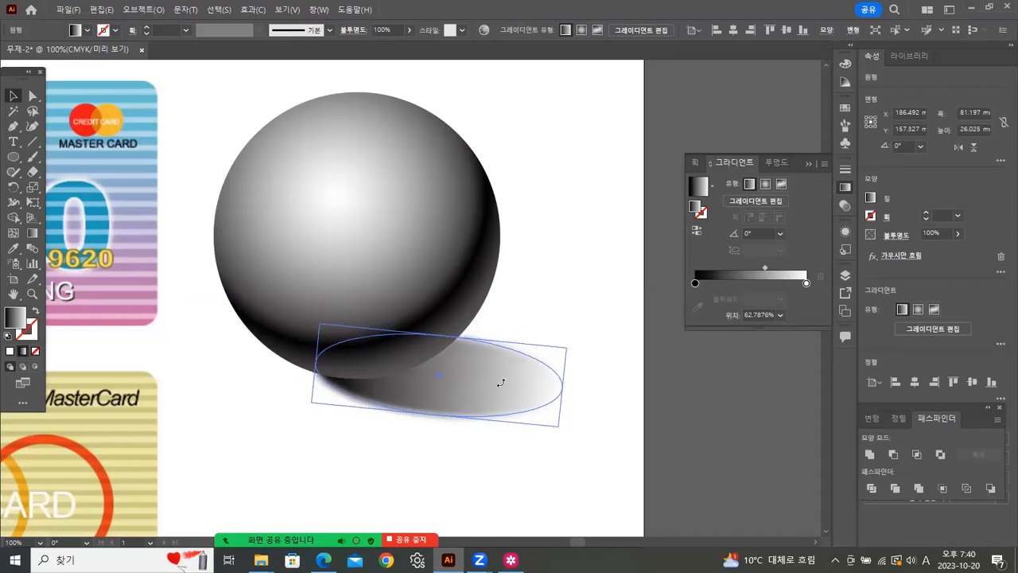
drag(501, 383, 501, 383)
drag(435, 417, 433, 438)
drag(459, 388, 439, 376)
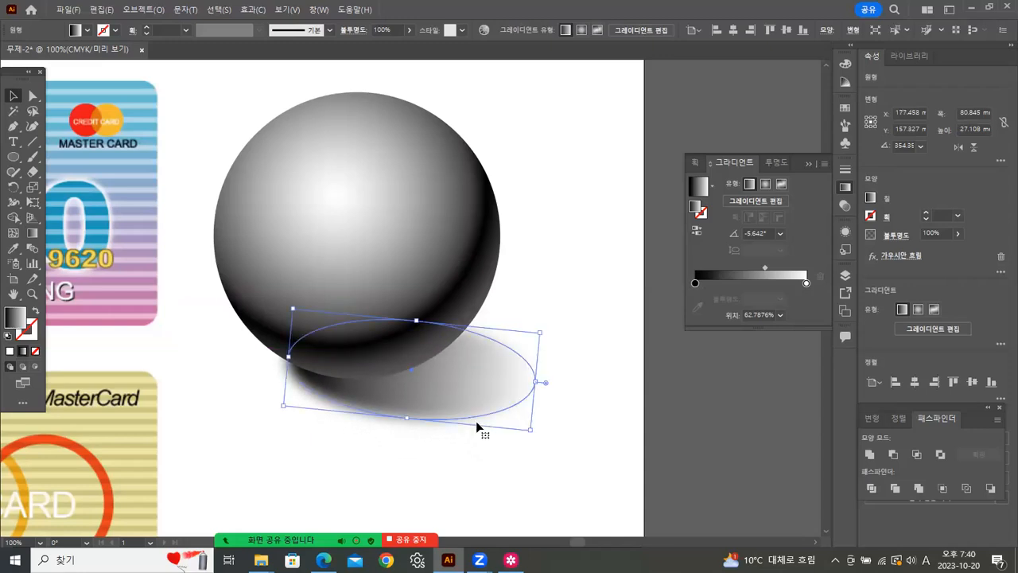
click(406, 505)
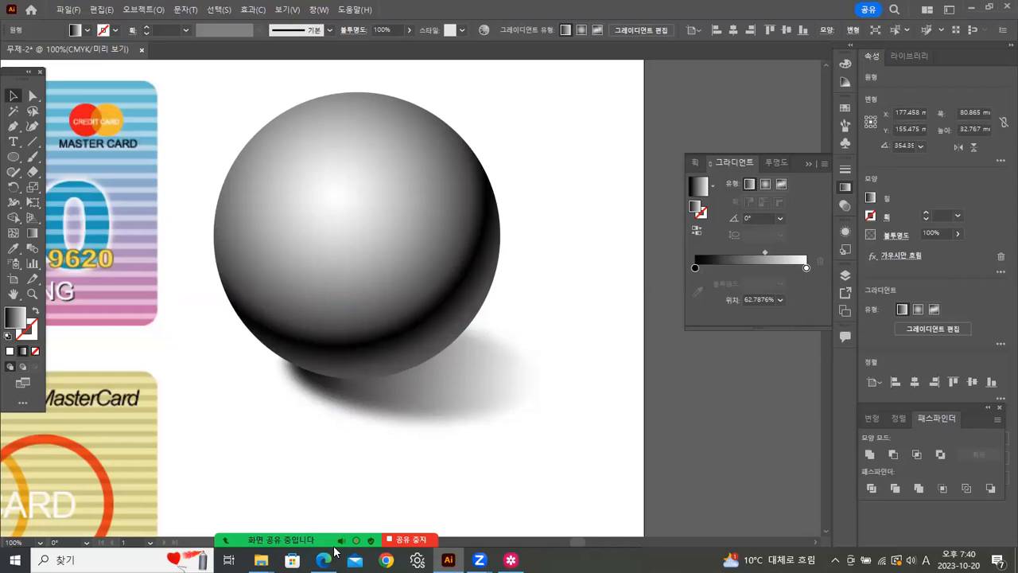
mouse_move(335, 551)
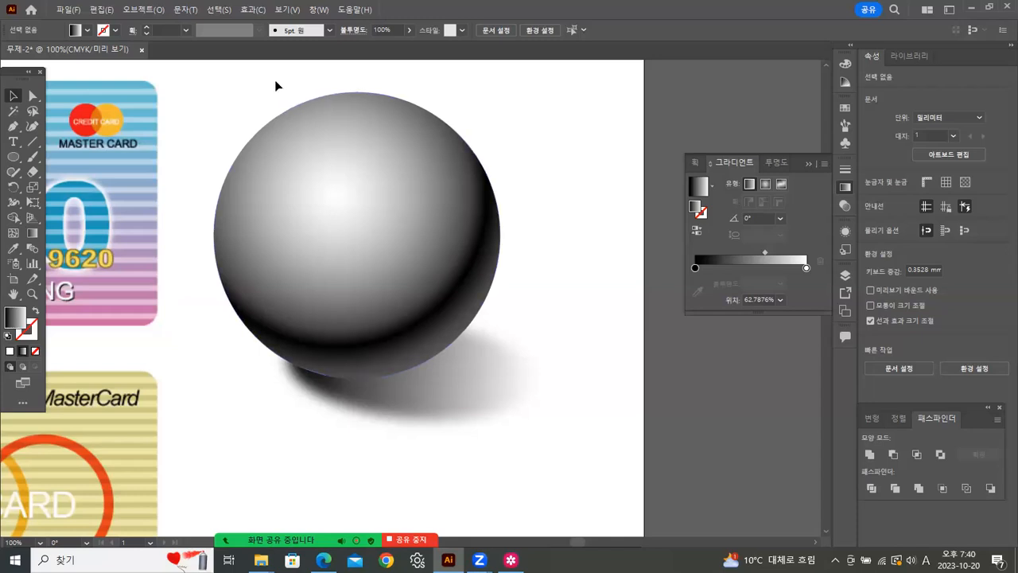
drag(247, 87, 539, 439)
click(589, 439)
drag(264, 92, 557, 446)
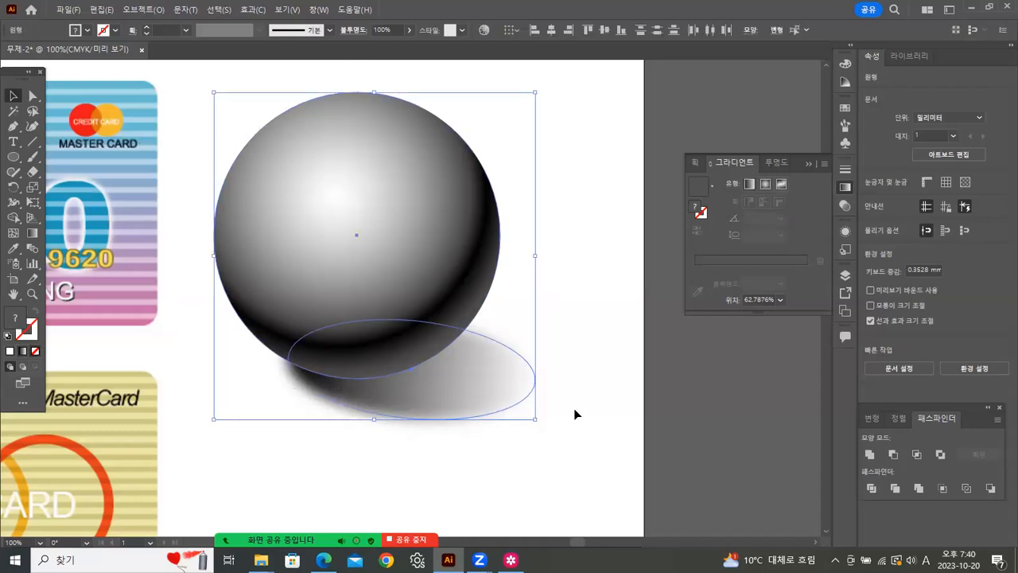
click(617, 282)
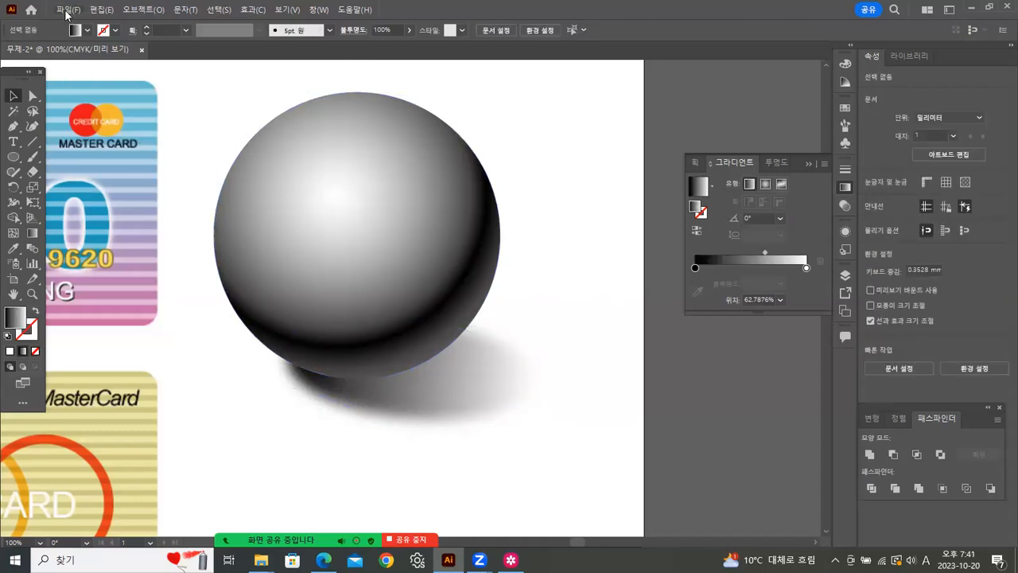
Save the document to the computer as 07.ai in Illustrator 2020 format, keeping the other save options
click(67, 12)
click(84, 125)
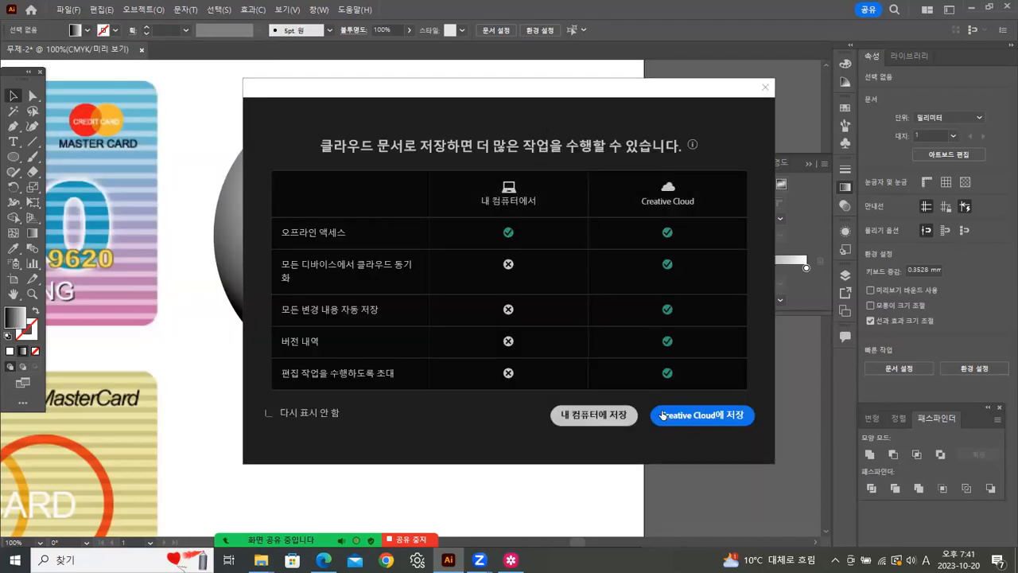
click(662, 414)
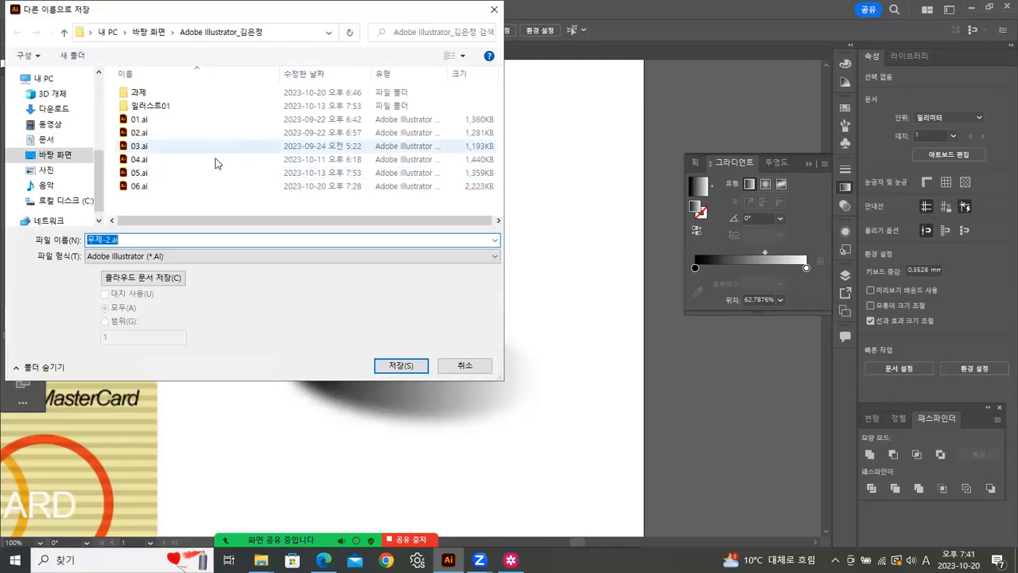
click(129, 186)
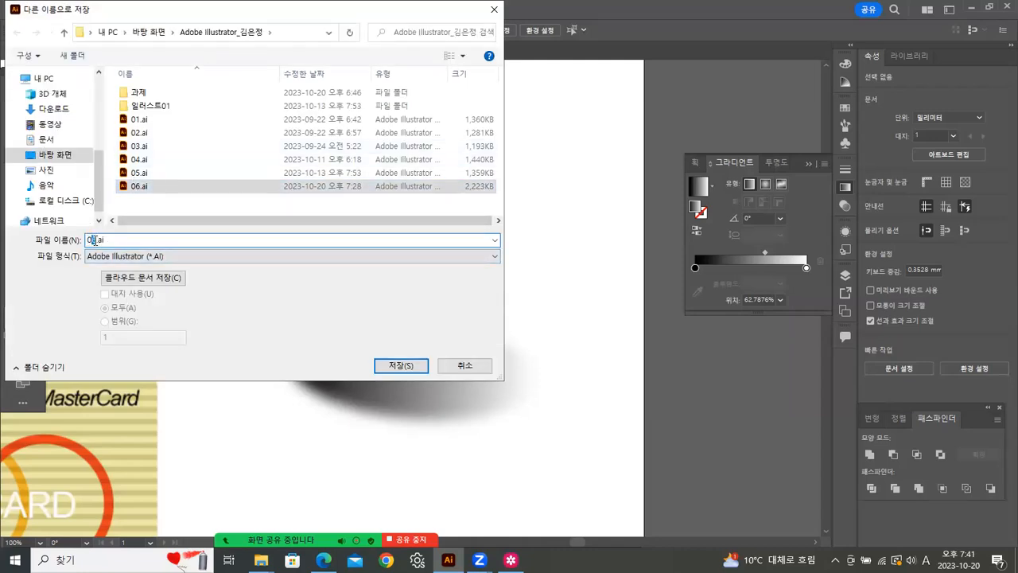
text(07)
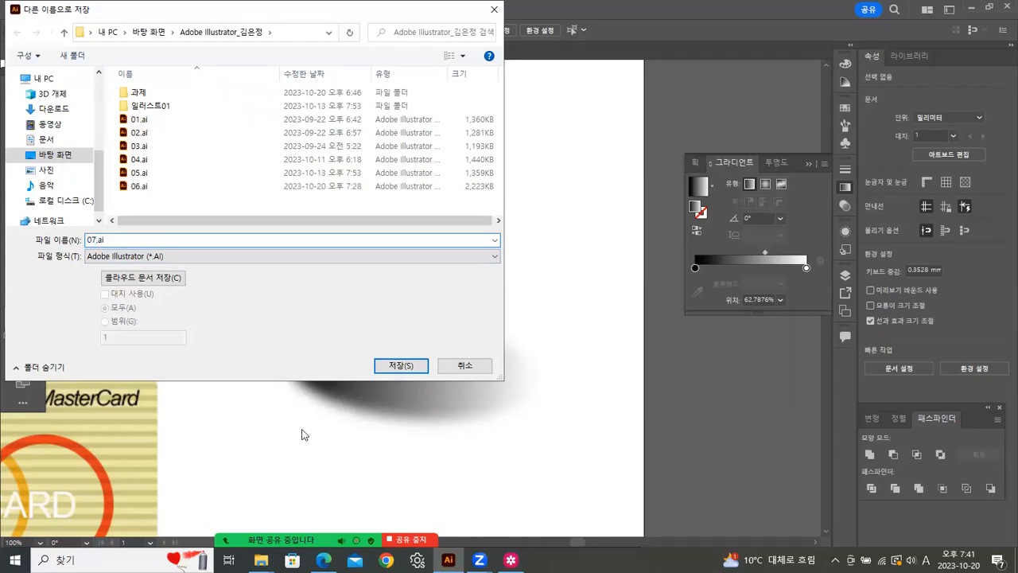
click(386, 368)
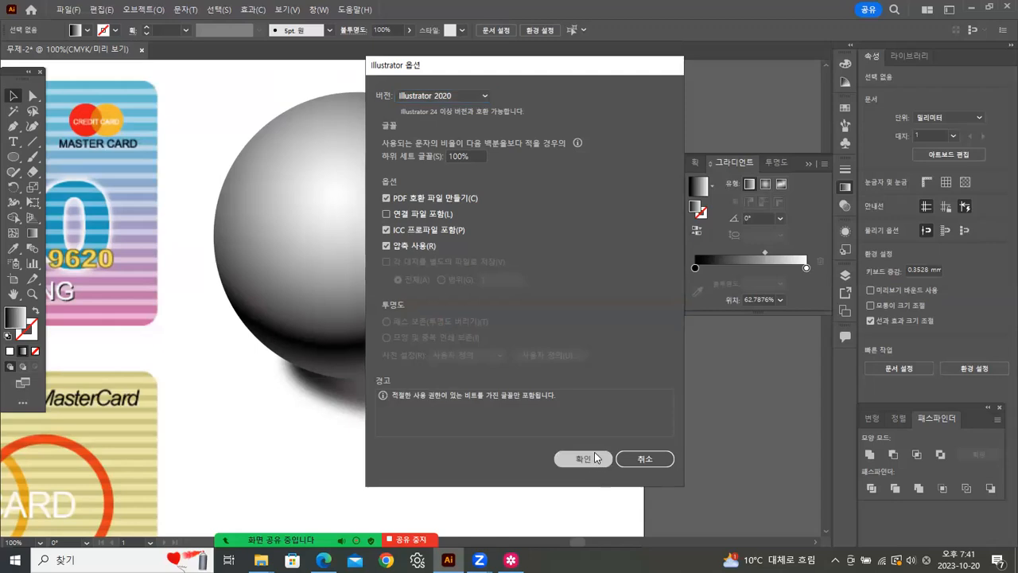
click(585, 459)
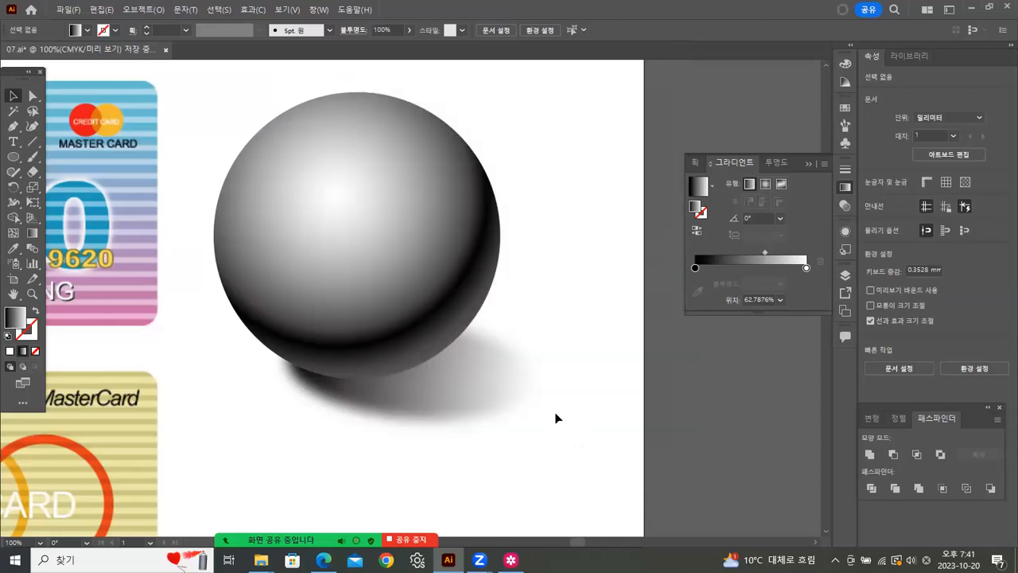
Group the sphere with its blurred shadow ellipse and deselect the group
drag(371, 228, 326, 215)
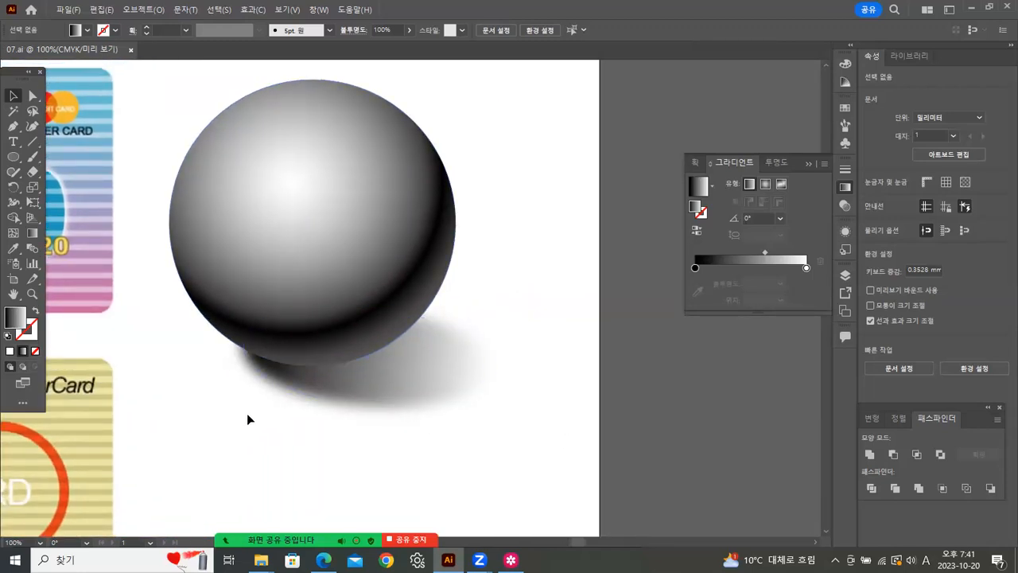
click(314, 319)
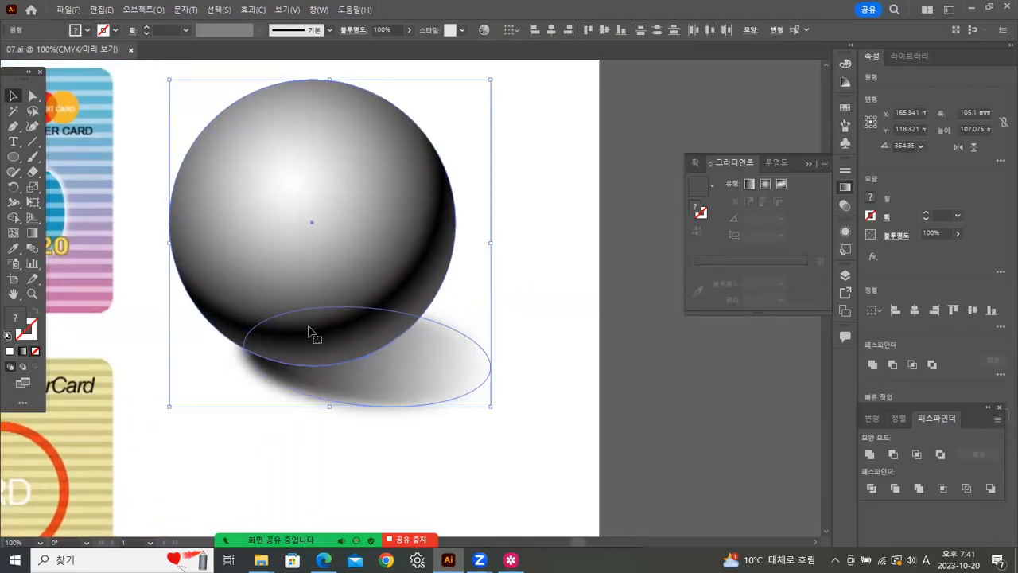
right_click(319, 332)
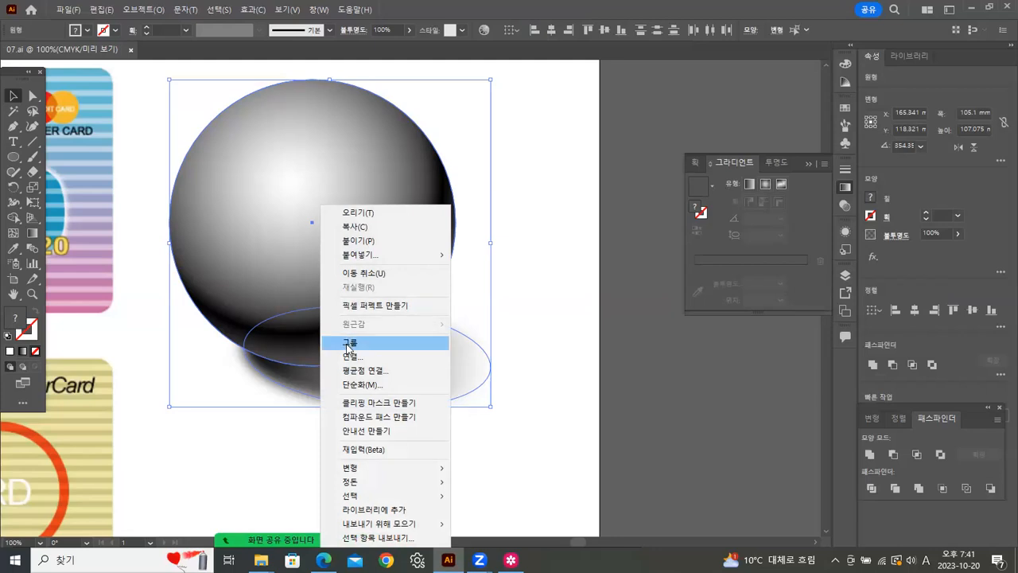
click(348, 343)
click(555, 313)
Move the sphere and shadow group about 157 mm right and 28 mm down, off the artboard onto the gray canvas
drag(329, 246, 624, 394)
drag(481, 347, 187, 317)
click(704, 106)
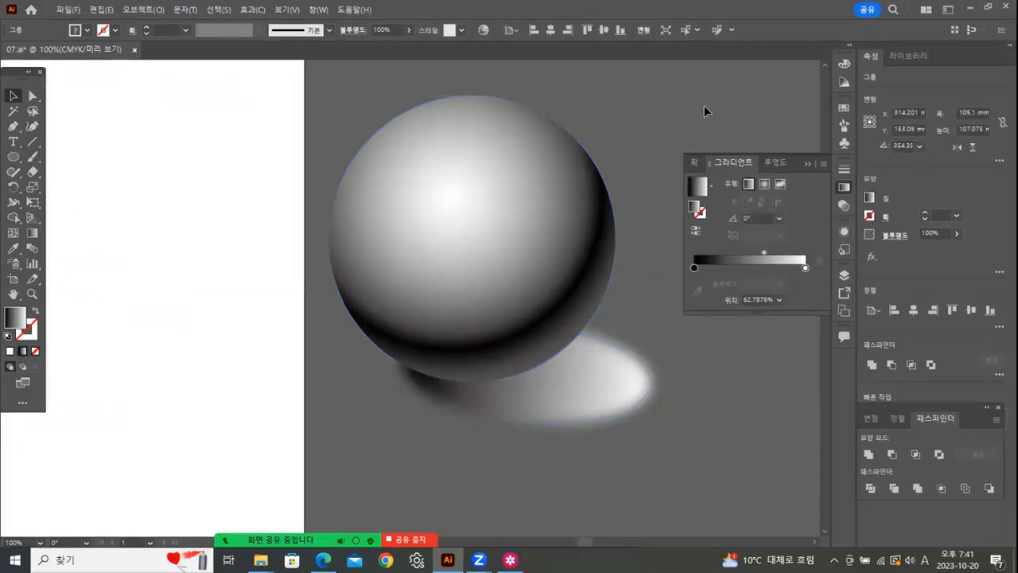
drag(484, 313, 550, 302)
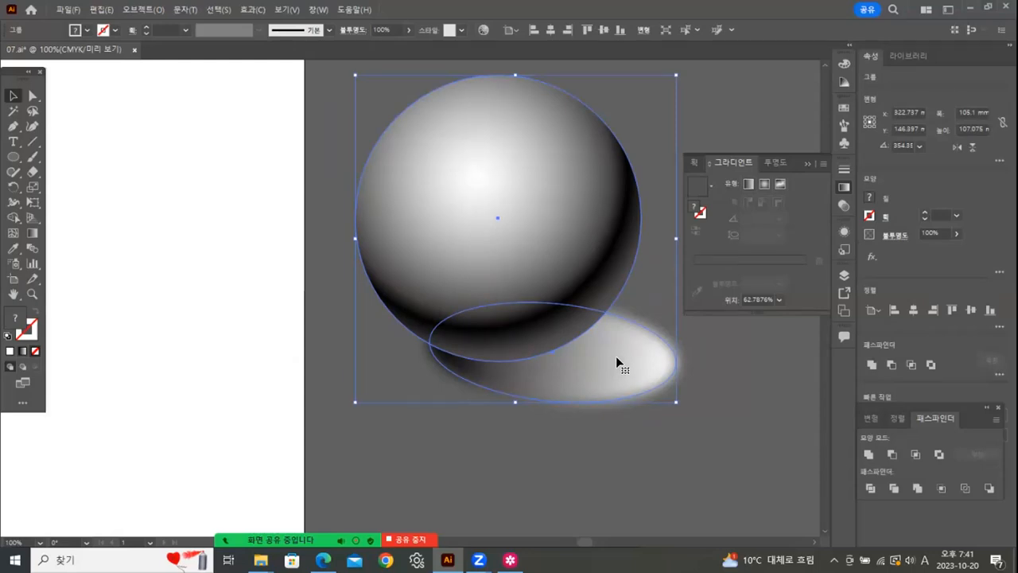
scroll(615, 325, up, 1)
click(764, 388)
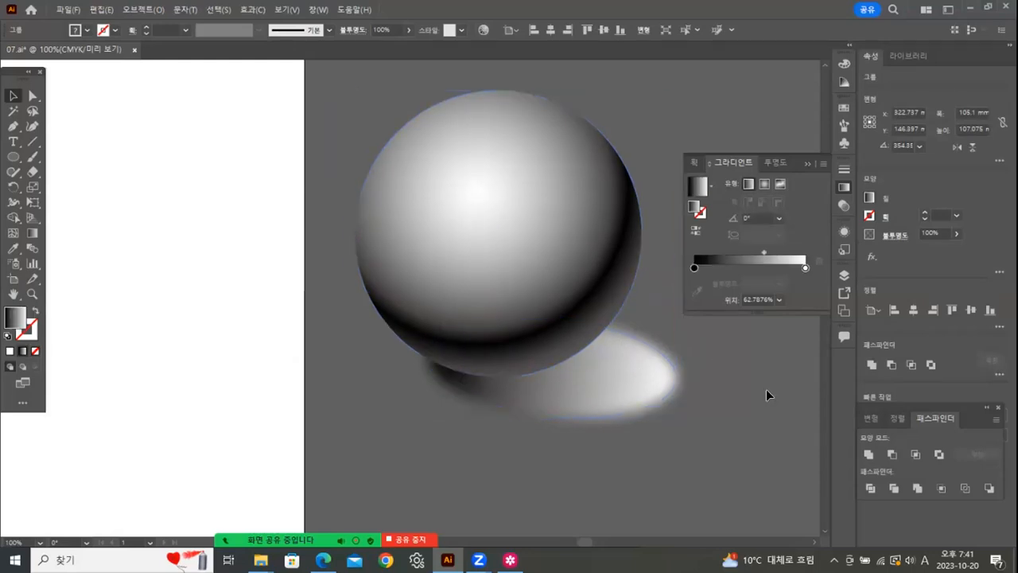
Ungroup the sphere and its shadow on the gray canvas and deselect them
scroll(716, 415, up, 1)
click(589, 413)
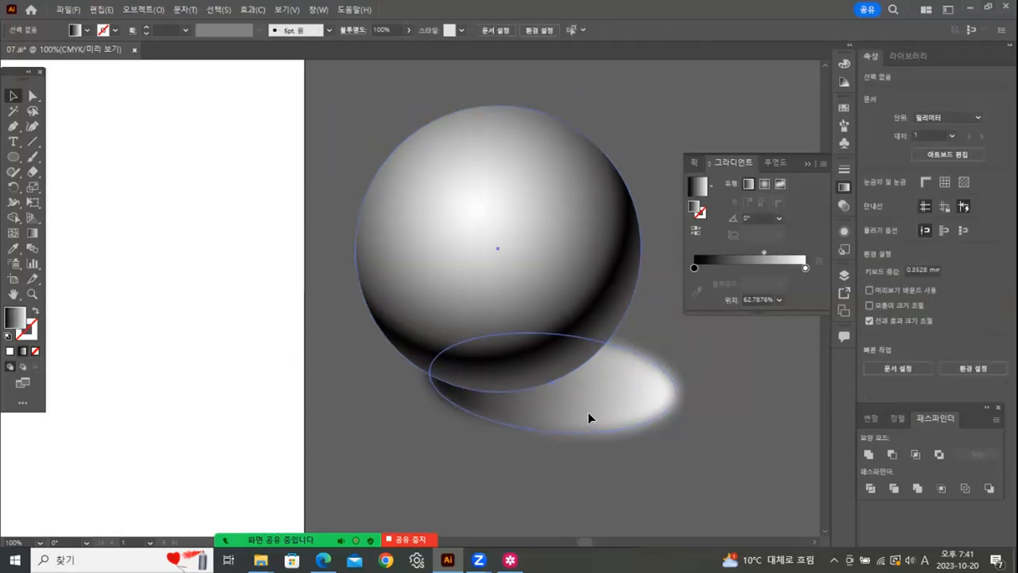
right_click(589, 413)
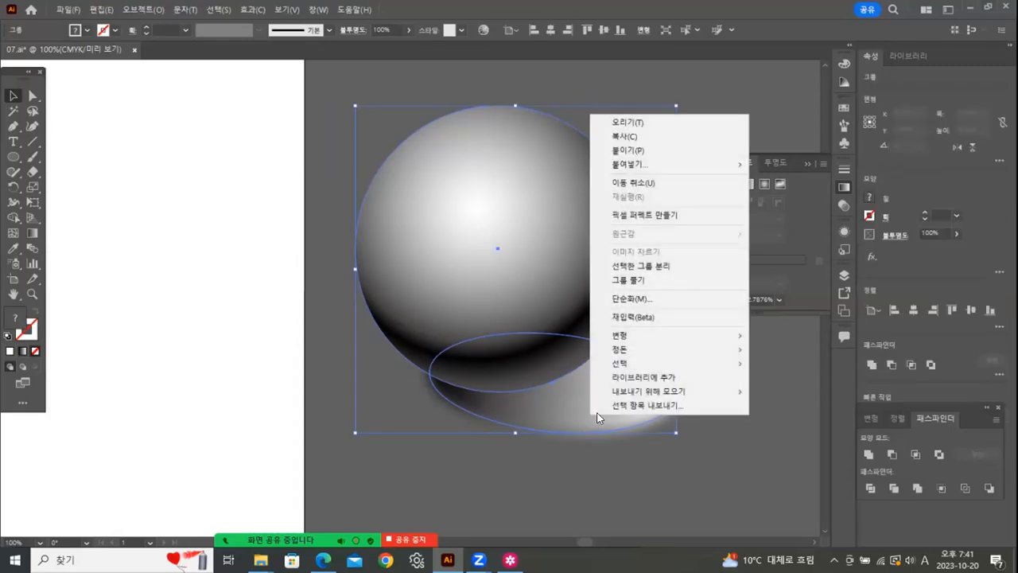
click(632, 275)
click(769, 365)
Open the color and opacity options of the white end stop in the shadow ellipse's gradient
click(642, 408)
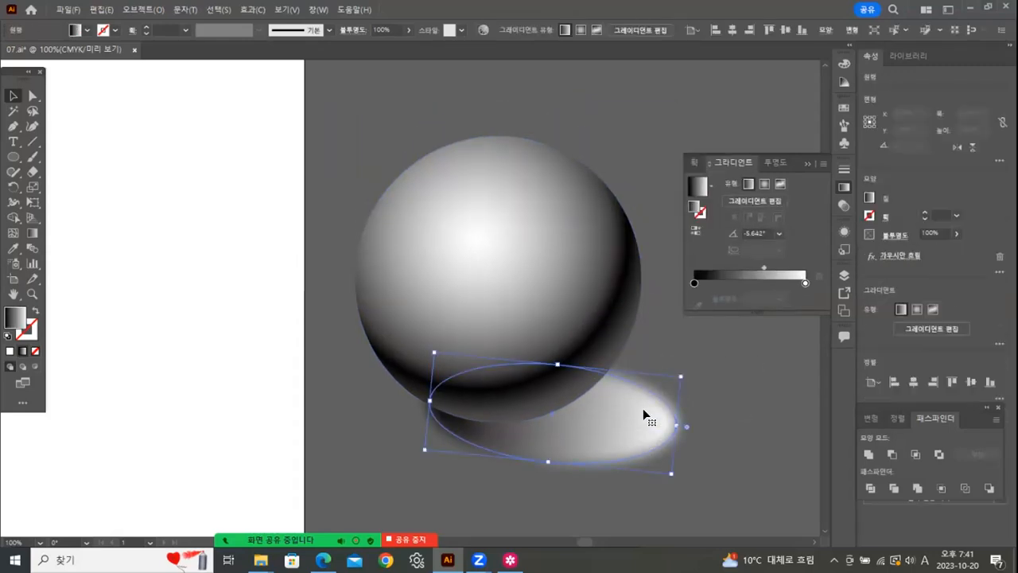
click(807, 283)
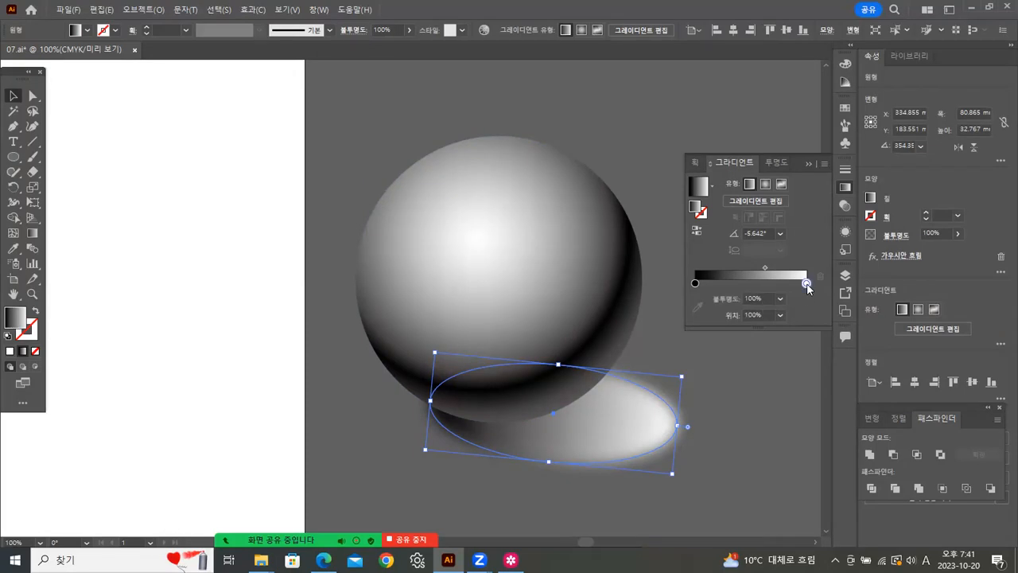
double_click(806, 284)
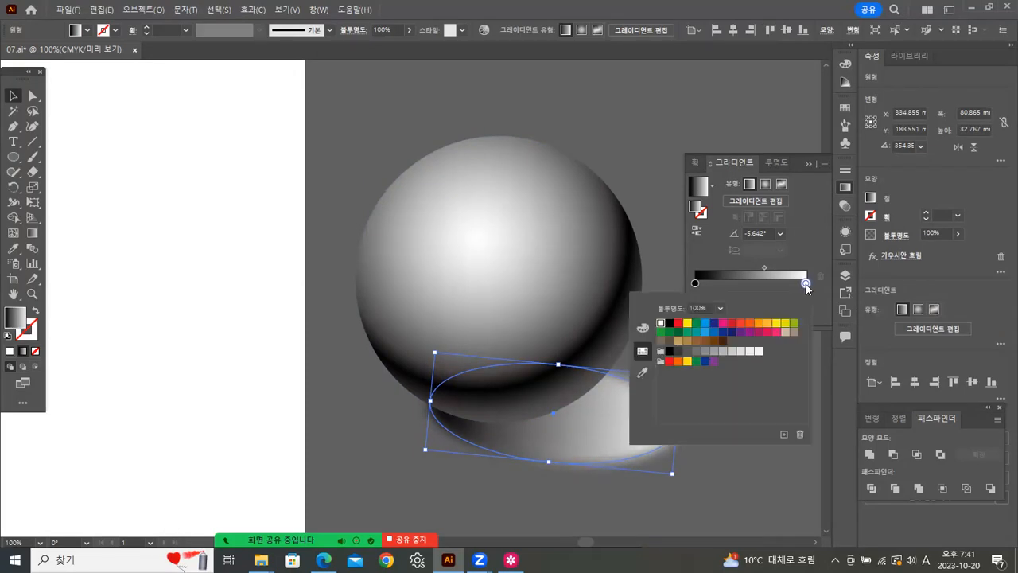
Try to lower the opacity of the white gradient stop in the sphere's shadow ellipse
click(719, 308)
click(732, 323)
click(717, 480)
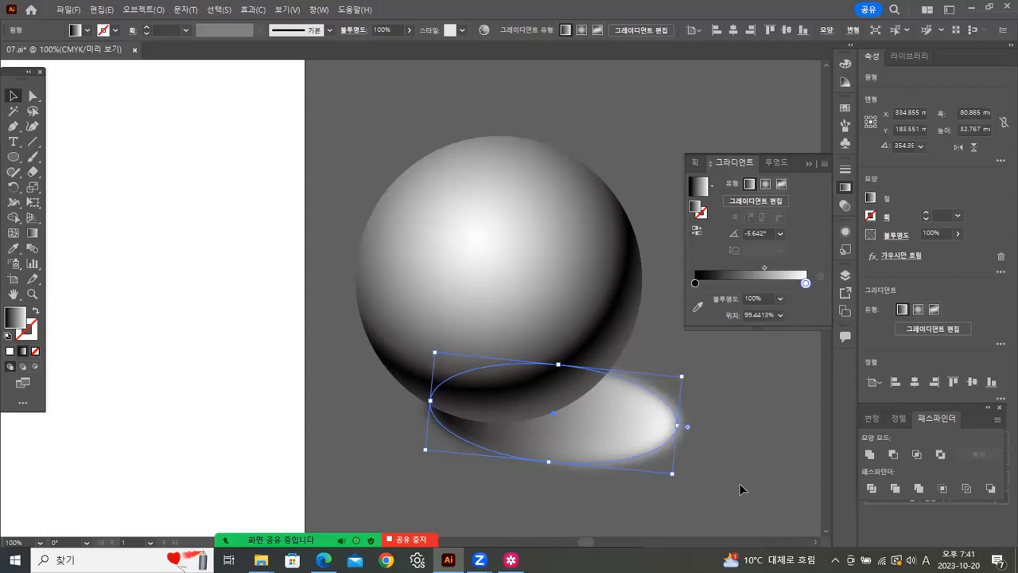
scroll(739, 487, down, 1)
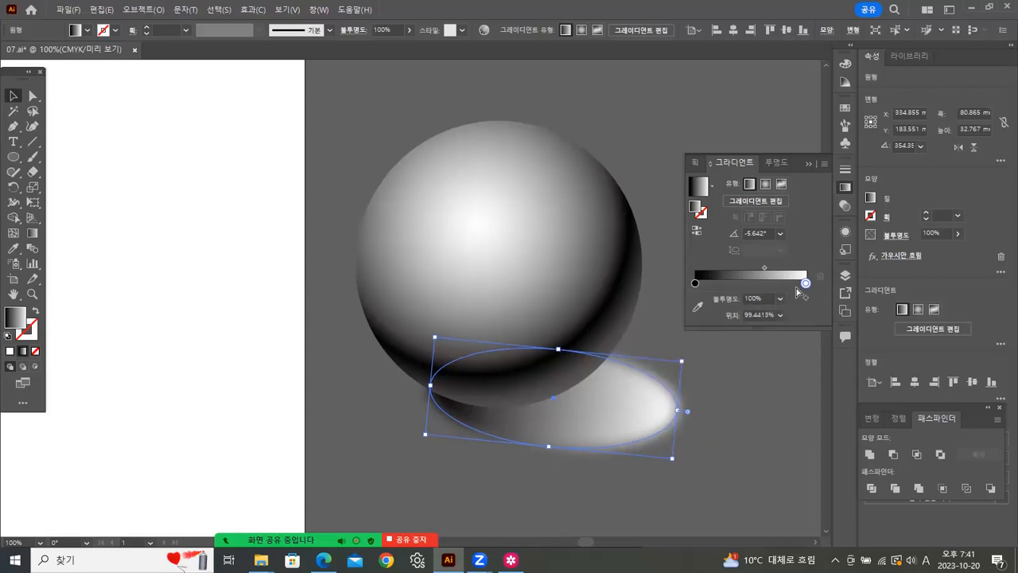
double_click(805, 283)
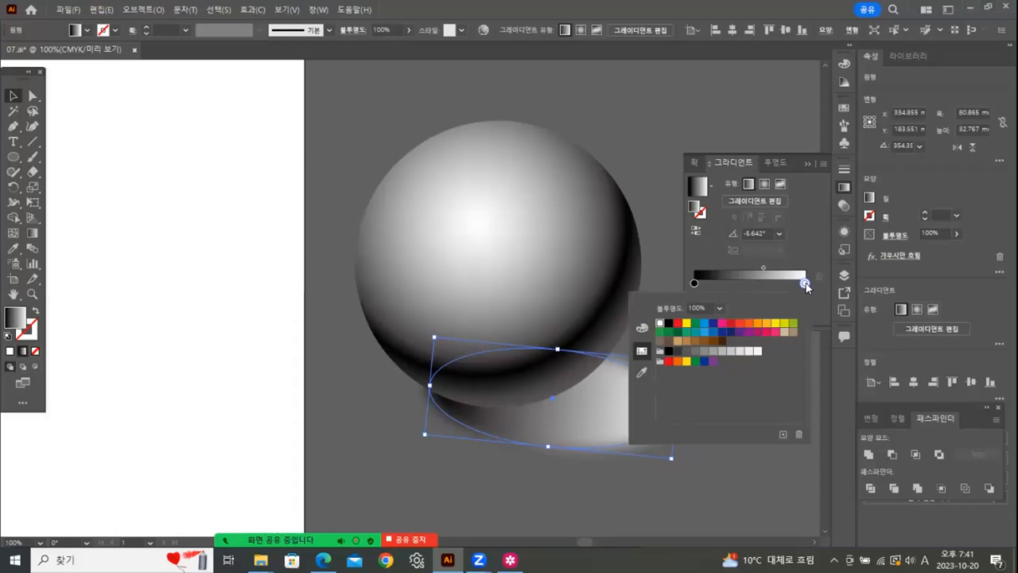
click(718, 307)
click(731, 323)
click(729, 459)
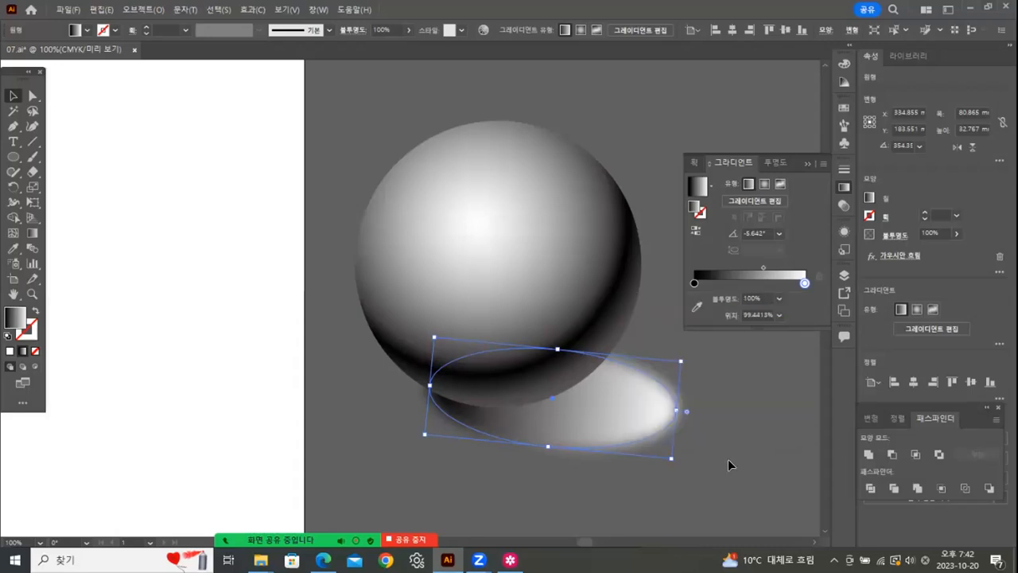
Set the opacity of the shadow ellipse's white gradient stop to 0% and deselect the ellipse to check the fade
click(658, 353)
click(631, 404)
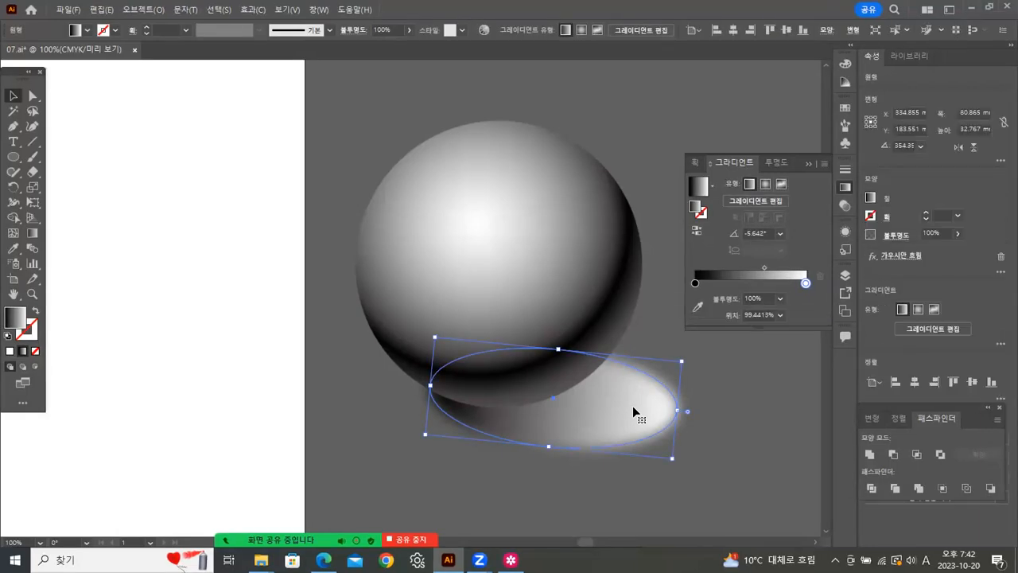
click(781, 299)
click(795, 338)
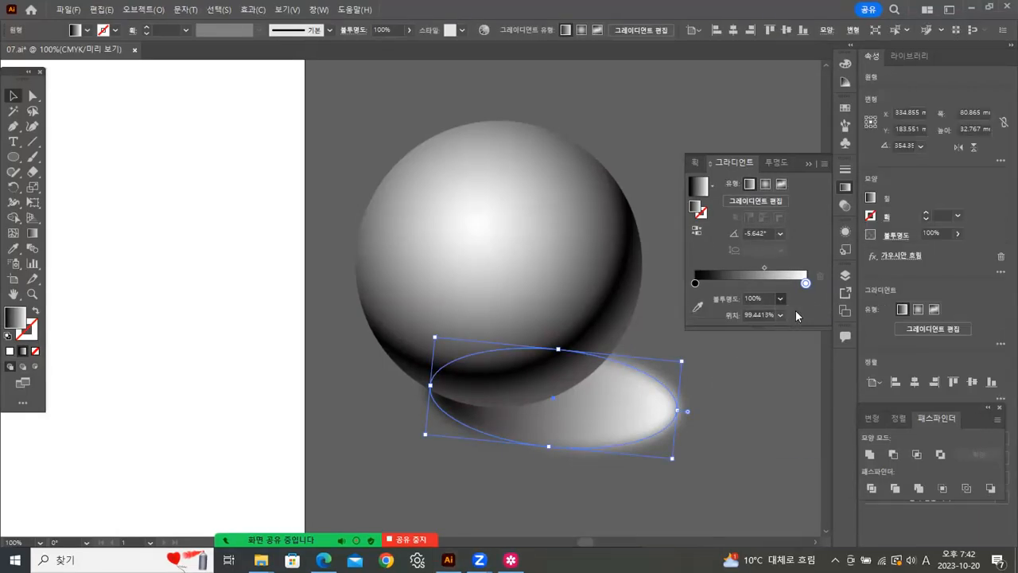
click(752, 387)
click(493, 426)
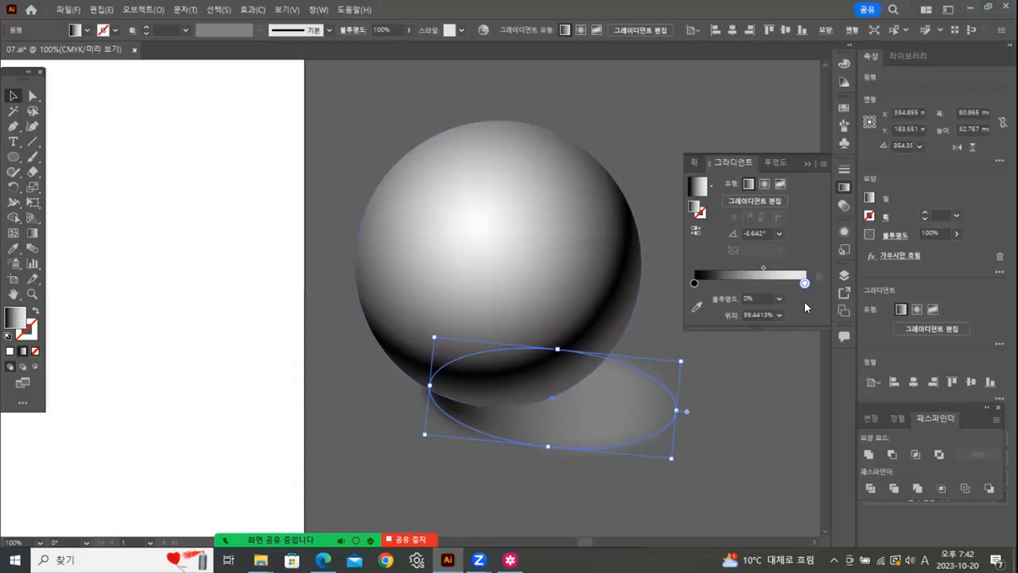
double_click(804, 282)
click(755, 427)
click(579, 413)
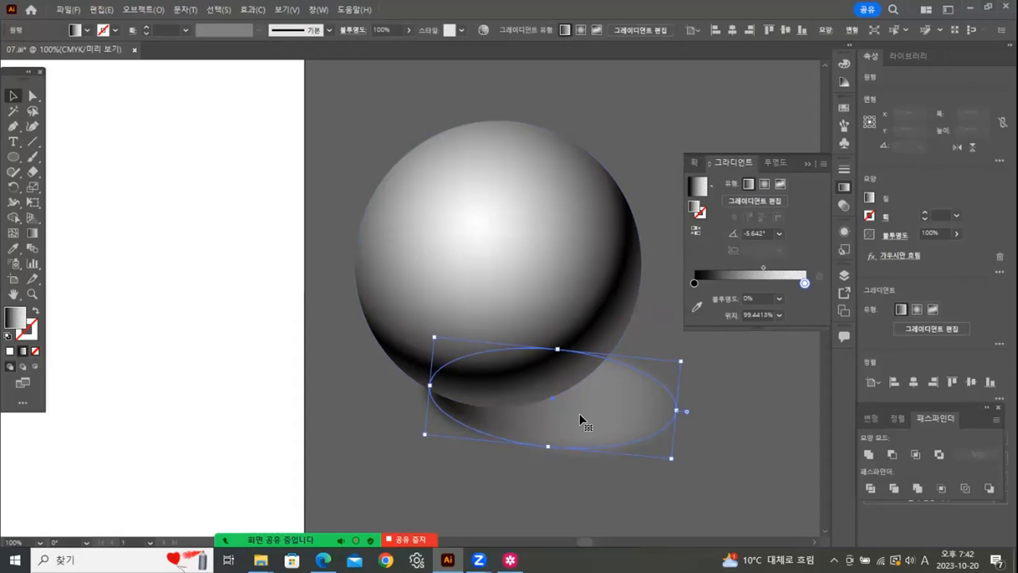
double_click(803, 282)
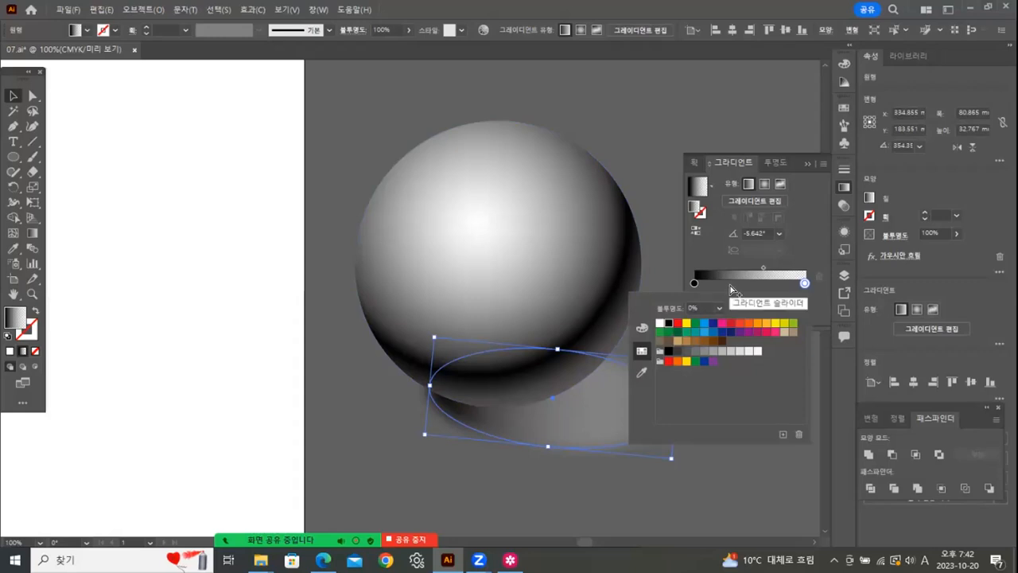
key(Escape)
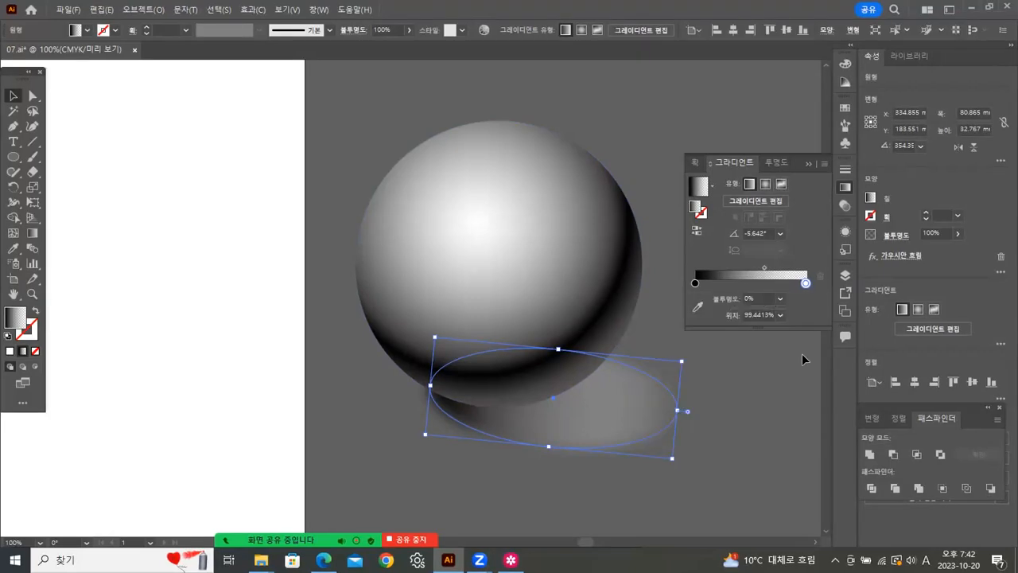
click(708, 445)
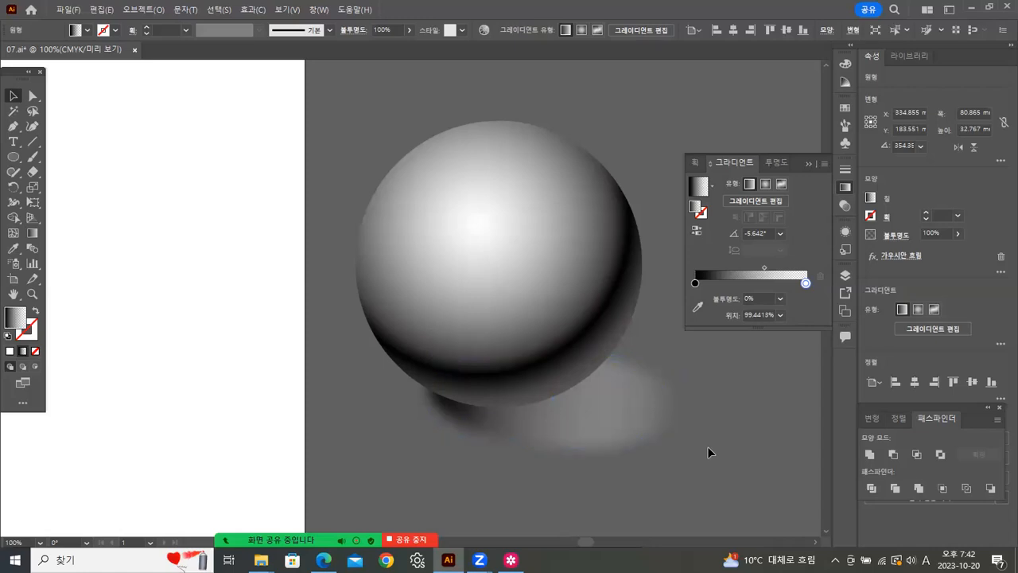
Recolor the shadow ellipse's transparent gradient stop to black by raising its K value
click(630, 418)
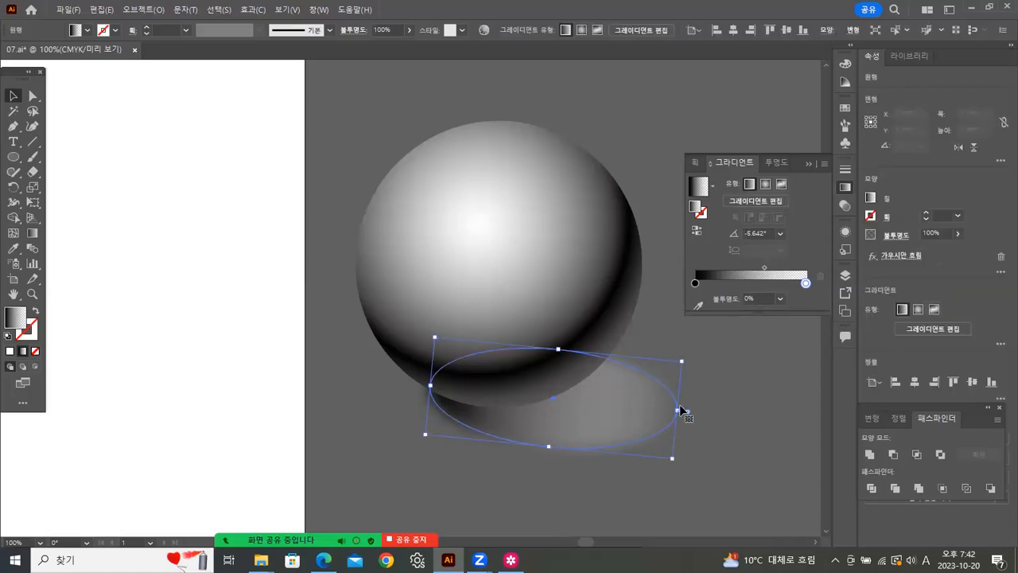
double_click(806, 282)
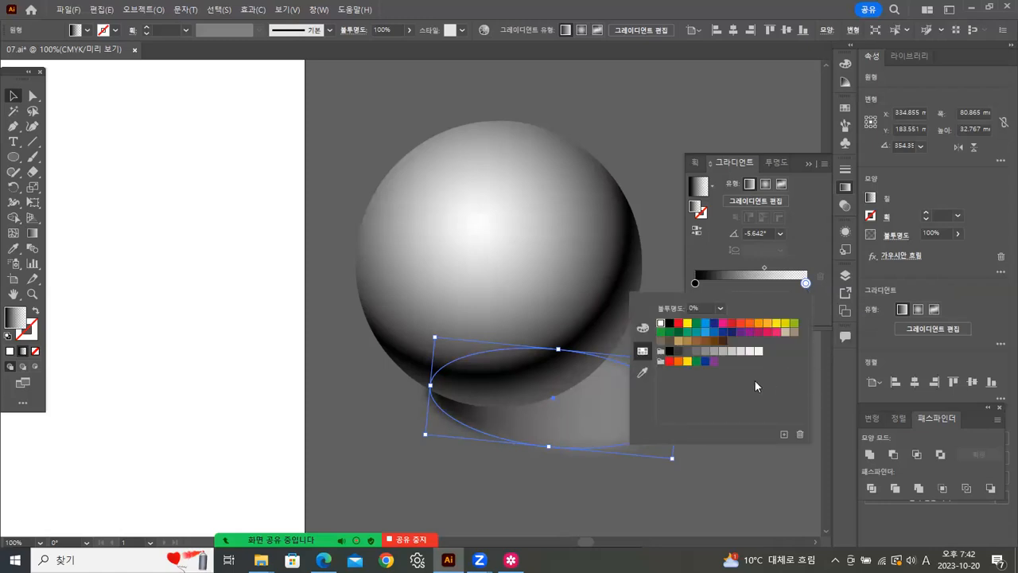
click(642, 327)
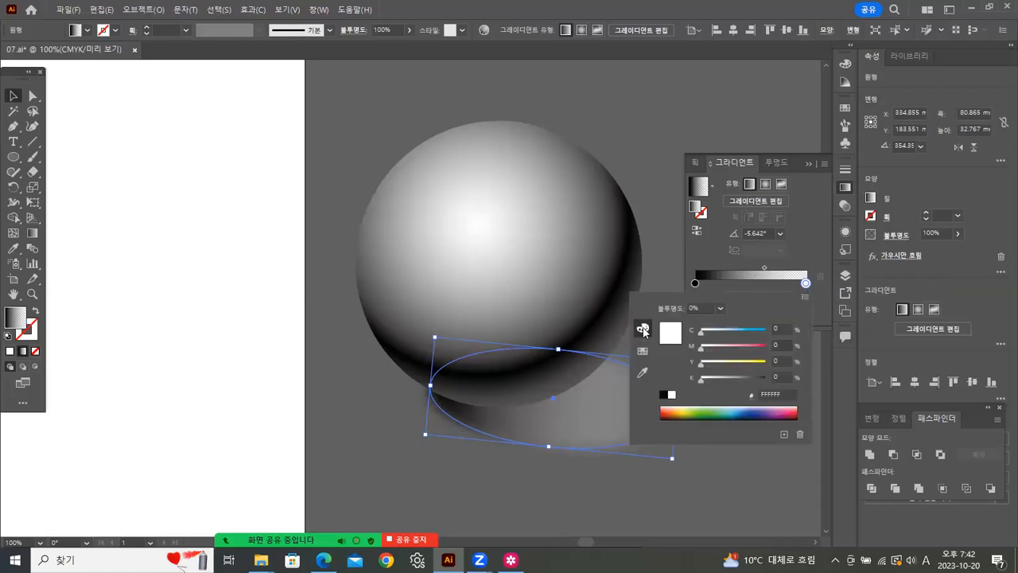
drag(720, 384, 777, 381)
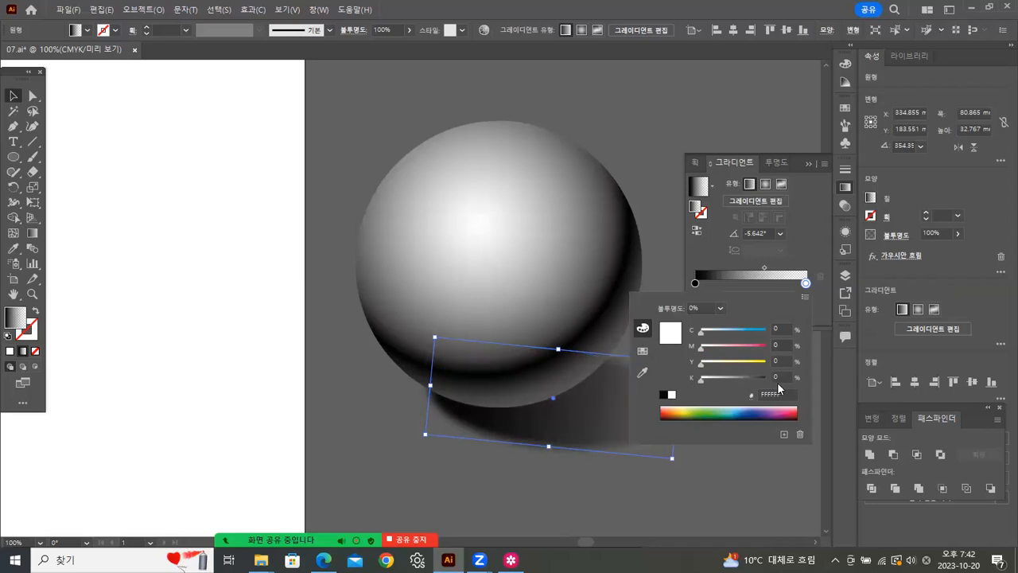
click(748, 477)
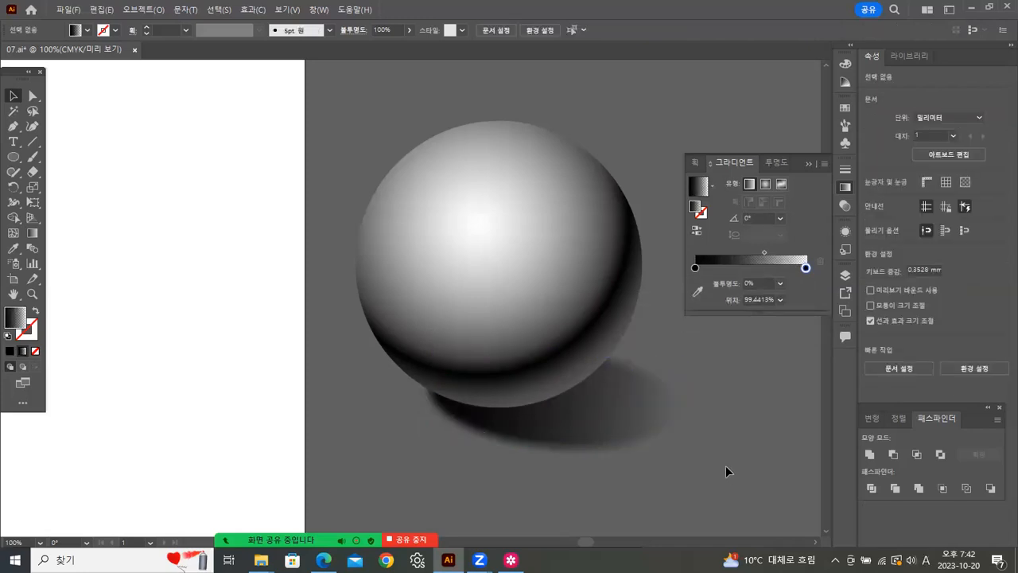
Undo the black recoloring and the 0% opacity on the shadow ellipse's end gradient stop
click(629, 445)
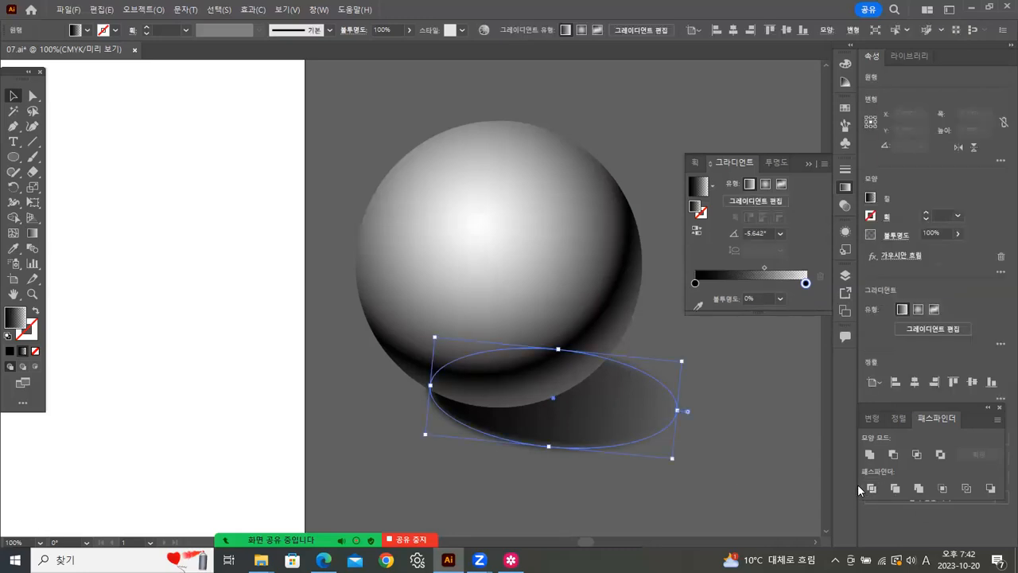
click(736, 451)
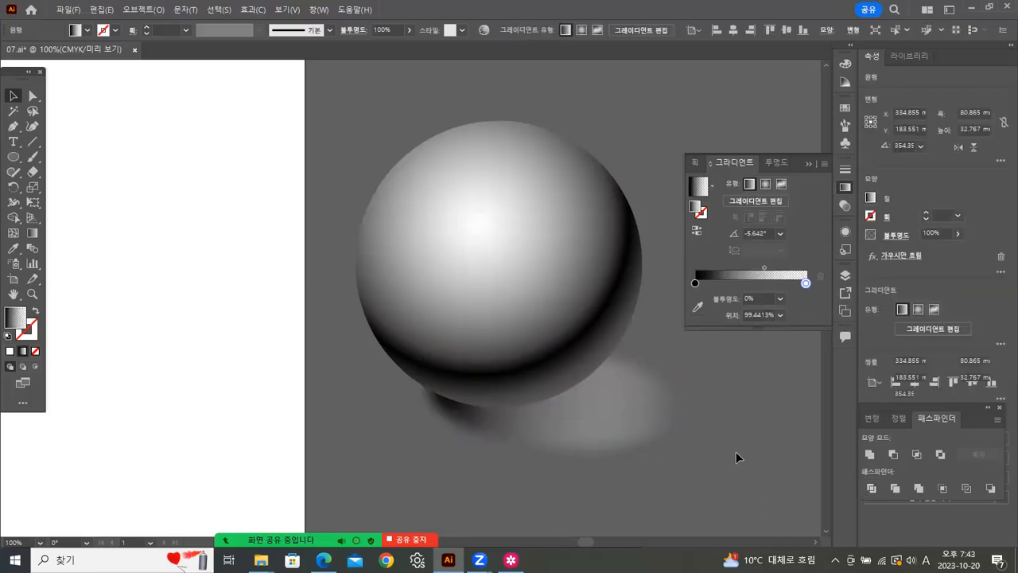
click(652, 437)
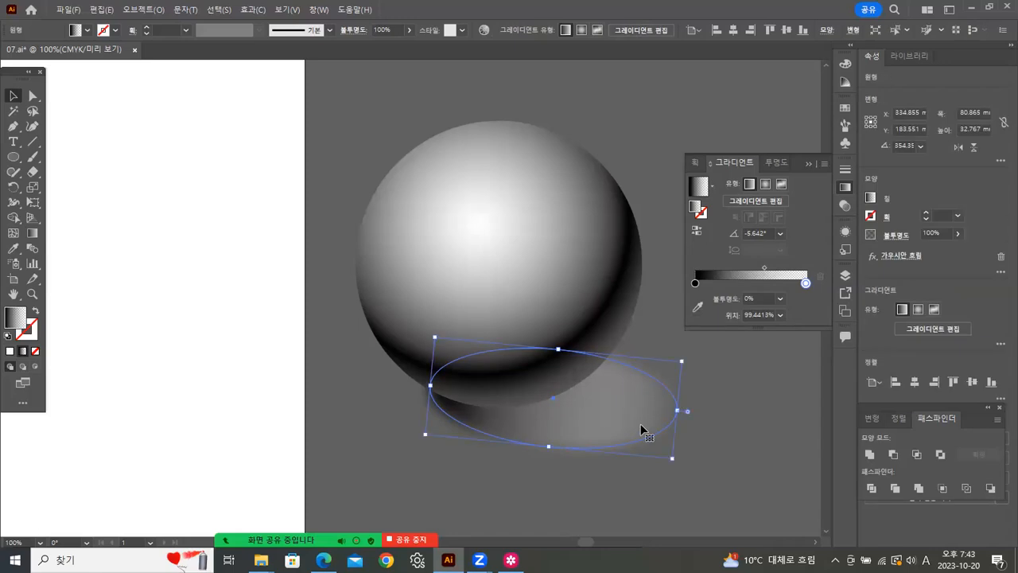
key(ctrl+z)
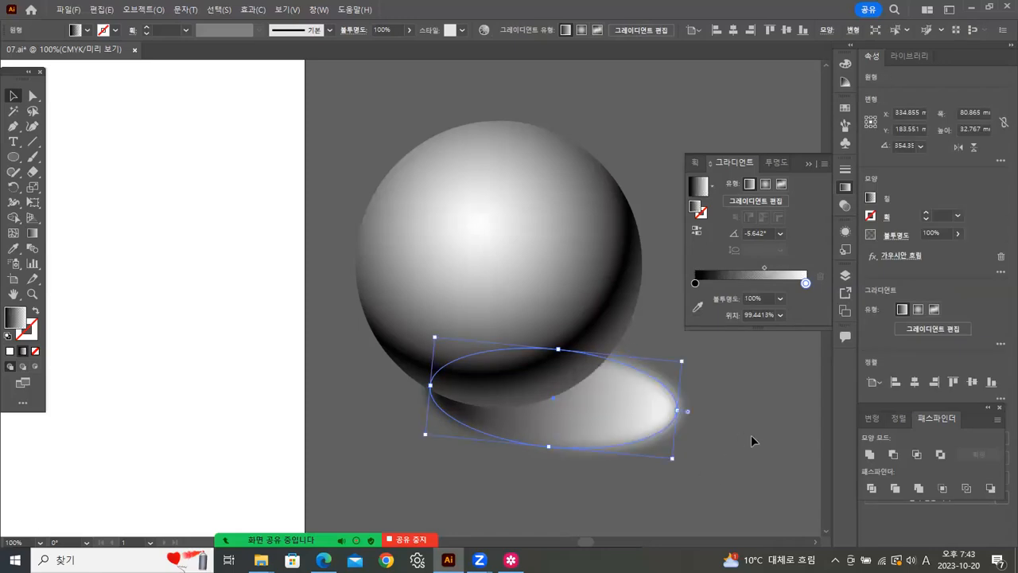
click(692, 422)
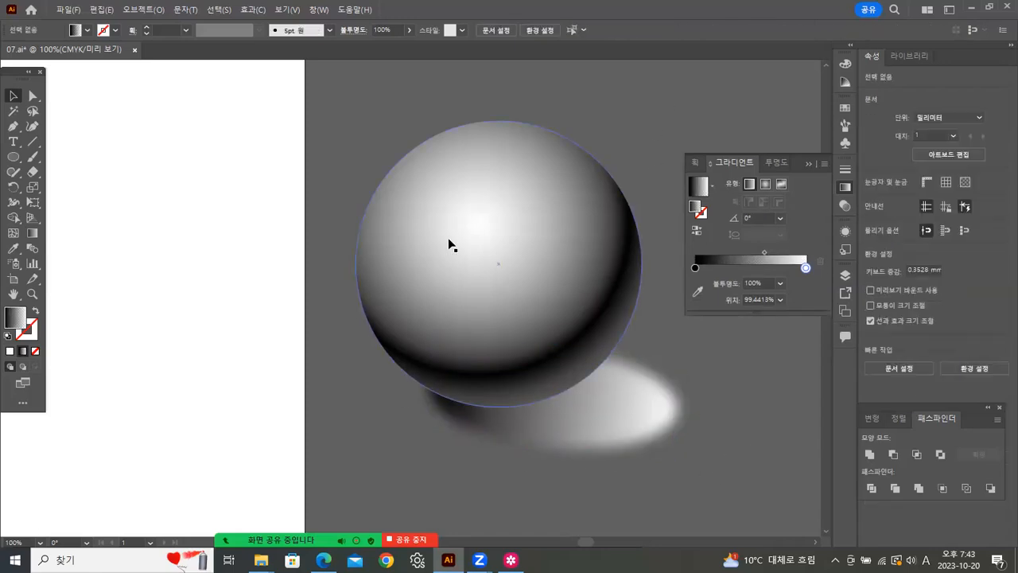
Draw a circle about 34.6 mm in diameter in the blank area beside the blue card, with the default white fill and black stroke
drag(461, 223, 536, 186)
scroll(536, 186, left, 5)
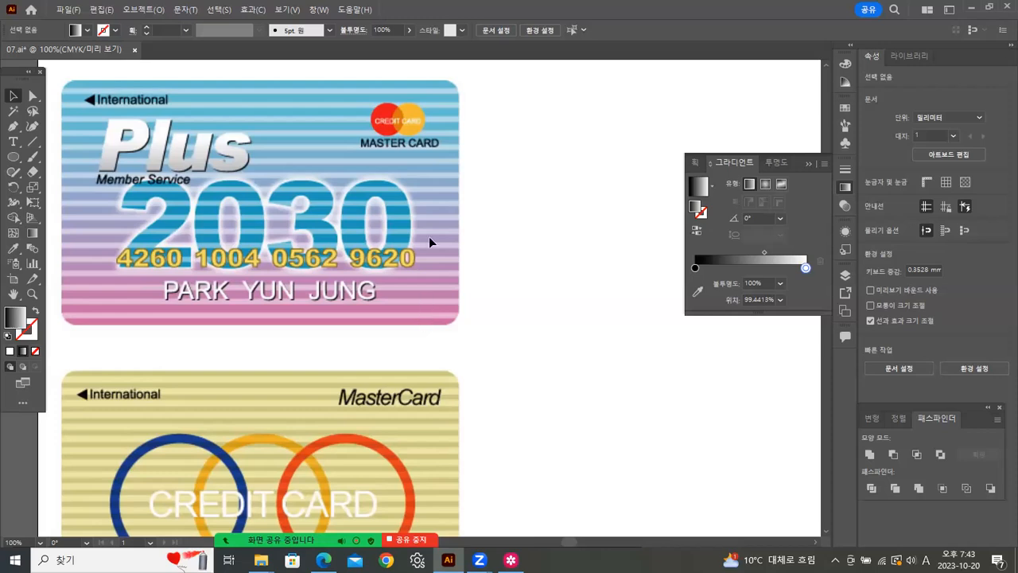
scroll(514, 232, right, 3)
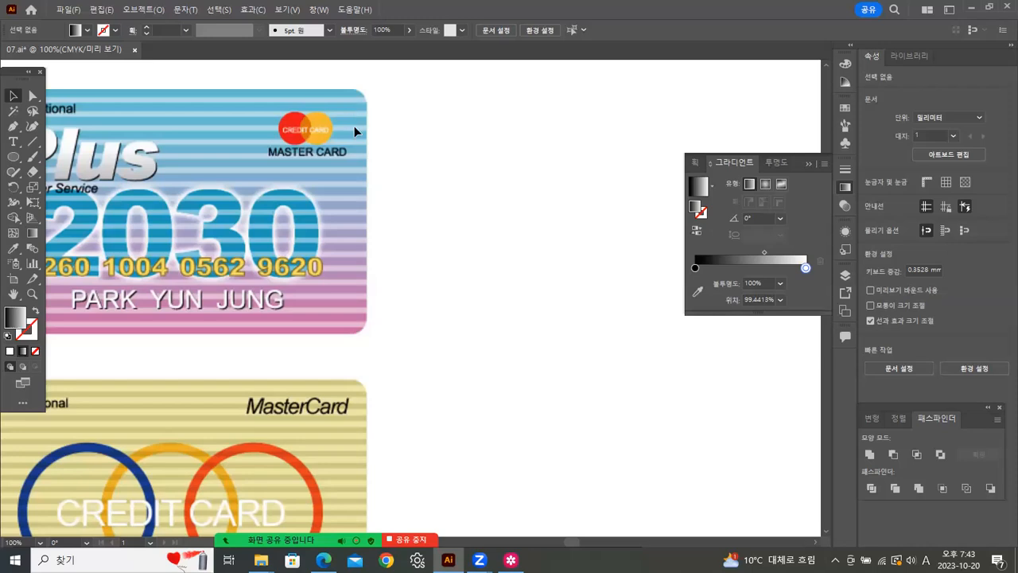
drag(457, 160, 257, 147)
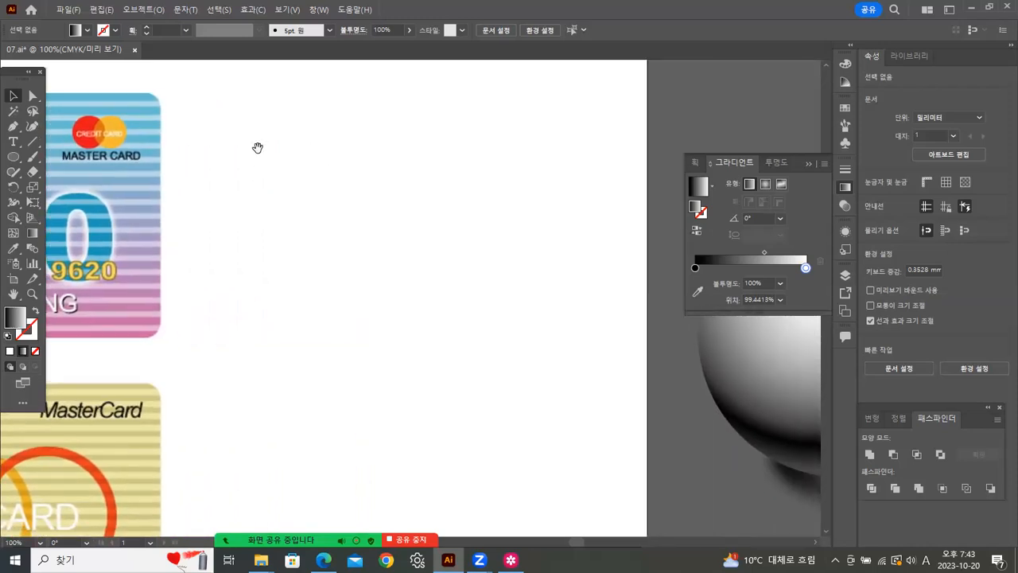
click(13, 158)
drag(207, 92, 315, 197)
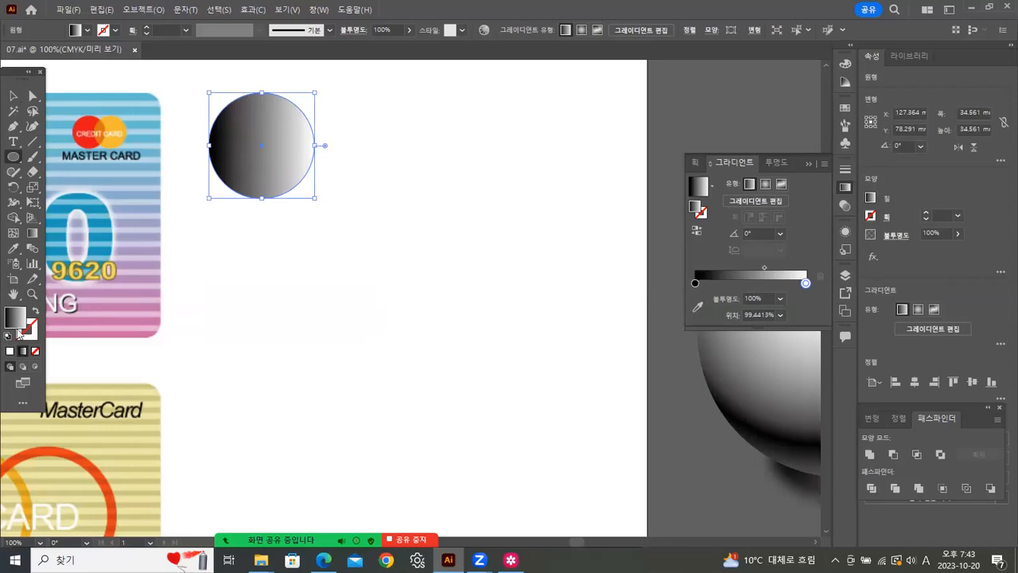
click(8, 335)
click(13, 95)
click(331, 171)
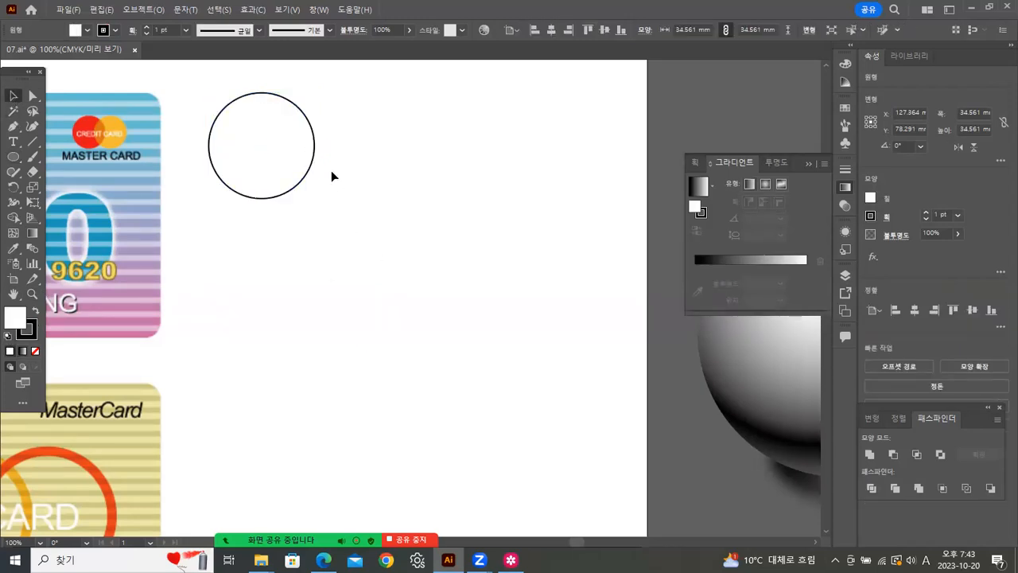
Copy the circle about 10.4 mm horizontally and repeat the copy to form a row of seven overlapping circles
click(278, 147)
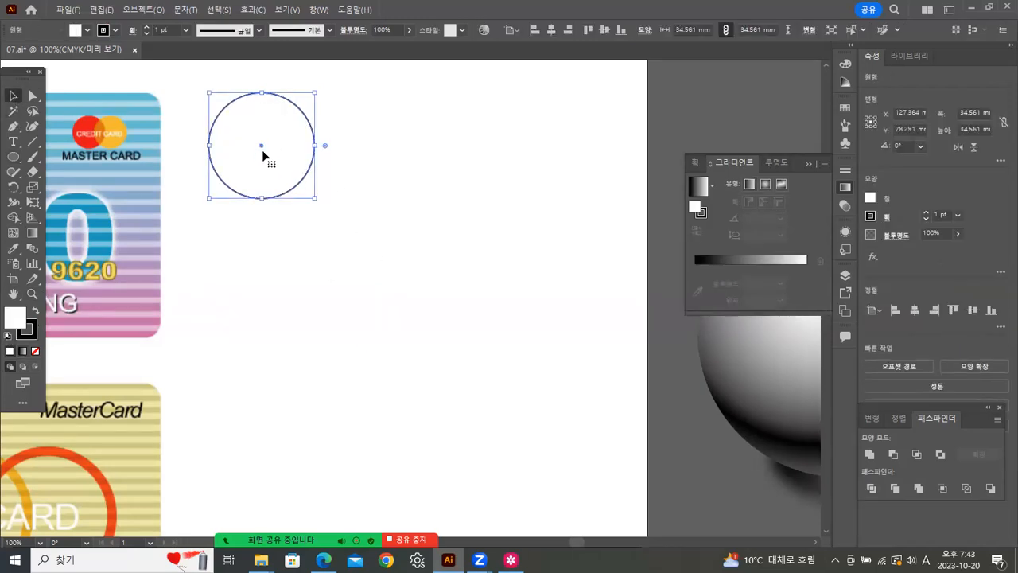
drag(265, 155, 296, 154)
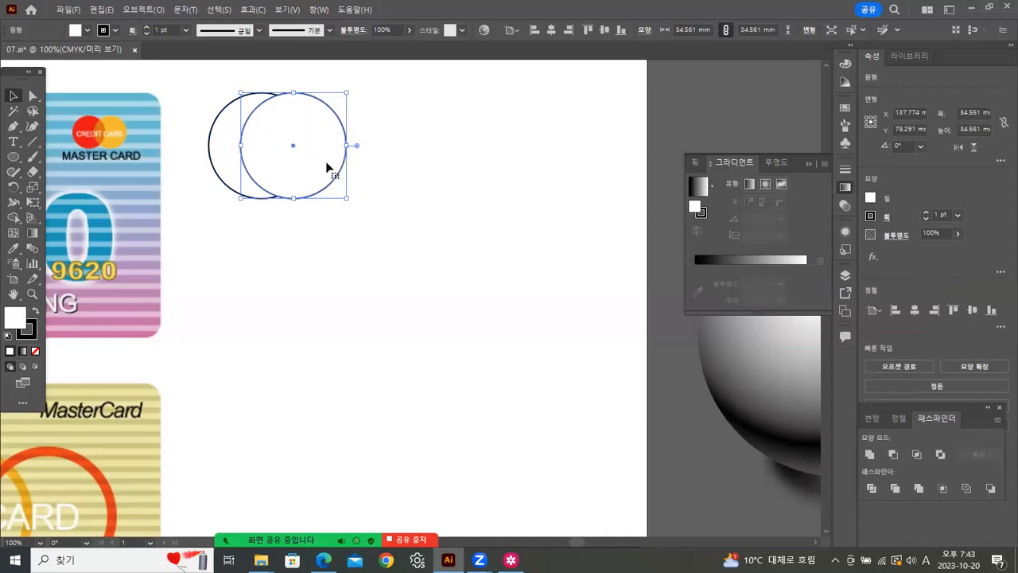
key(ctrl+d)
key(ctrl+shift+b)
key(ctrl+d)
key(ctrl+d)
key(ctrl+d)
key(ctrl+d)
key(ctrl+shift+b)
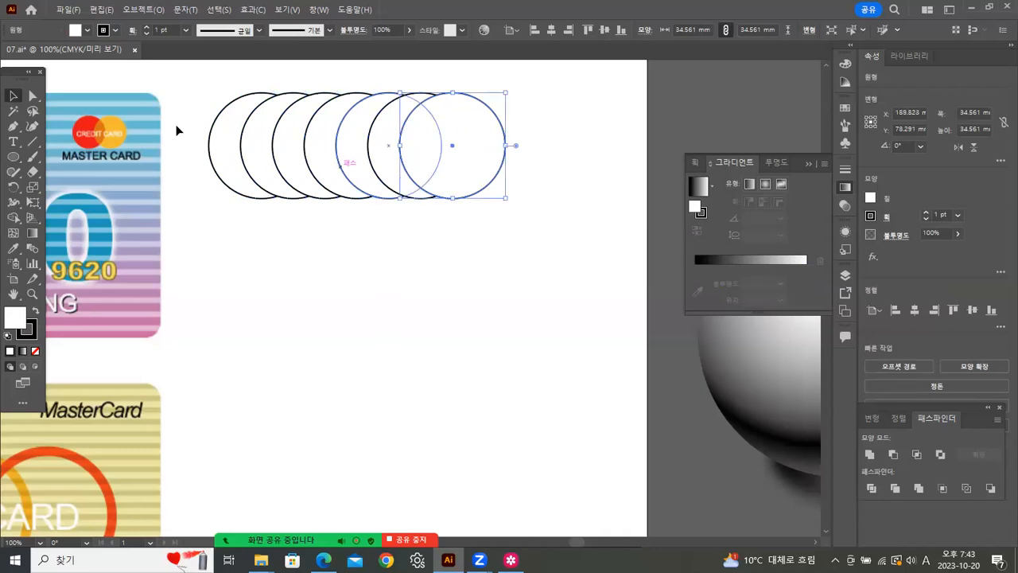
Unite all seven overlapping circles into a single scalloped shape with the Pathfinder
click(235, 94)
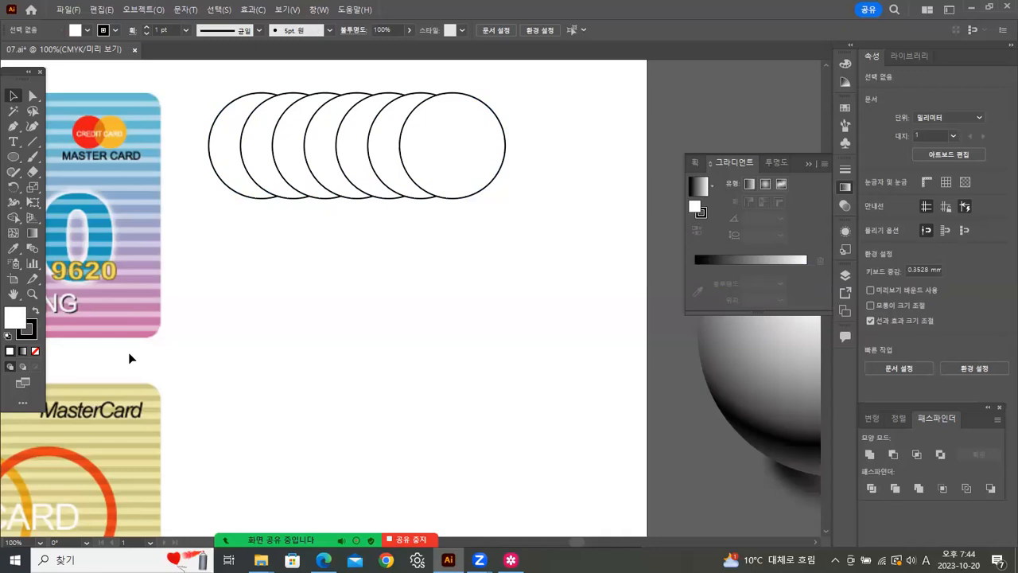
drag(212, 87, 461, 111)
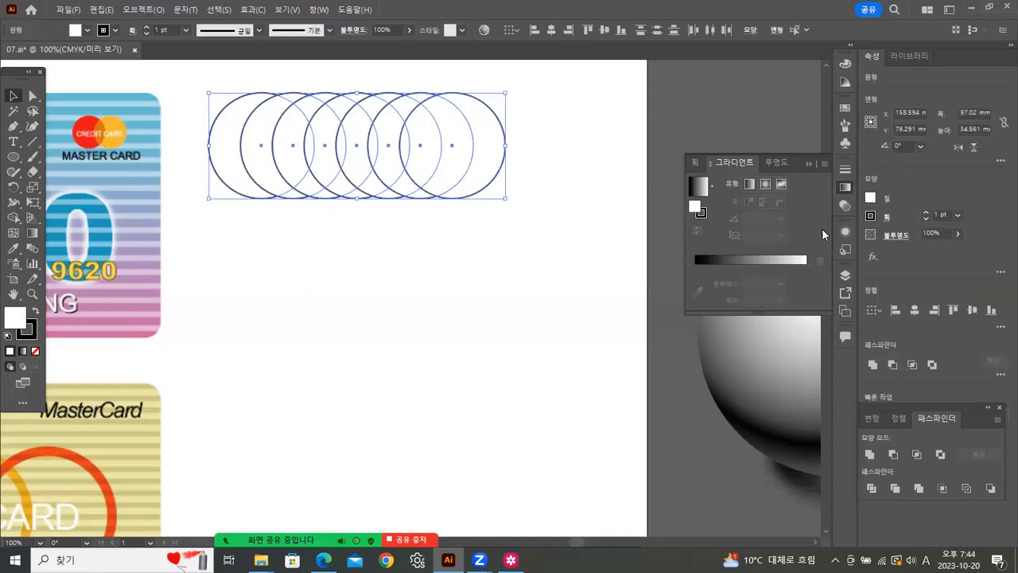
click(872, 365)
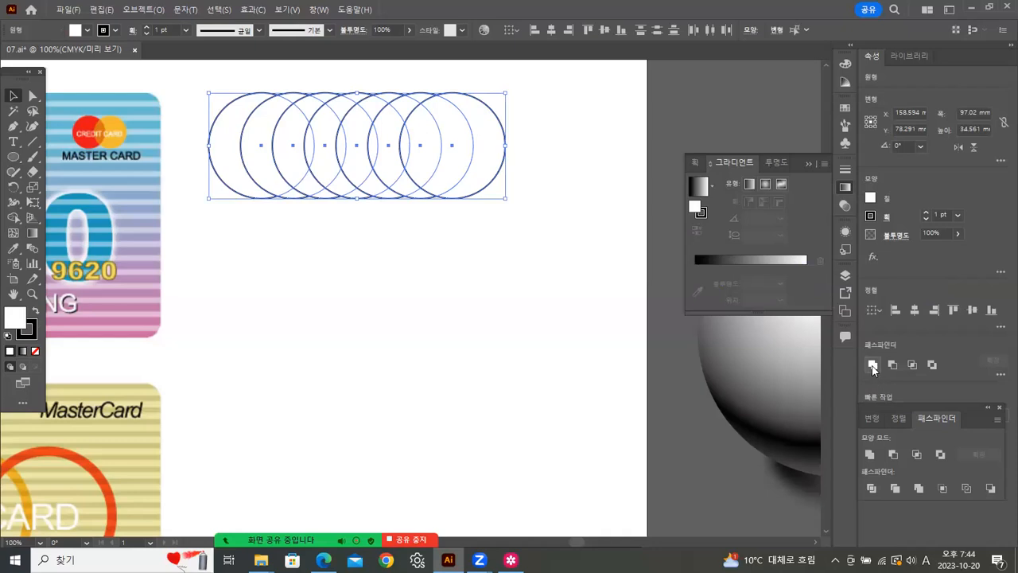
click(483, 315)
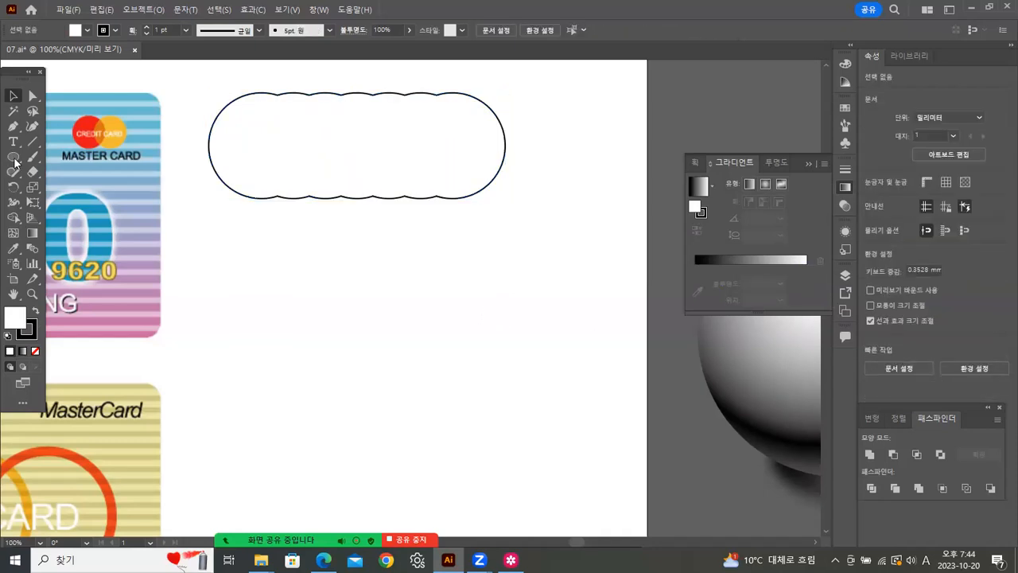
Draw a horizontal line about 106 mm long across the upper part of the scalloped shape and make its stroke color active
click(33, 138)
drag(192, 106, 518, 109)
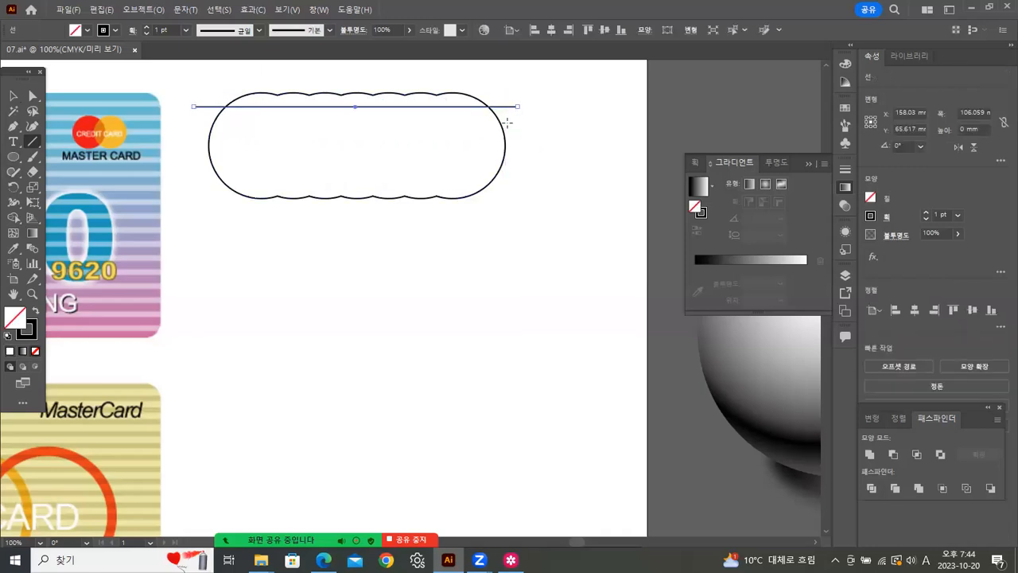
click(29, 329)
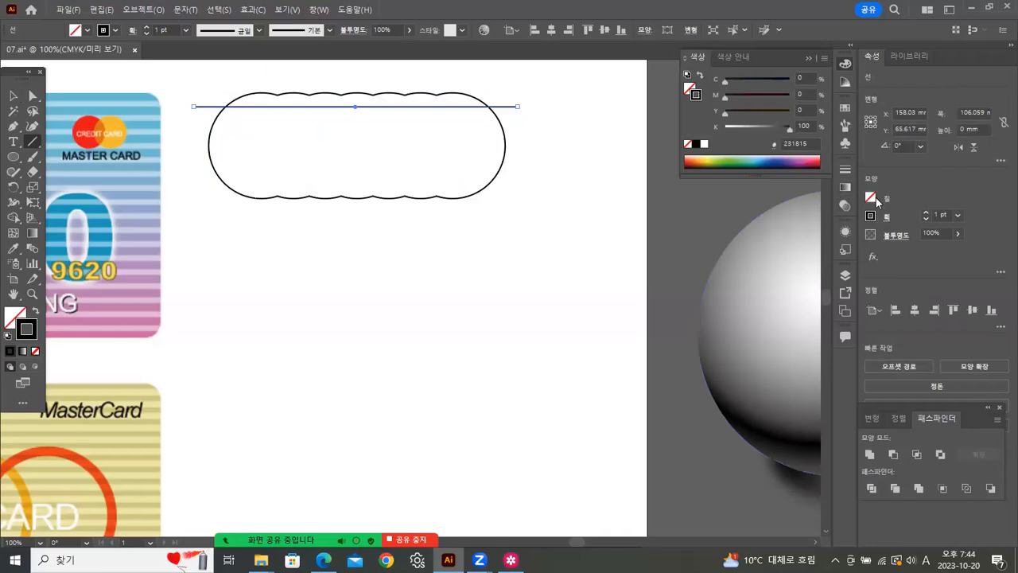
Set the horizontal line's stroke weight to 5 pt and convert the stroke into an outlined filled bar
click(957, 215)
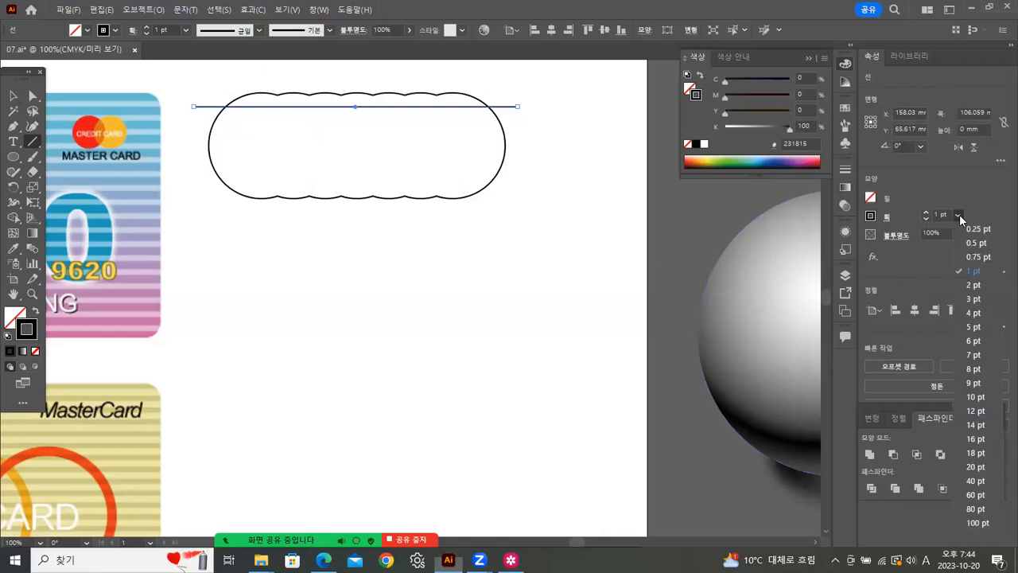
click(976, 335)
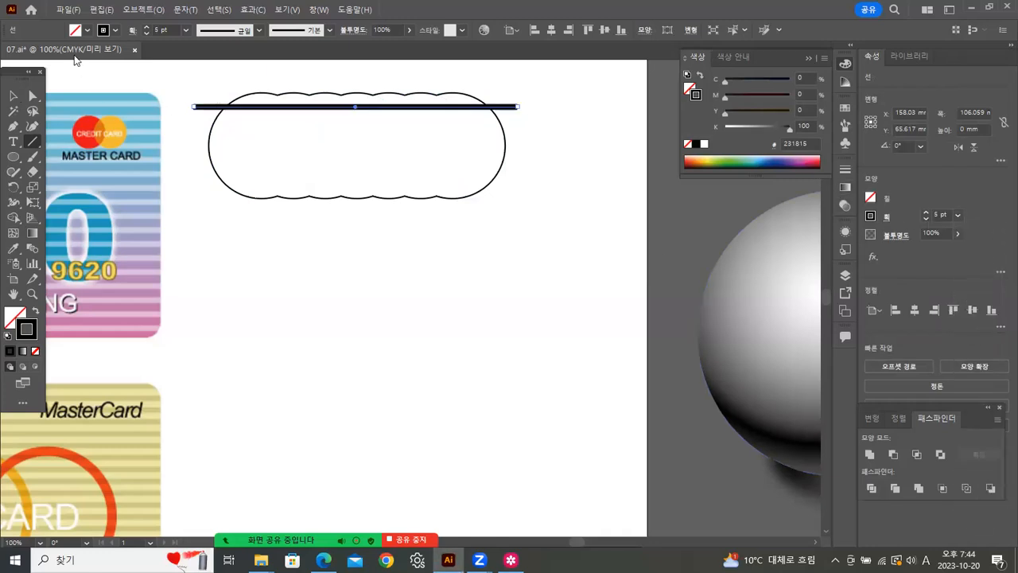
click(143, 9)
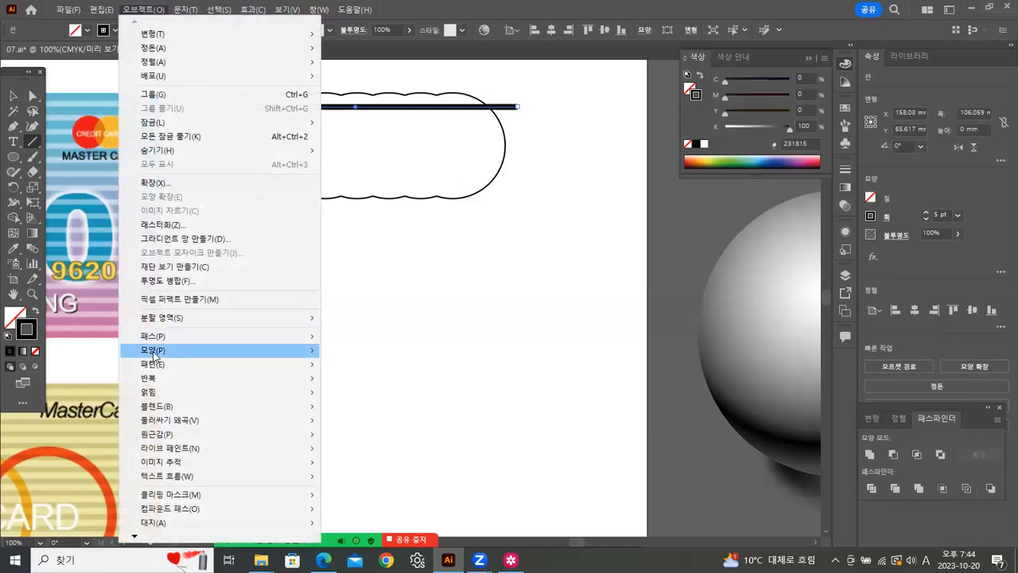
mouse_move(159, 338)
click(355, 370)
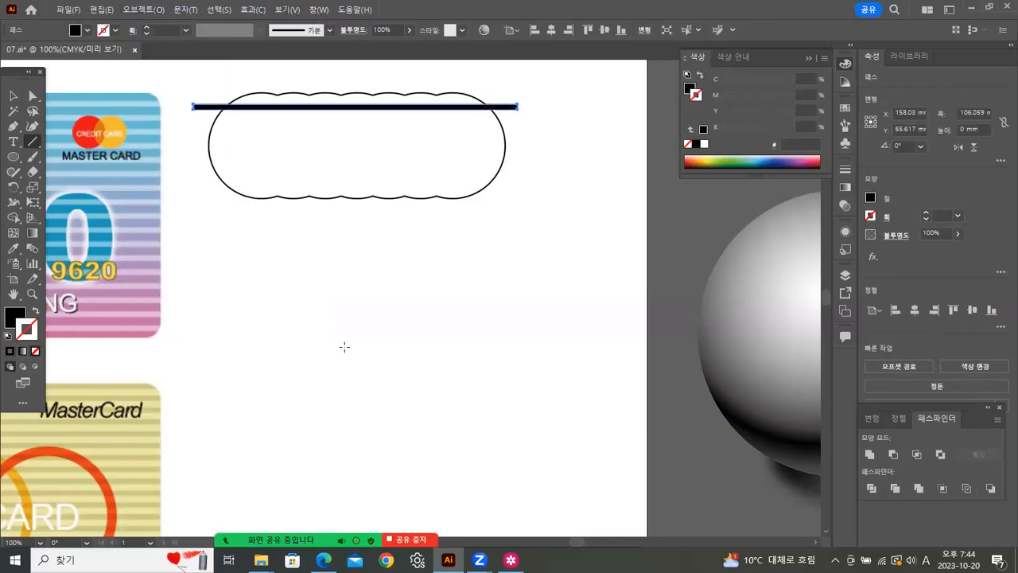
Copy the black bar about 3.75 mm straight down and repeat the copy to make five evenly spaced bars
click(12, 95)
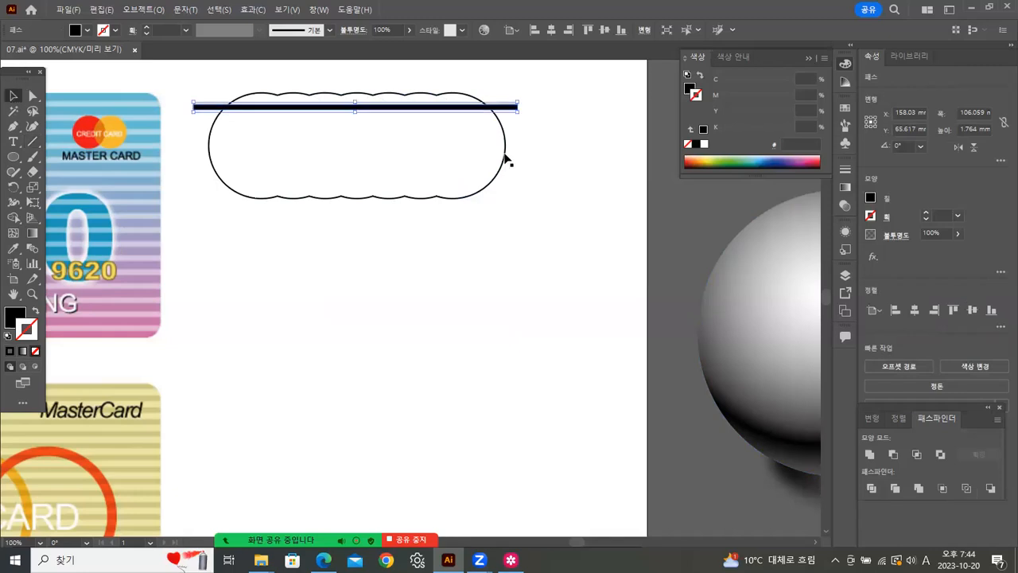
click(509, 139)
click(503, 108)
drag(501, 107, 502, 121)
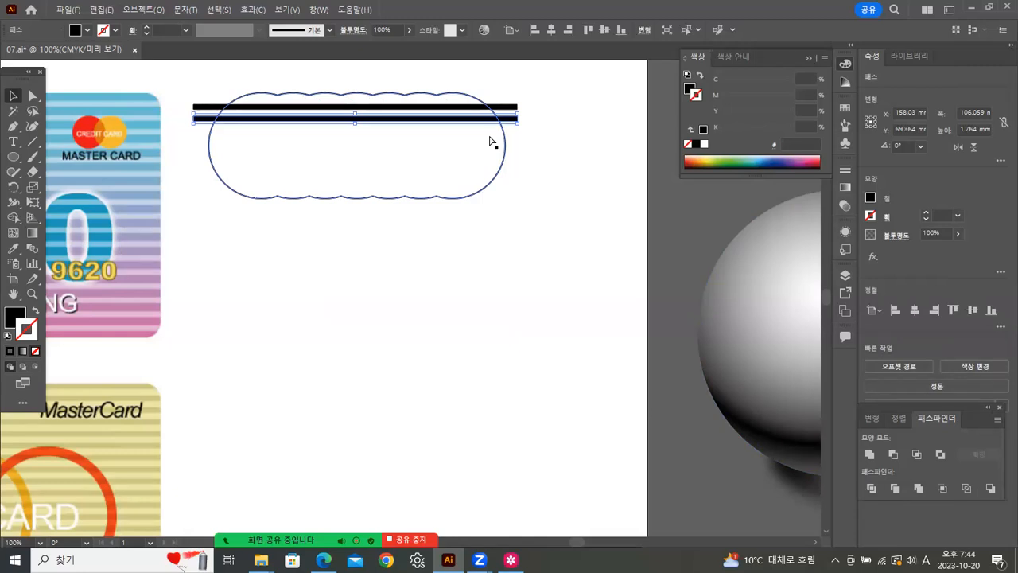
key(ctrl+d)
key(ctrl+d)
key(ctrl+d)
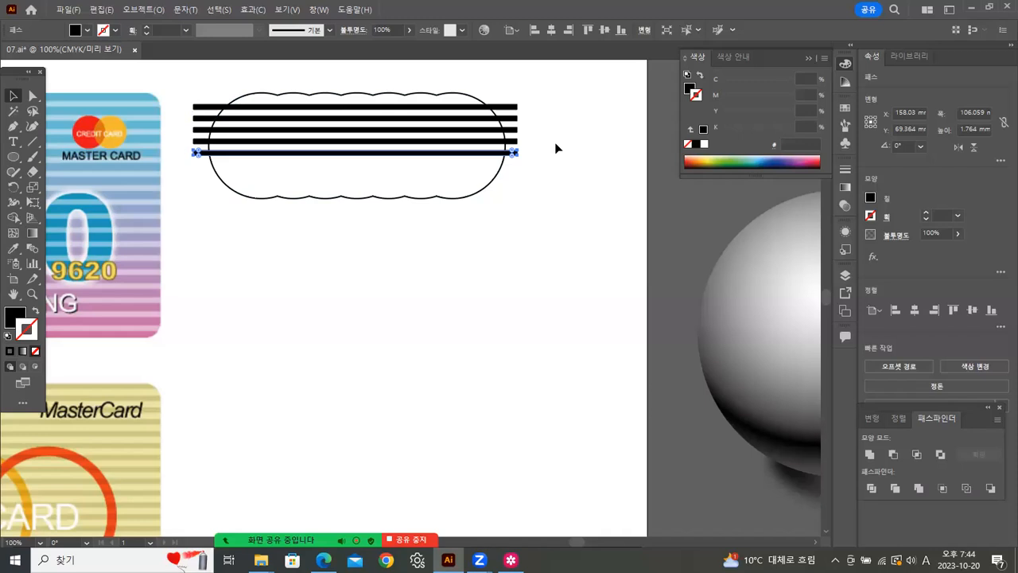
click(555, 149)
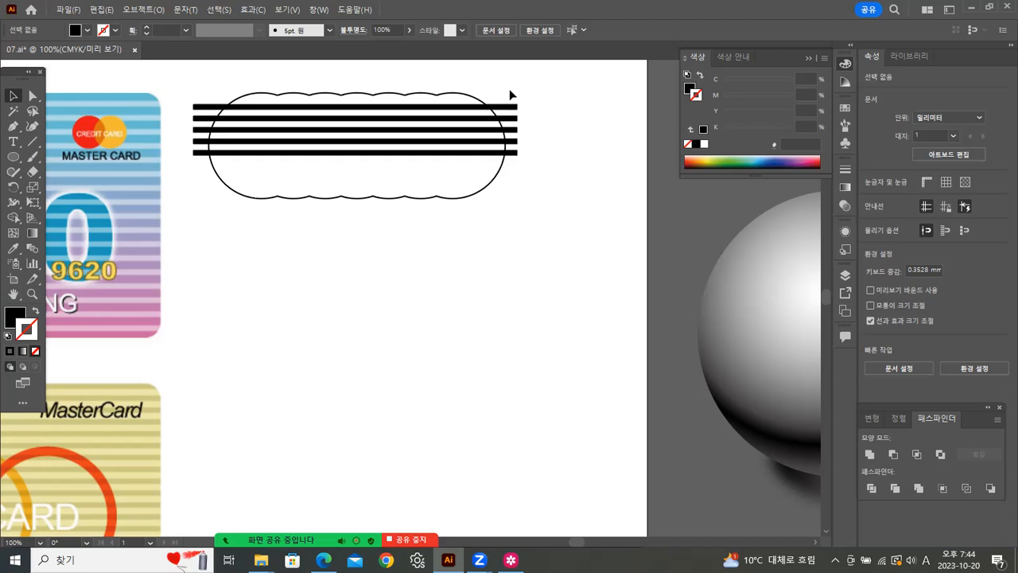
Copy all five bars straight down with the same spacing to make ten bars over the scalloped shape
click(504, 157)
click(526, 180)
click(510, 152)
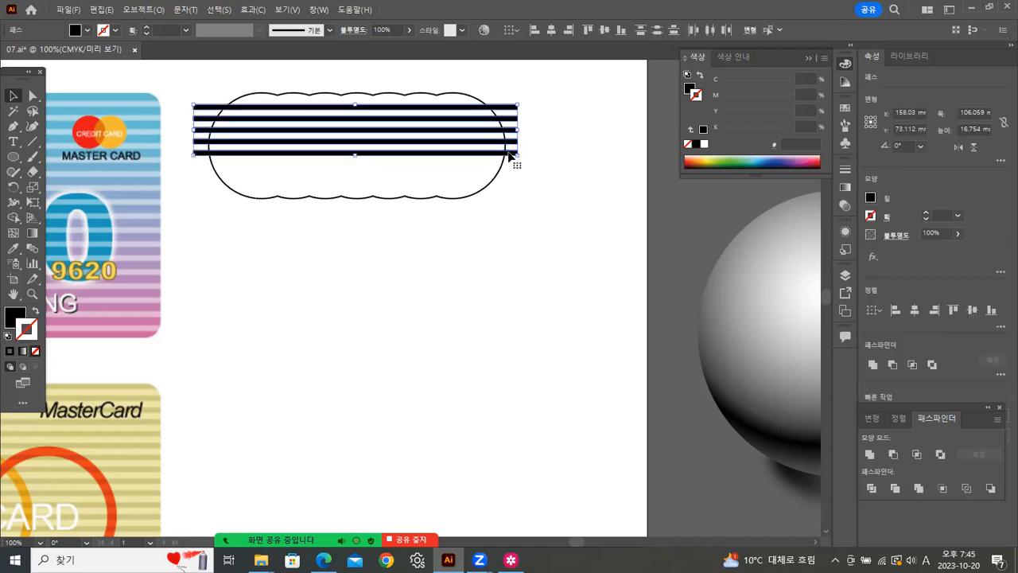
drag(509, 156, 513, 208)
click(604, 181)
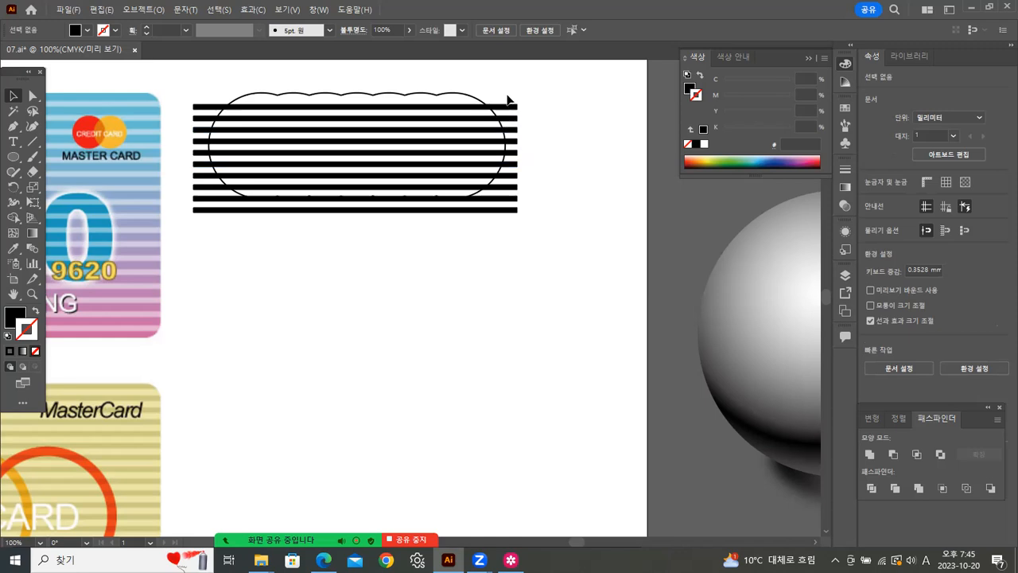
Move the ten bars up about 2.5 mm and delete the lowest bar
drag(509, 90, 553, 213)
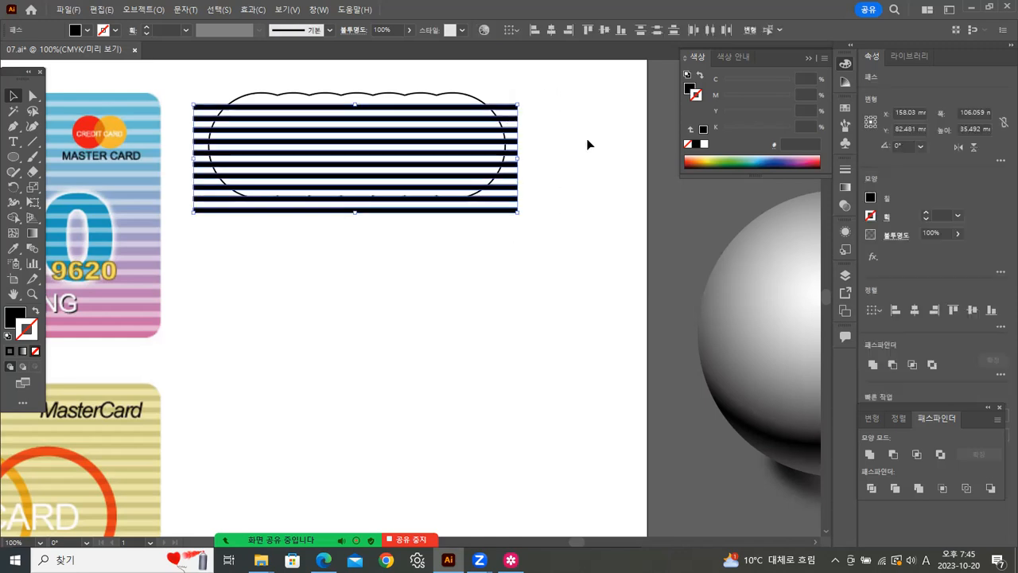
key(Up)
key(Up)
key(Up)
key(Up)
key(Up)
key(Up)
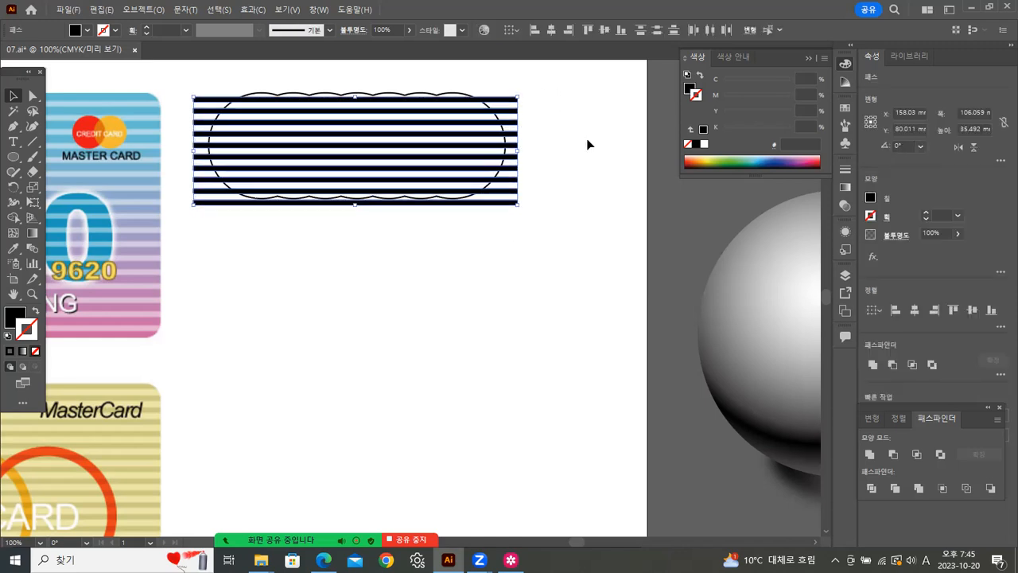
click(604, 253)
click(514, 204)
key(Delete)
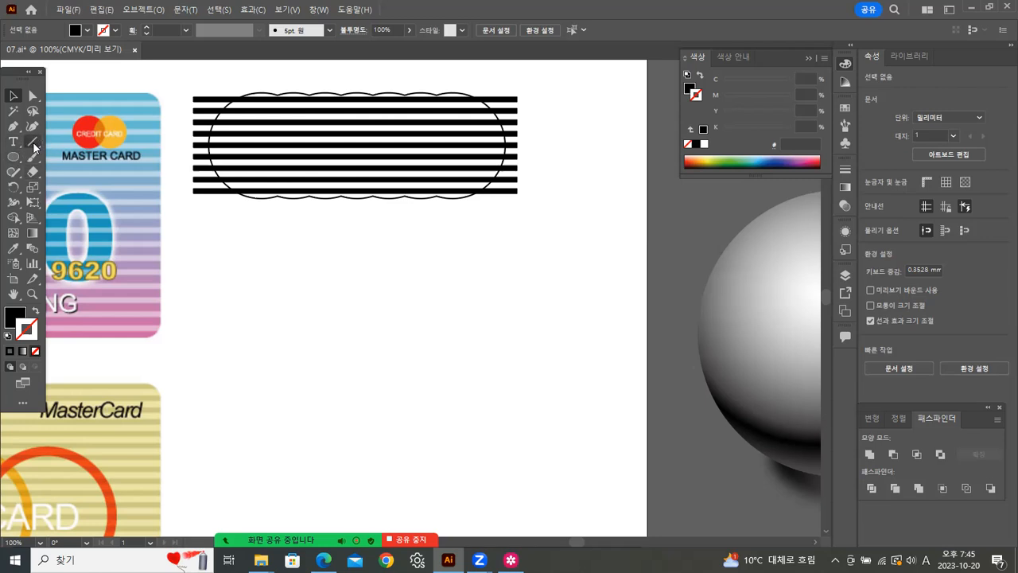
Draw a curved Pen path about 20 × 46 mm across the scalloped shape's left end, with no fill and a black stroke
click(13, 125)
scroll(254, 68, up, 1)
click(256, 101)
drag(230, 220, 179, 272)
drag(128, 347, 106, 332)
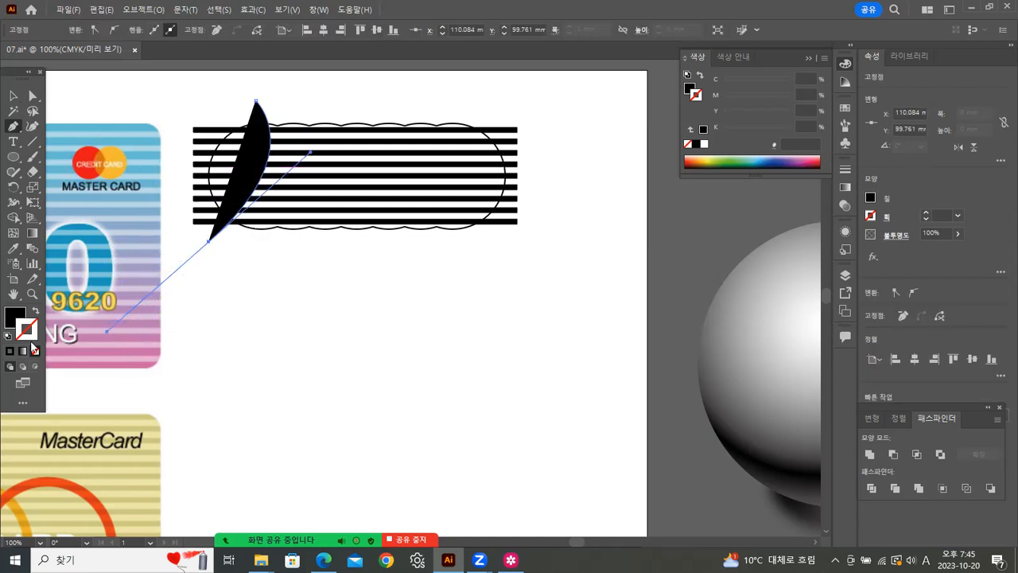
click(34, 311)
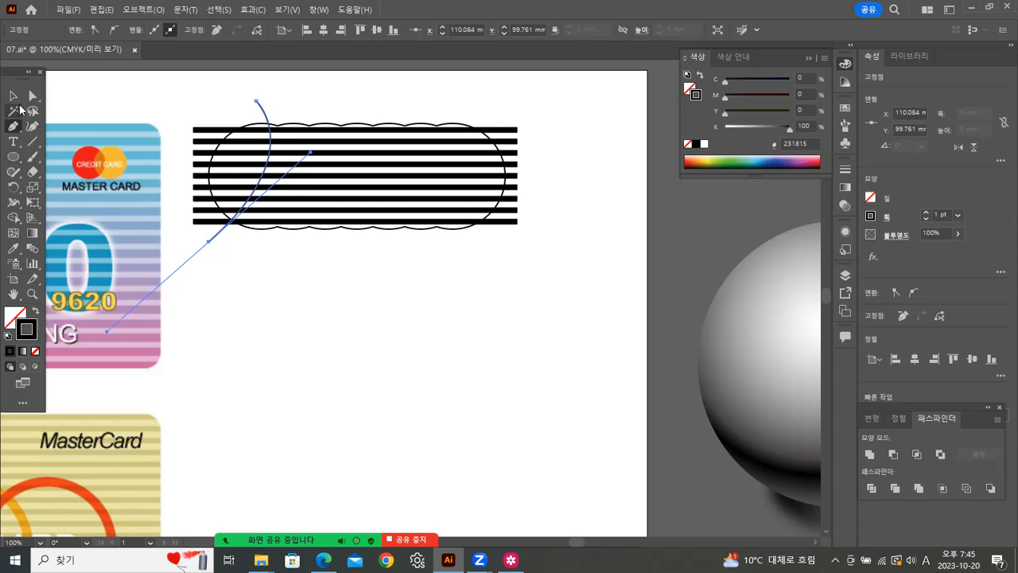
click(13, 97)
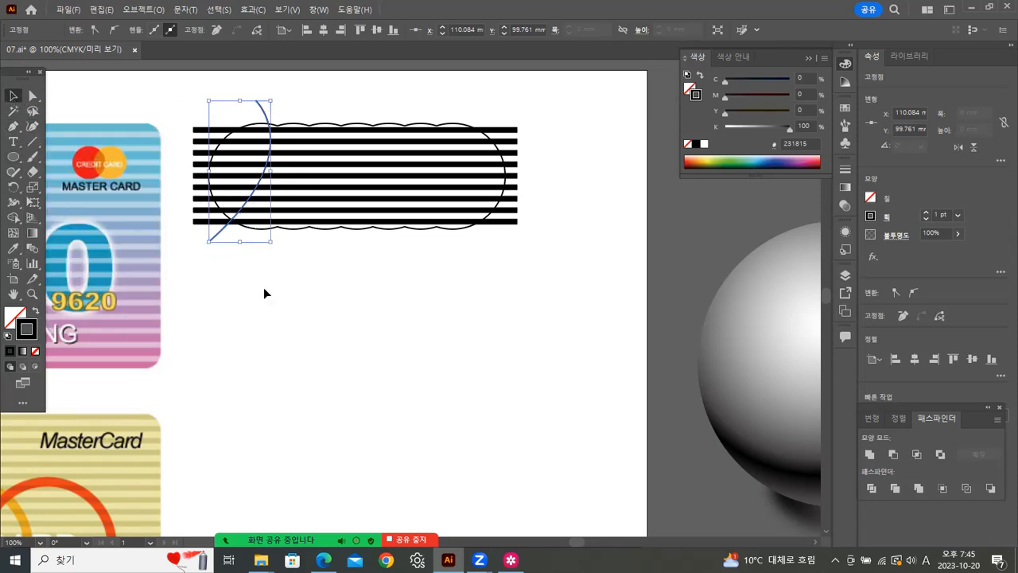
click(318, 255)
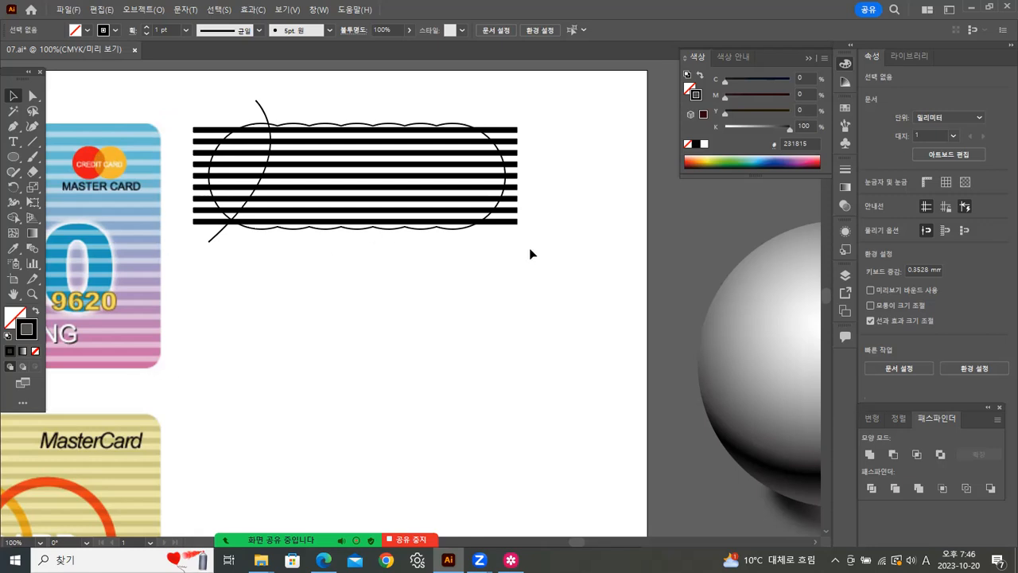
Copy the scalloped shape and paste the copy in front of the original
click(458, 124)
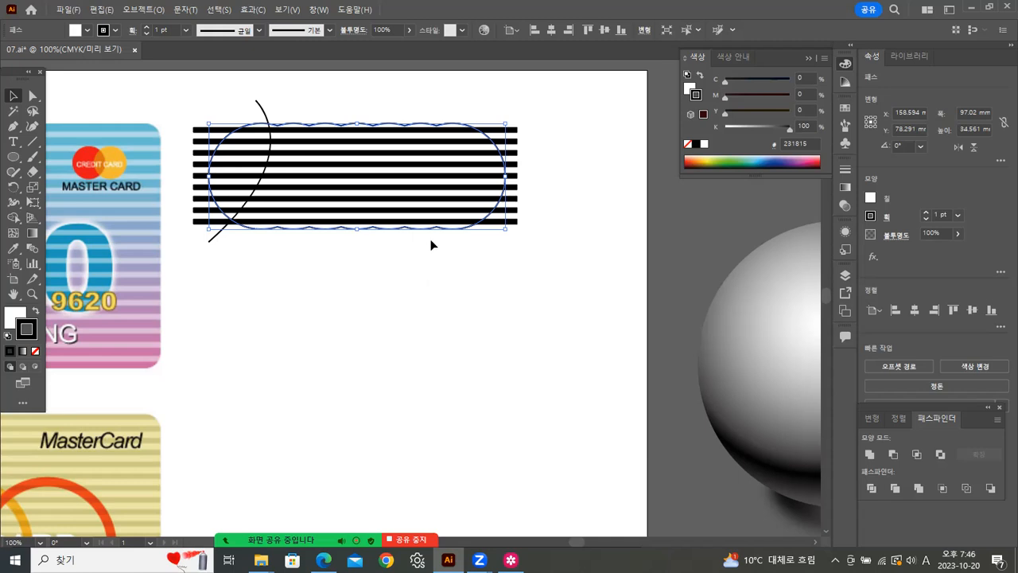
click(472, 106)
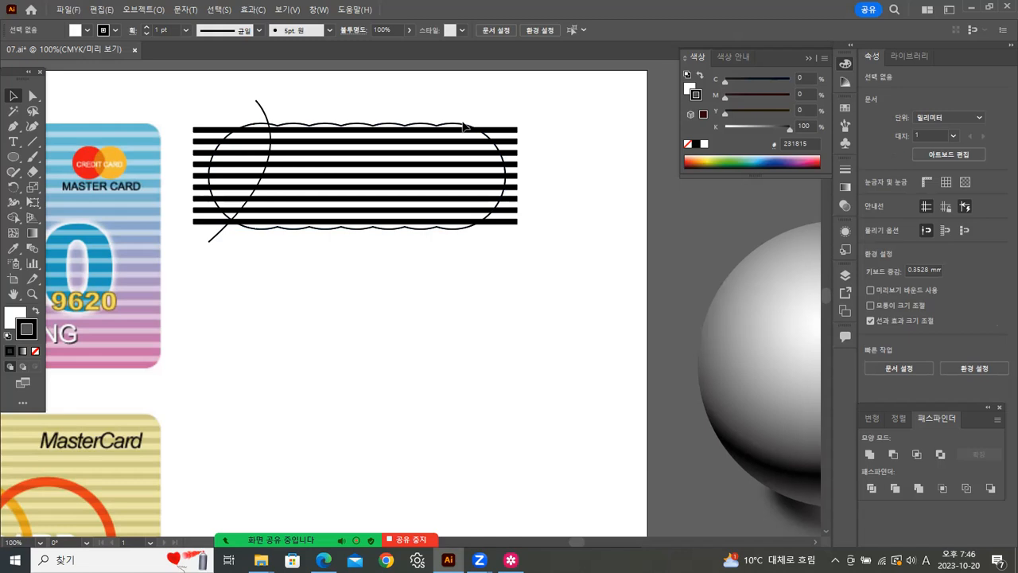
Try making a clipping mask from the bars, scalloped shapes and curved line together, then undo it
mouse_move(199, 85)
mouse_down()
mouse_move(217, 108)
mouse_move(524, 267)
mouse_up()
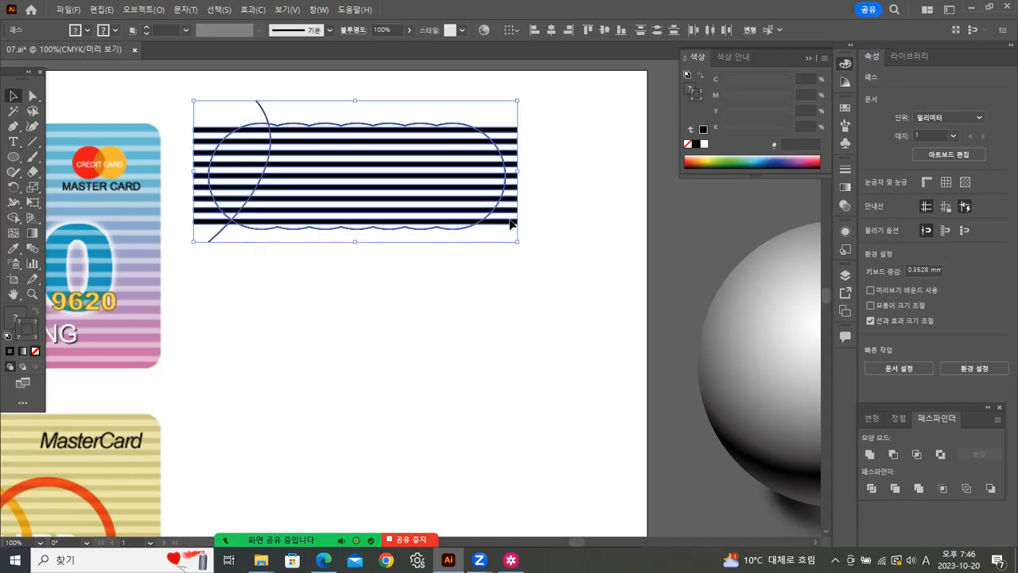
right_click(481, 137)
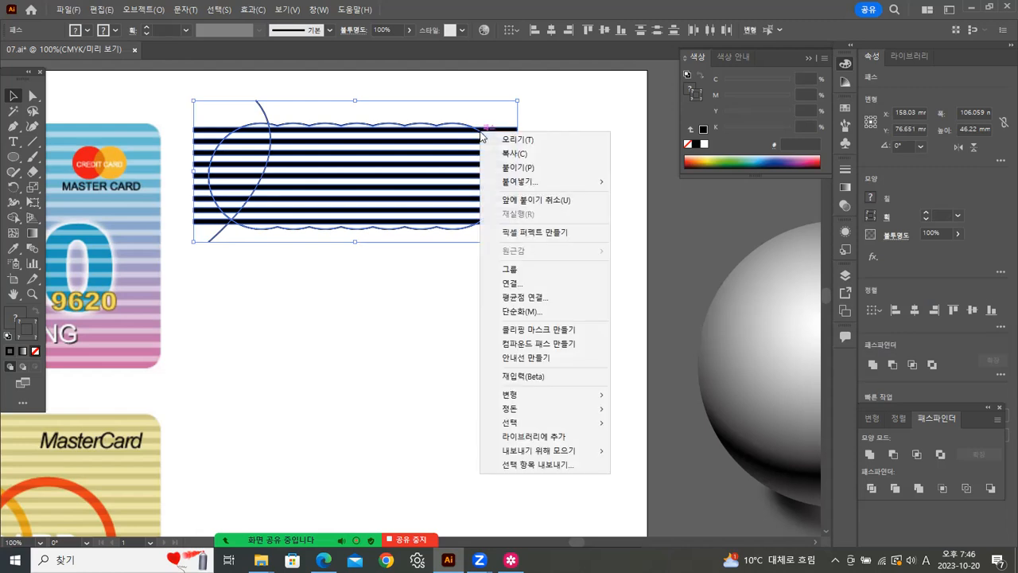
click(522, 331)
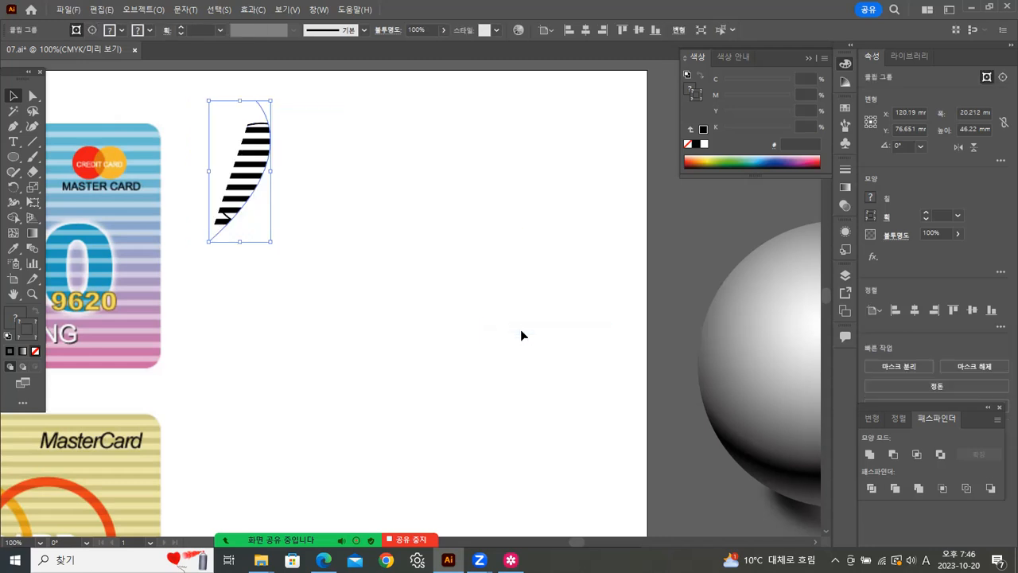
click(484, 382)
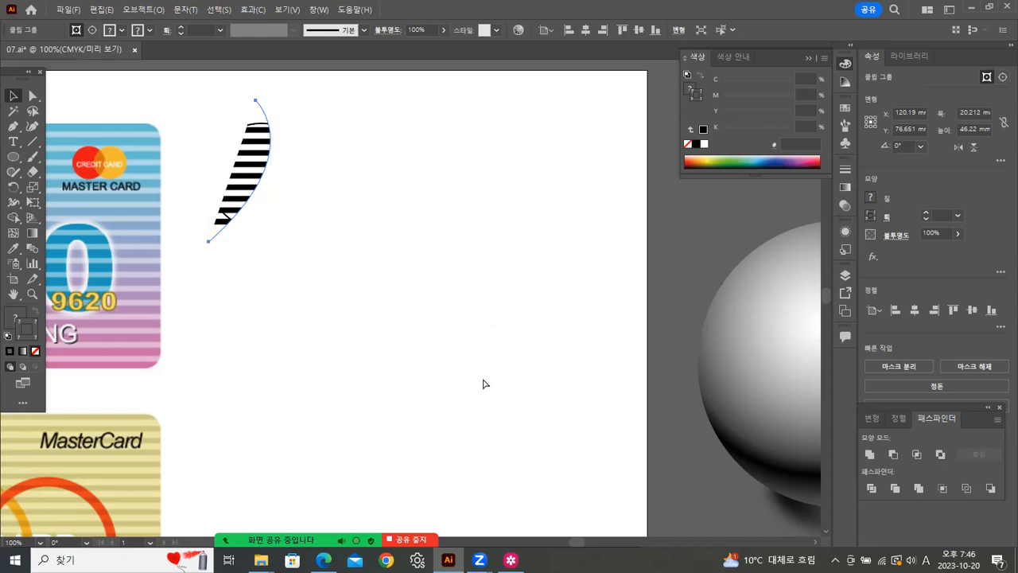
key(ctrl+z)
click(353, 420)
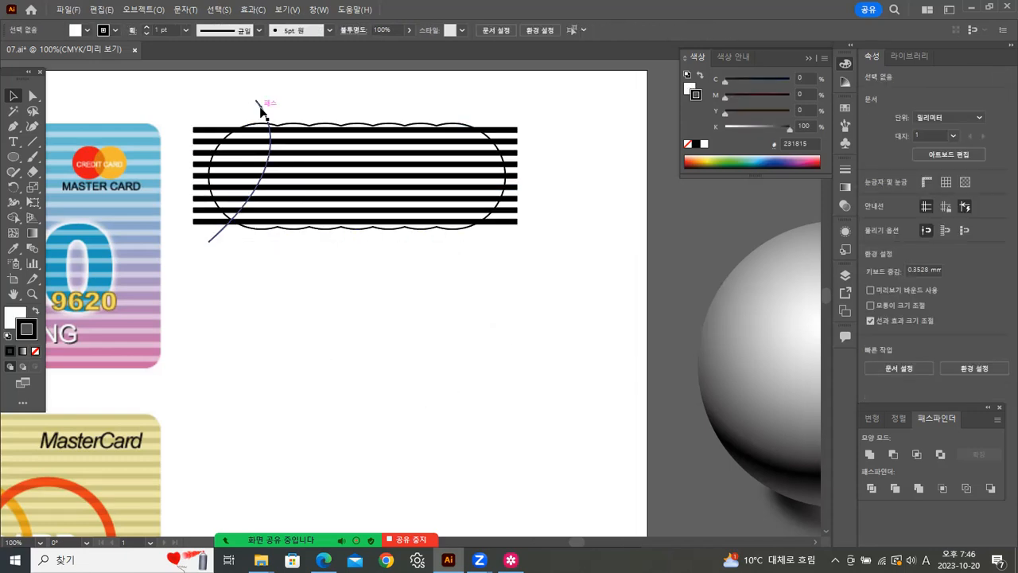
Bring the scalloped shape to the front, above the bars and the curved line
click(460, 127)
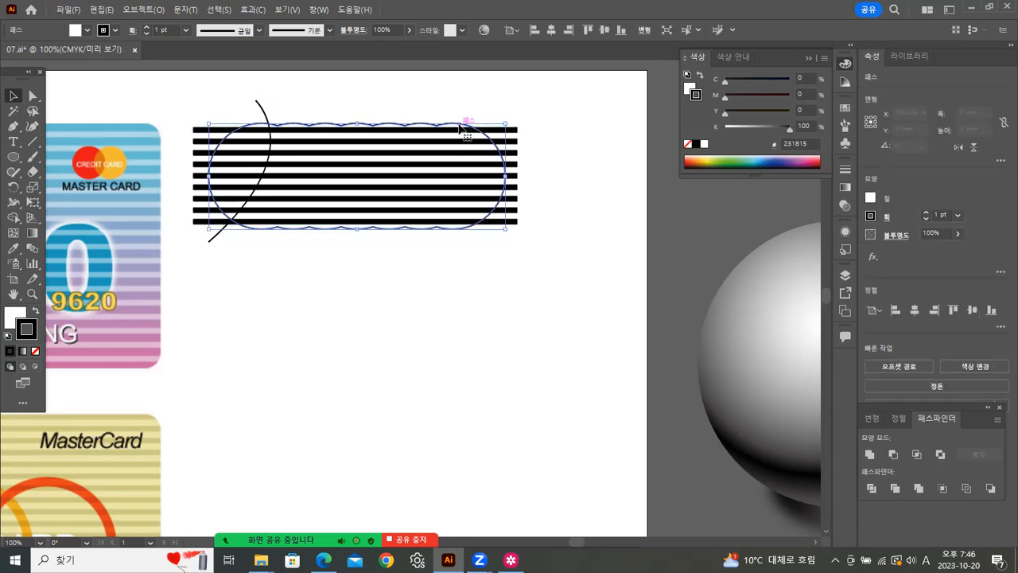
right_click(460, 125)
mouse_move(513, 437)
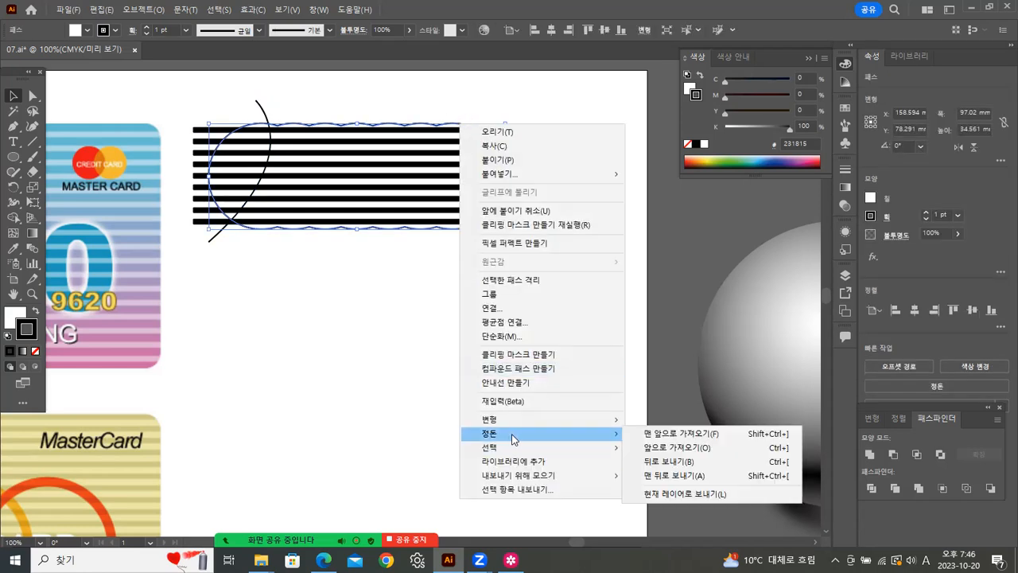
click(659, 437)
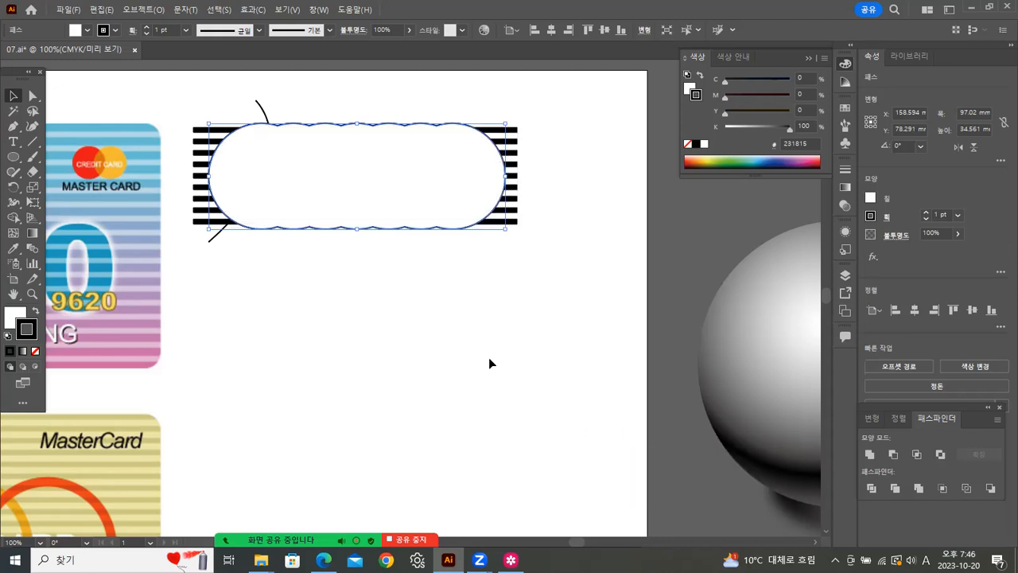
click(384, 308)
Make a clipping mask from the bars, the curved line and the scalloped shapes, using the front scalloped shape as the mask
drag(198, 93, 523, 294)
right_click(473, 191)
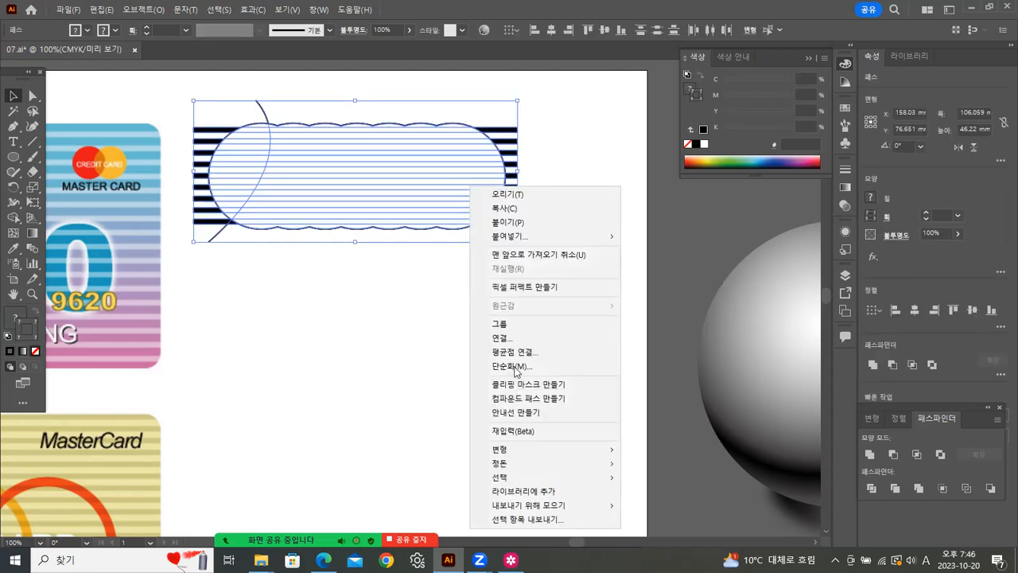
click(531, 385)
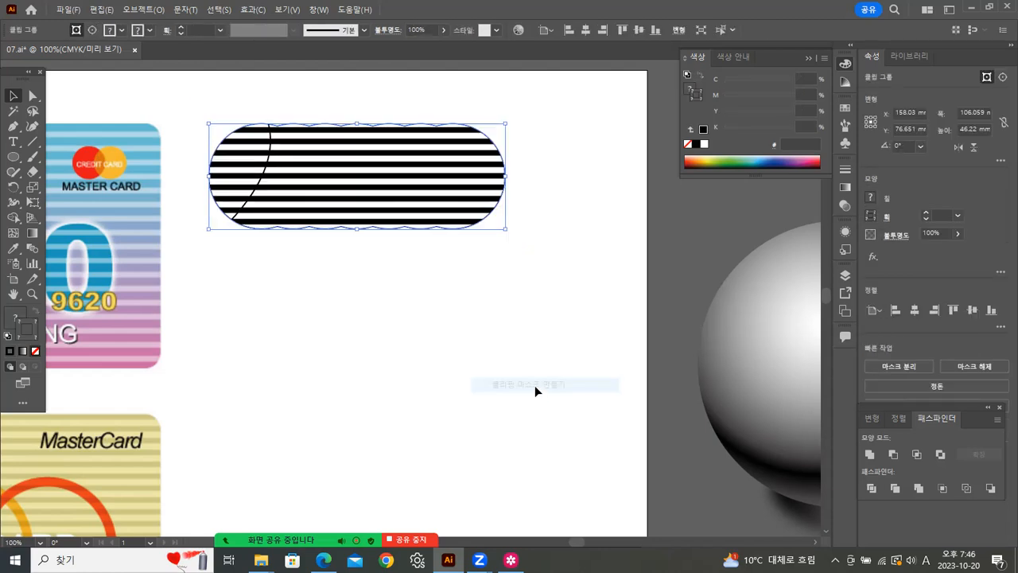
click(472, 337)
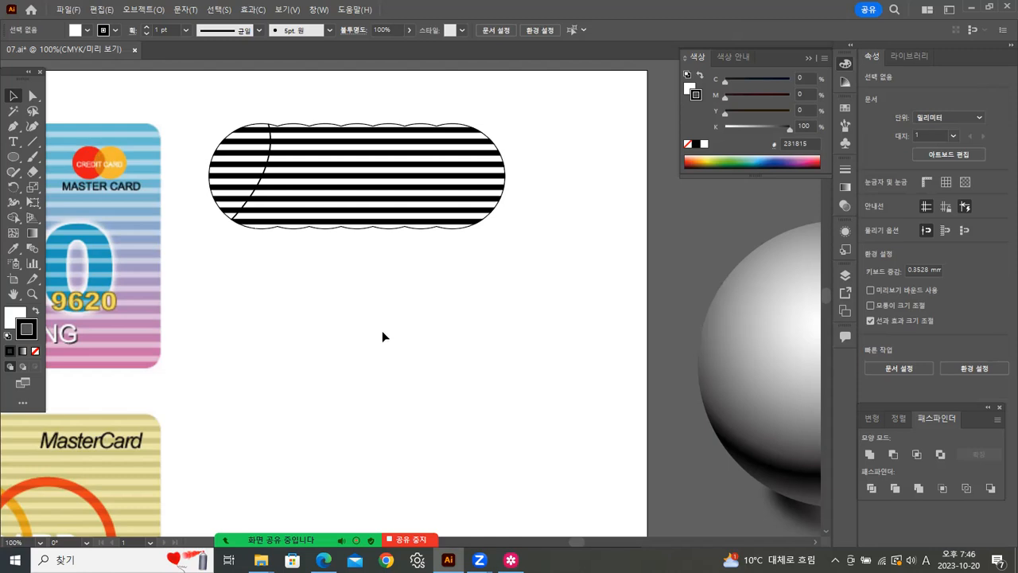
click(458, 126)
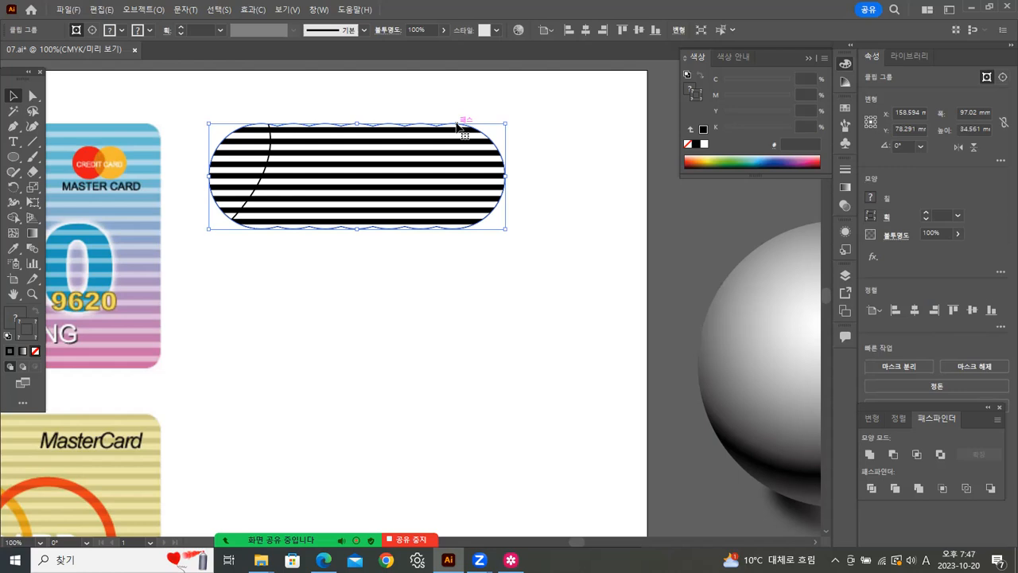
click(406, 375)
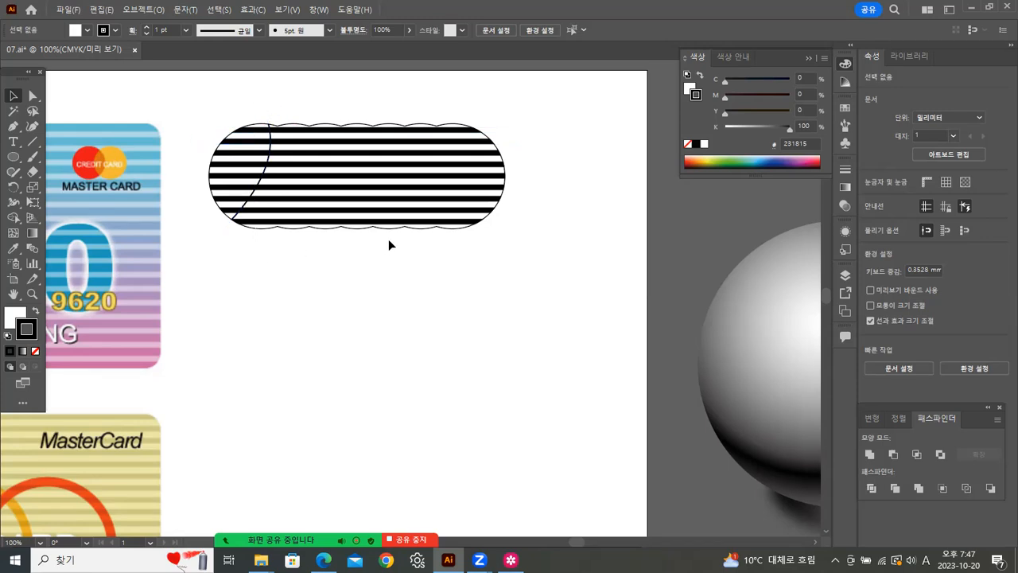
click(470, 127)
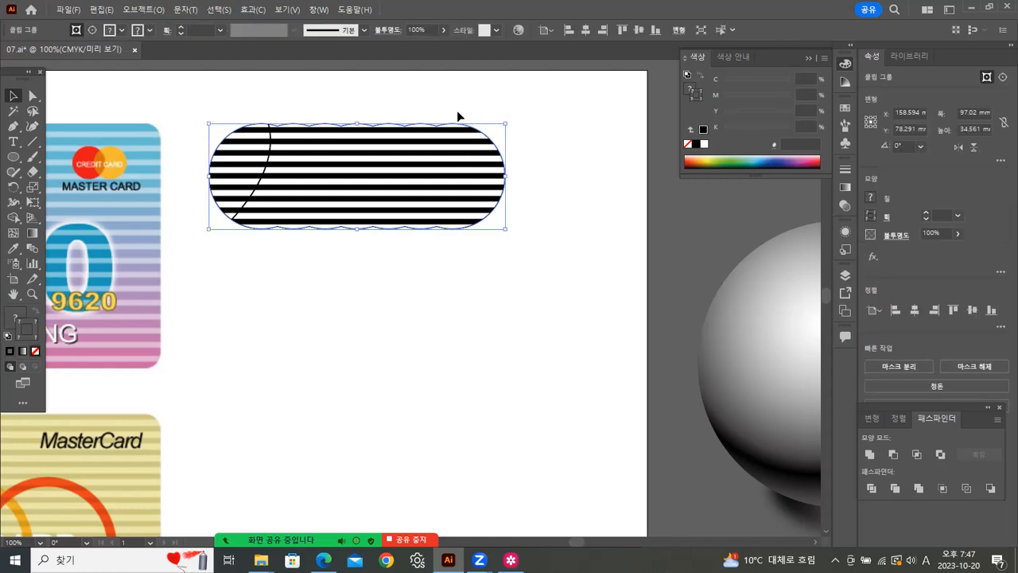
drag(223, 97, 495, 291)
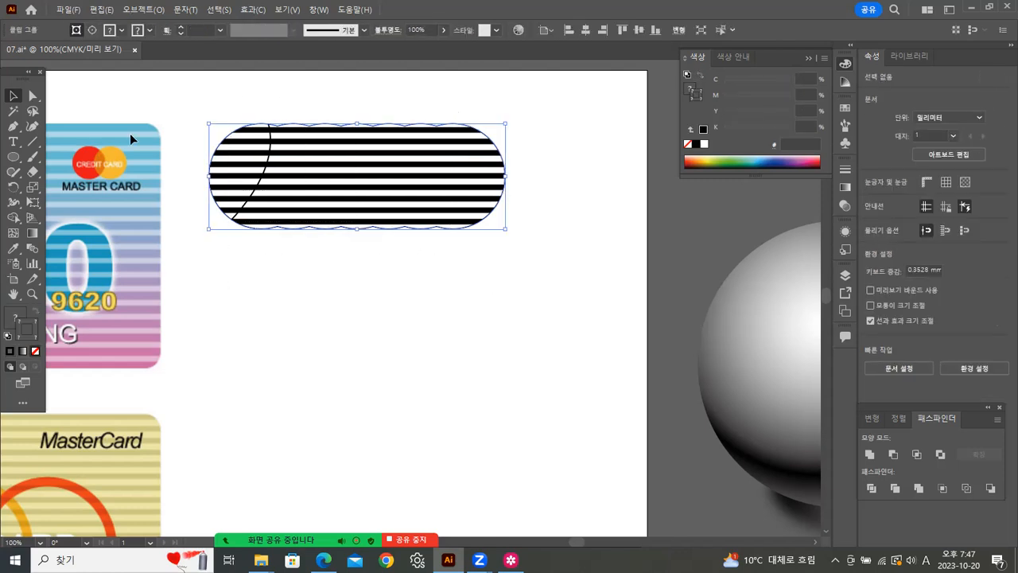
click(487, 110)
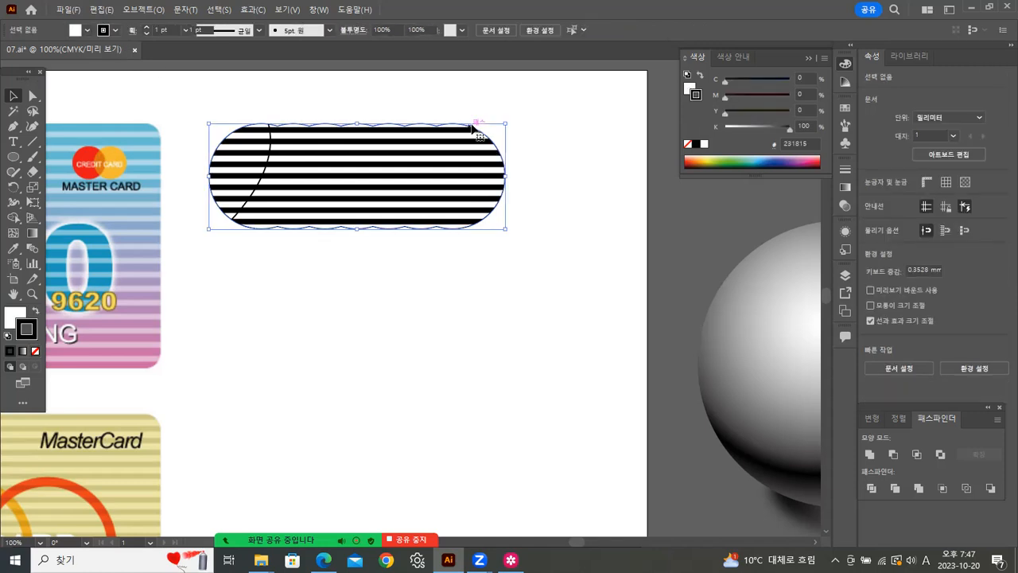
Release the clipping mask on the striped scalloped group
click(476, 133)
right_click(480, 135)
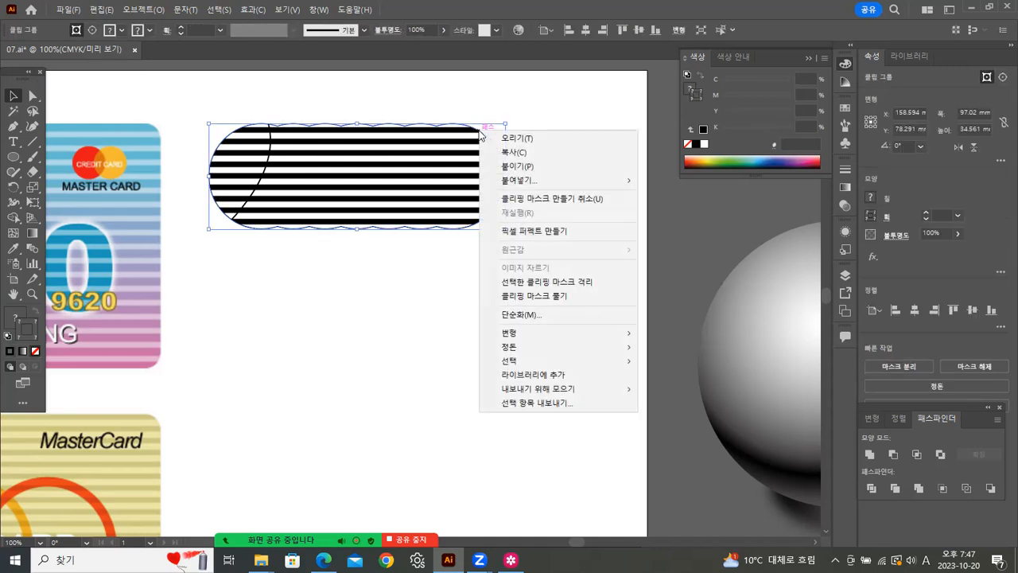
click(539, 296)
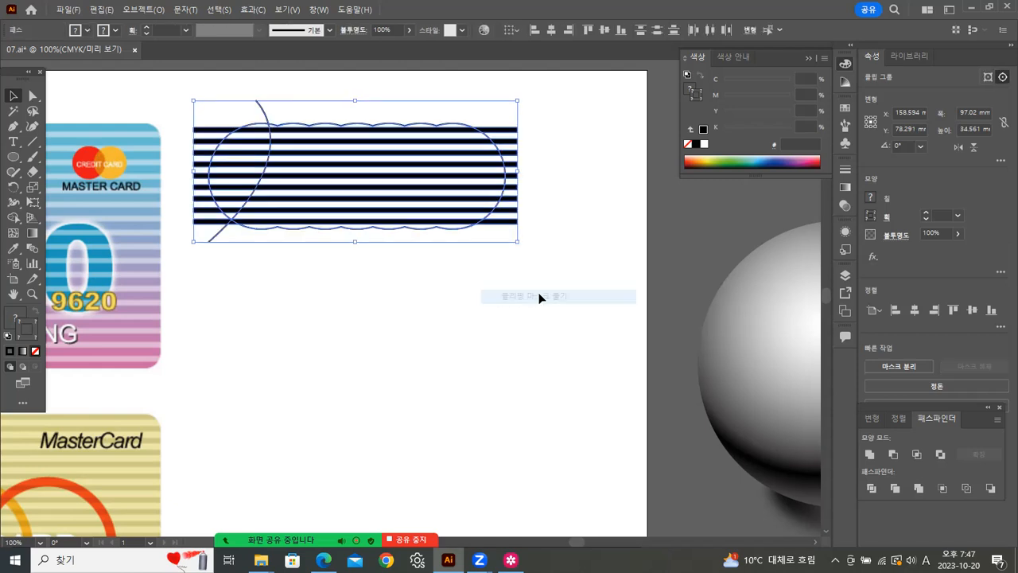
click(626, 266)
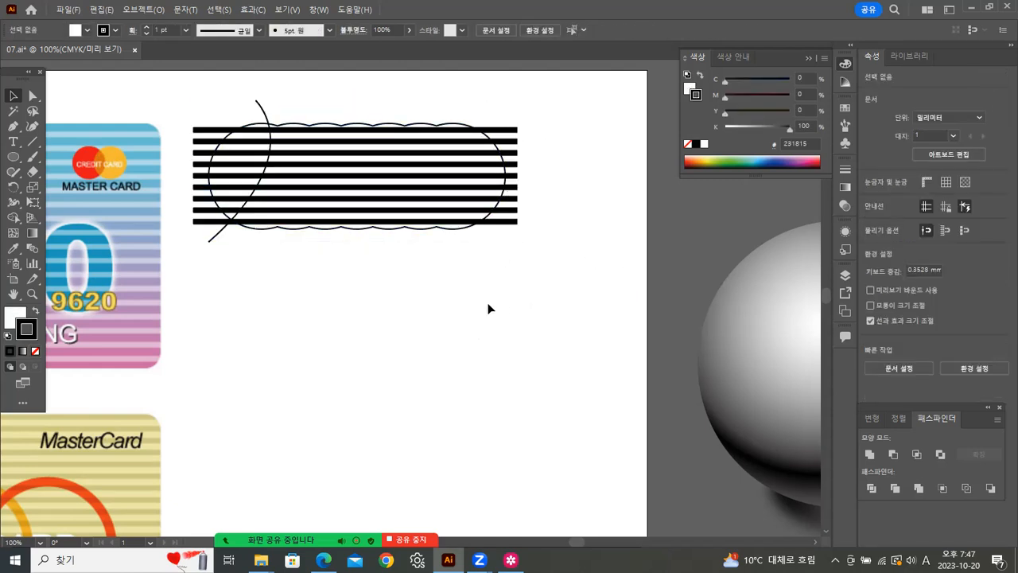
Divide the bars, scalloped shapes and curved line where they overlap using Pathfinder Divide, and ungroup the resulting pieces
mouse_move(209, 103)
mouse_down()
mouse_move(318, 238)
mouse_move(505, 282)
mouse_move(516, 271)
mouse_up()
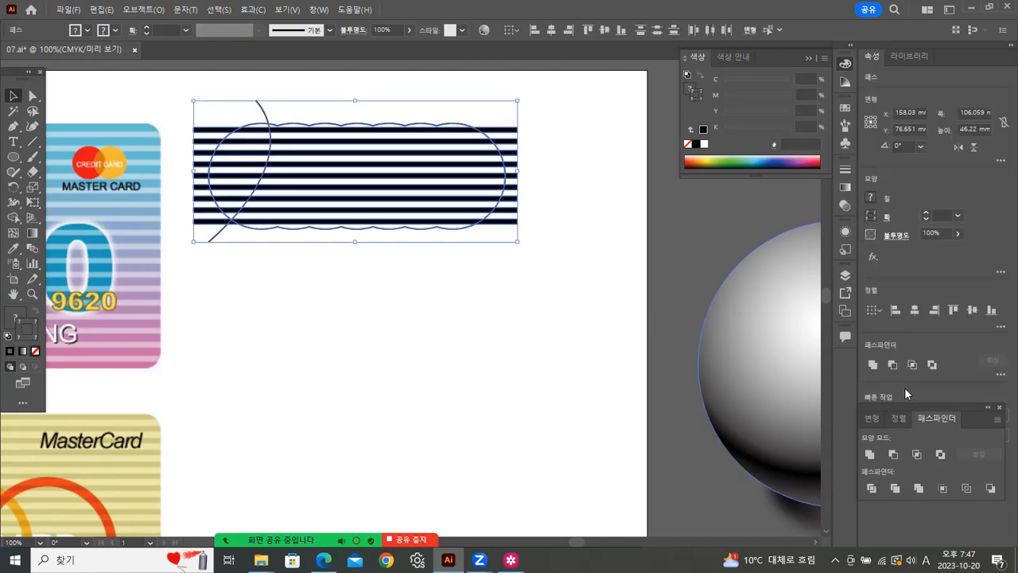
click(871, 488)
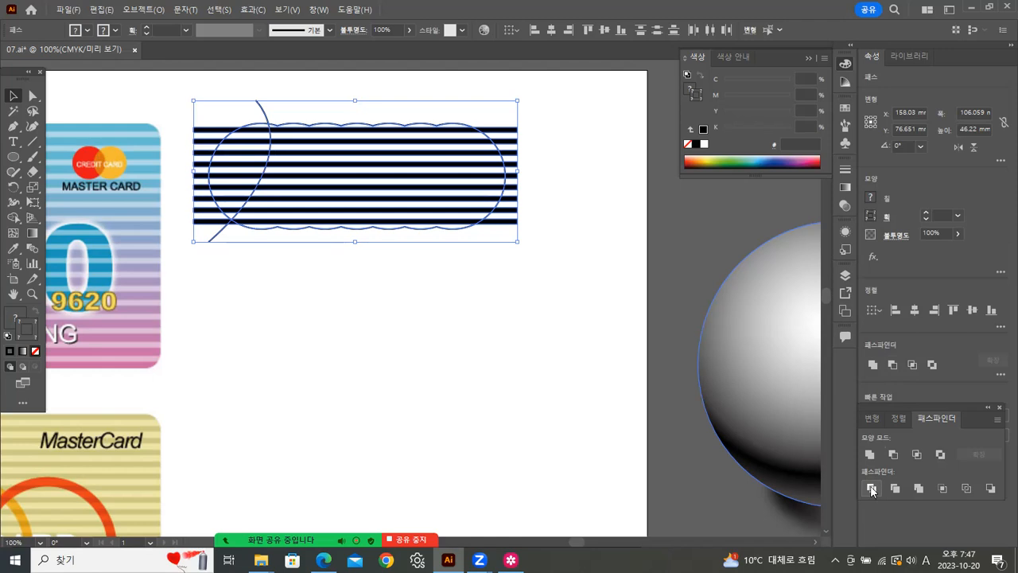
click(622, 302)
click(492, 175)
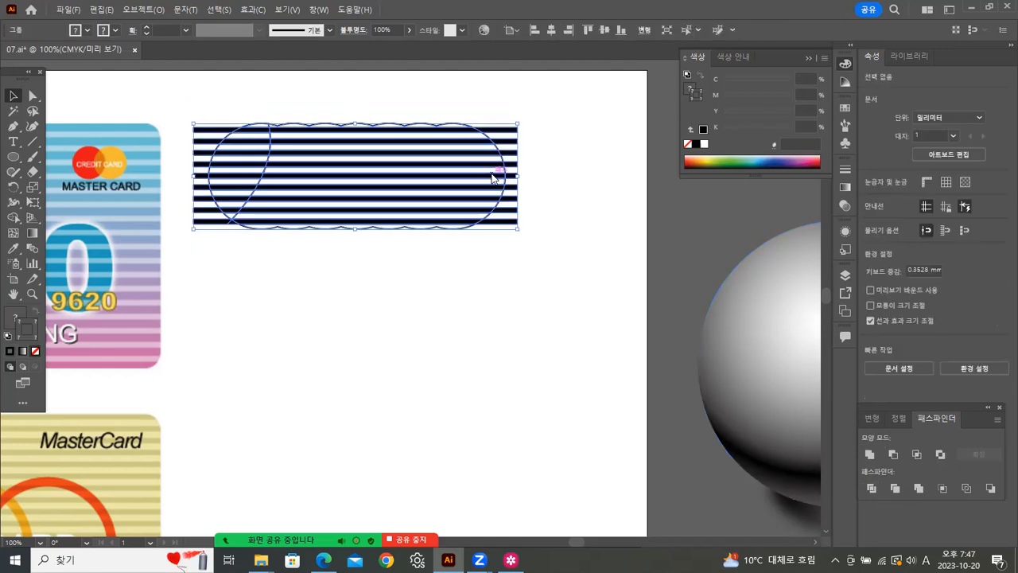
right_click(493, 174)
click(528, 340)
Delete the divided stripe pieces that extend beyond the scalloped shape's right end
drag(501, 97, 528, 145)
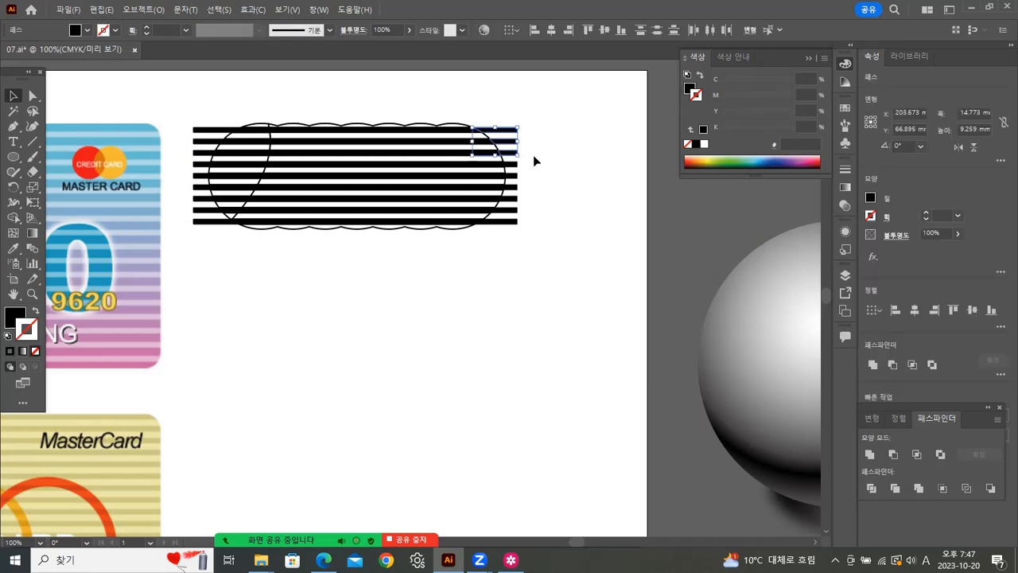
key(Delete)
drag(546, 210, 546, 209)
drag(543, 202, 514, 136)
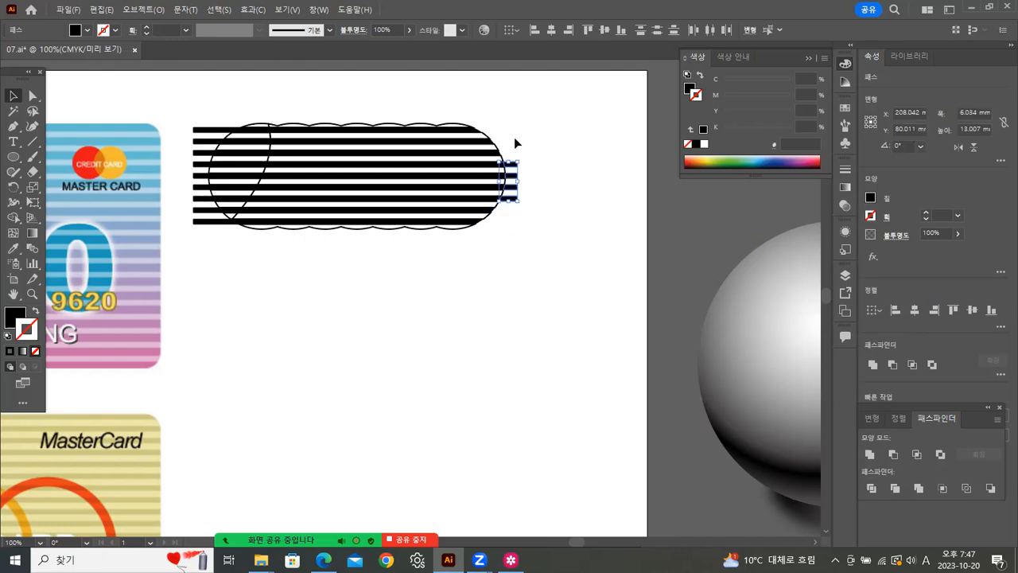
key(Delete)
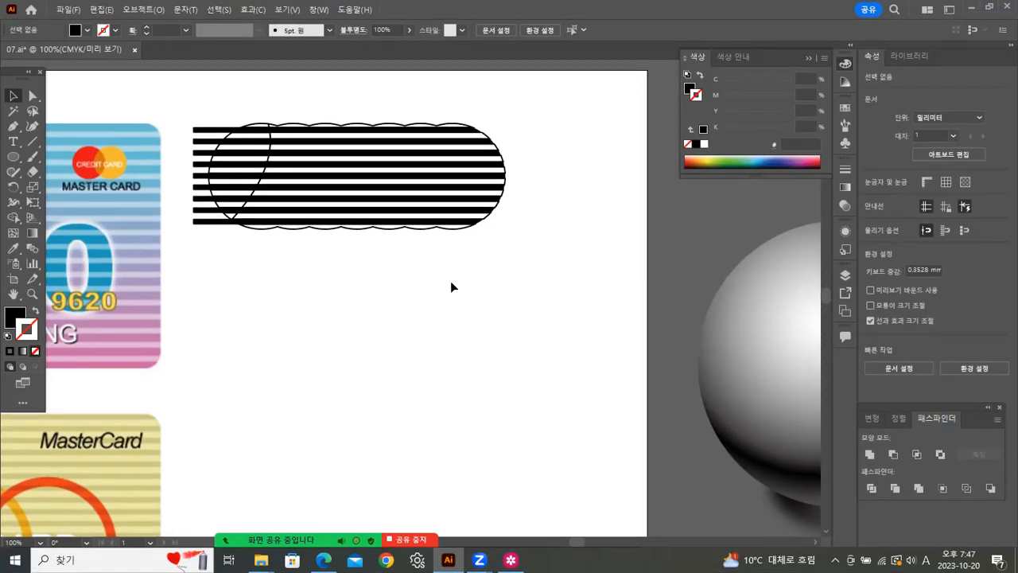
Delete all the remaining striped practice artwork
drag(202, 91, 528, 256)
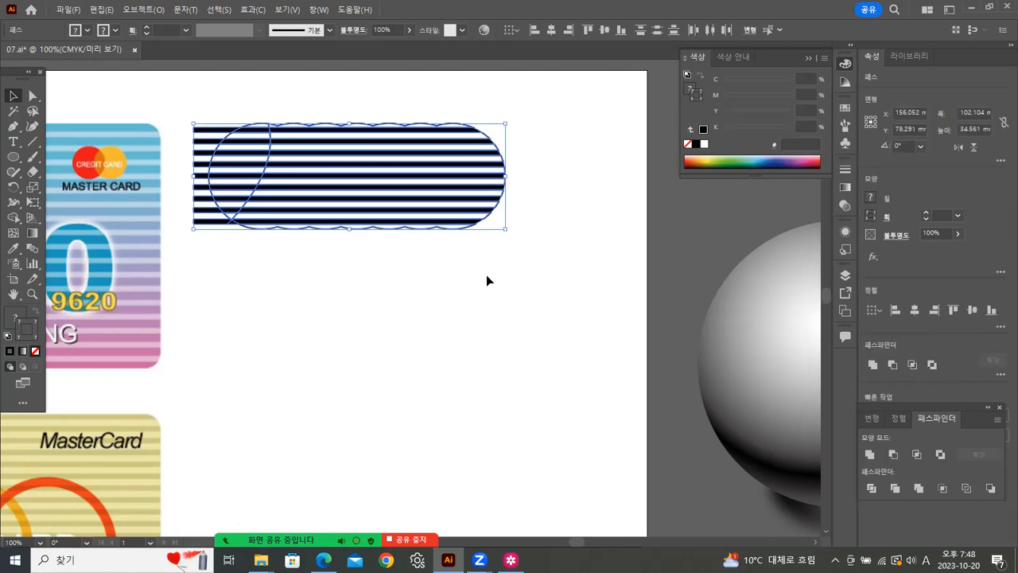
key(Delete)
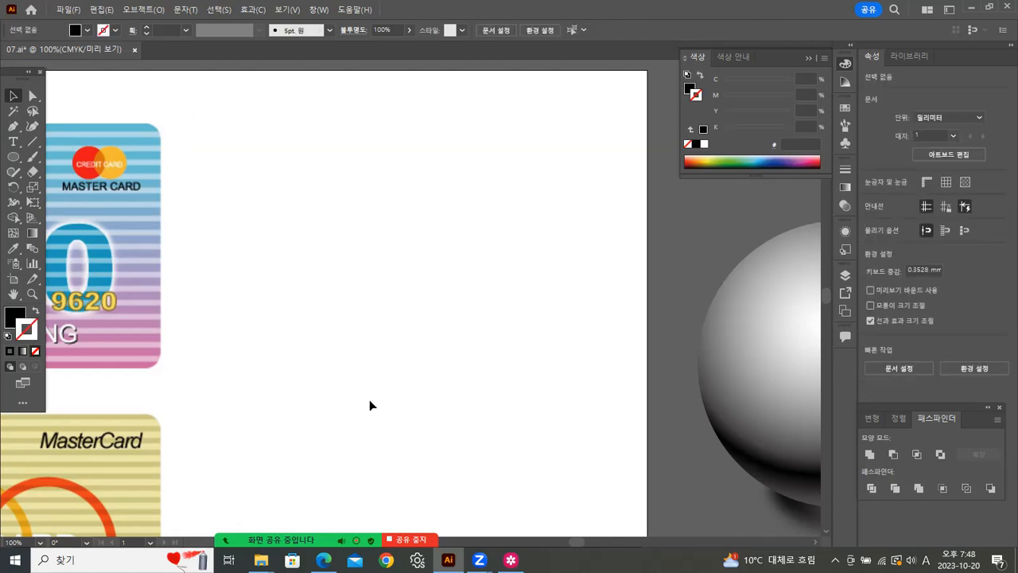
Draw a circle about 40 mm in diameter beside the blue card and place a partly overlapping copy to its right
drag(151, 323, 375, 316)
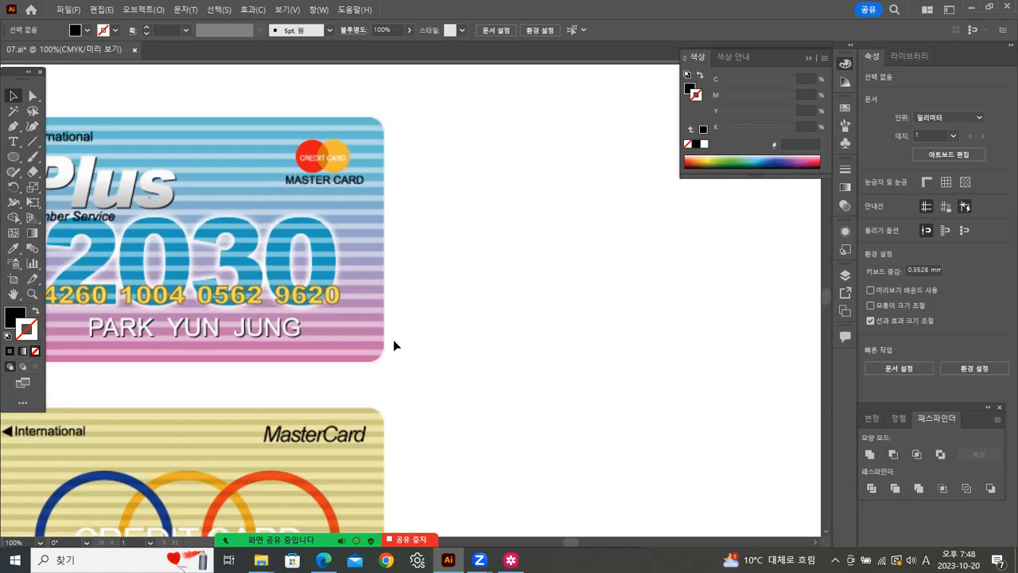
drag(466, 333, 415, 351)
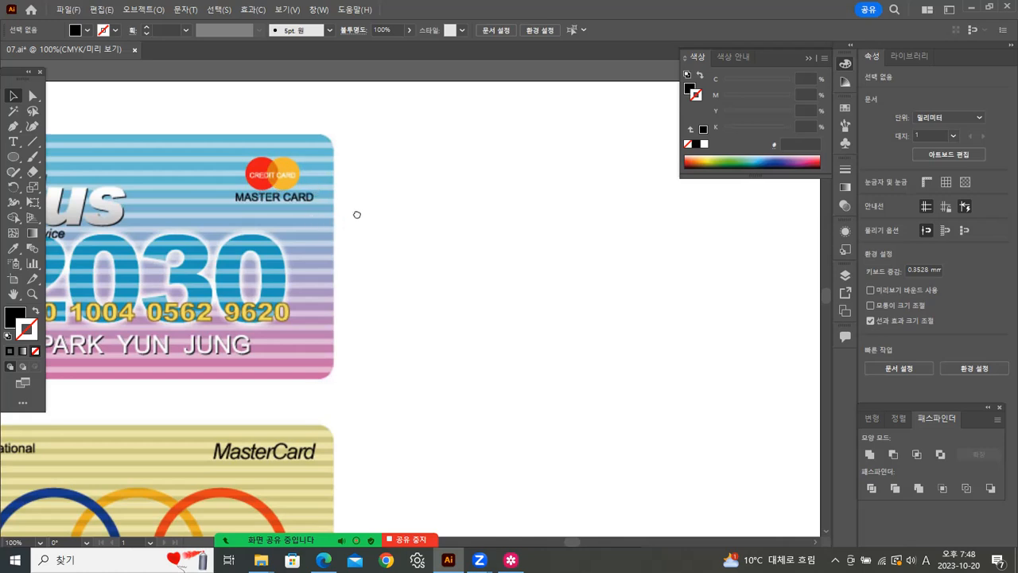
click(13, 157)
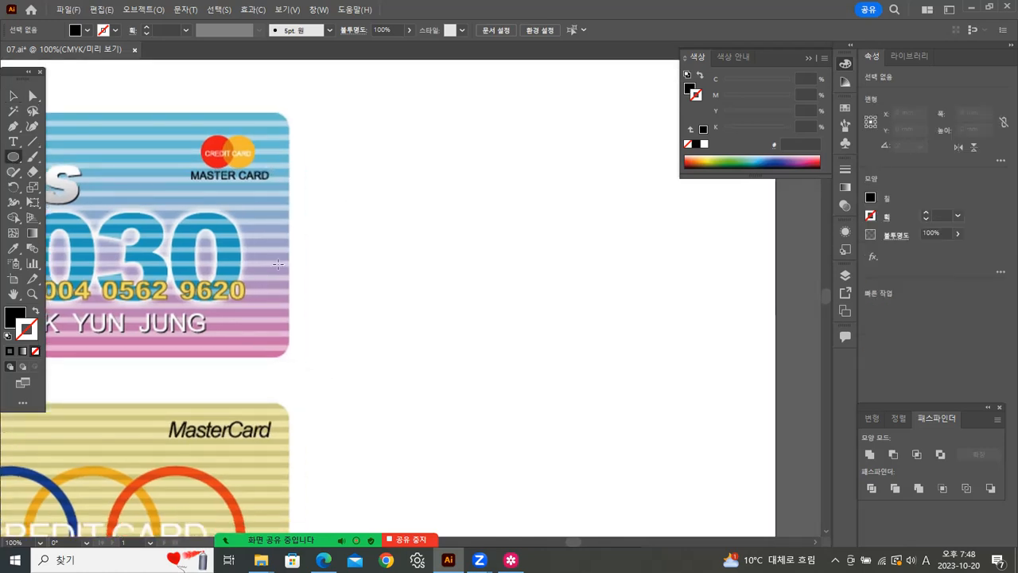
drag(379, 170, 503, 294)
click(20, 100)
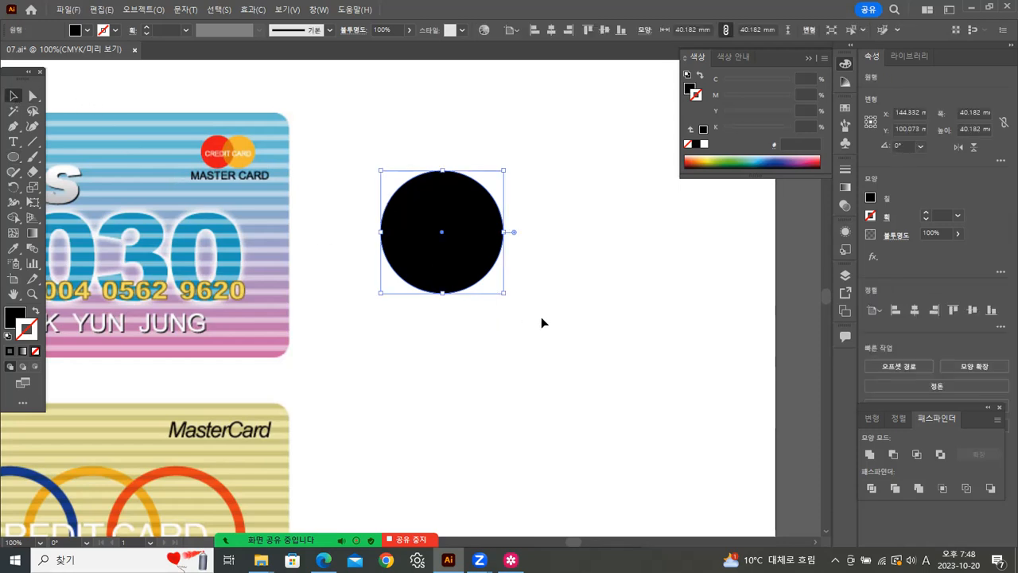
drag(437, 231, 526, 234)
click(533, 130)
Give both circles an orange fill (ED701A) with no stroke
drag(453, 142, 532, 198)
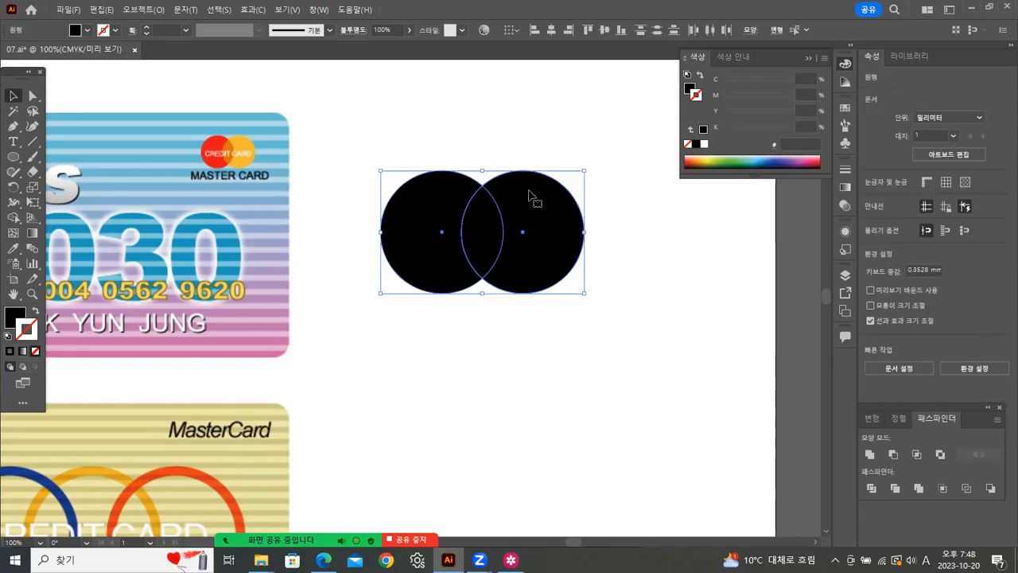
click(706, 158)
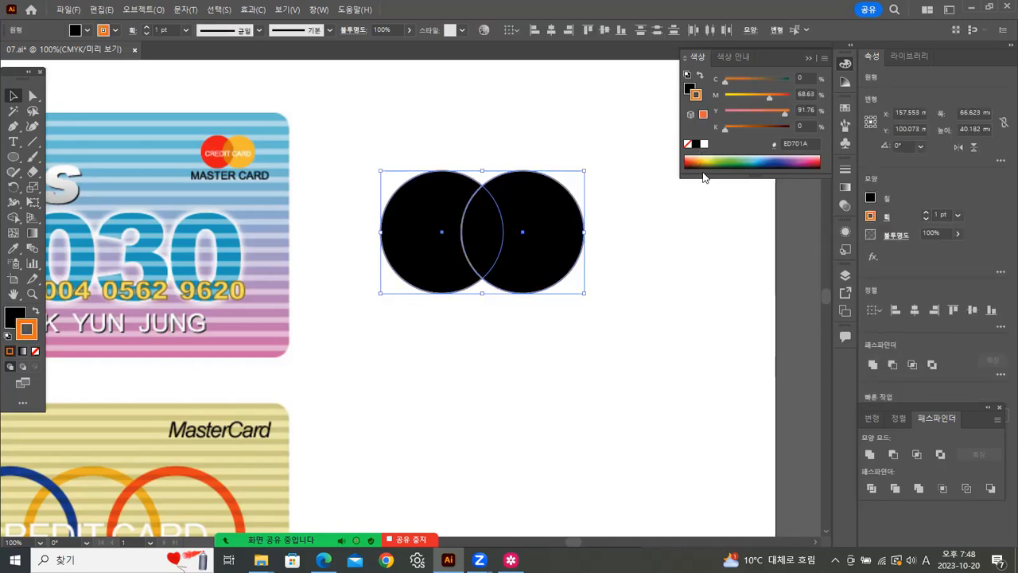
click(34, 312)
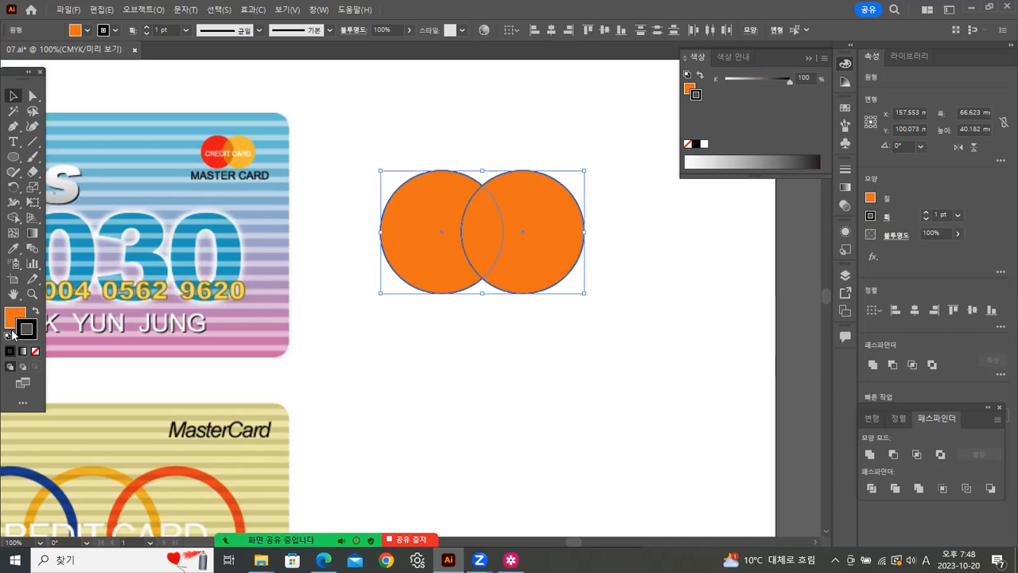
click(35, 351)
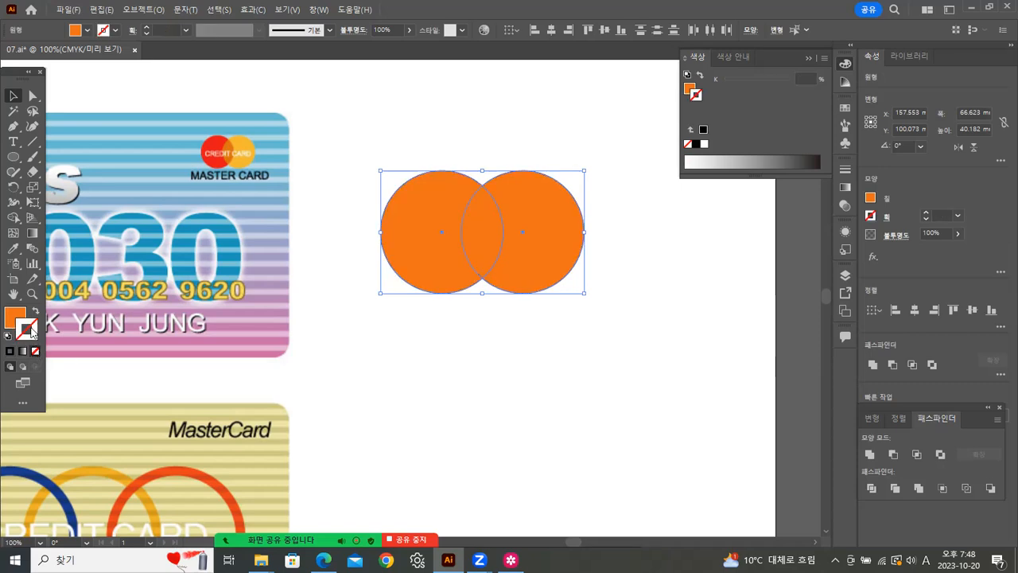
click(393, 341)
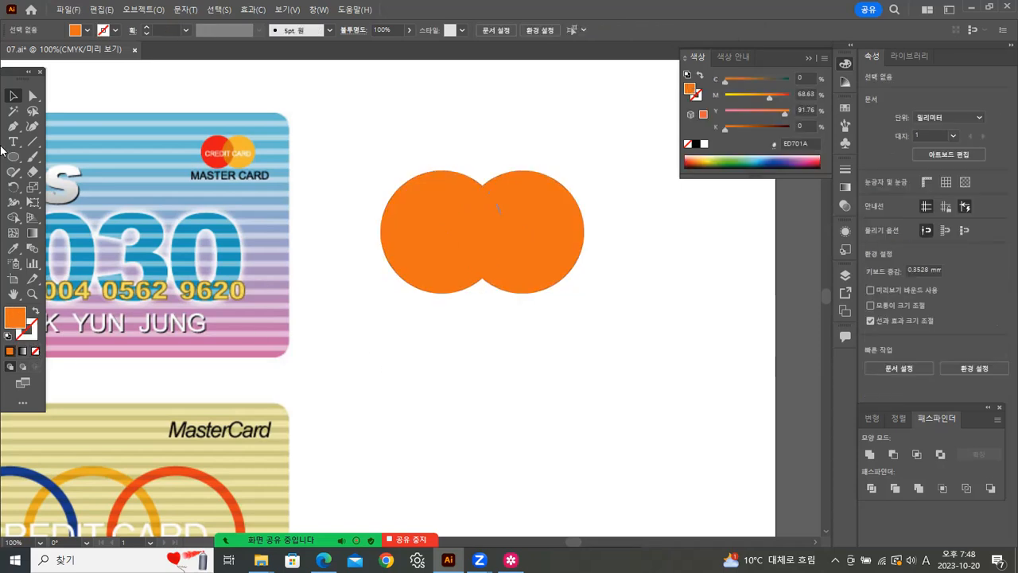
Recolor the right circle yellow (FFF100) and the left circle red (E60012)
click(551, 246)
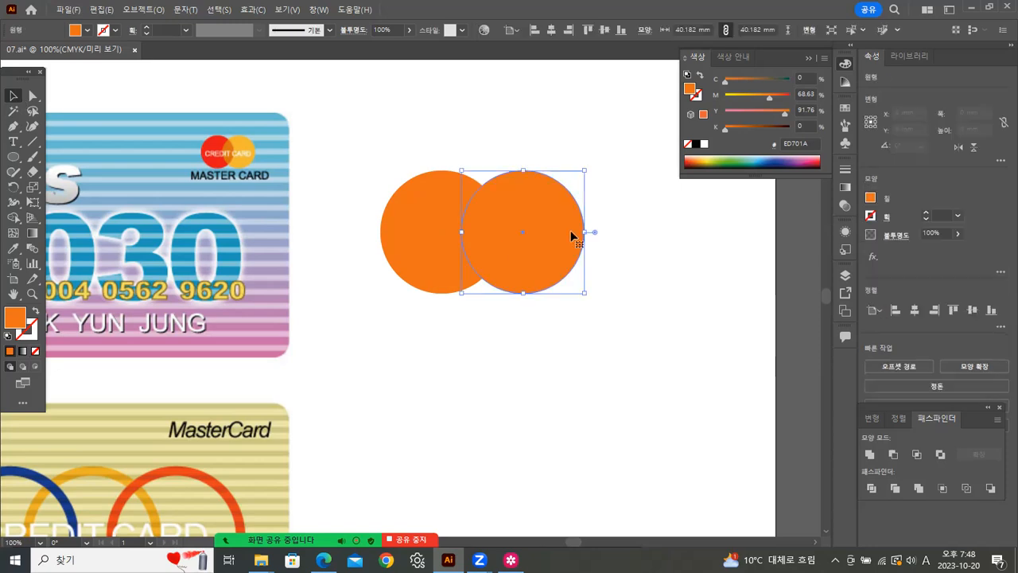
drag(770, 103, 798, 113)
click(408, 202)
click(524, 135)
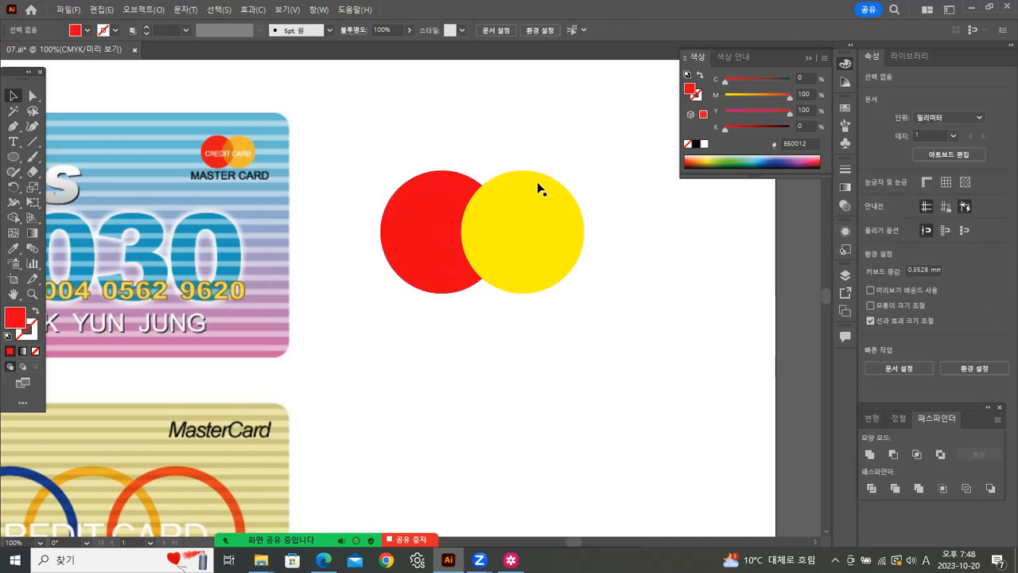
Lower the yellow circle's opacity to 43% with the Transparency settings
drag(440, 153, 522, 246)
click(756, 256)
click(541, 264)
click(540, 260)
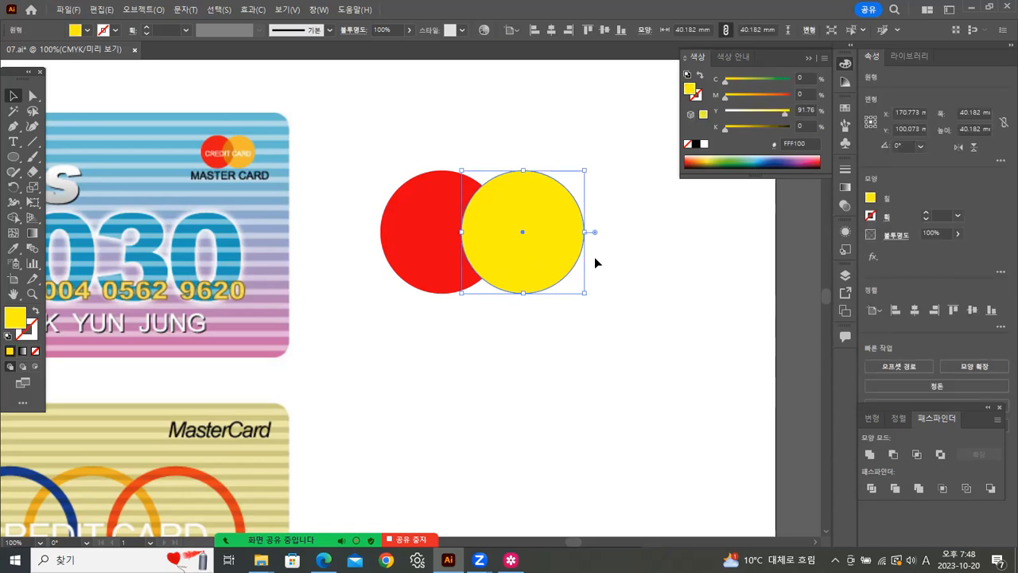
drag(845, 294, 833, 315)
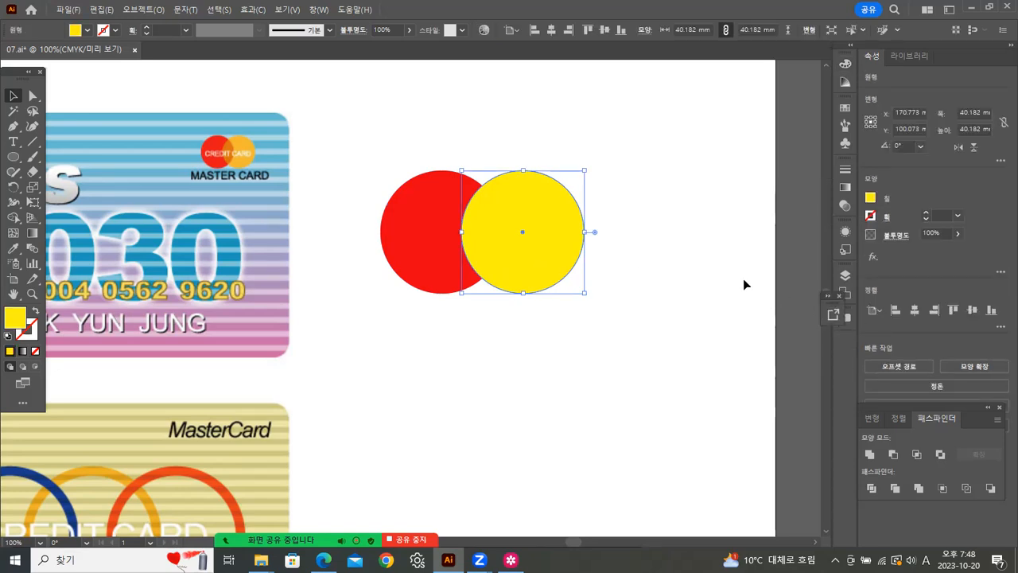
drag(841, 191, 844, 221)
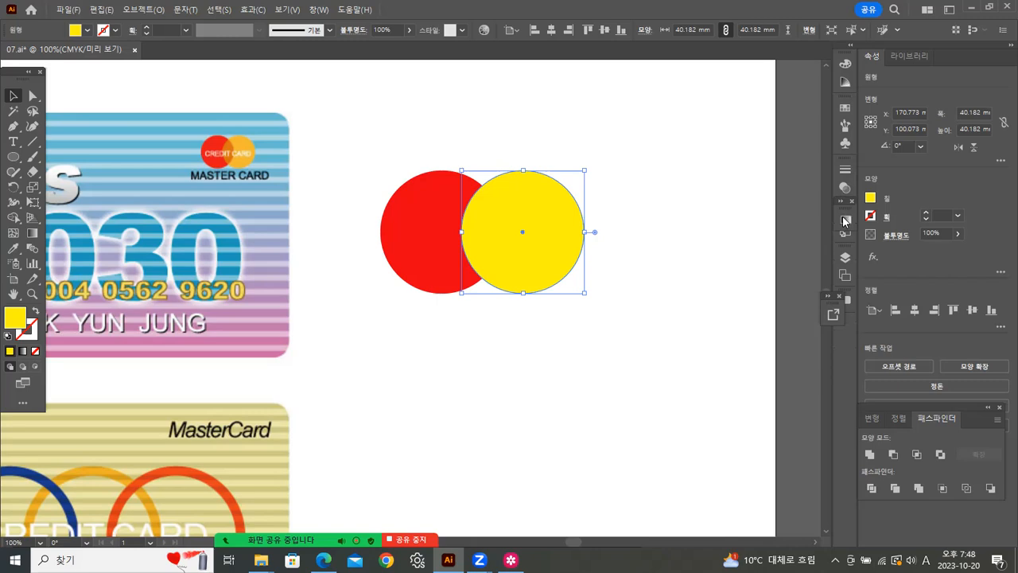
click(845, 189)
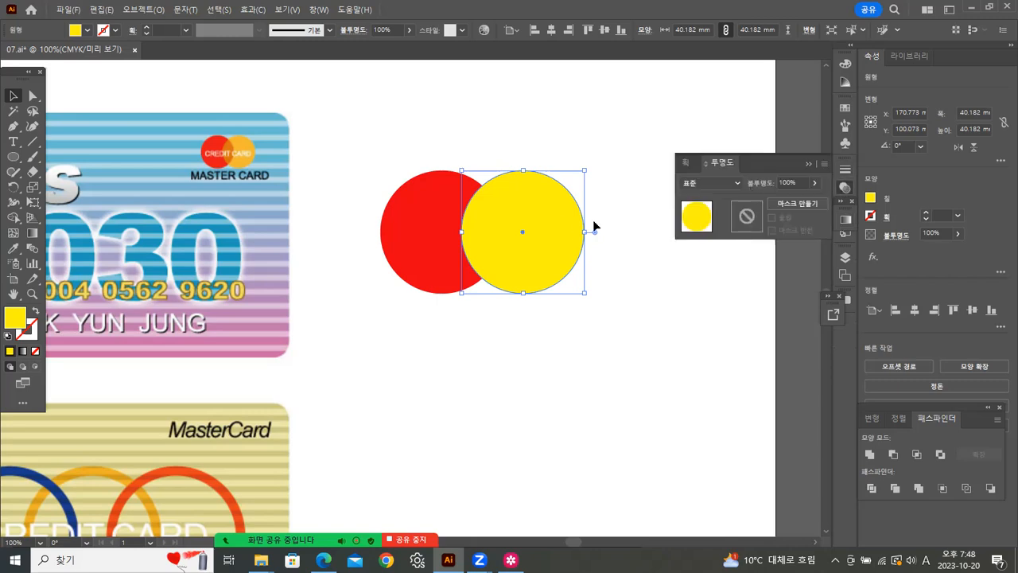
click(814, 184)
drag(813, 198, 785, 198)
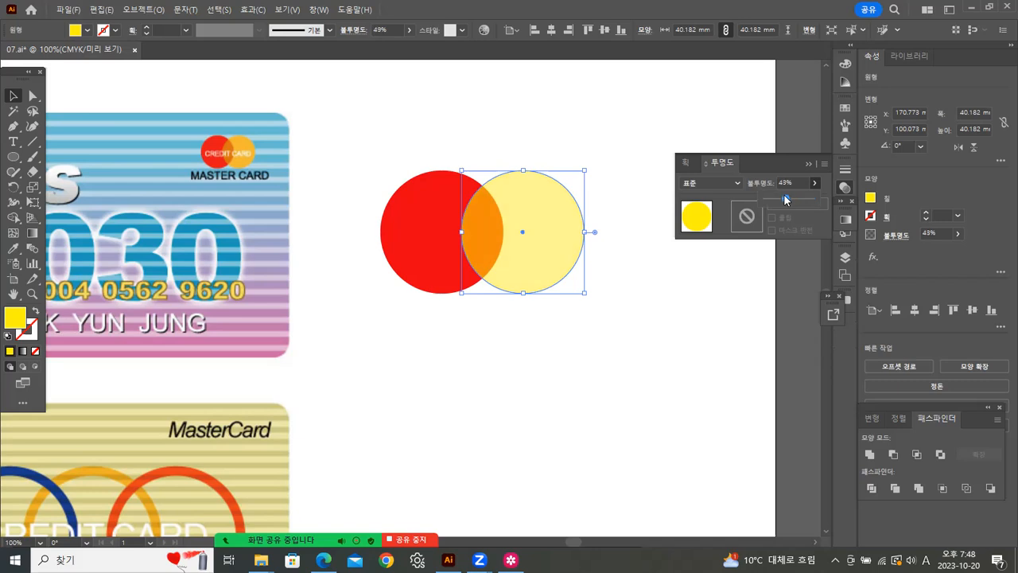
click(648, 310)
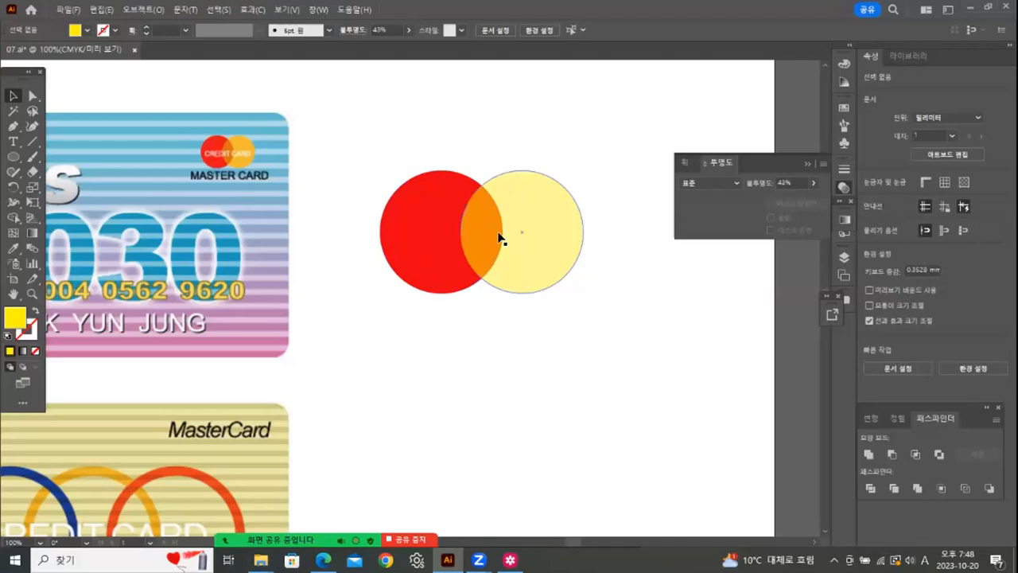
Move the semi-transparent yellow circle off the red one to show its see-through color, and return it to its overlapping position
click(525, 215)
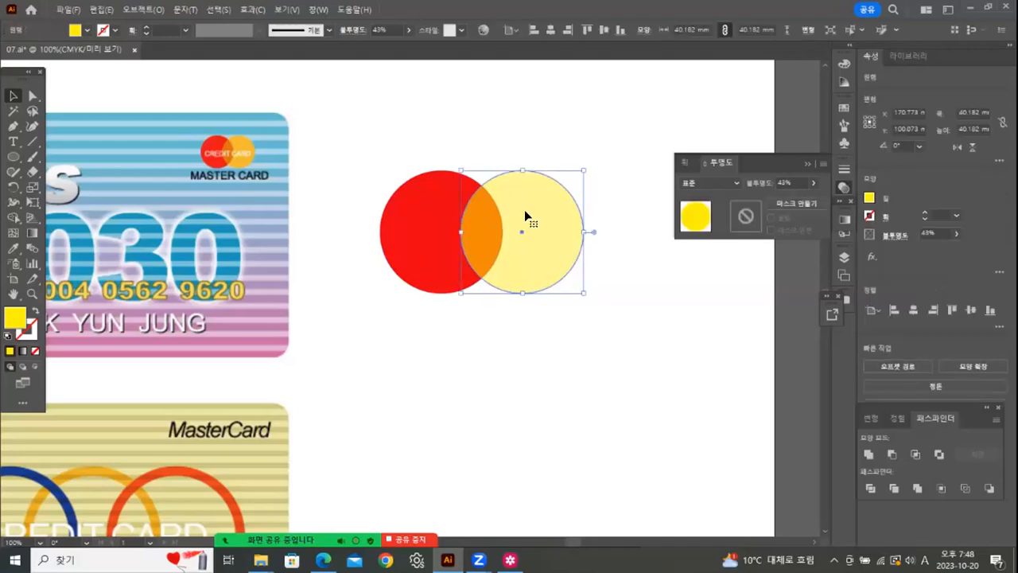
drag(524, 209, 577, 279)
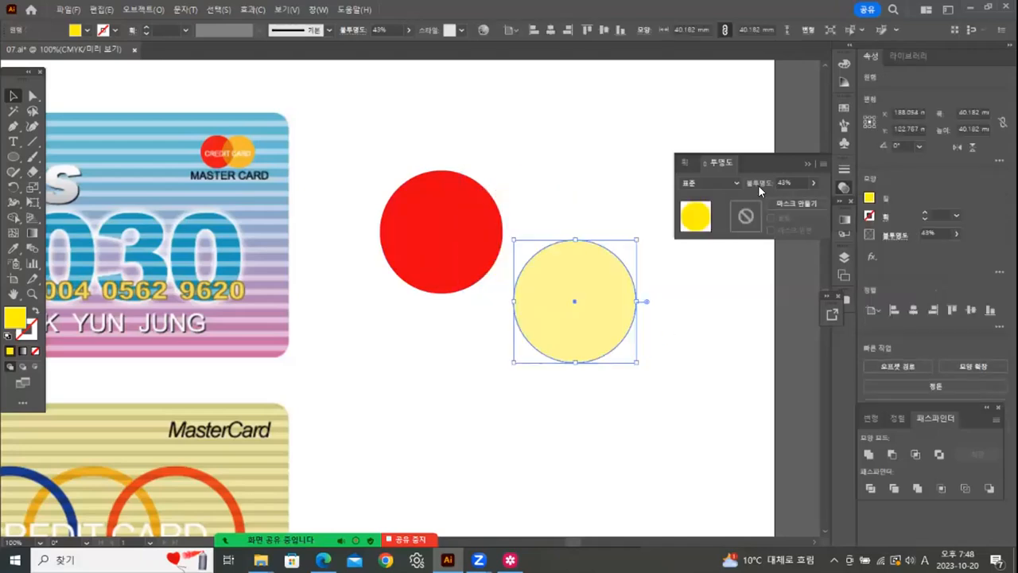
click(546, 163)
drag(541, 252, 487, 184)
click(609, 329)
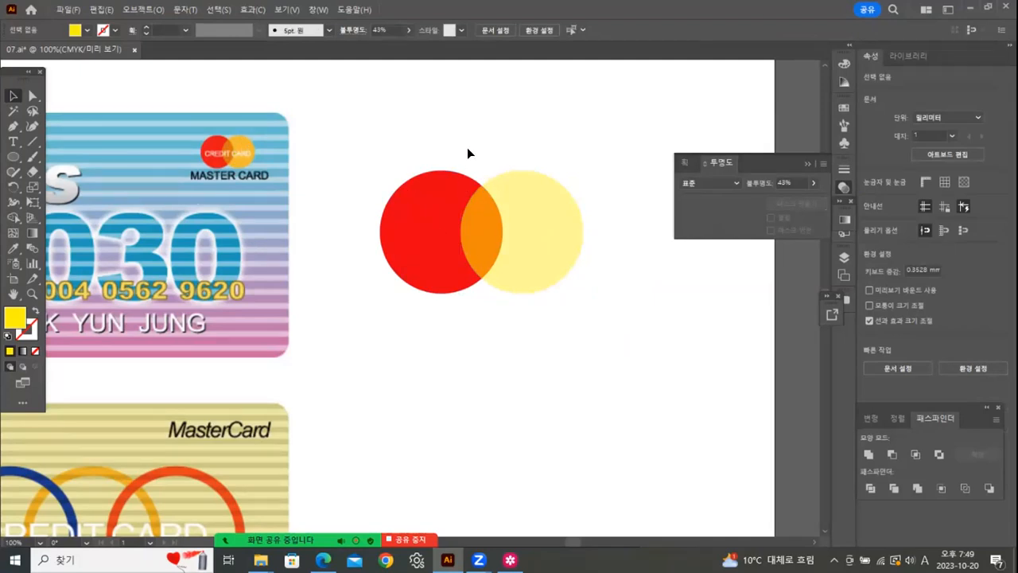
Set the yellow circle's opacity back to 100%
drag(467, 149, 590, 254)
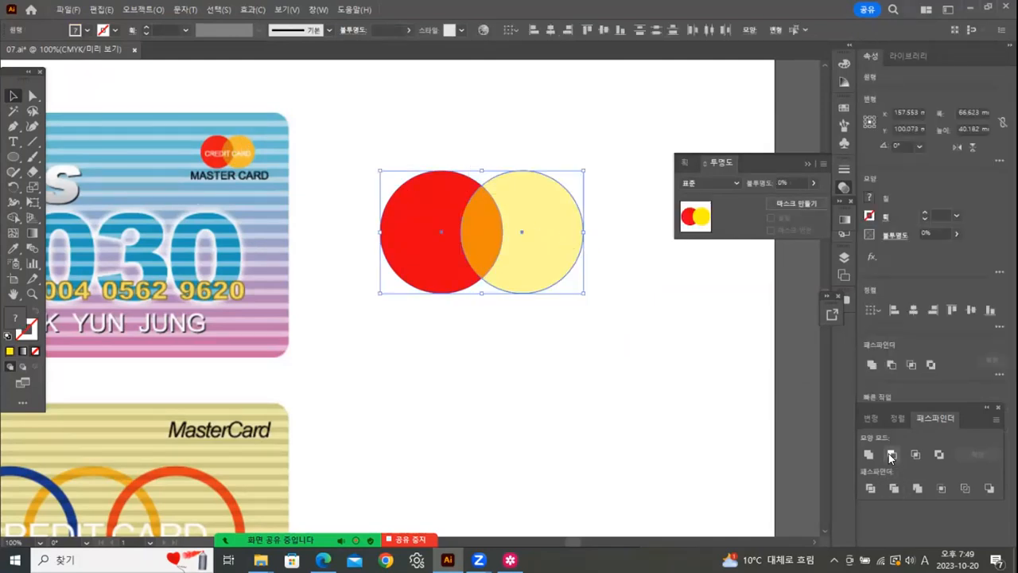
click(499, 123)
click(518, 283)
click(522, 114)
click(523, 257)
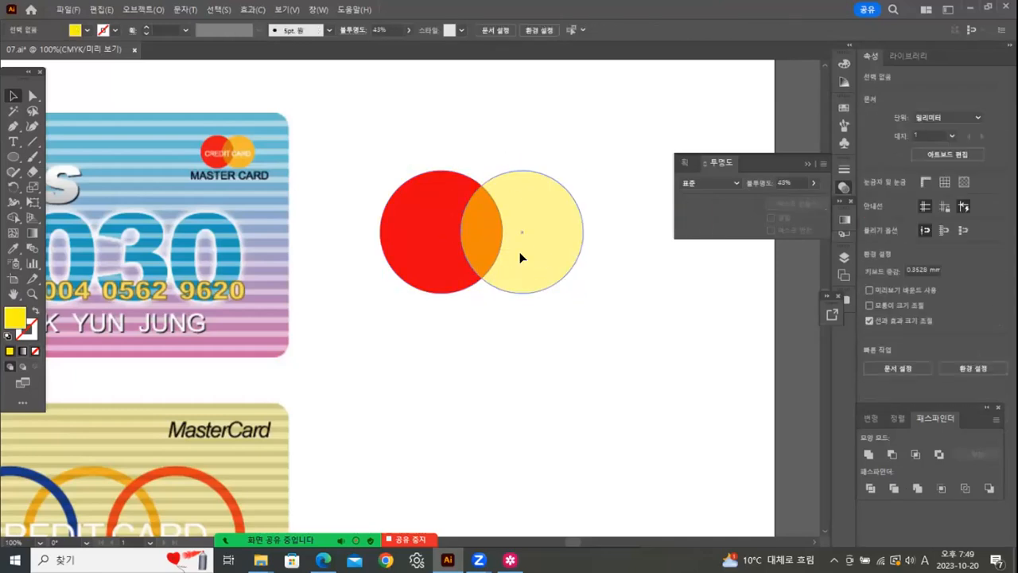
click(811, 182)
Try the Color Burn (색상 번) and Lighten (밝게 하기) blending modes on both overlapping circles
drag(452, 159, 539, 280)
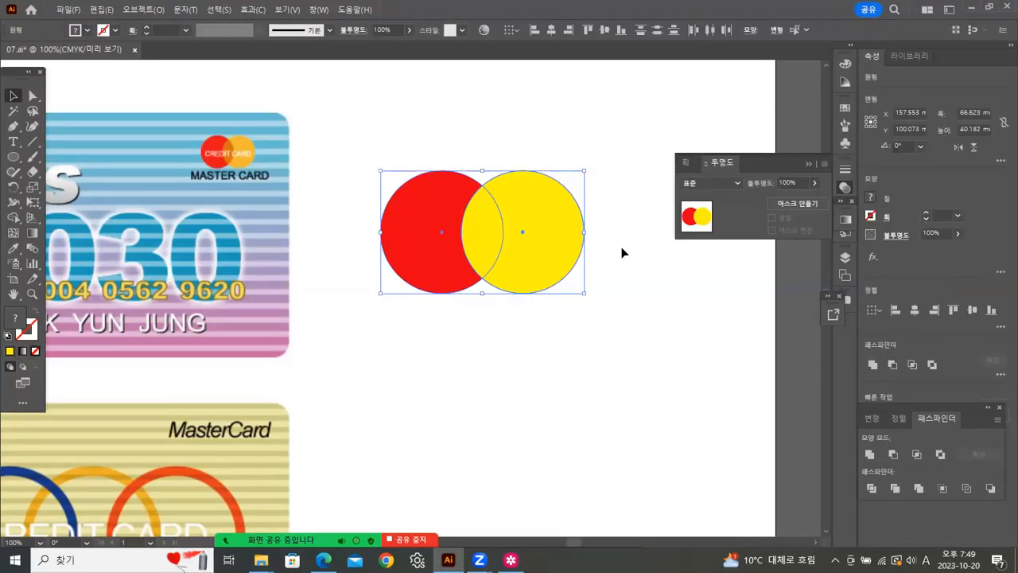
click(734, 182)
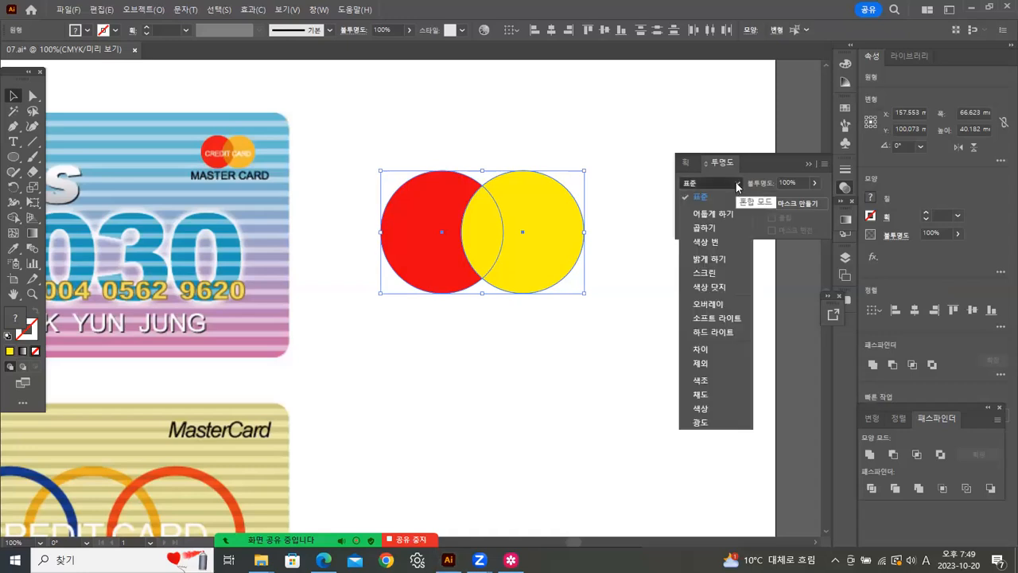
click(705, 227)
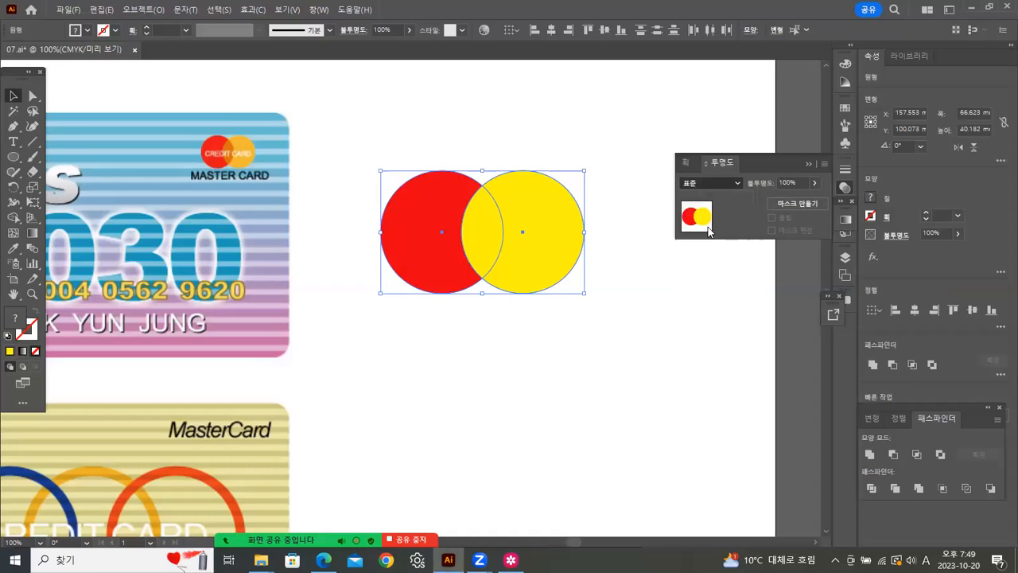
click(733, 182)
click(705, 242)
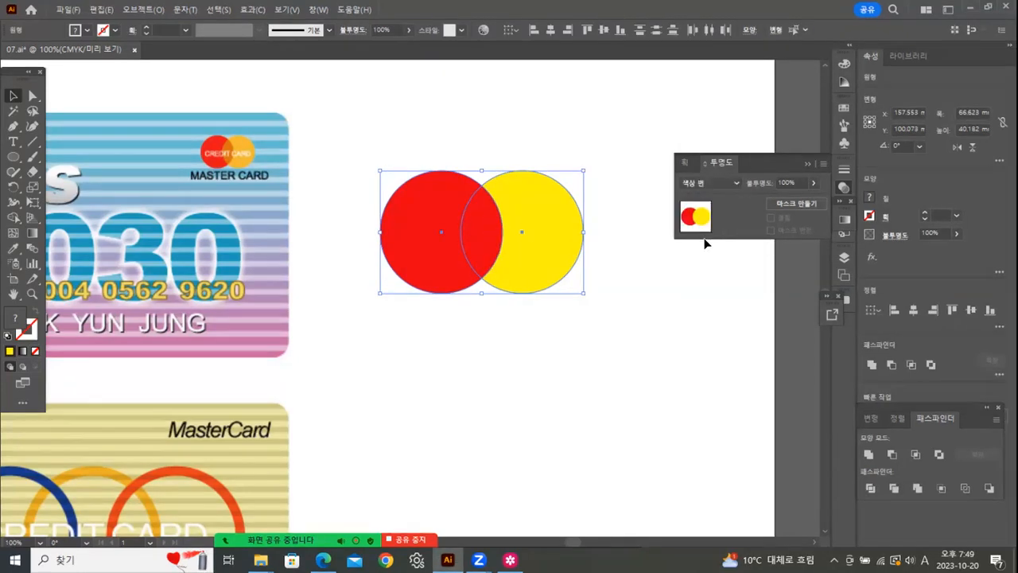
click(736, 183)
click(713, 258)
Try the Screen (스크린) and Color Dodge (색상 닷지) blending modes on the two circles
click(733, 182)
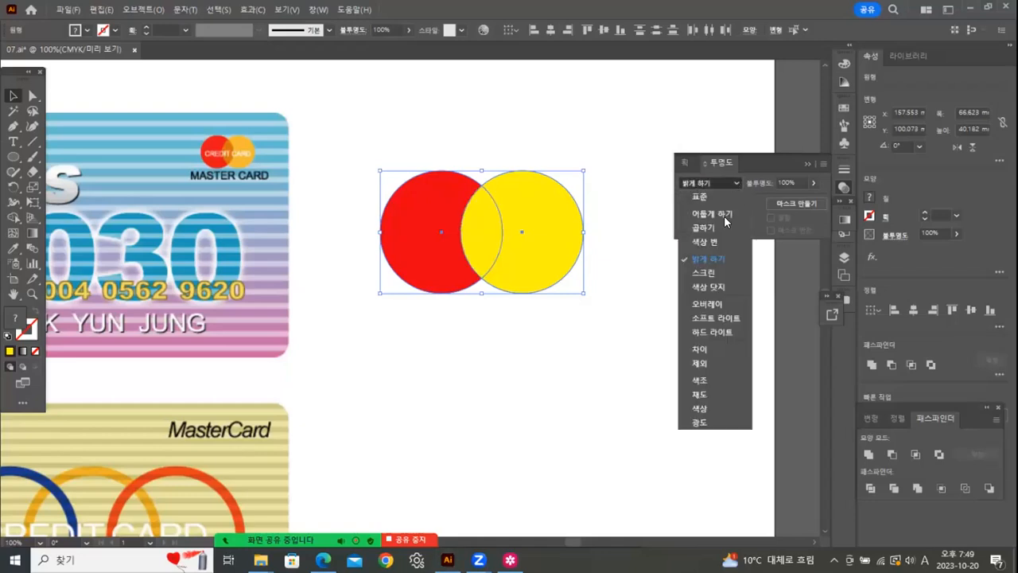
click(708, 275)
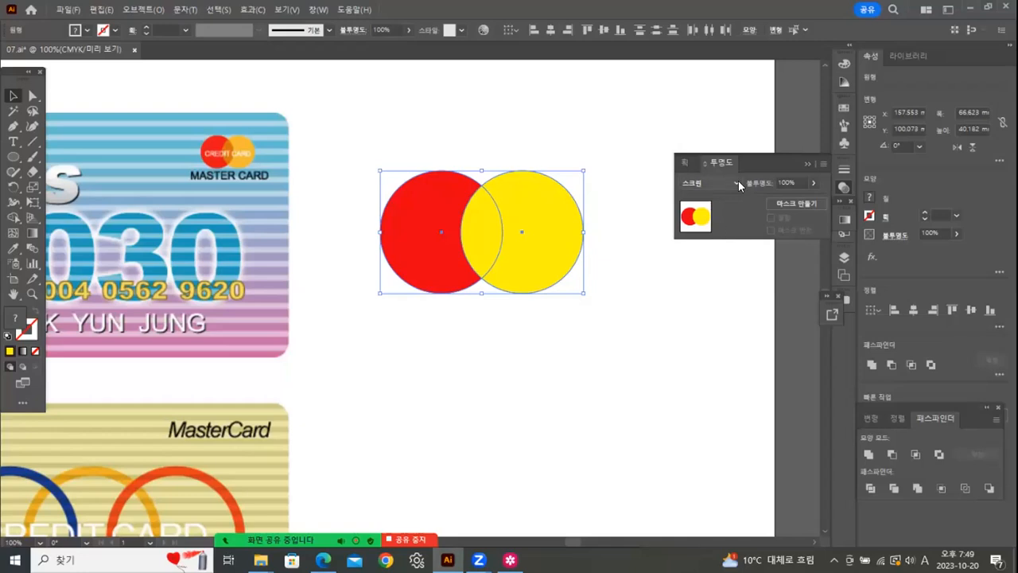
click(735, 182)
click(708, 290)
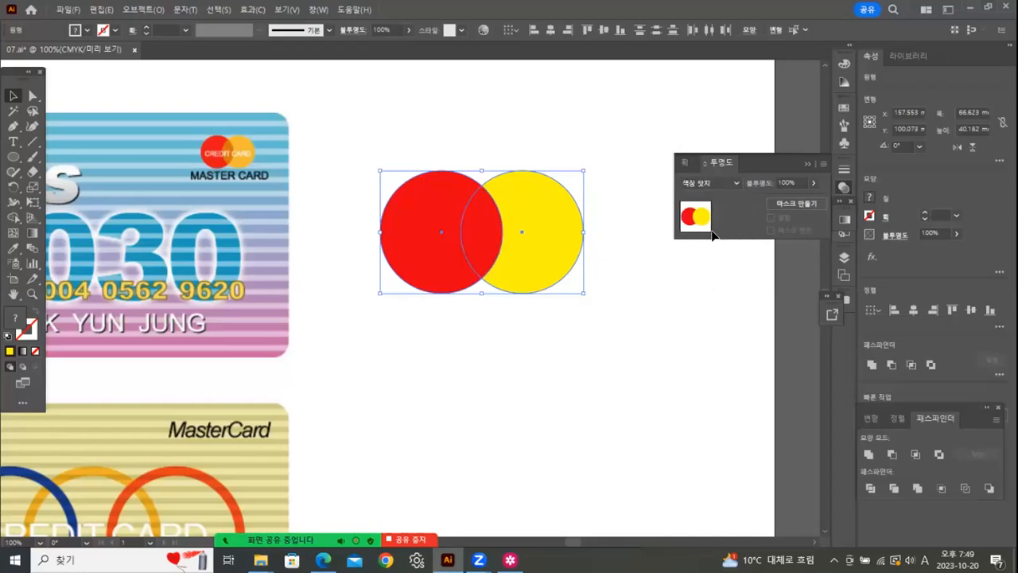
Try the Overlay (오버레이) and Soft Light (소프트 라이트) blending modes on the circles, and deselect them
click(736, 183)
click(700, 306)
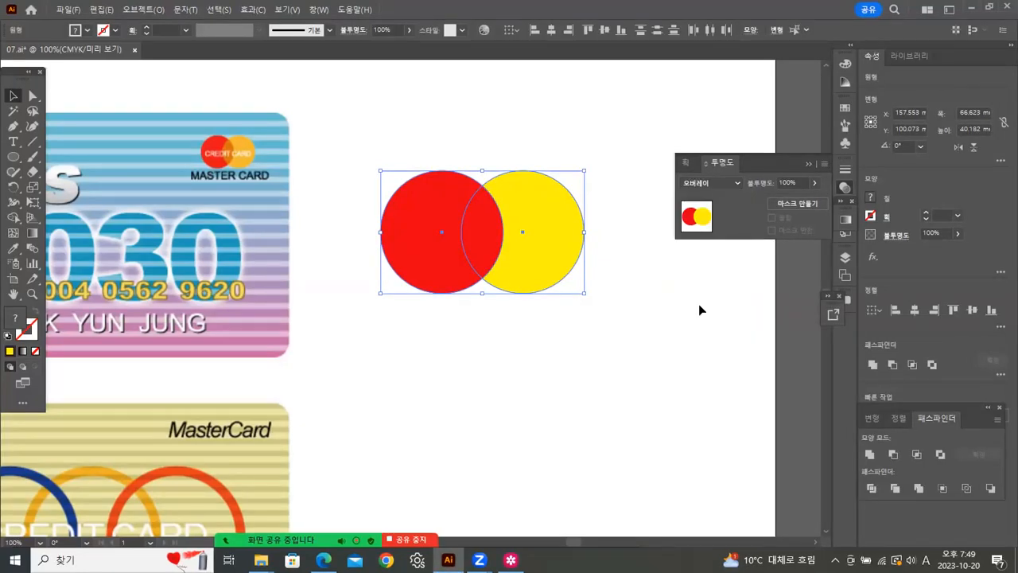
click(738, 179)
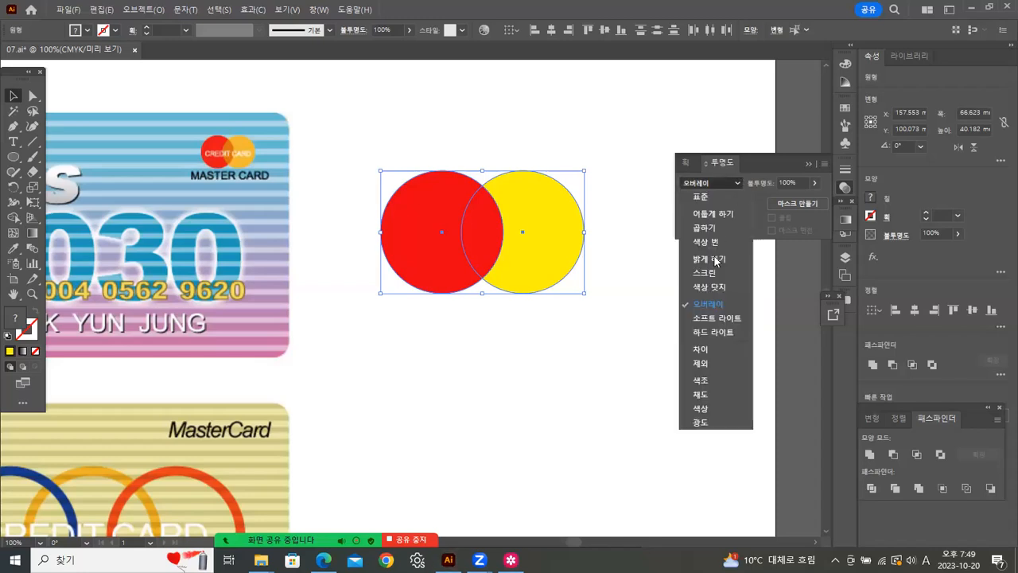
click(706, 319)
click(547, 148)
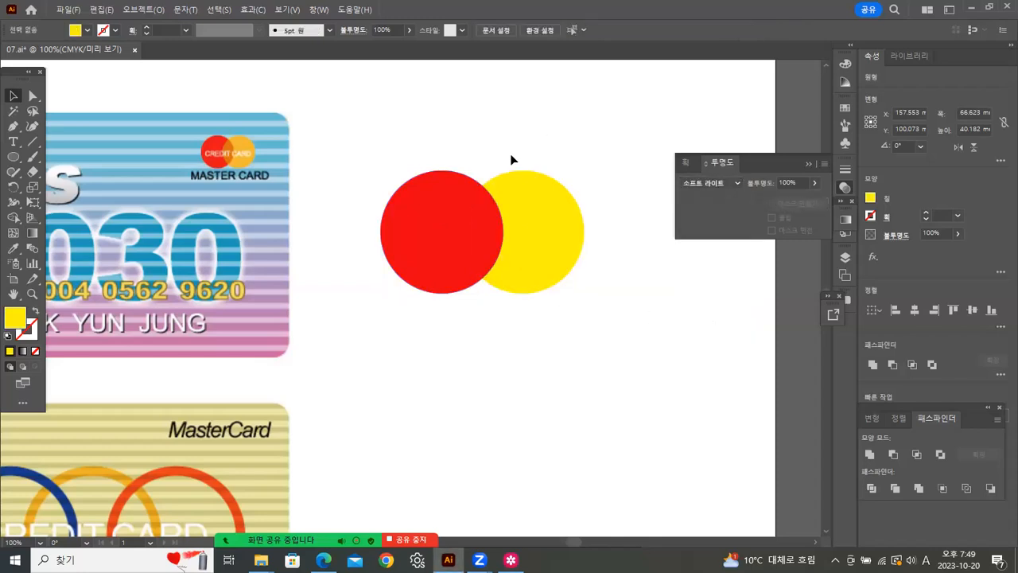
Move the circles onto the right edge of the blue card and paste the copied white scalloped shape
mouse_move(518, 256)
mouse_down()
mouse_move(269, 353)
mouse_move(261, 344)
mouse_move(276, 209)
mouse_move(196, 163)
mouse_move(295, 202)
mouse_move(314, 241)
mouse_move(291, 261)
mouse_move(368, 248)
mouse_move(334, 250)
mouse_move(336, 226)
mouse_up()
key(ctrl+v)
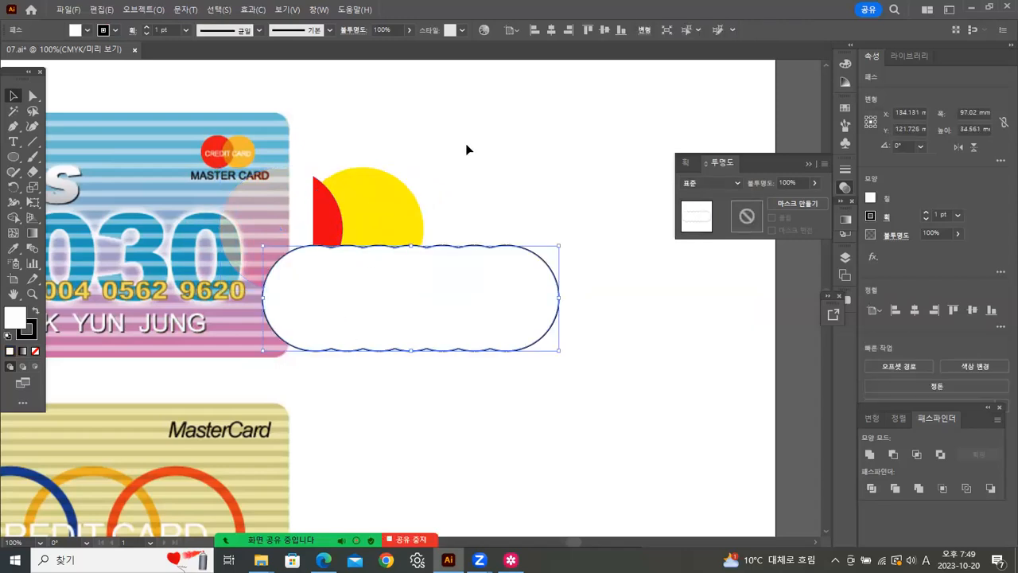
click(320, 136)
Bring the two circles to the front and move them so they overlap the card edge and the scalloped shape
click(352, 204)
right_click(355, 204)
mouse_move(504, 484)
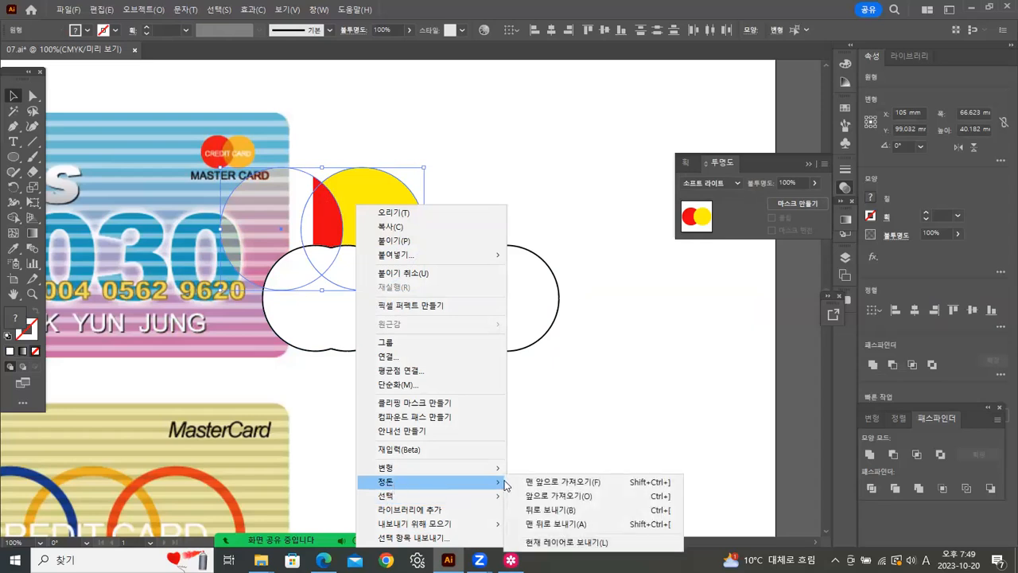
click(561, 481)
drag(400, 202, 419, 176)
Apply the Darken (어둡게 하기) blending mode to both circles over the card edge and deselect them
click(736, 183)
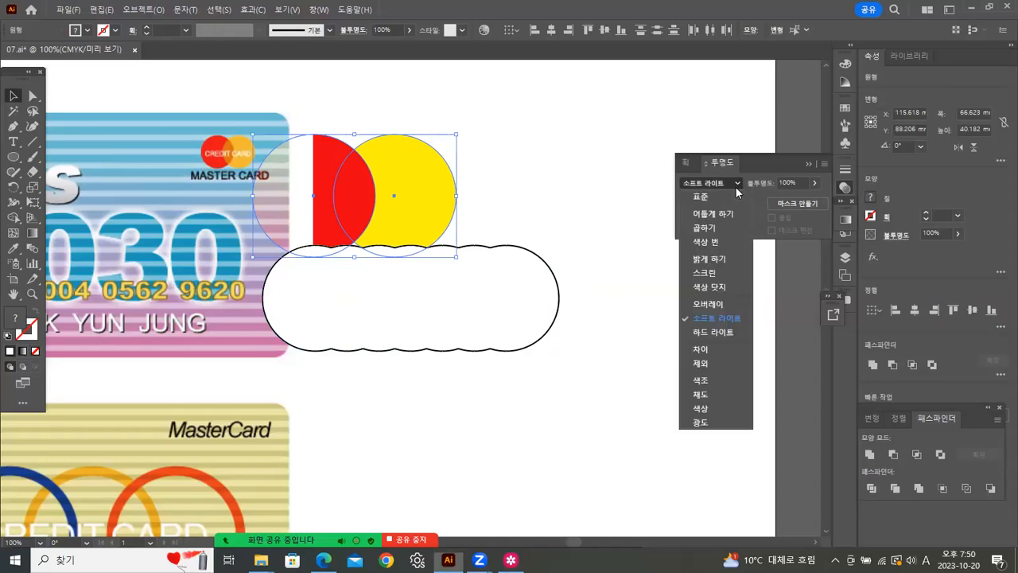
click(715, 215)
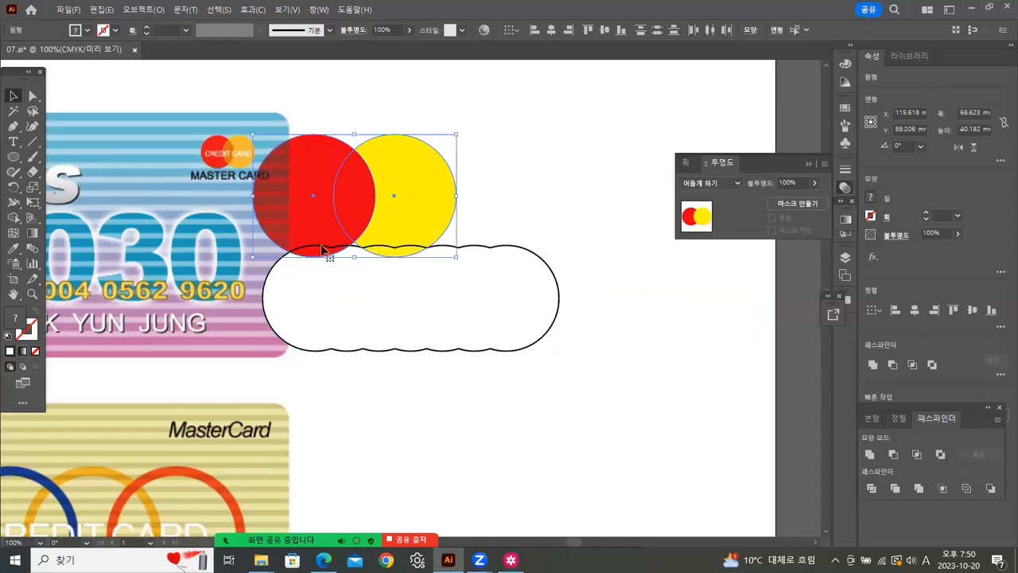
click(432, 100)
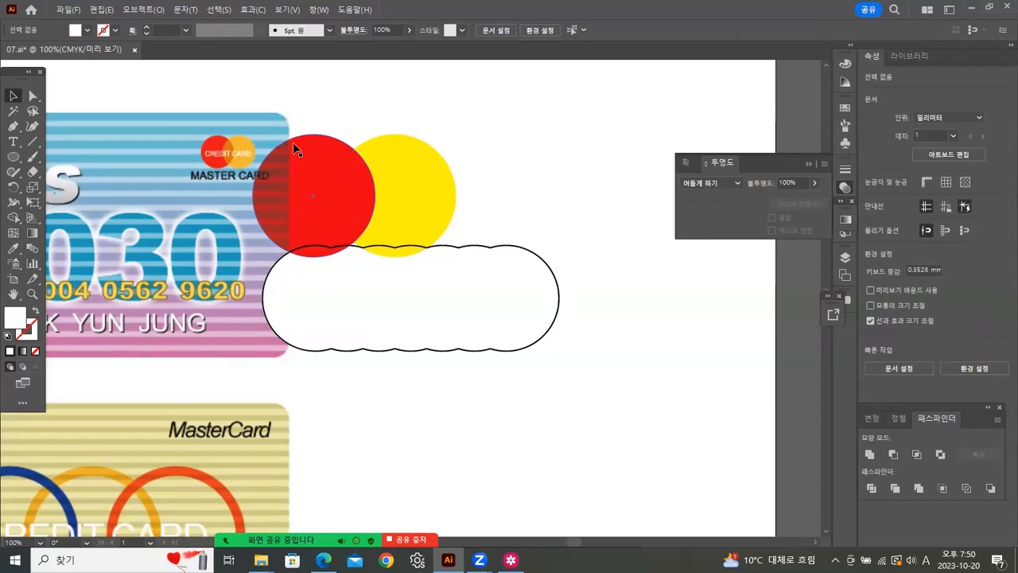
Reselect the two circles and change their blending mode to Multiply (곱하기)
drag(384, 181, 386, 184)
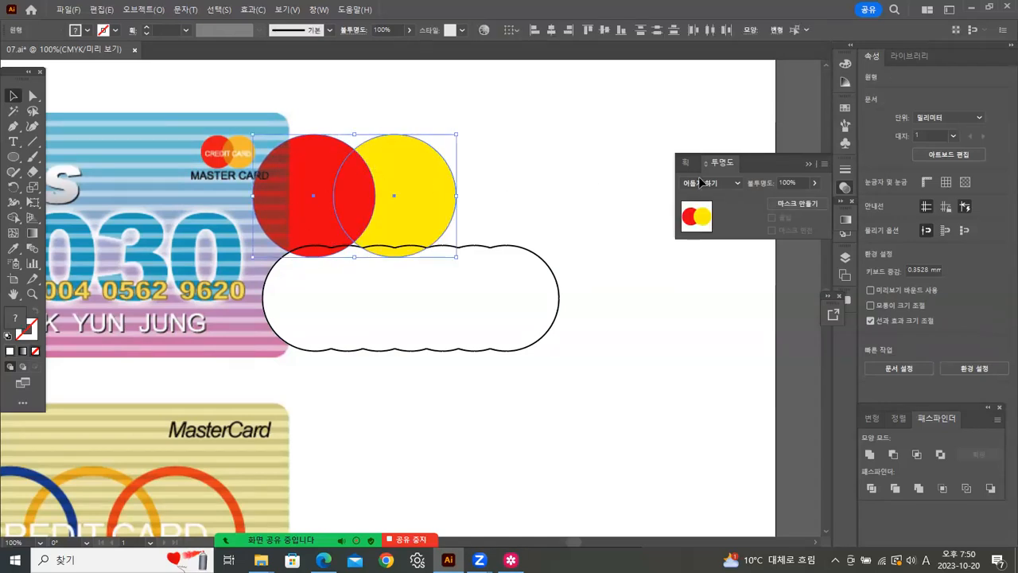
click(741, 181)
click(704, 228)
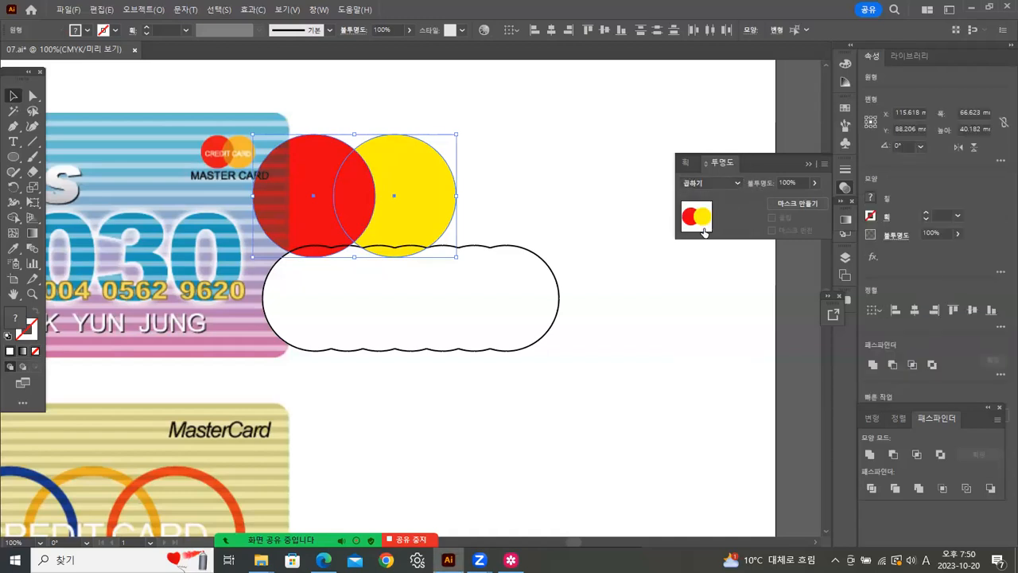
click(737, 183)
click(706, 228)
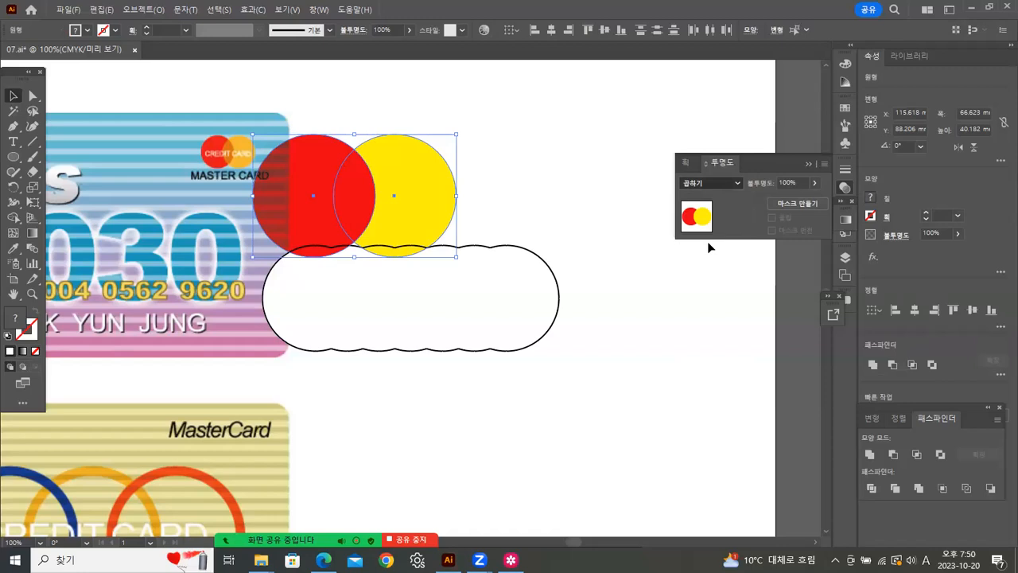
Try the Color Burn (색상 번), Lighten (밝게 하기) and Screen (스크린) blending modes on the circles over the card
click(736, 184)
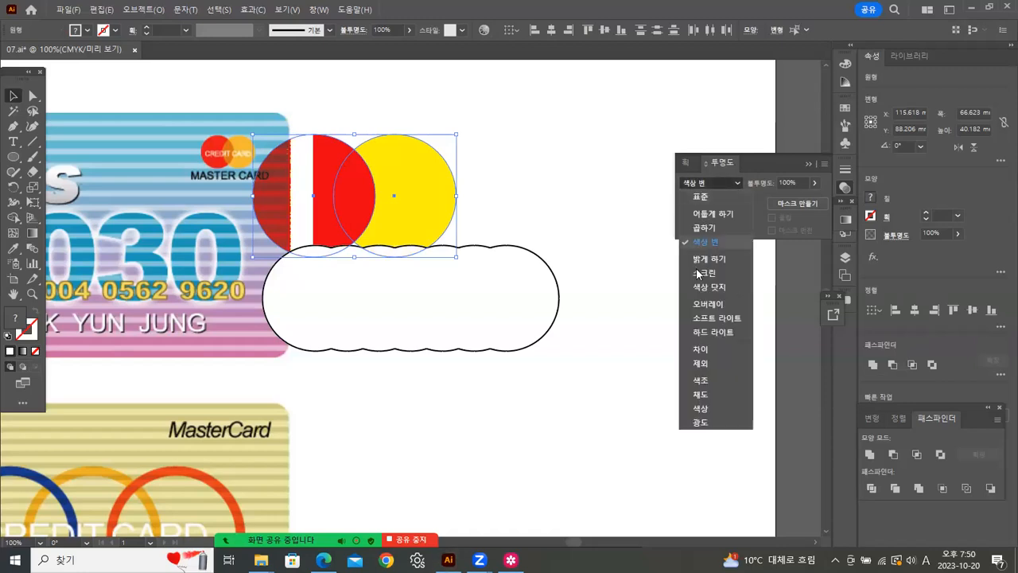
click(695, 263)
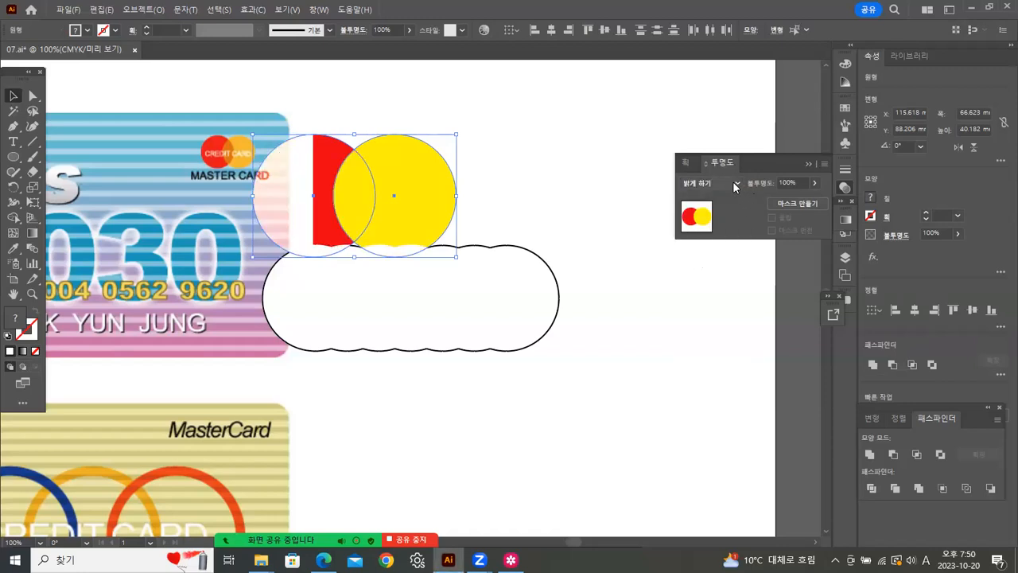
click(737, 183)
click(695, 273)
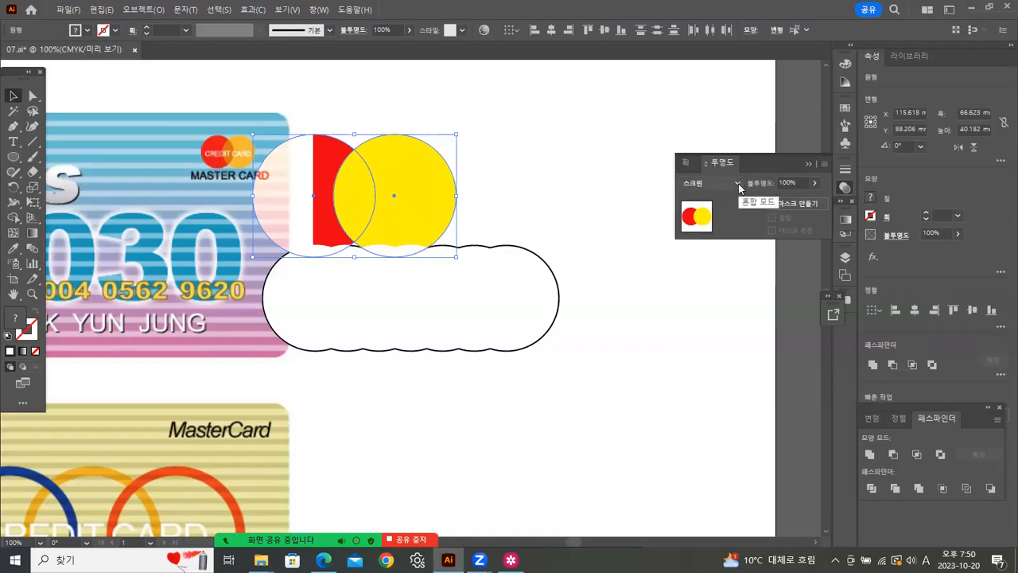
Set the circles' blending mode to Color Dodge (색상 닷지) and deselect them
click(707, 183)
click(710, 288)
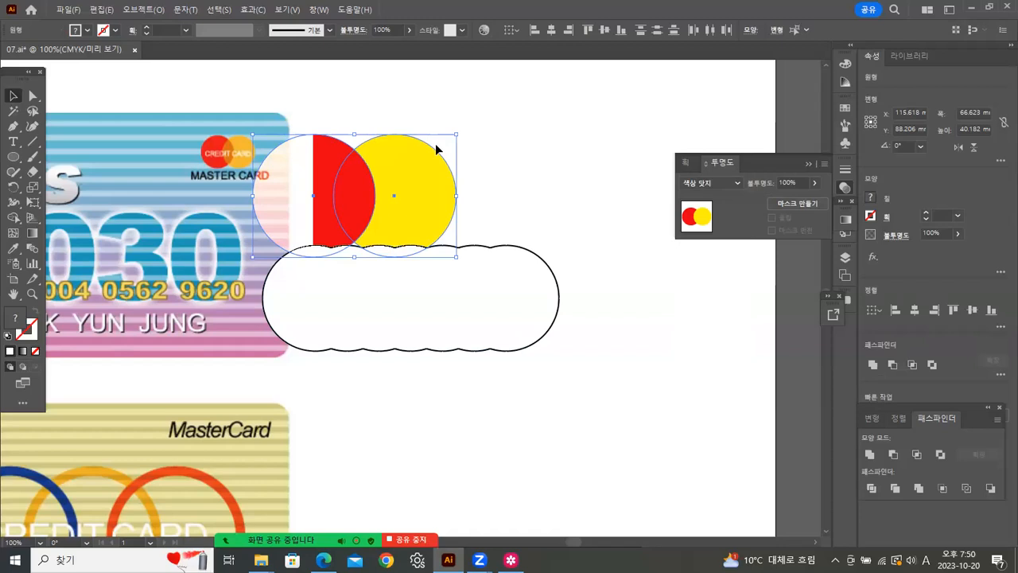
click(437, 140)
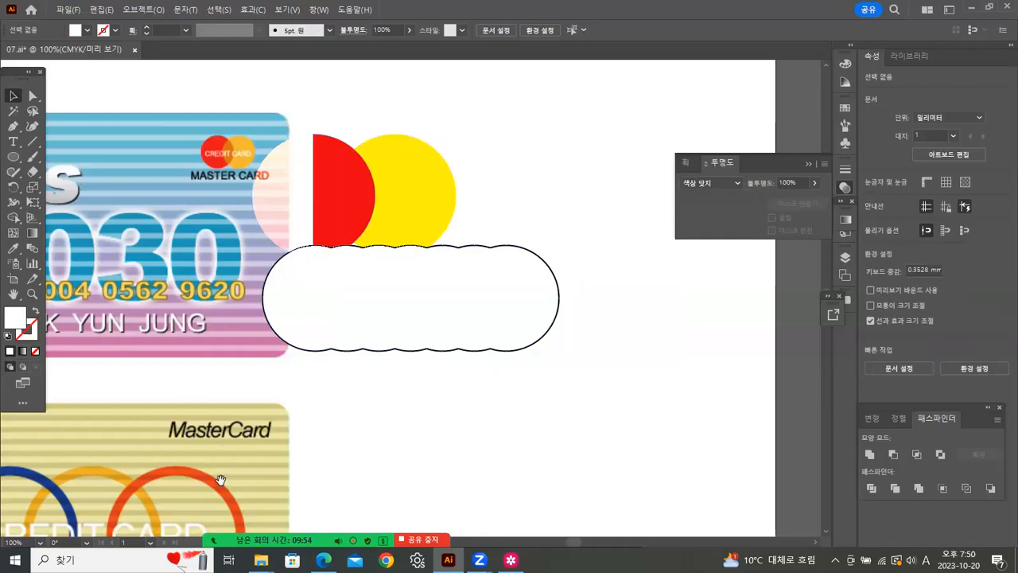
Delete the practice circles and the white scalloped shape beside the cards
drag(220, 479, 173, 388)
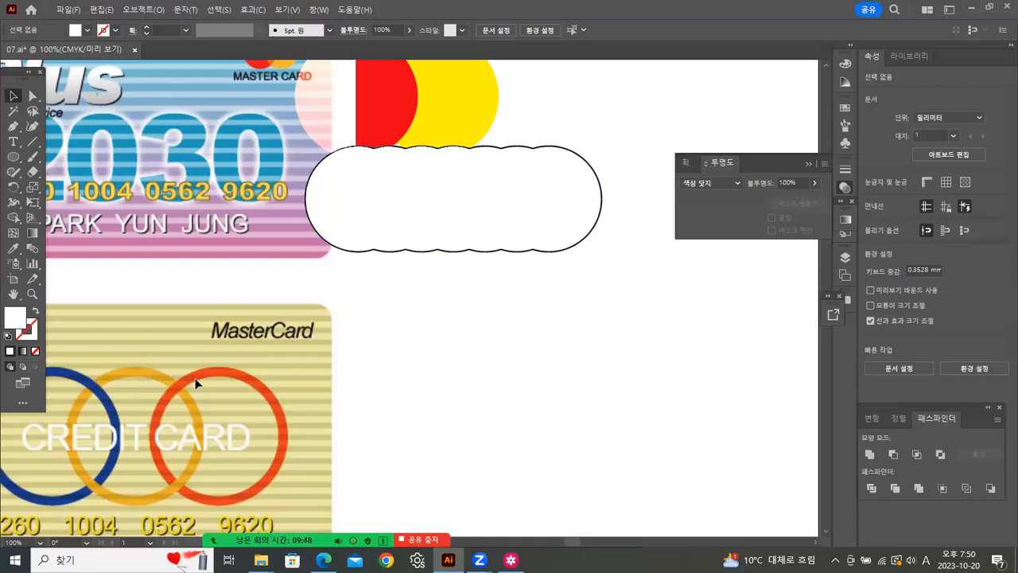
drag(391, 324, 481, 105)
key(Delete)
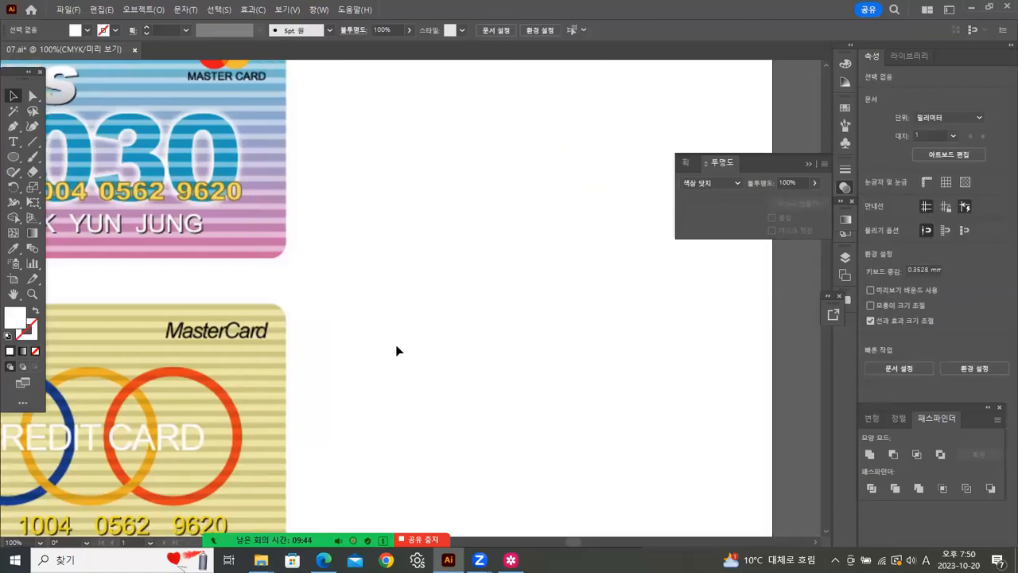
Draw a rounded rectangle about 130 × 80 mm over the blue card, and swap its white fill to the stroke
drag(396, 347, 370, 175)
drag(286, 115, 531, 374)
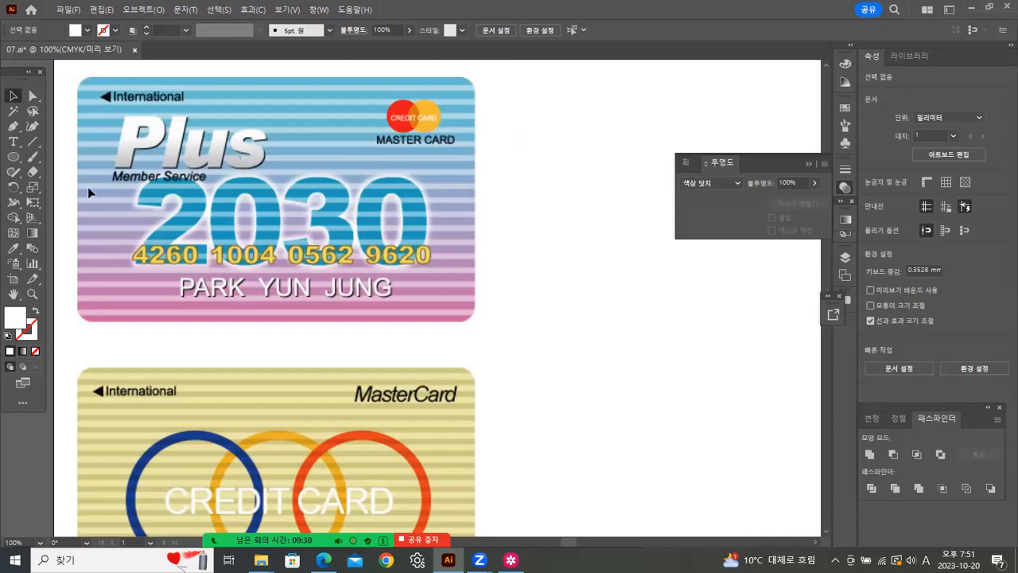
click(13, 156)
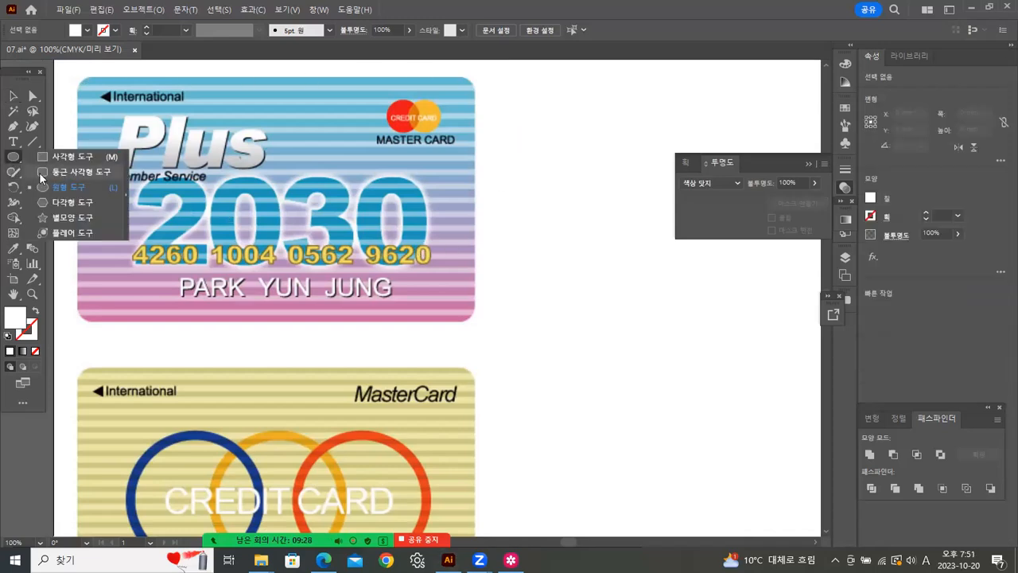
click(43, 174)
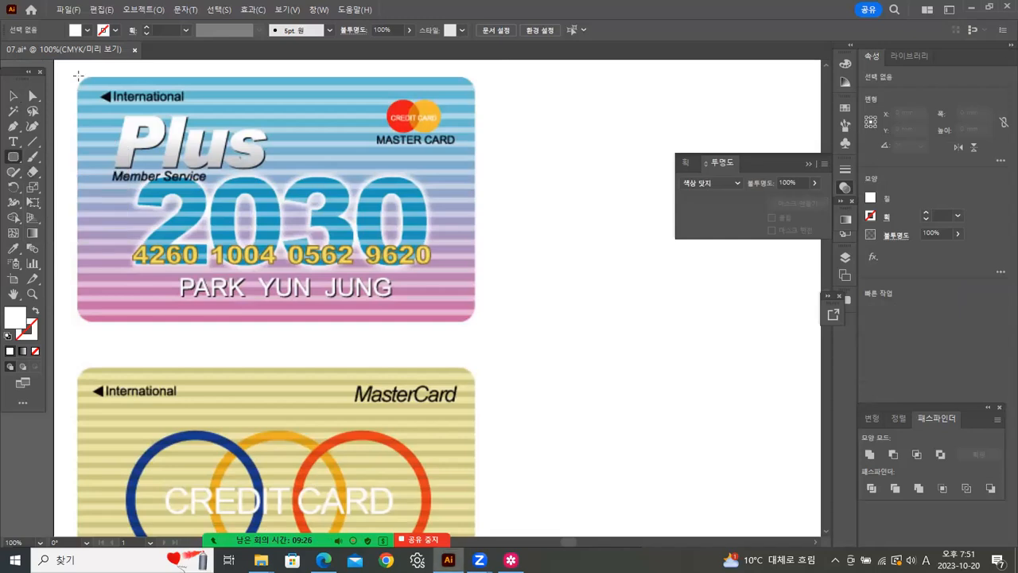
drag(76, 76, 477, 322)
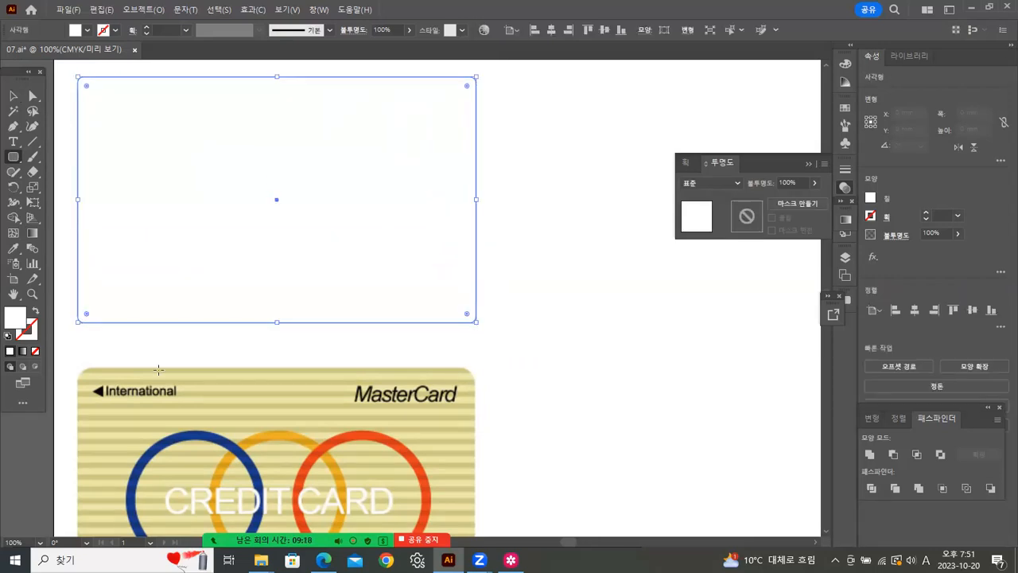
click(35, 311)
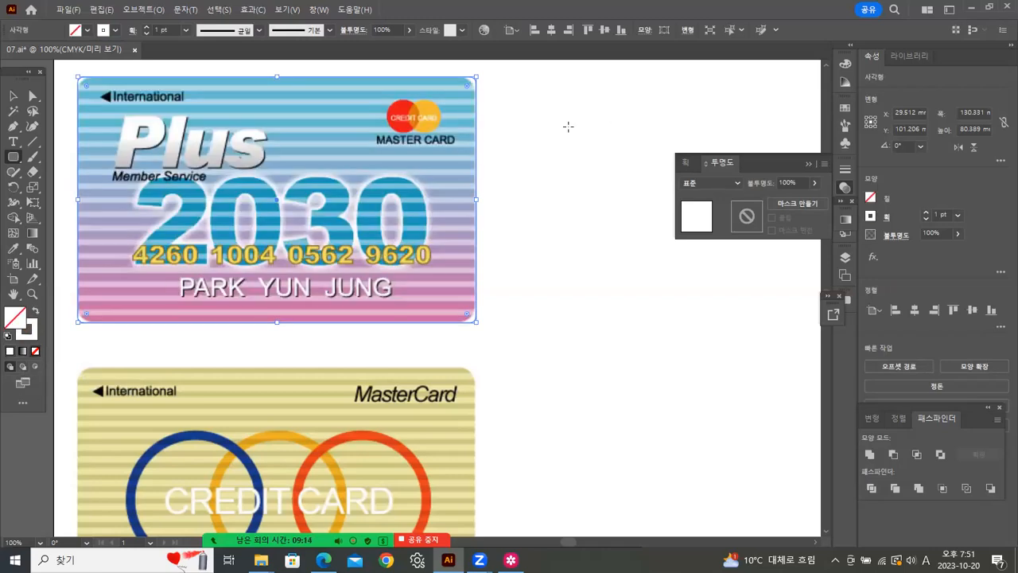
Create a rounded rectangle of 130.331 × 80.389 mm with a 5 mm corner radius beside the blue card
click(535, 143)
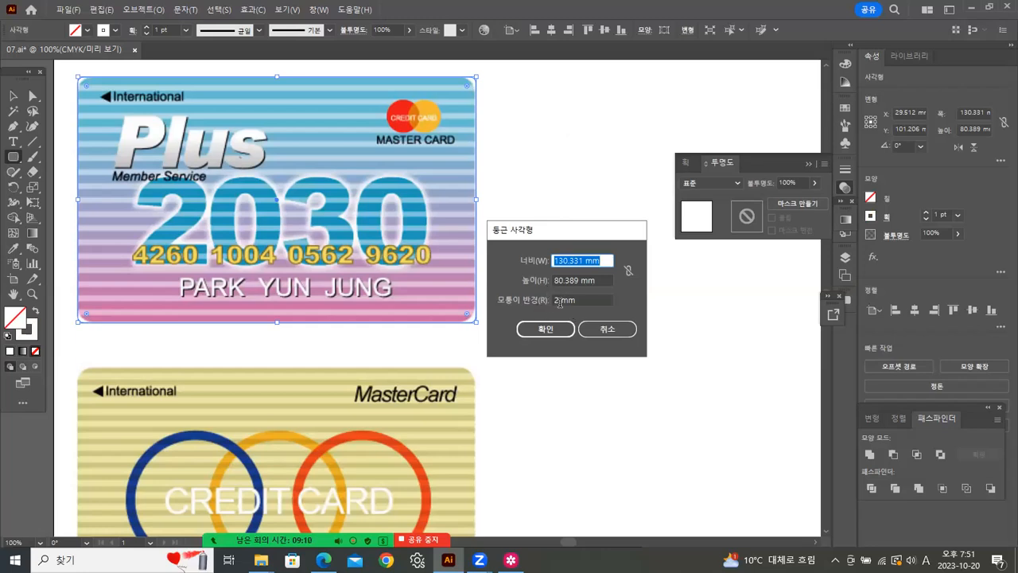
double_click(558, 299)
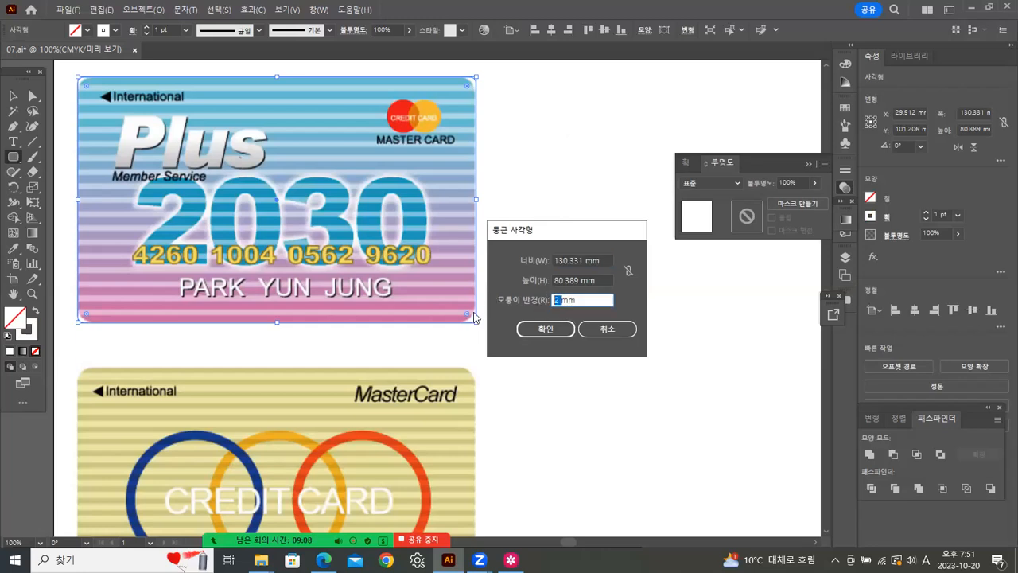
text(5)
click(545, 329)
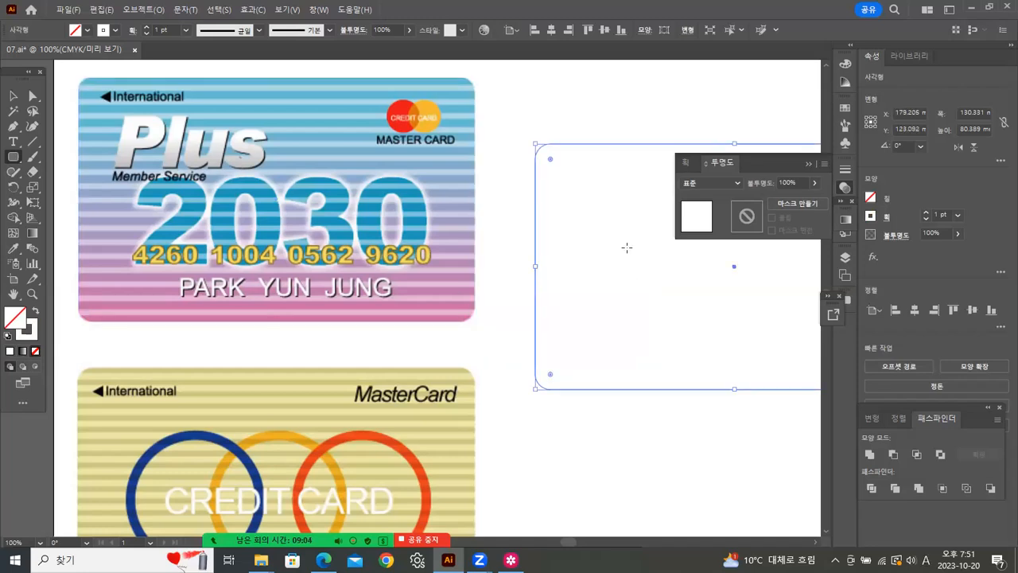
Move the rounded rectangle with 5 mm corners onto the blue card so that it covers the card's outline
click(808, 164)
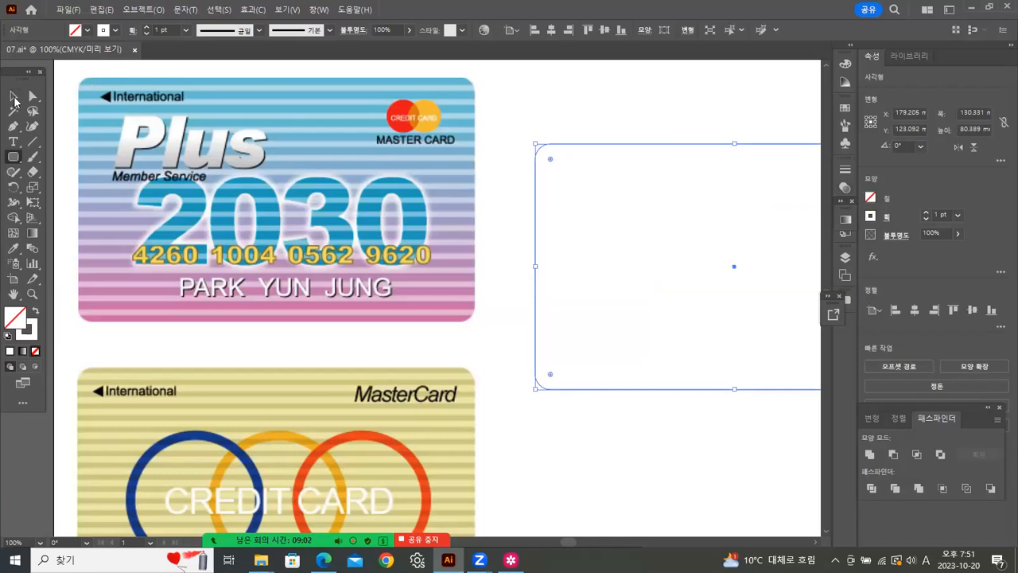
click(13, 96)
click(443, 115)
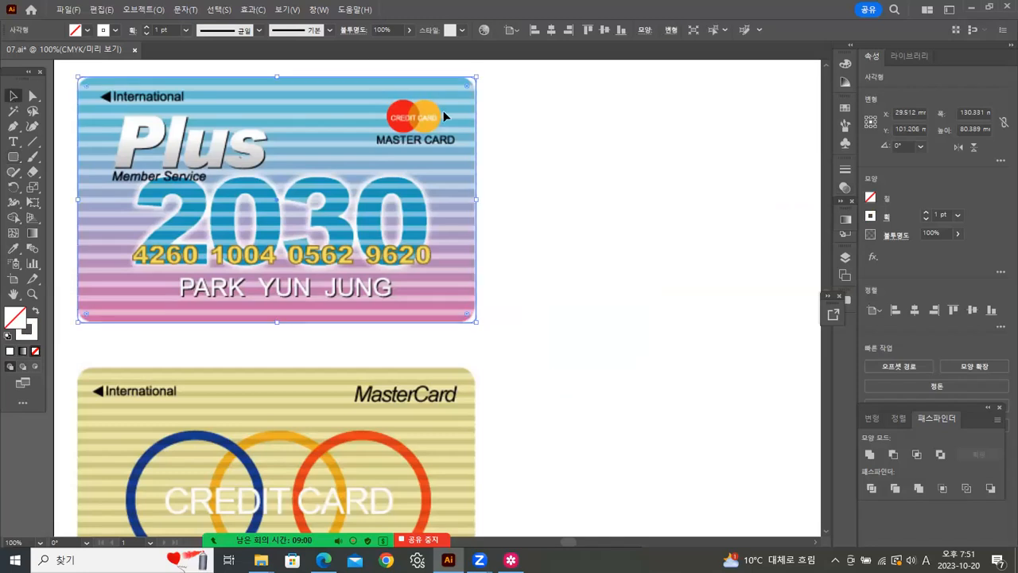
key(ctrl+shift+a)
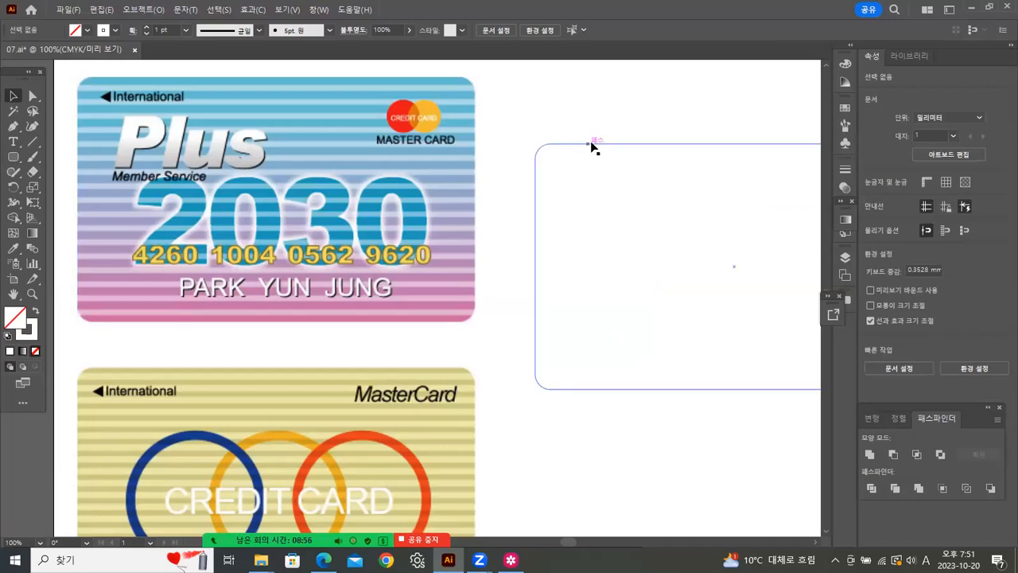
drag(588, 145, 136, 76)
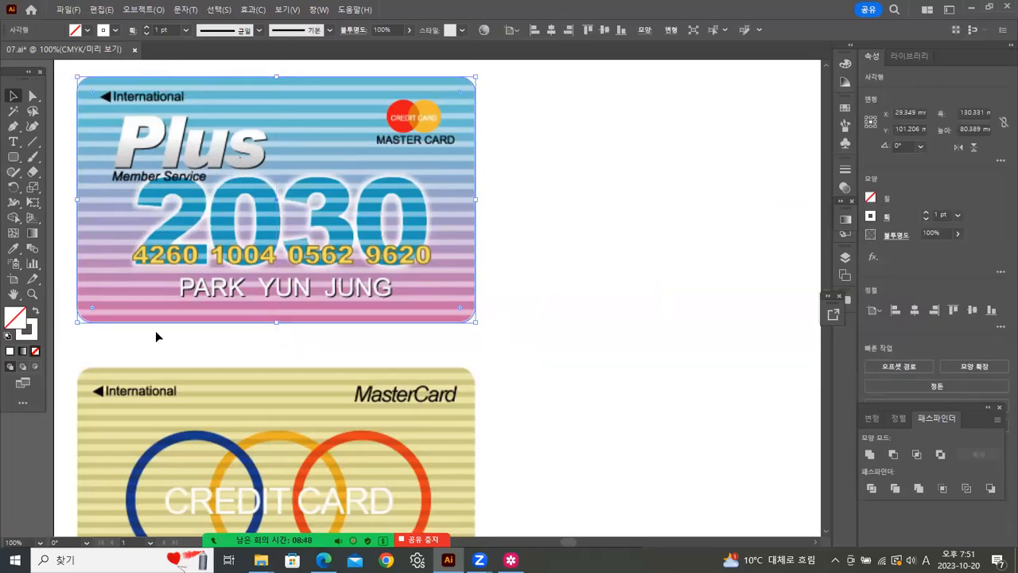
Set the rectangle's stroke to 100% cyan (00A0E9) and swap the stroke colour to the fill
click(29, 334)
drag(725, 79, 795, 79)
click(561, 125)
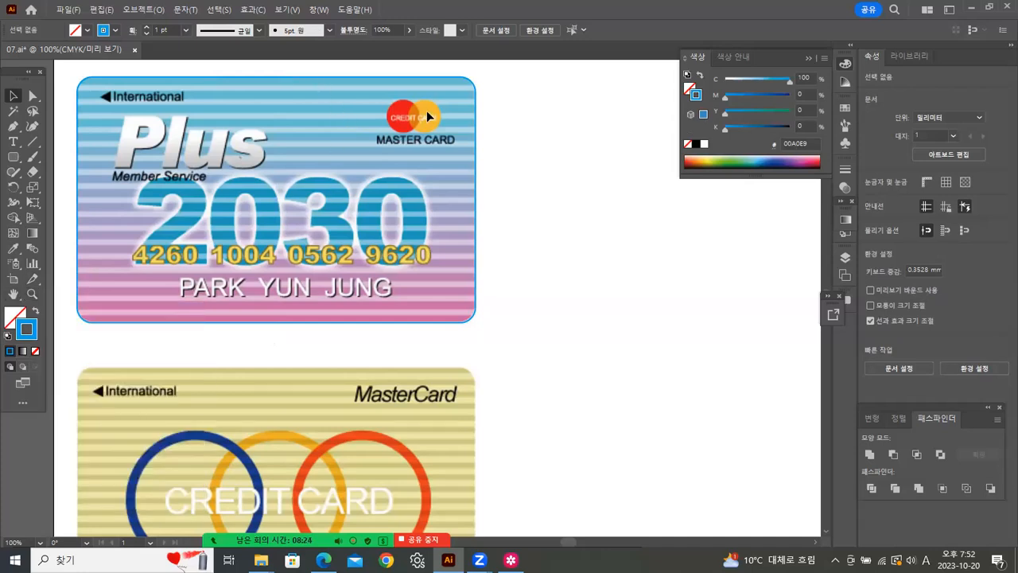
click(461, 78)
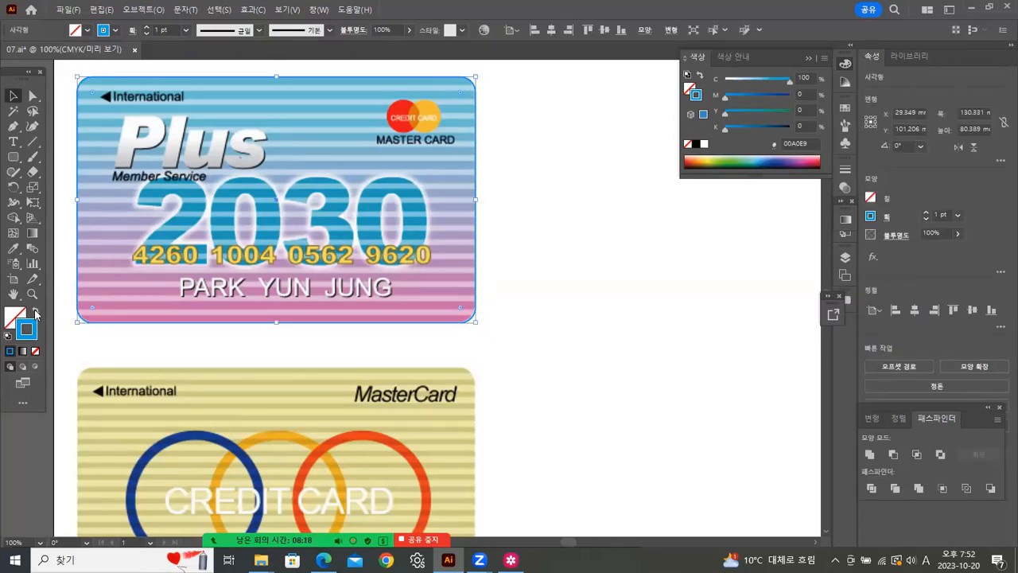
click(35, 314)
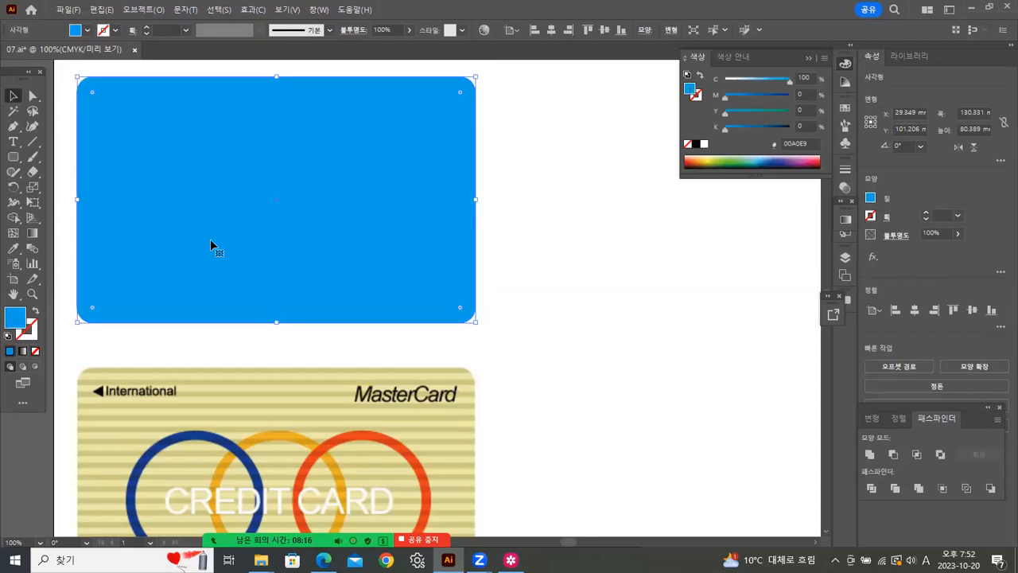
Nudge the rectangle right to expose the card's left edge, and fill it with a black-to-white linear gradient at -90°
key(shift+Right)
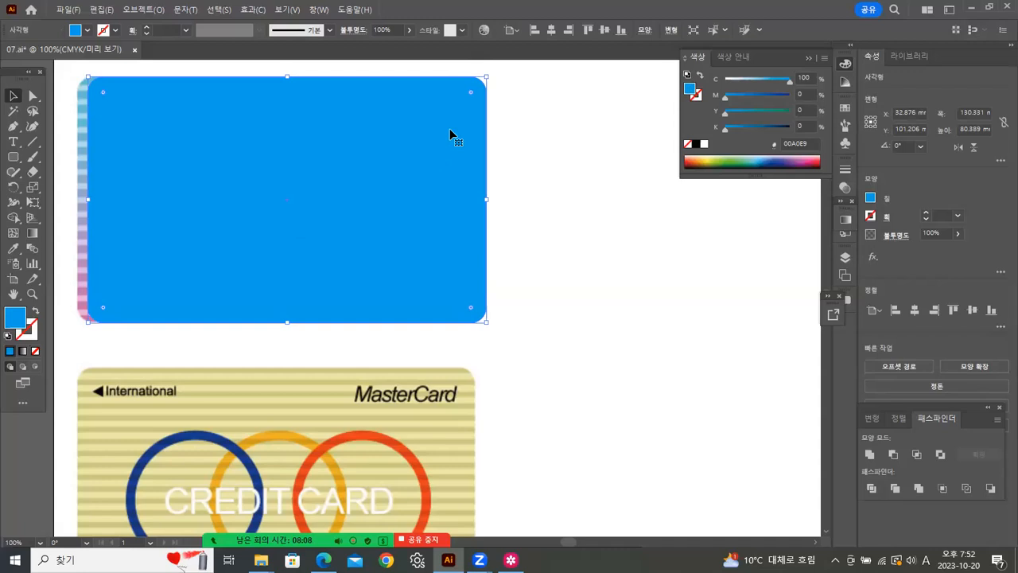
click(846, 222)
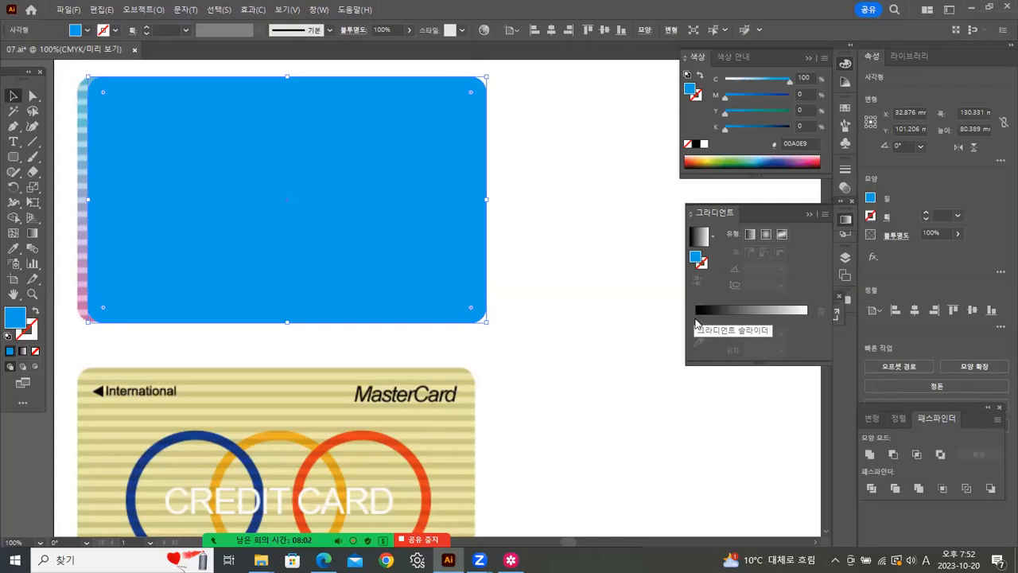
click(699, 236)
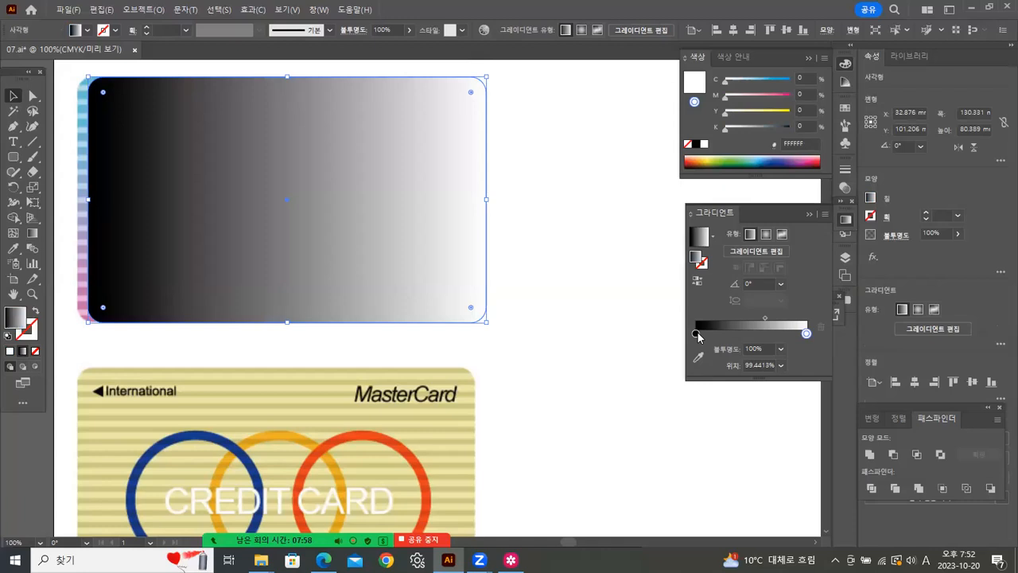
click(780, 284)
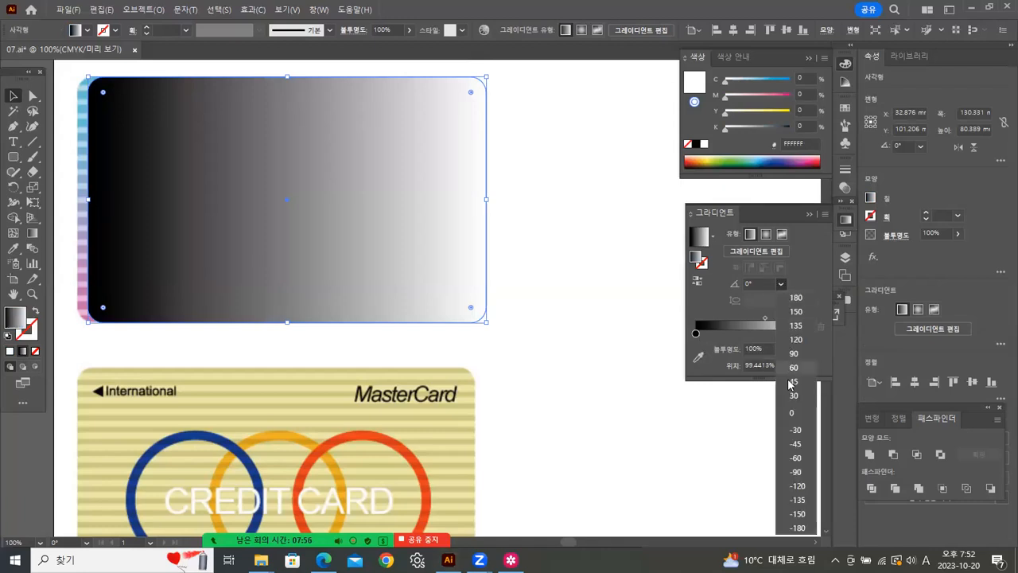
click(795, 473)
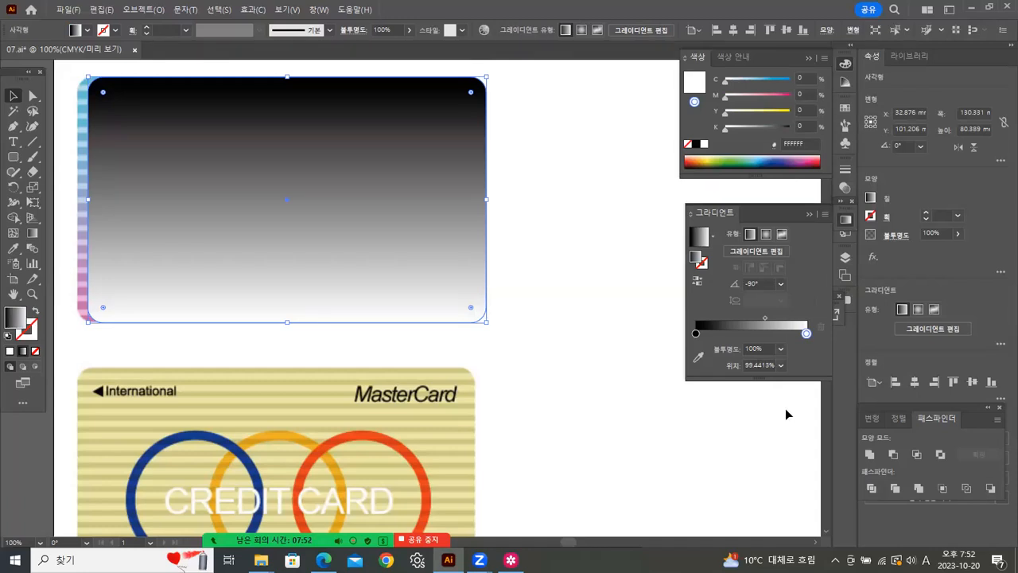
Set the gradient's black start stop to the blue sampled from the top of the original card's exposed edge
double_click(696, 334)
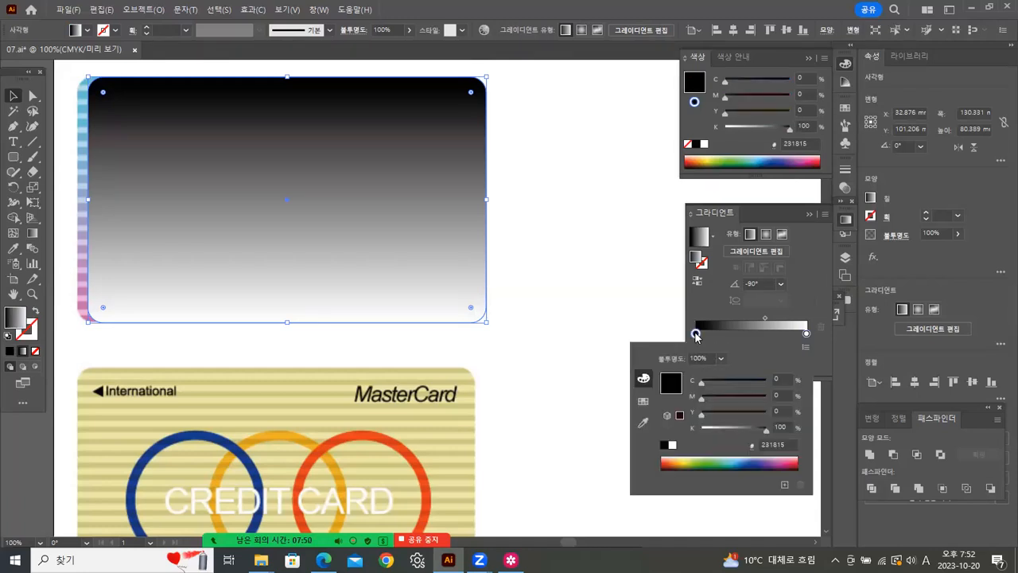
click(644, 424)
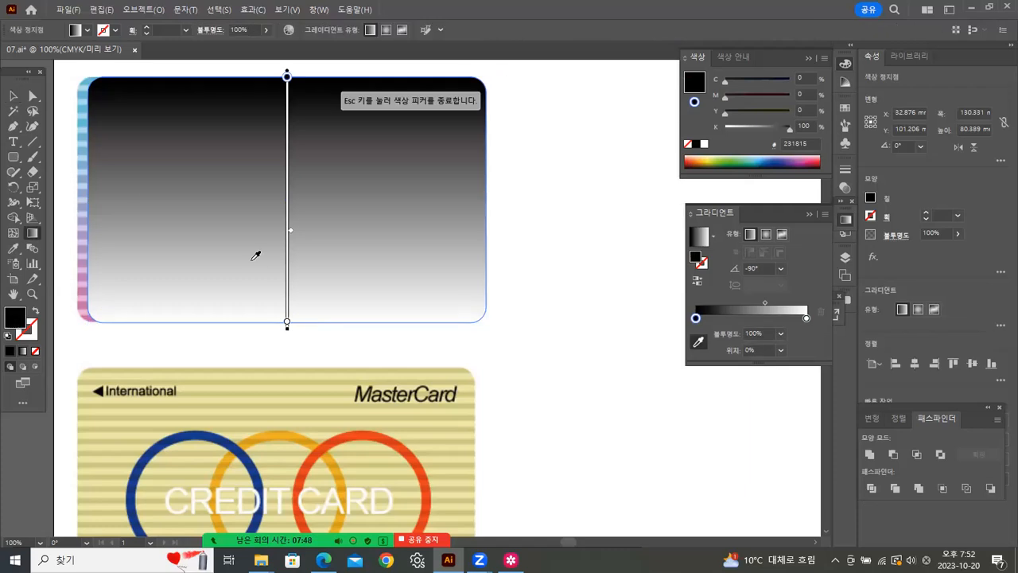
click(93, 77)
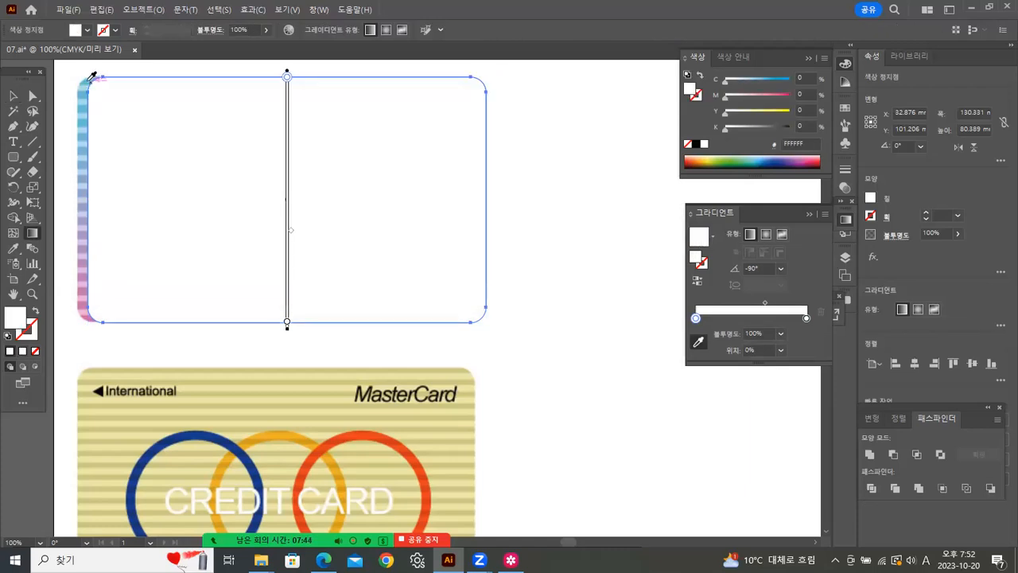
click(87, 79)
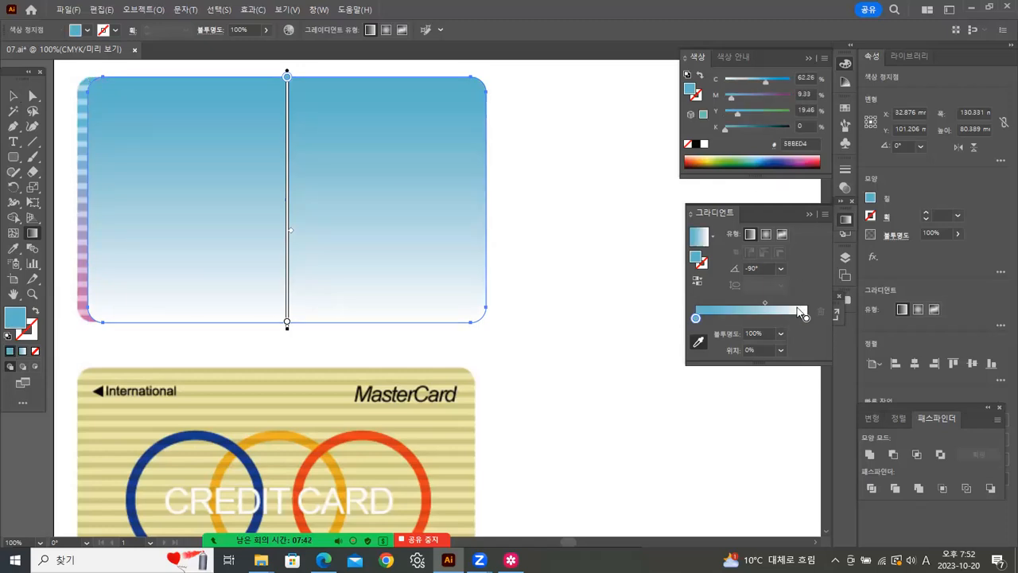
Set the gradient's white end stop to the pink sampled from the bottom of the original card's exposed edge
double_click(806, 318)
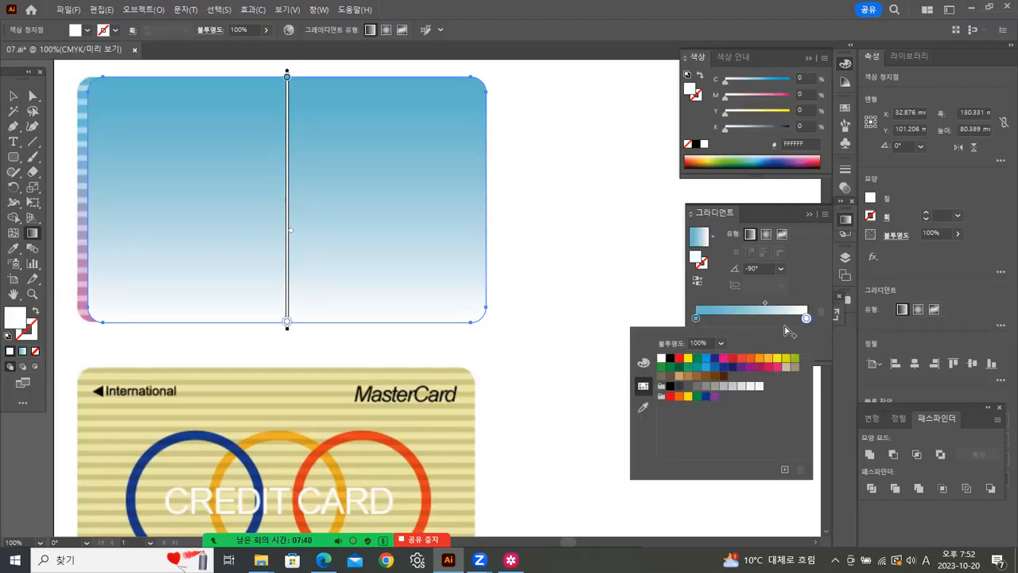
click(645, 408)
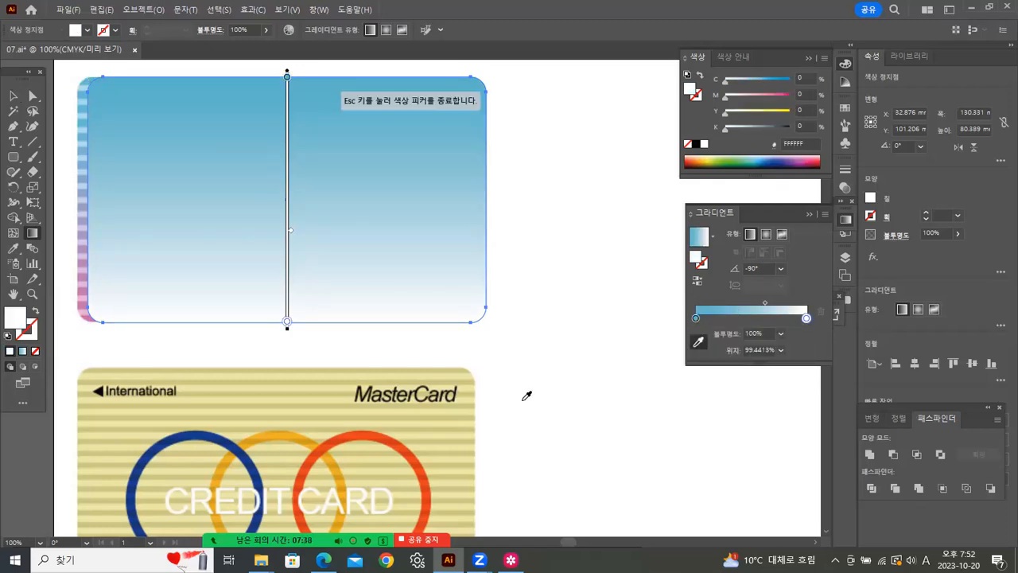
click(92, 312)
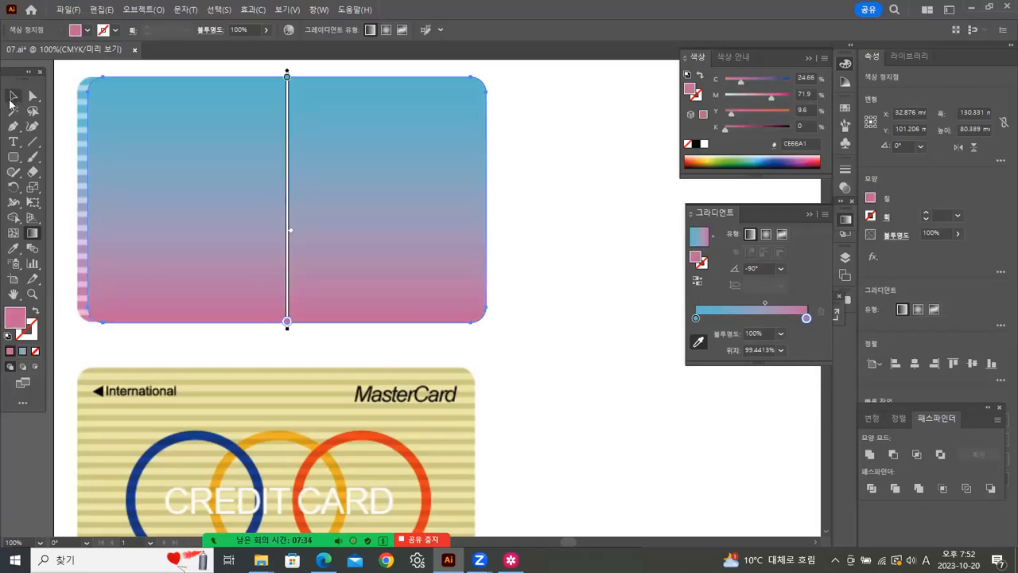
click(12, 97)
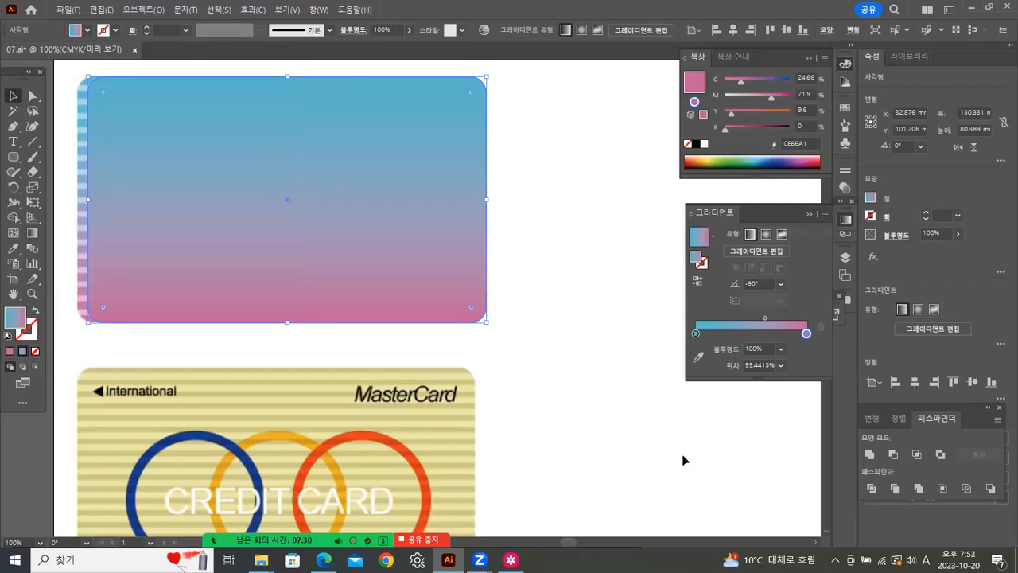
Nudge the gradient rectangle left until the logo on the original card is fully exposed, and deselect it
key(shift+Left)
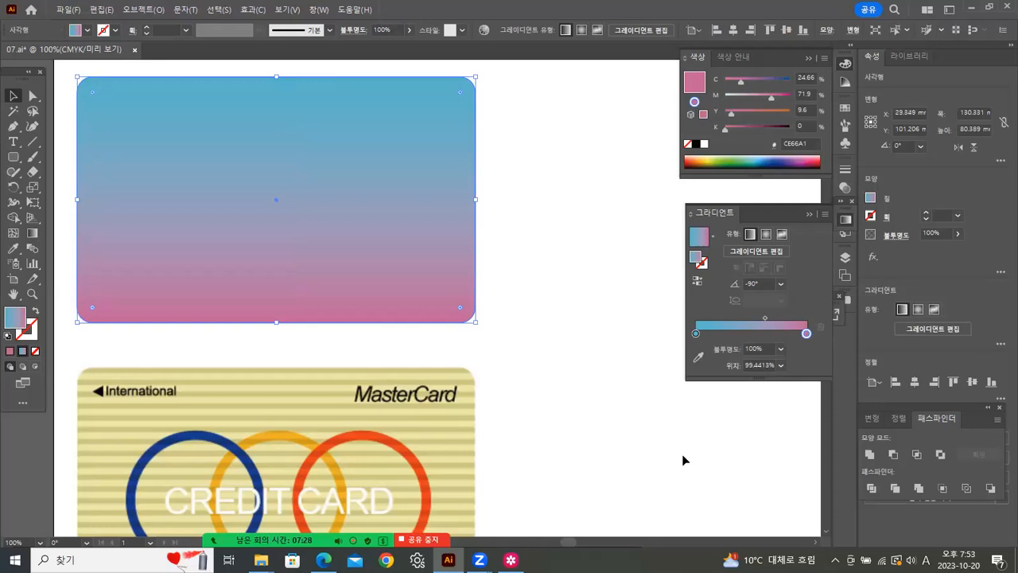
key(shift+Left)
key(shift+Left)
key(shift+Left)
key(shift+Left)
key(shift+Left)
key(shift+Left)
key(shift+Left)
key(shift+Left)
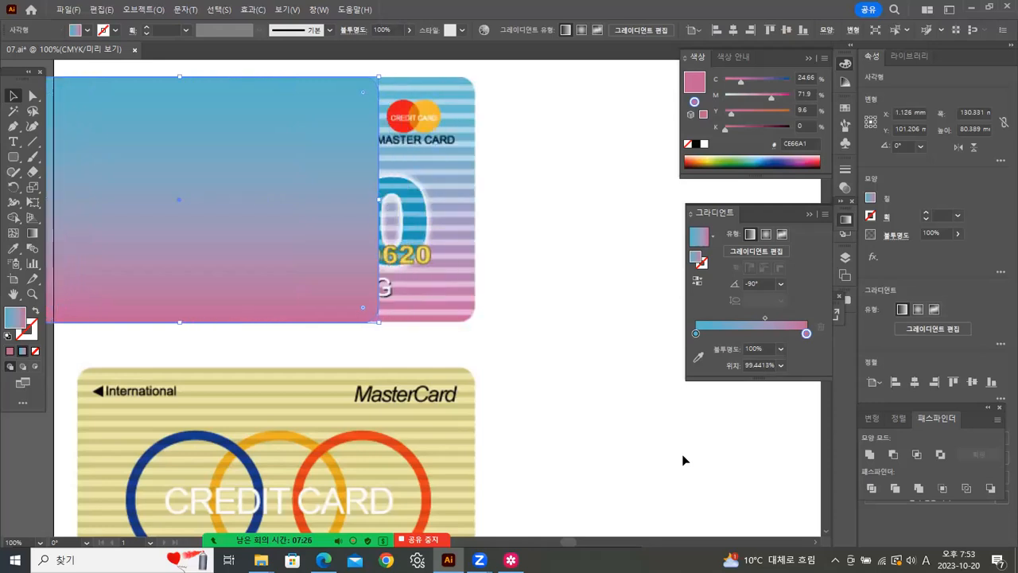
key(shift+Left)
key(shift+Left)
click(545, 178)
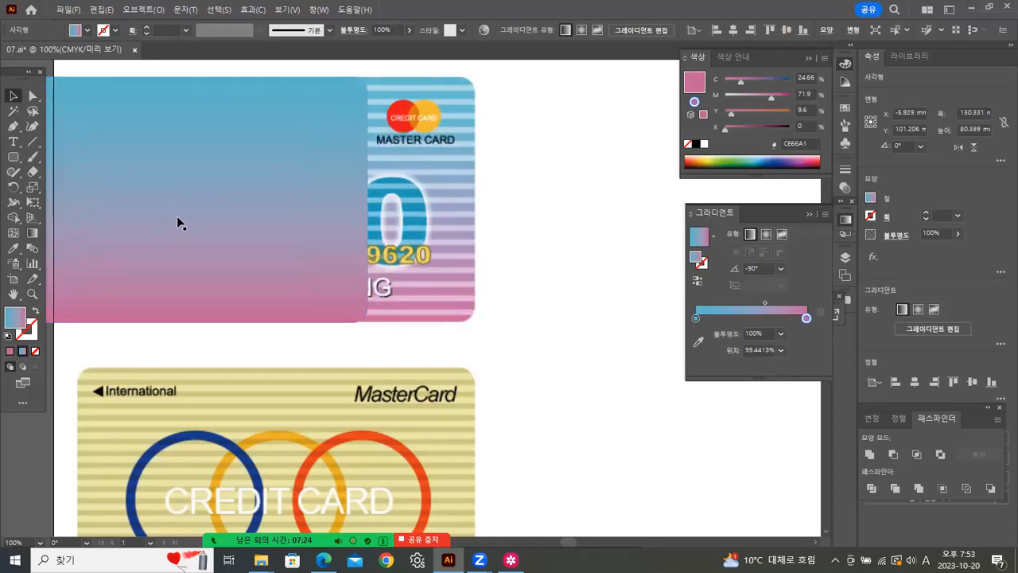
Draw a circle about 11.1 mm in diameter over the red circle of the card's logo
click(32, 293)
click(425, 149)
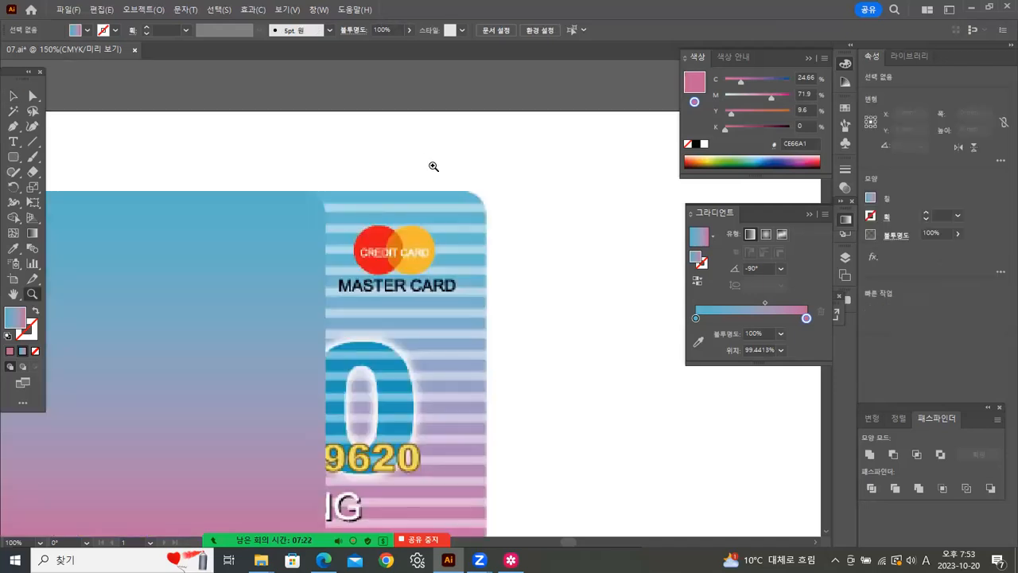
click(405, 298)
click(398, 313)
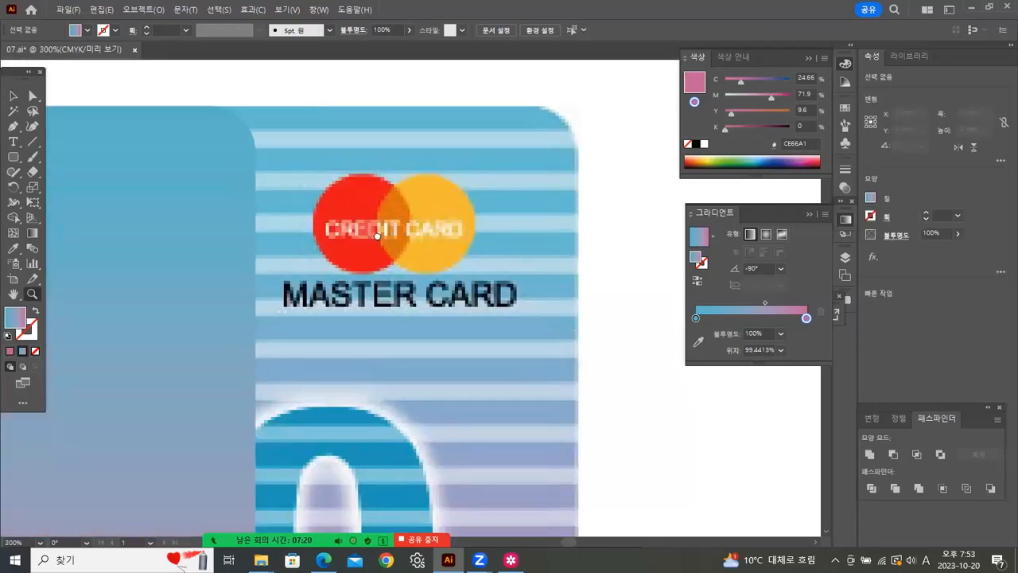
click(14, 159)
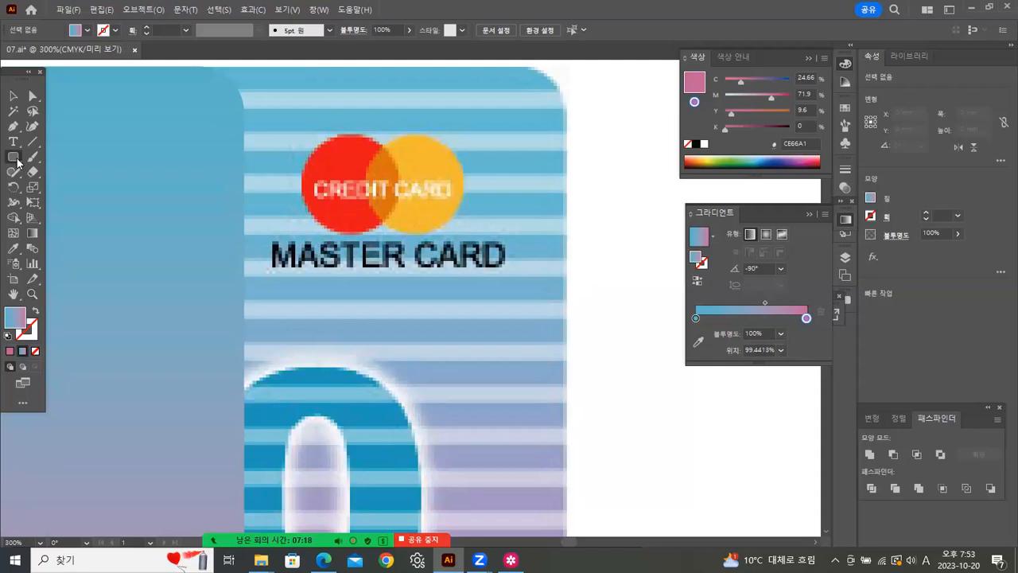
drag(14, 159, 43, 189)
drag(350, 187, 402, 224)
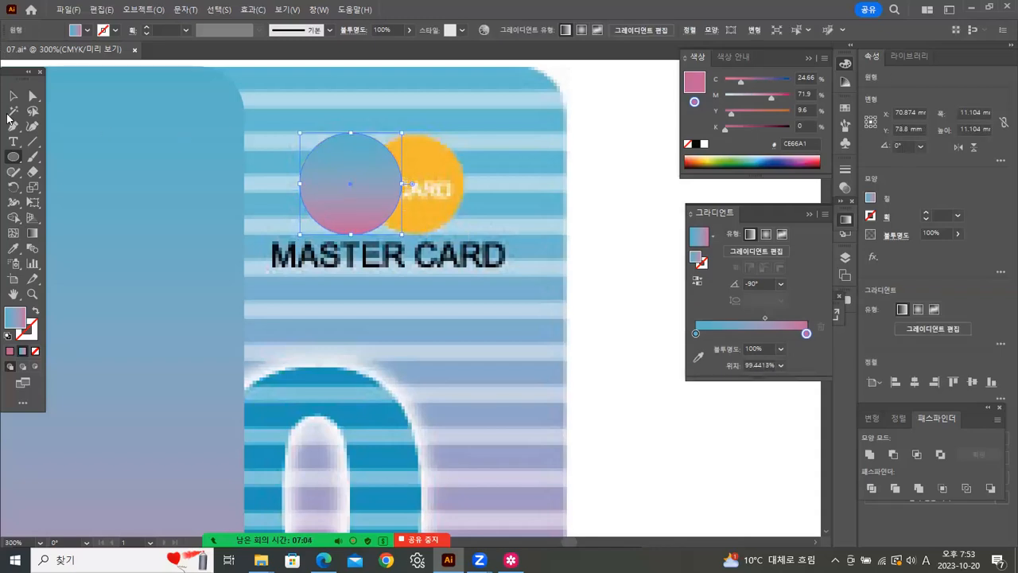
Duplicate the circle over the logo's yellow circle, and nudge both circles down about 7 mm to expose the logo
click(12, 95)
drag(365, 192, 430, 197)
drag(333, 120, 398, 171)
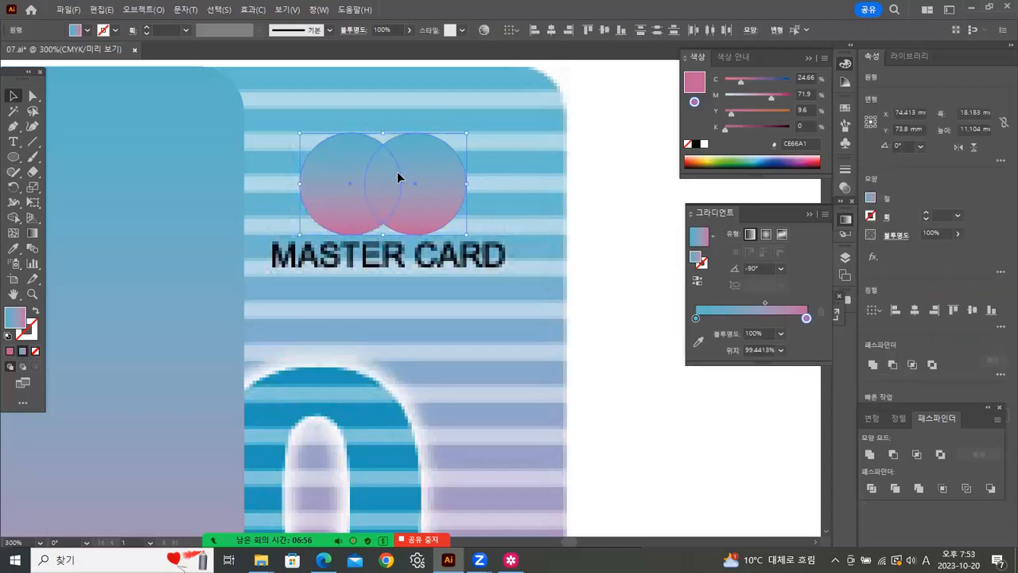
key(shift+Down)
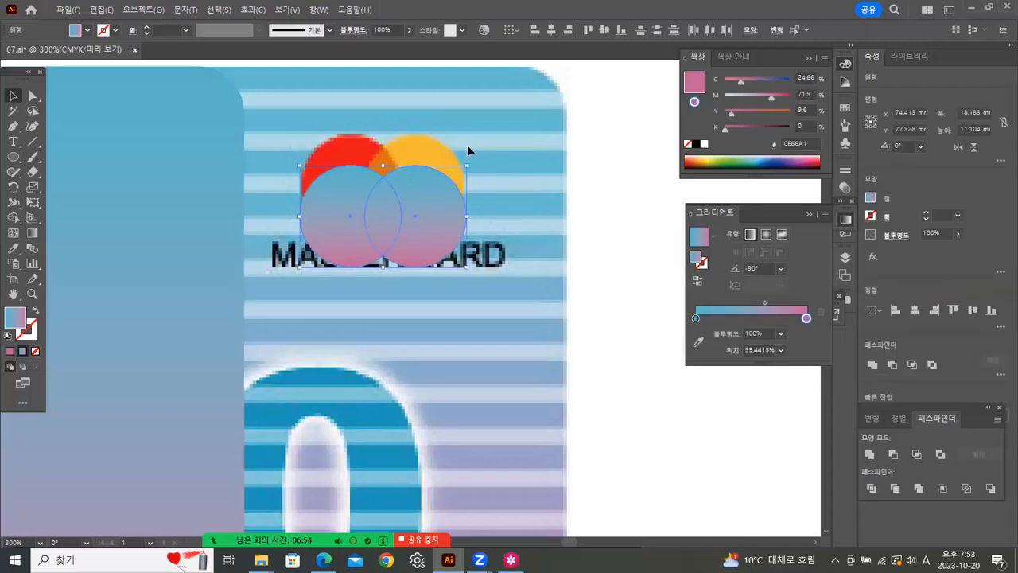
key(shift+Down)
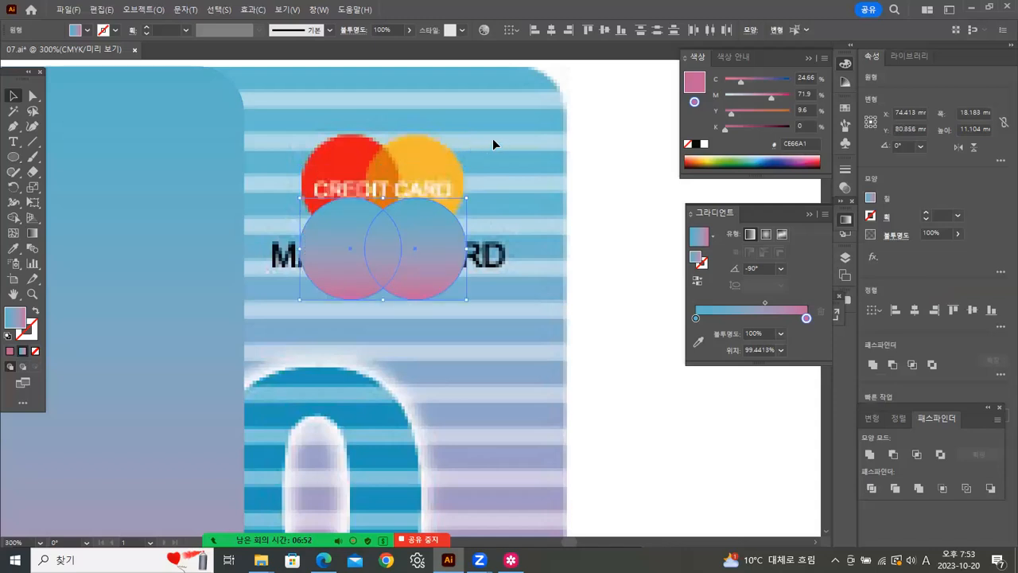
click(492, 138)
Fill the left circle with the red sampled from the logo using the Eyedropper
click(357, 216)
click(13, 248)
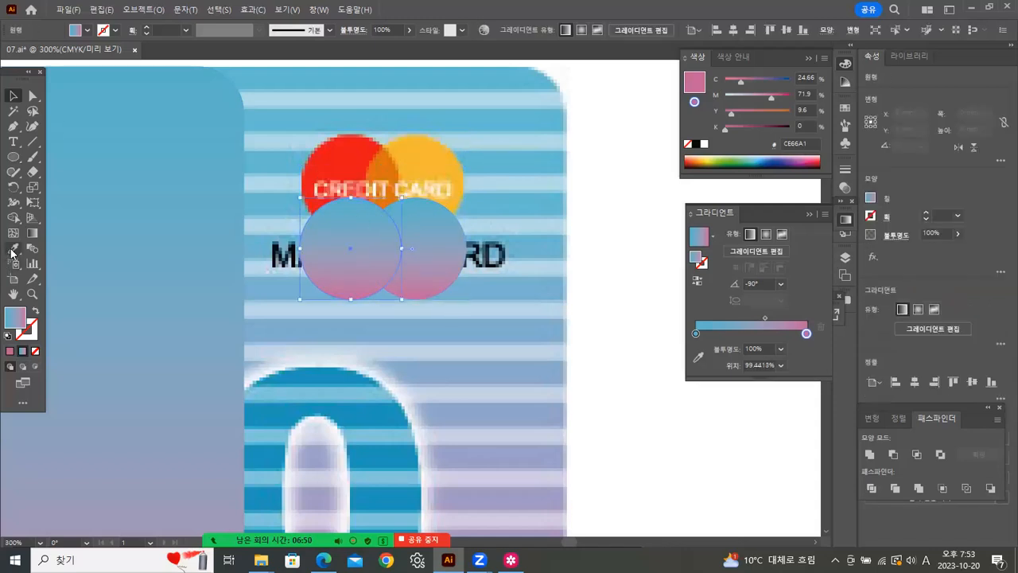
click(347, 136)
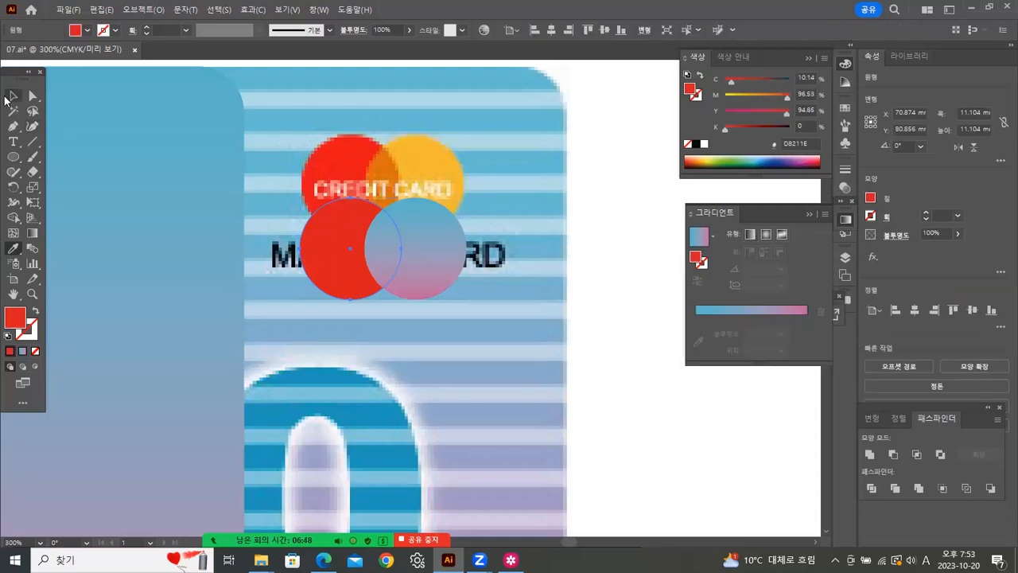
Fill the right circle with the yellow-orange sampled from the logo using the Eyedropper
click(13, 97)
click(447, 263)
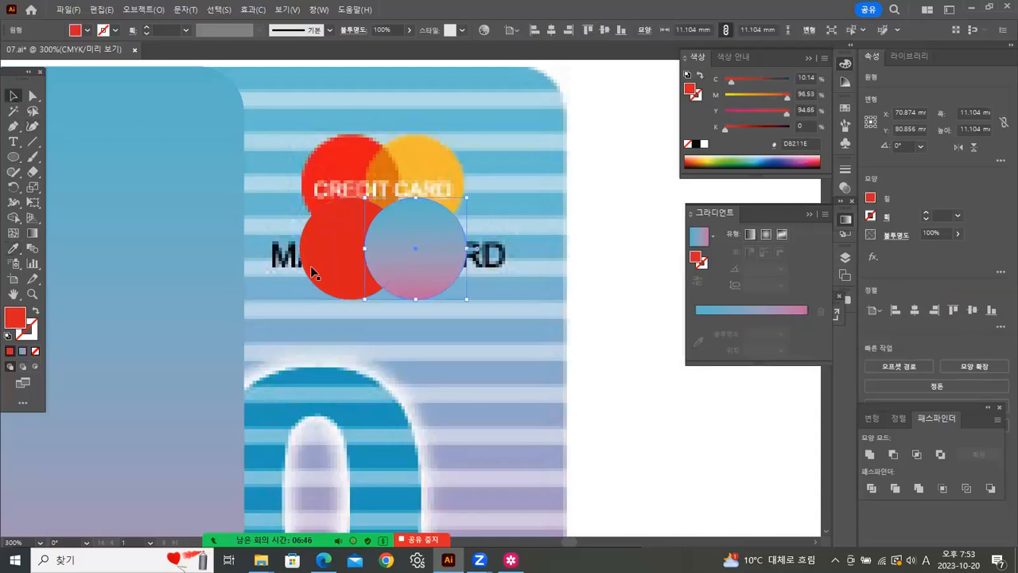
click(14, 248)
click(421, 144)
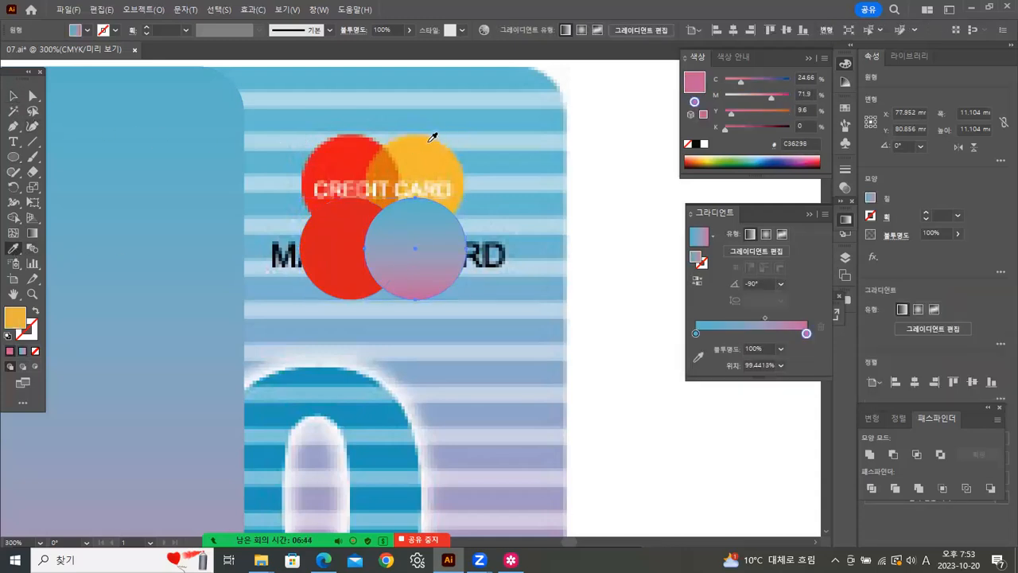
click(13, 97)
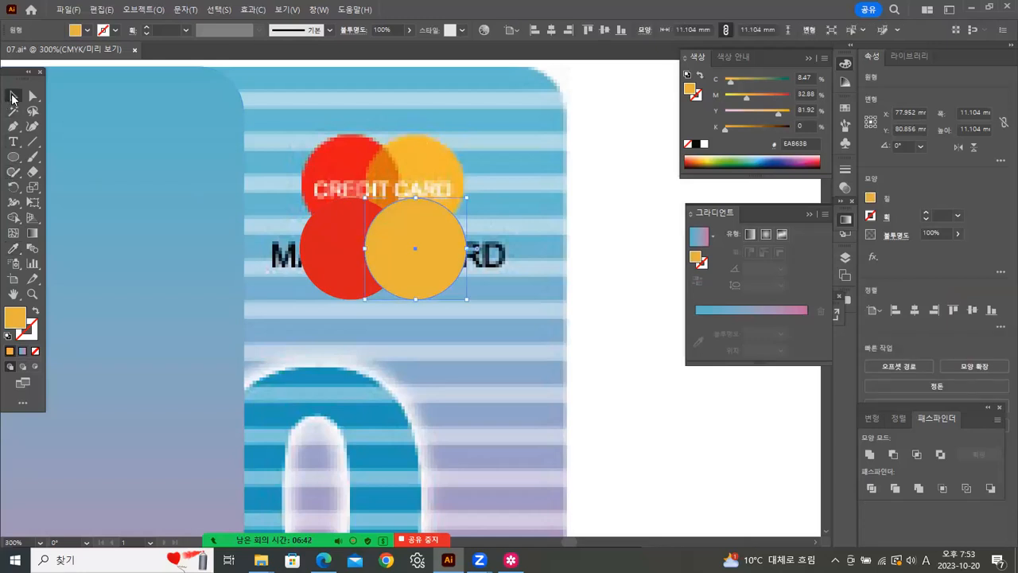
Move the red and yellow circles together onto the upper right area of the blue-to-pink gradient card
click(348, 279)
shift+click(437, 227)
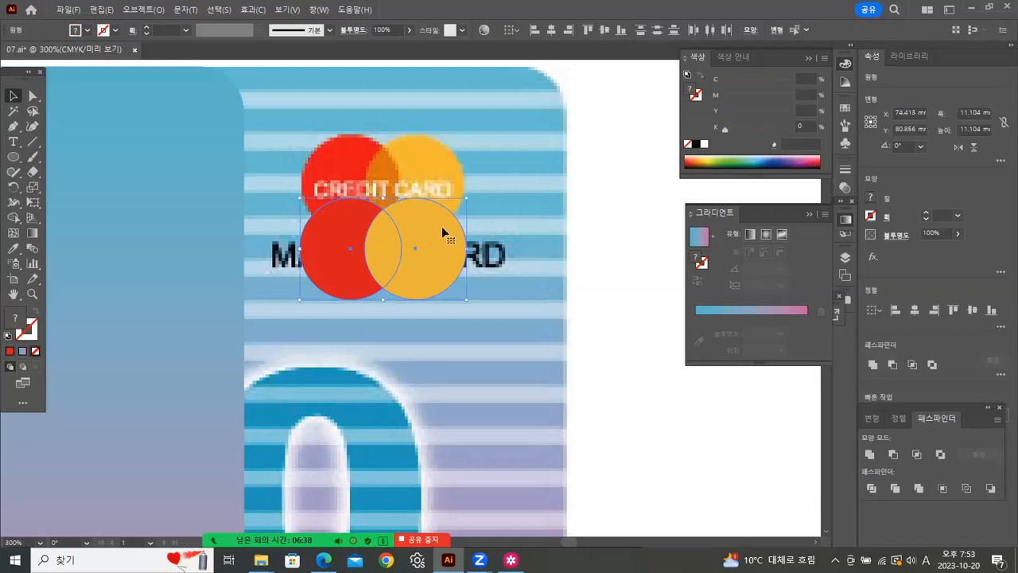
drag(354, 235, 108, 165)
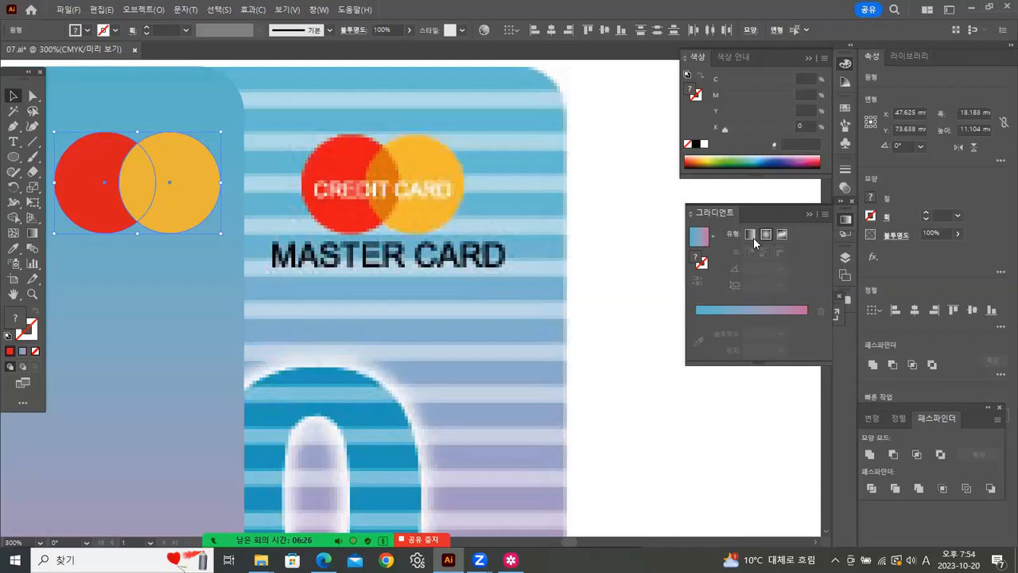
Try the Multiply, Color Burn, Lighten and Screen blend modes on both circles together
click(844, 187)
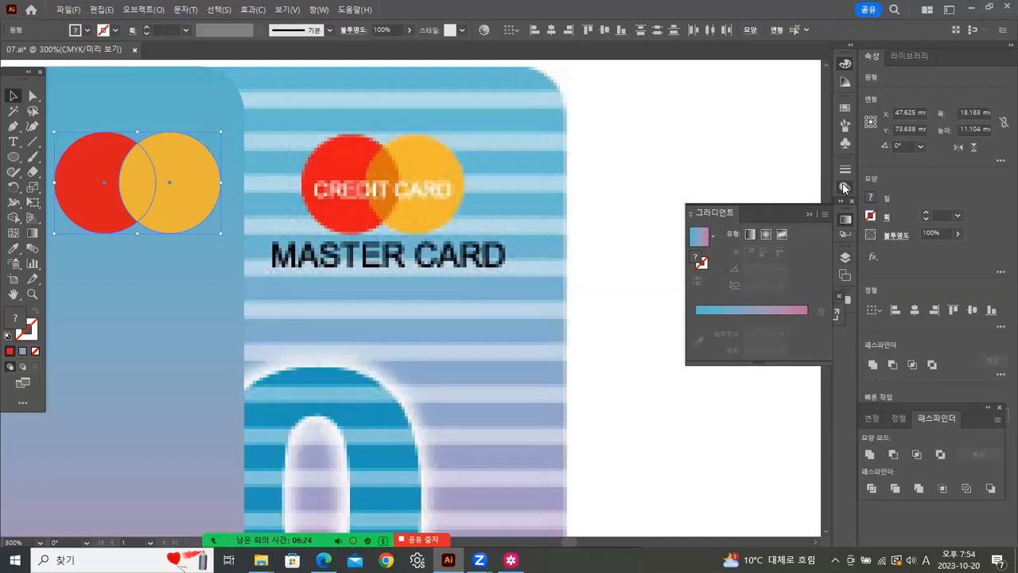
click(737, 185)
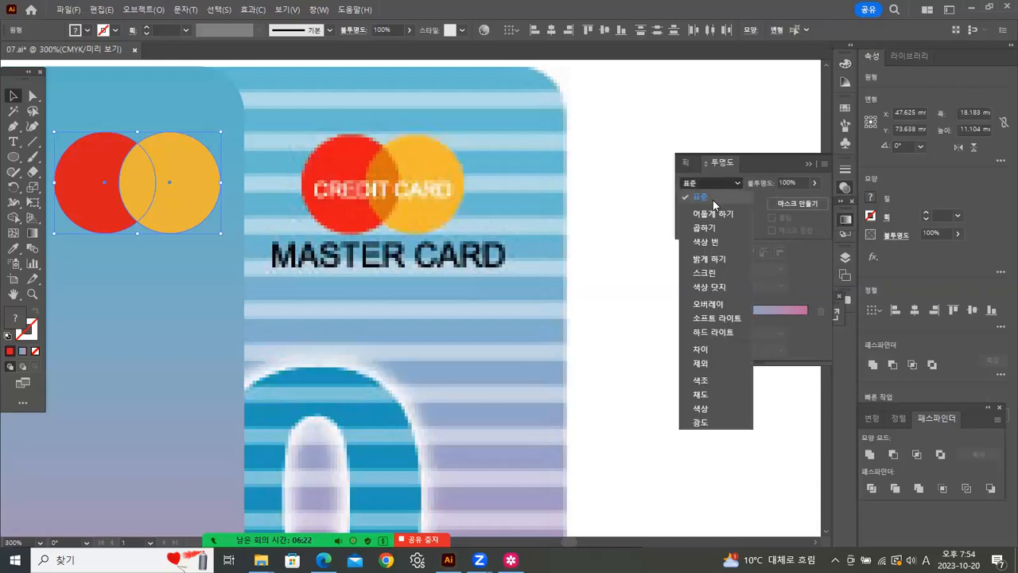
click(705, 228)
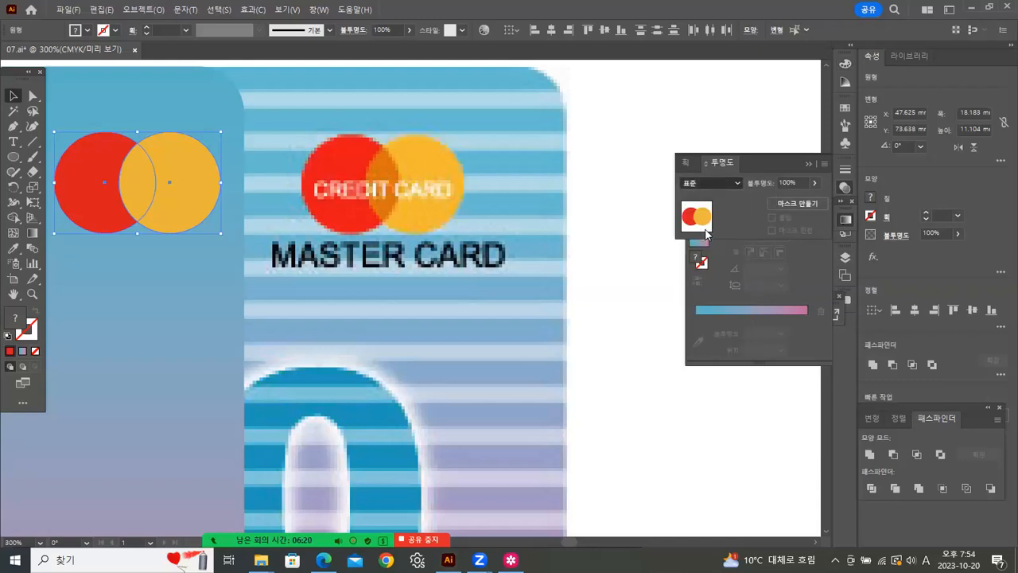
click(733, 183)
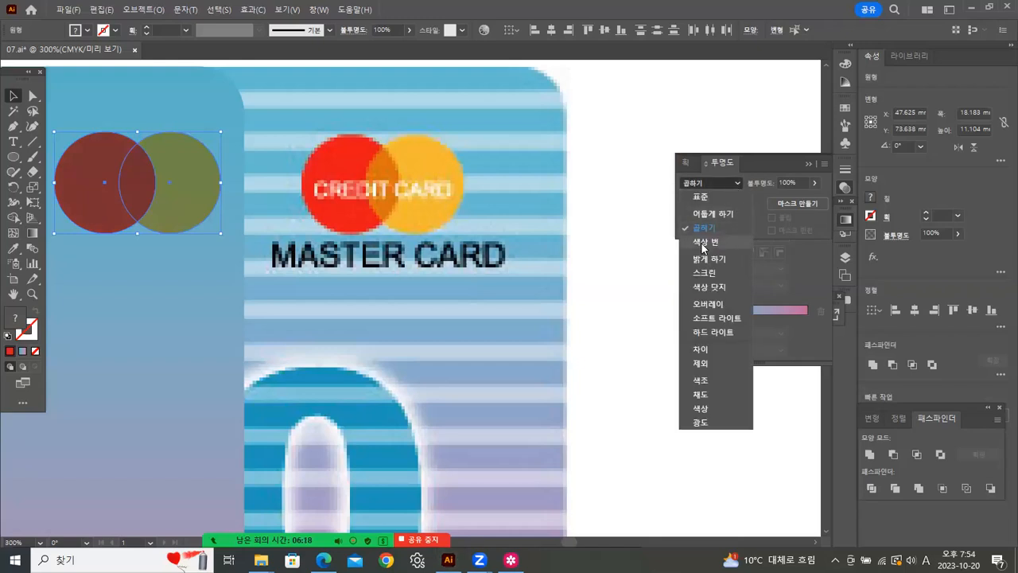
click(707, 245)
click(733, 183)
click(714, 260)
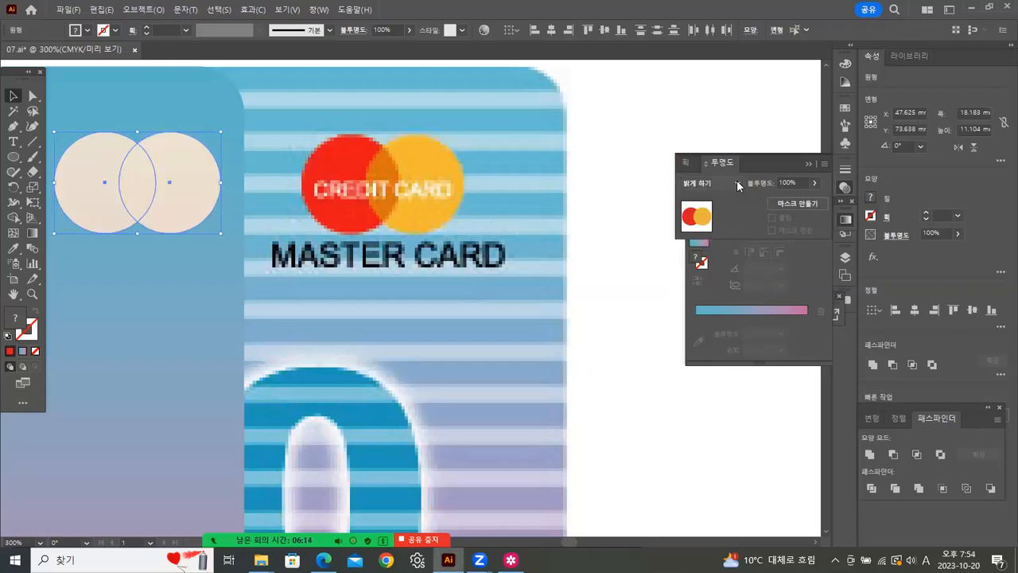
click(736, 181)
click(714, 278)
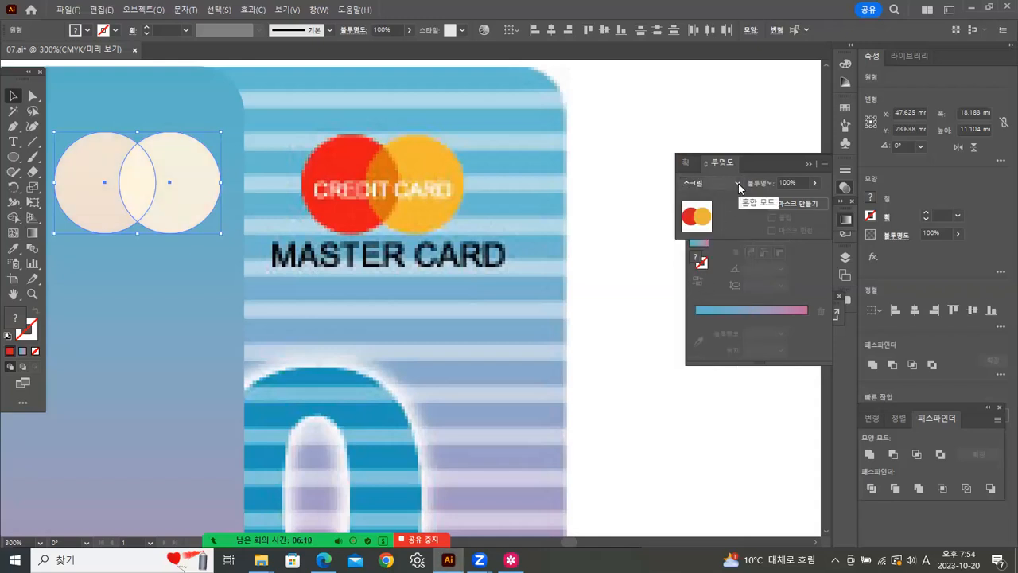
click(624, 116)
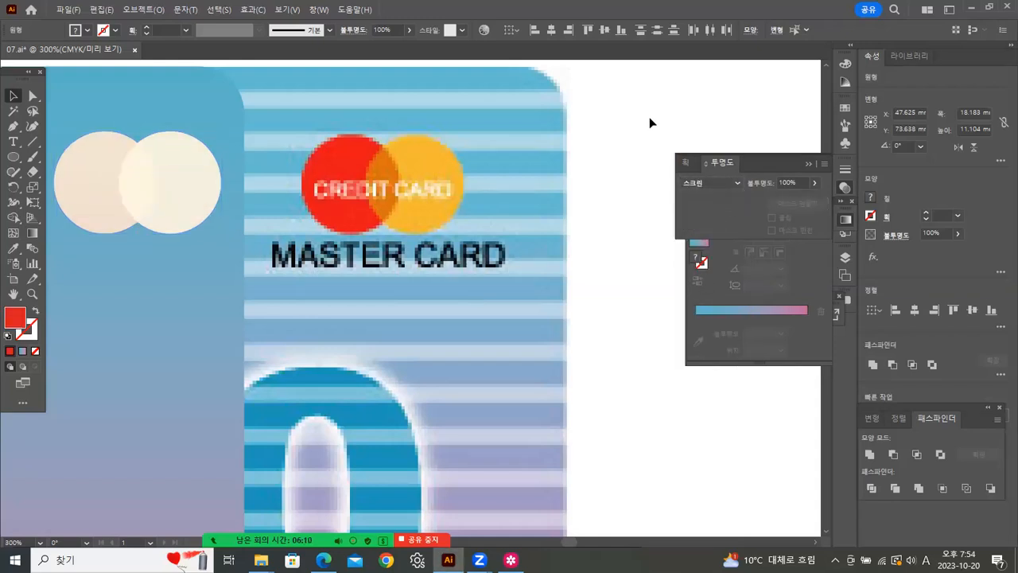
Set the red circle's blend mode back to Normal
click(91, 189)
click(698, 183)
click(700, 201)
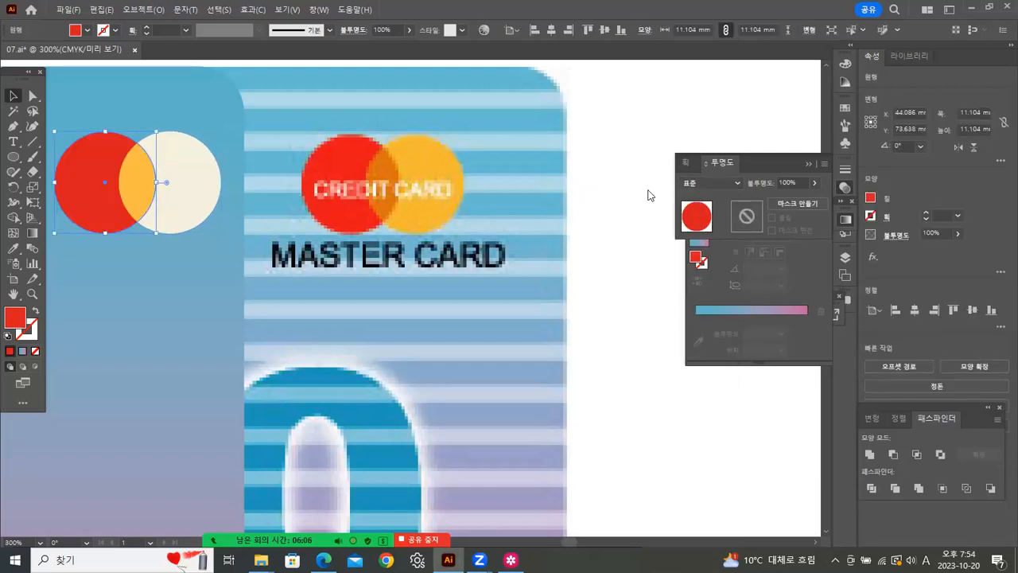
Try the Darken, Multiply and Color Burn blend modes on the yellow circle alone
click(181, 212)
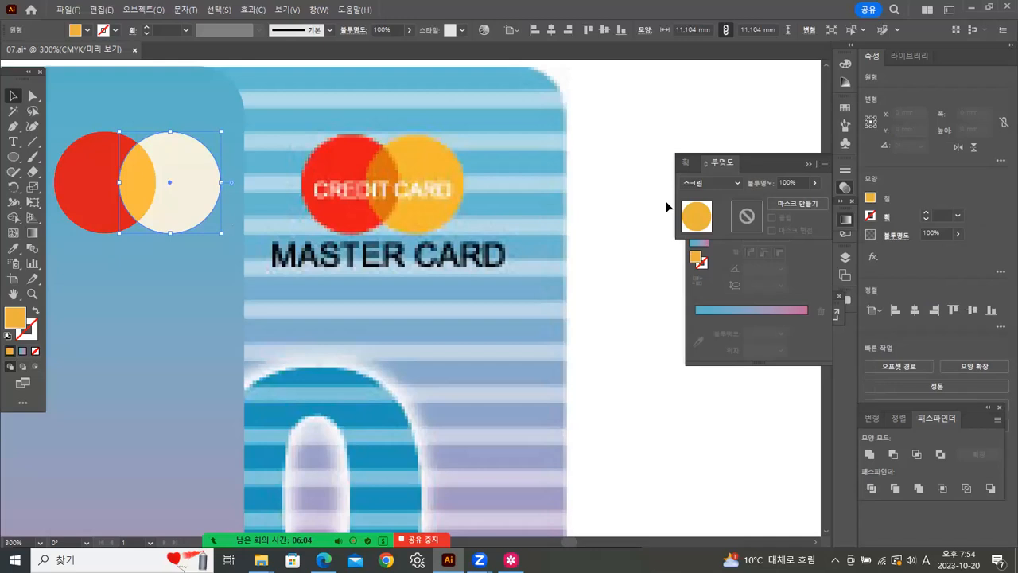
click(712, 178)
click(712, 214)
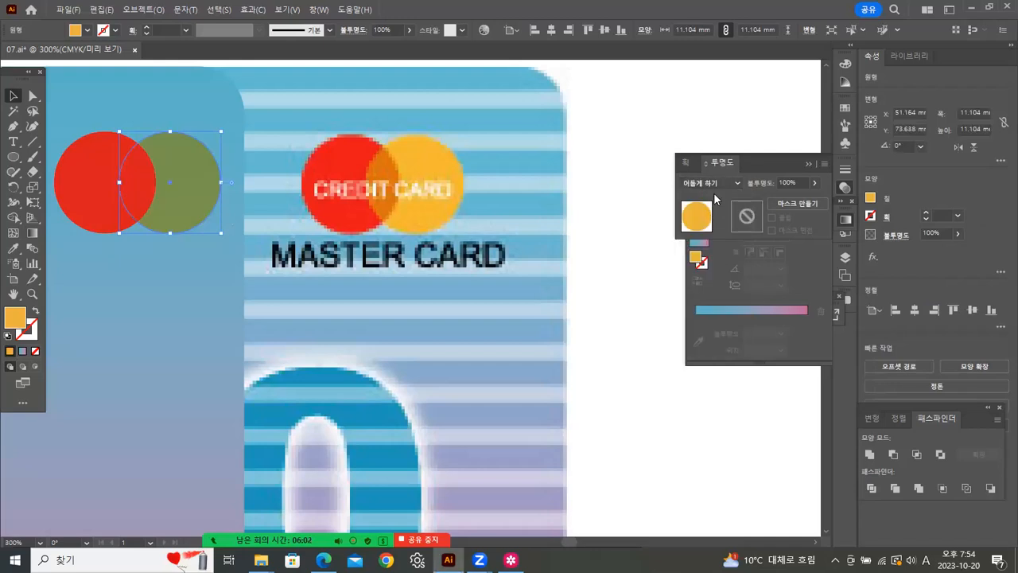
click(718, 184)
click(710, 226)
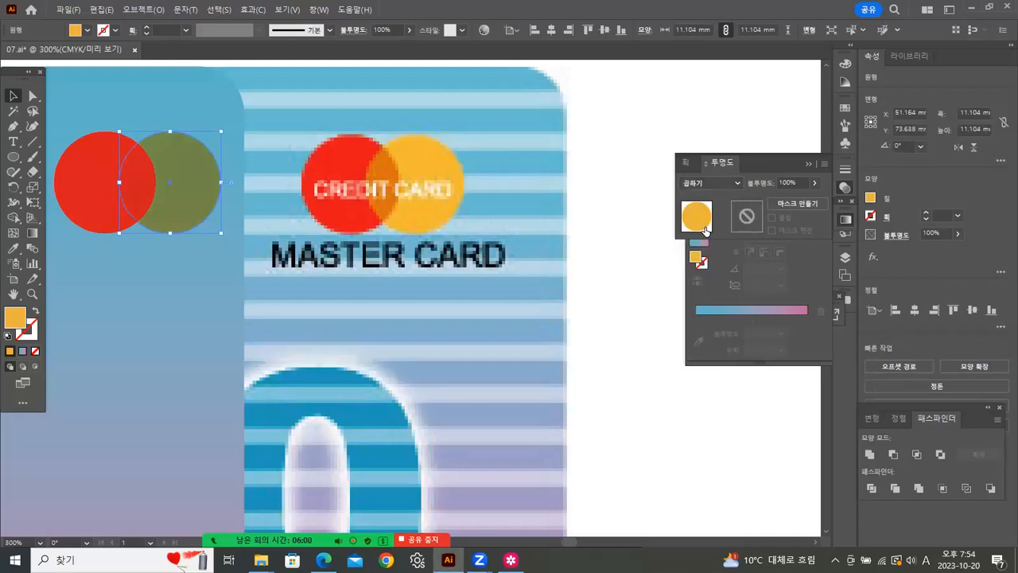
click(710, 181)
click(707, 247)
Try the Lighten, Screen and Color Dodge blend modes on the yellow circle
click(708, 184)
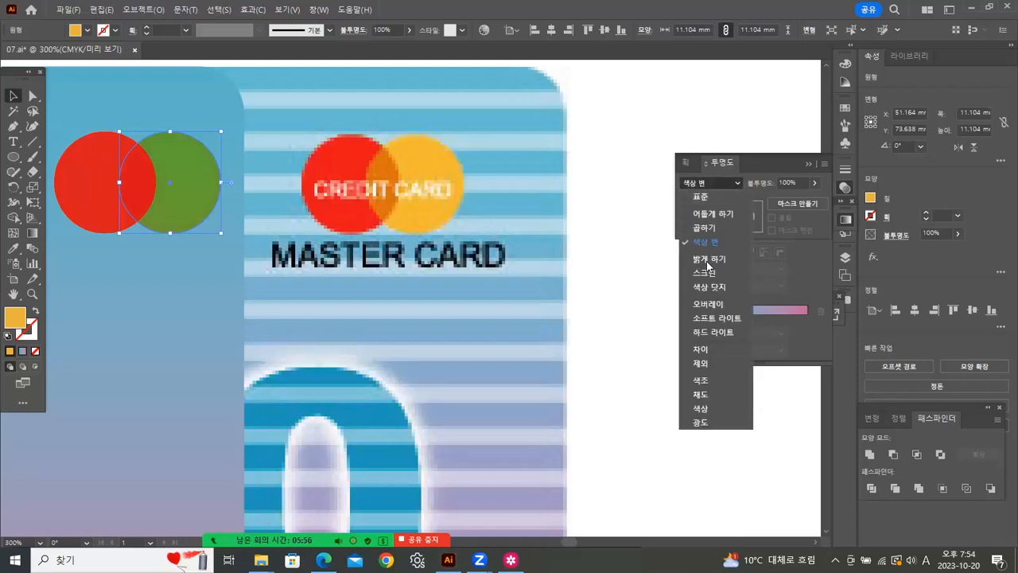
click(707, 260)
click(713, 184)
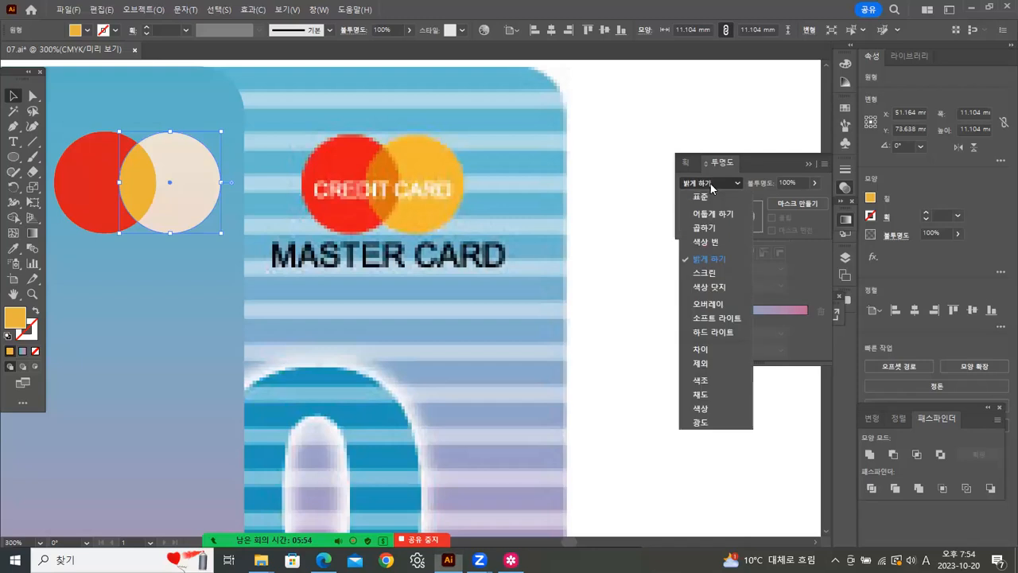
click(703, 272)
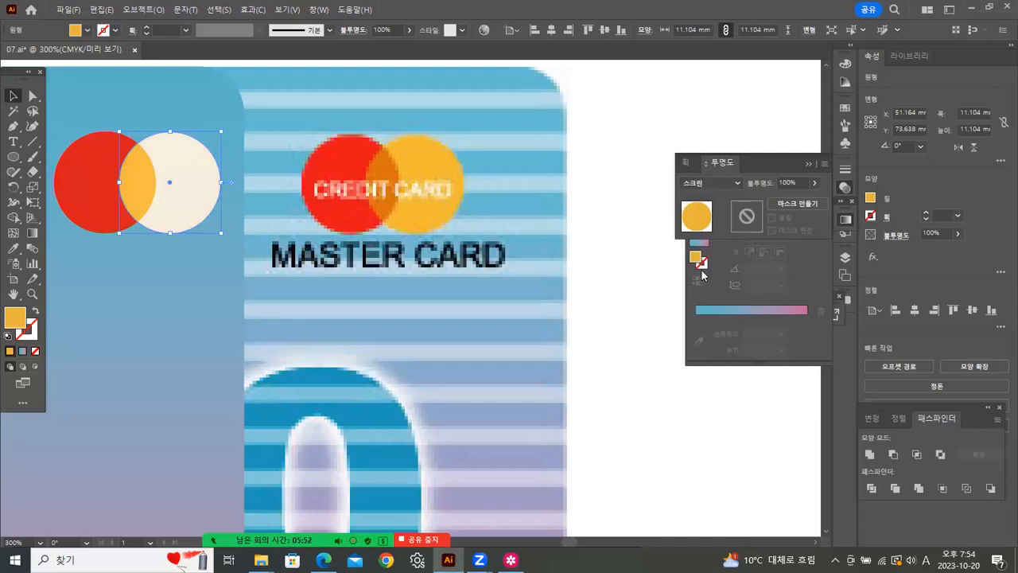
click(710, 183)
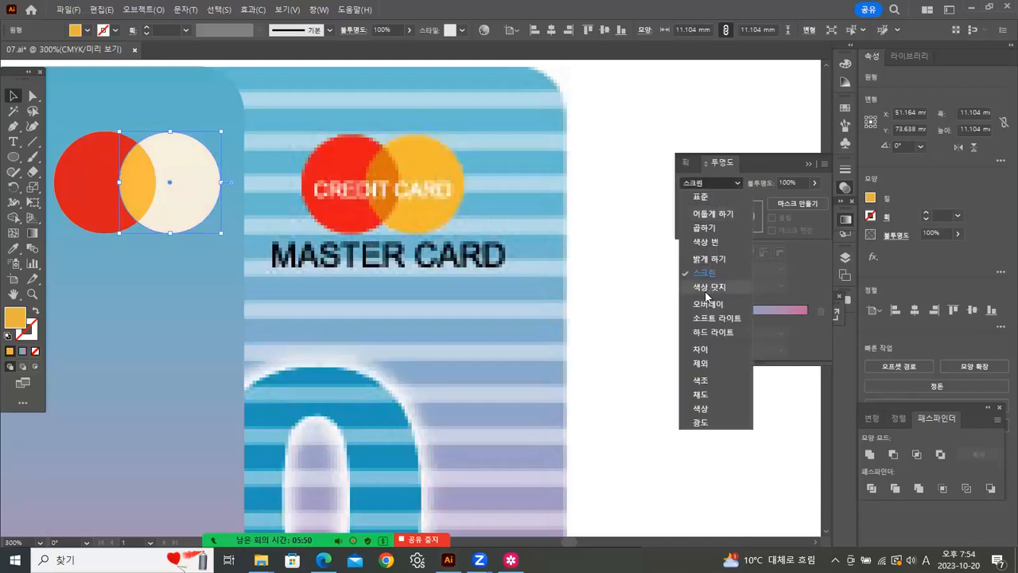
click(707, 288)
Try the Overlay, Soft Light and Hard Light blend modes on the yellow circle
click(707, 188)
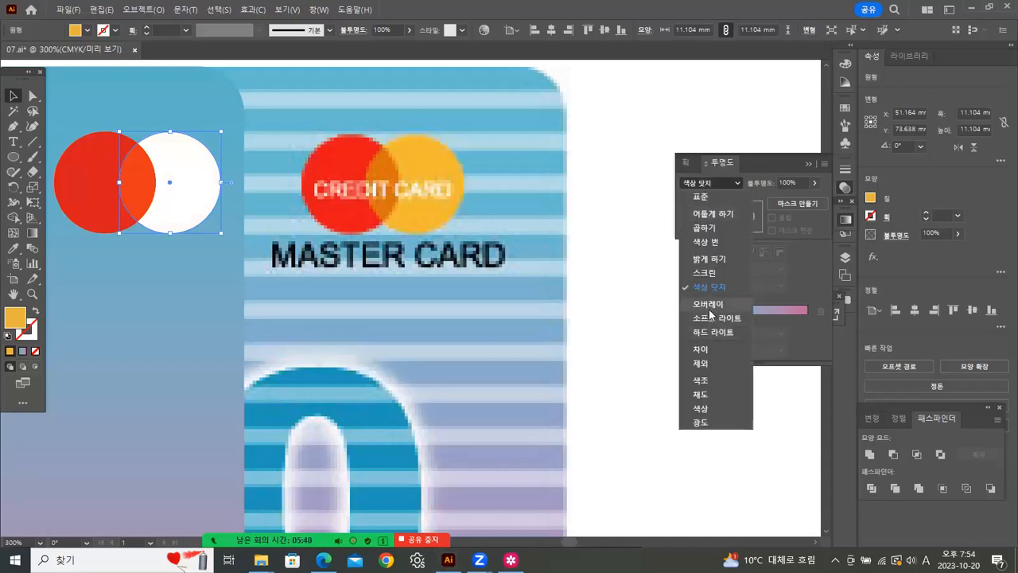
click(707, 307)
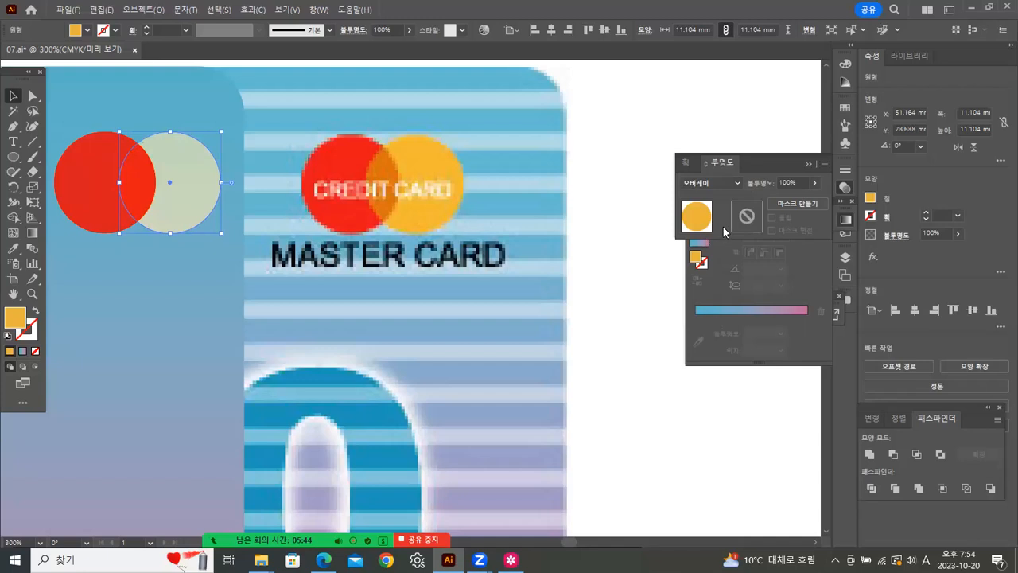
click(726, 187)
click(710, 324)
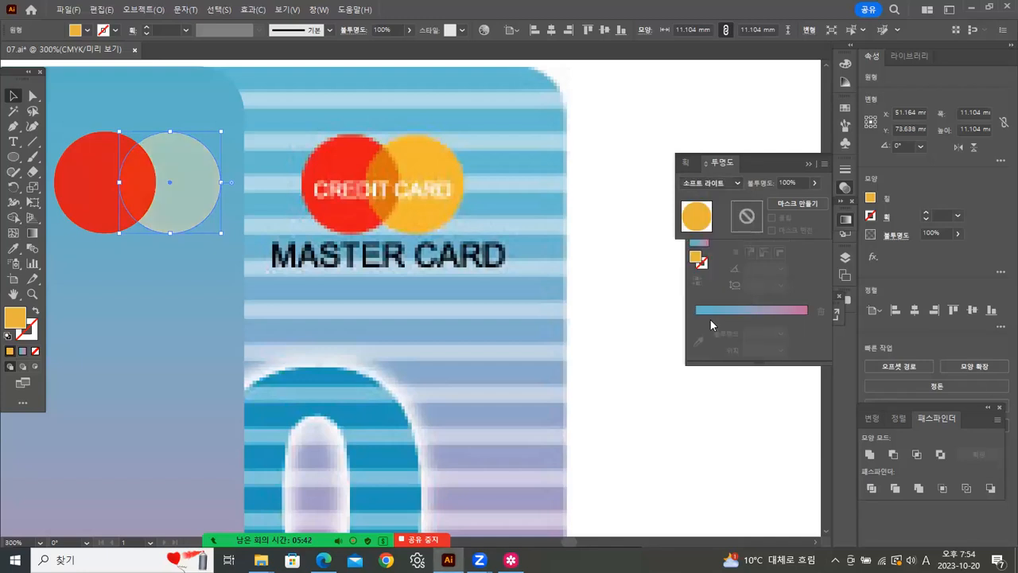
click(715, 183)
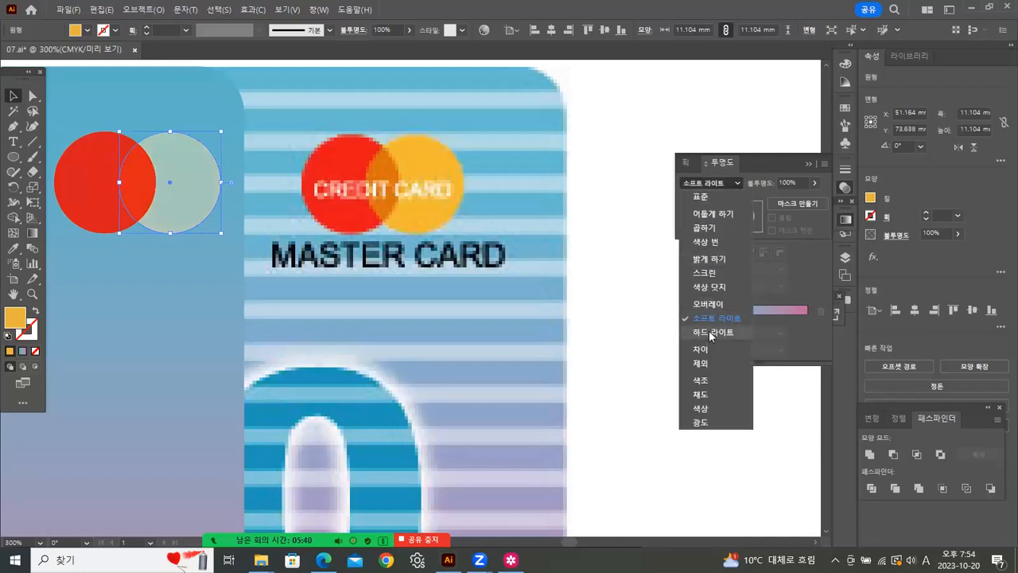
click(709, 331)
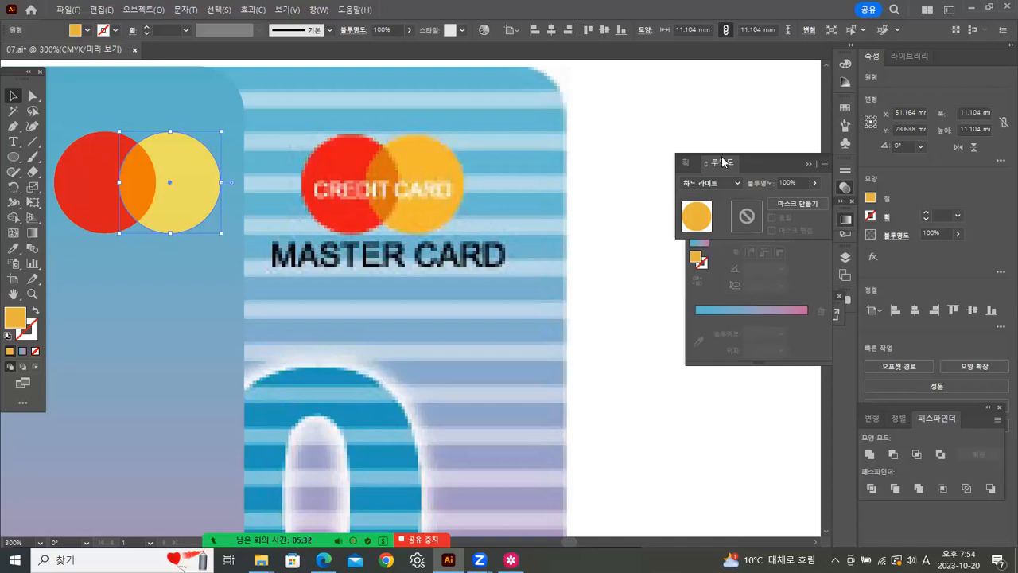
Try the Difference and Exclusion blend modes on the yellow circle
click(712, 183)
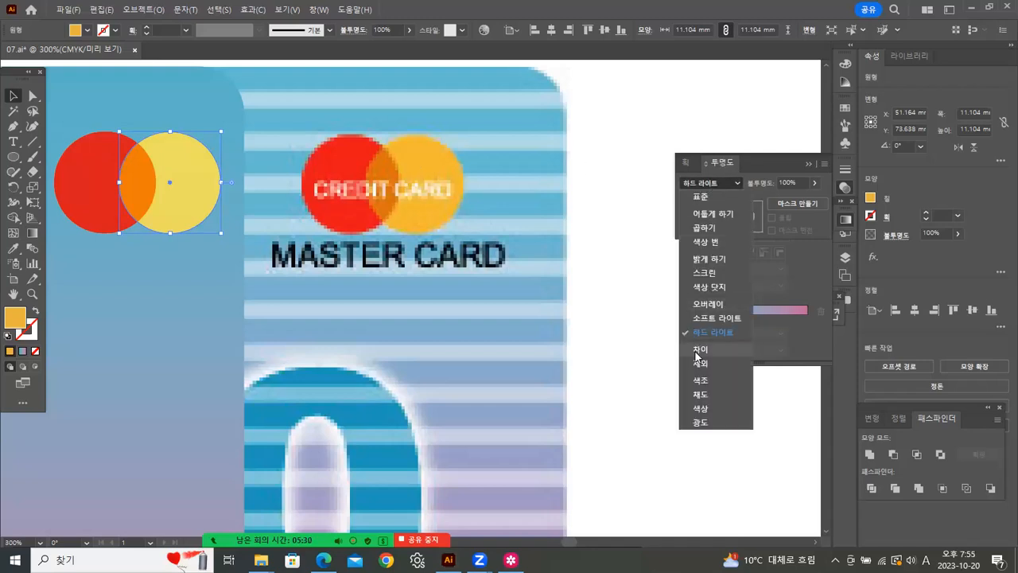
click(698, 351)
click(714, 184)
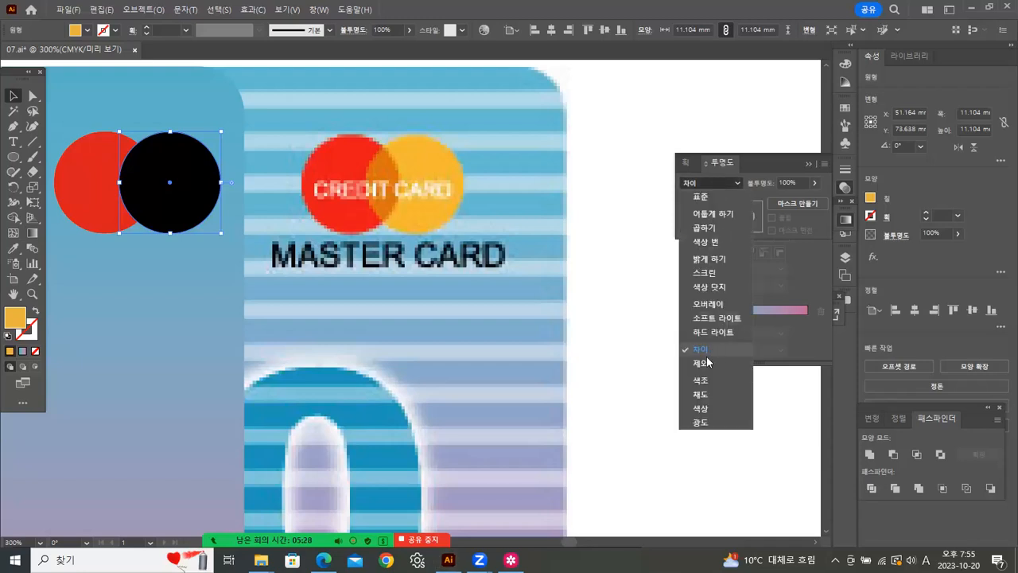
click(700, 364)
Try the Hue, Saturation, Color and Luminosity blend modes on the yellow circle
click(711, 180)
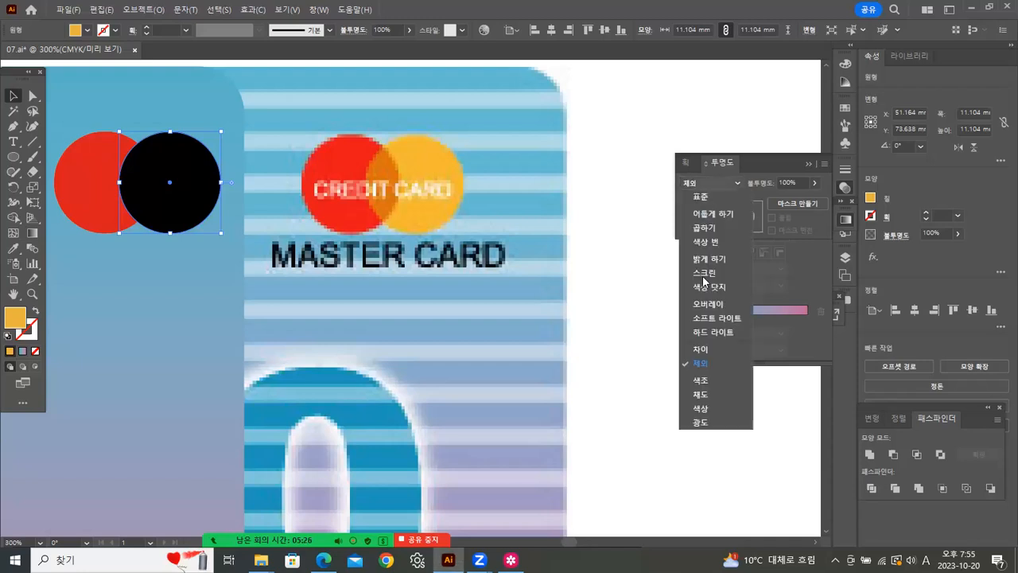
click(693, 379)
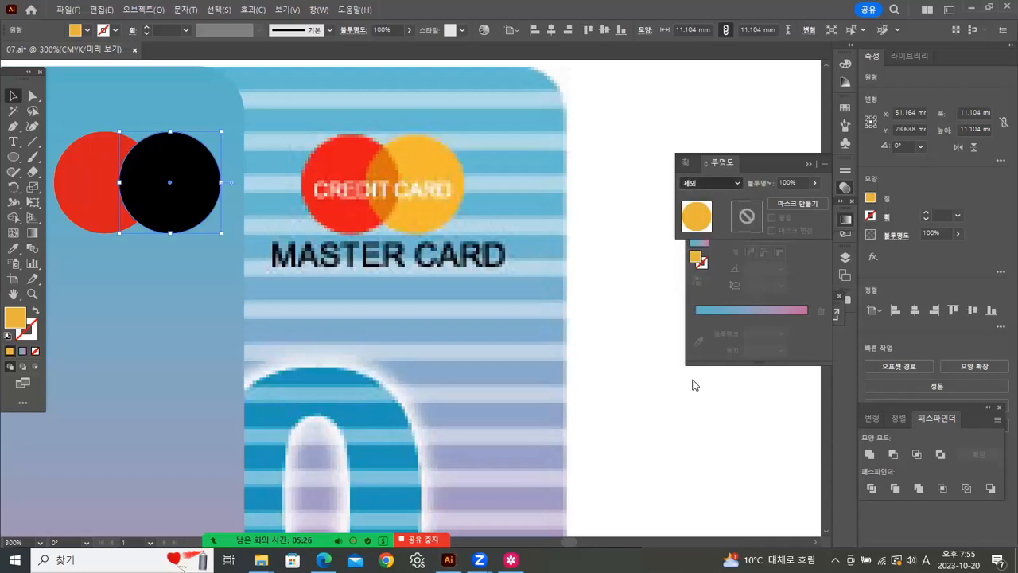
click(711, 184)
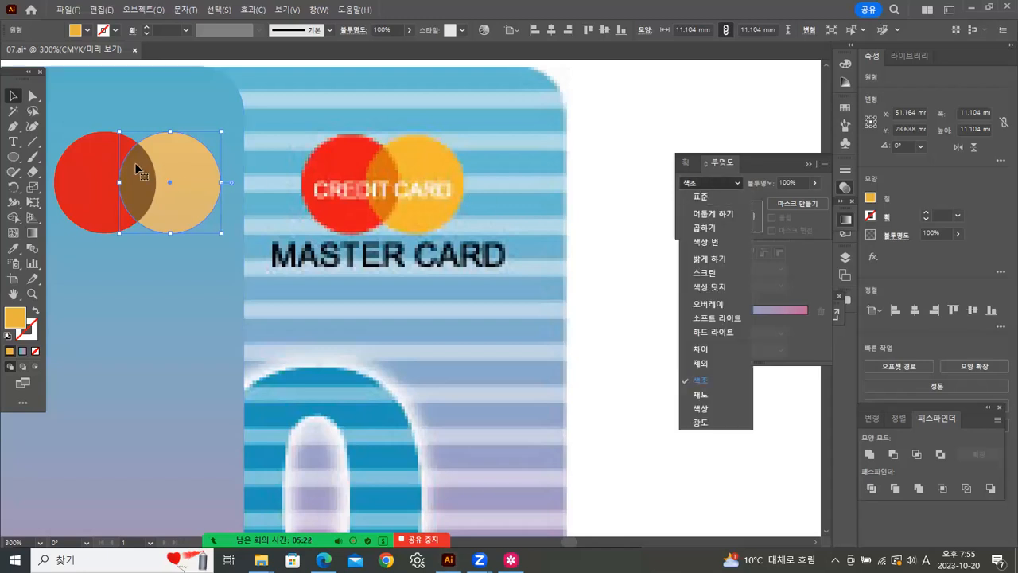
click(697, 394)
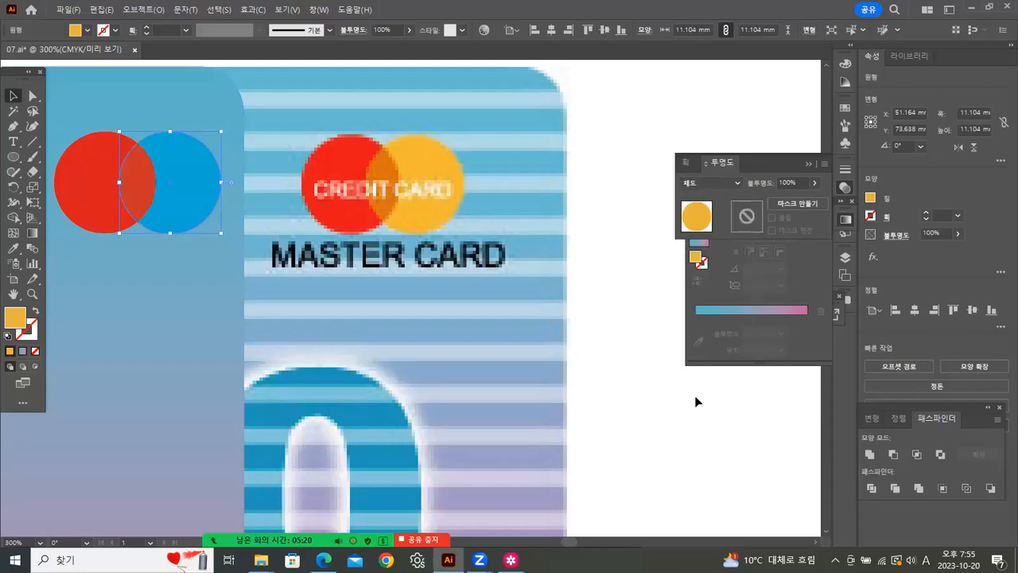
click(718, 177)
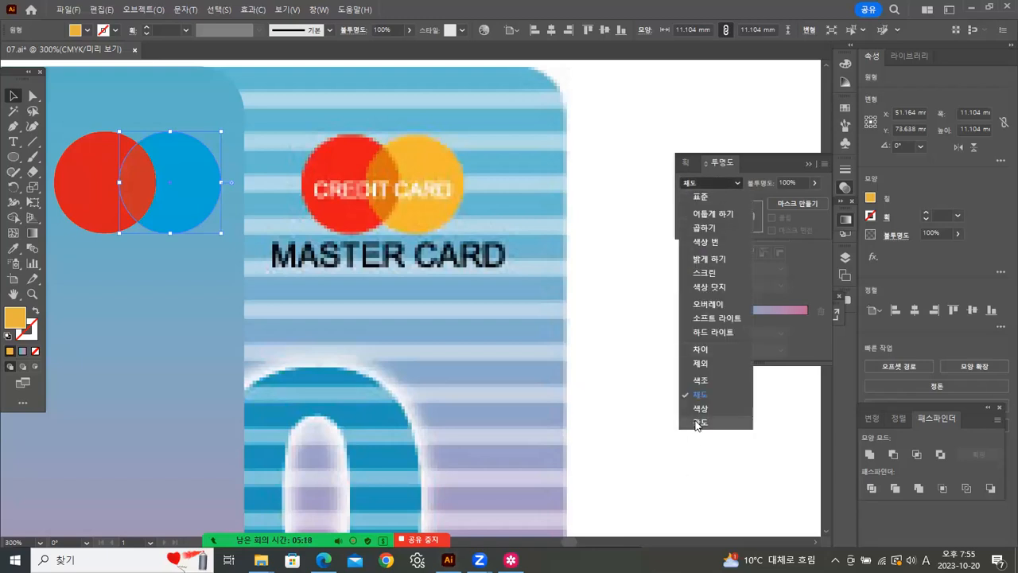
click(697, 406)
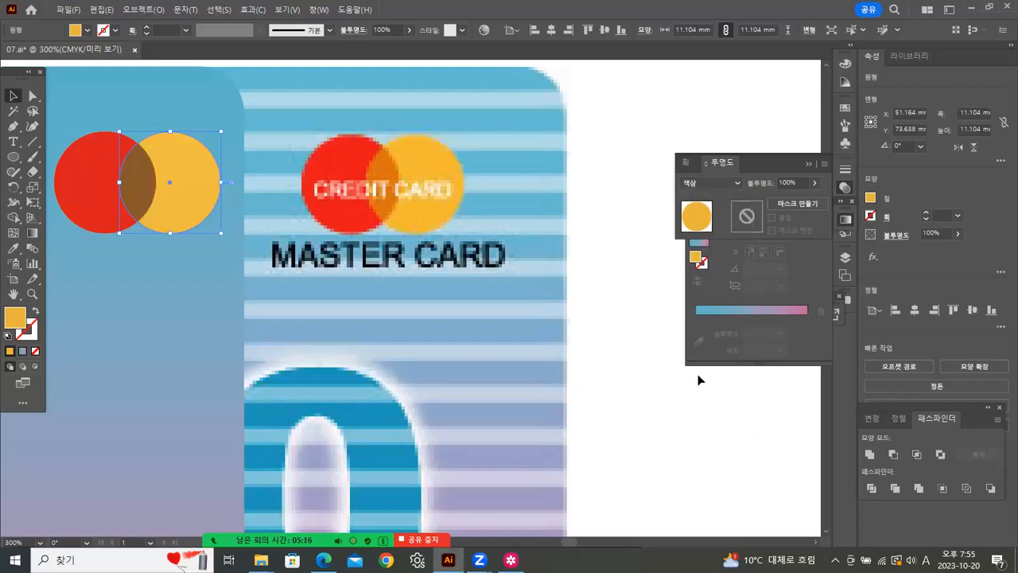
click(695, 183)
click(700, 419)
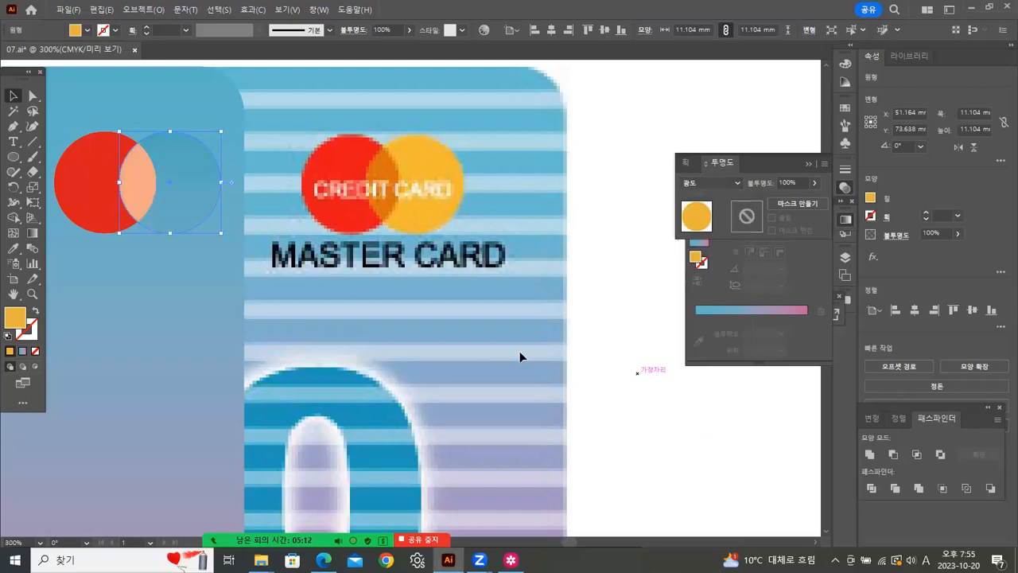
Set the yellow circle's blend mode back to Normal and deselect it
click(722, 186)
click(704, 199)
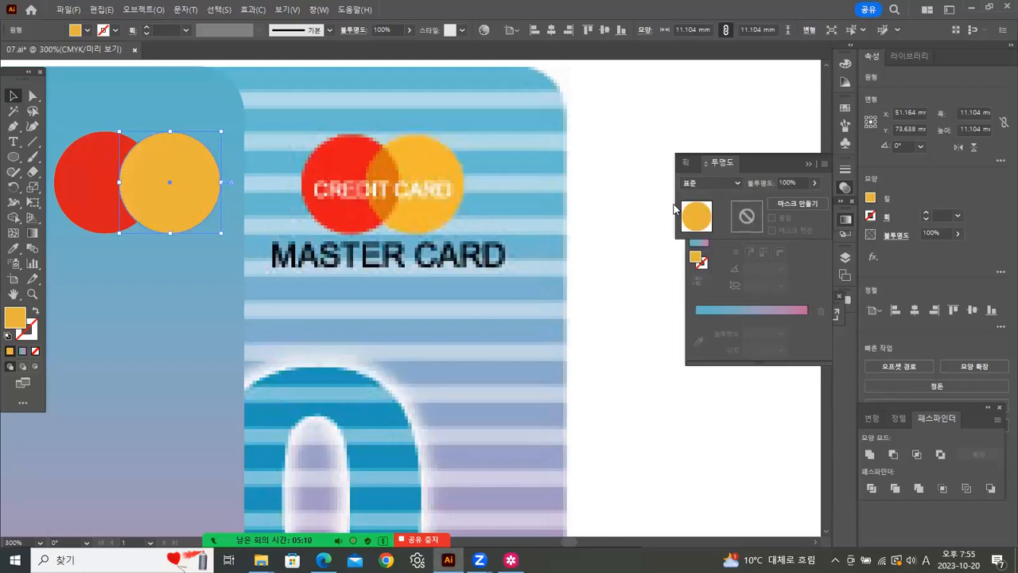
click(634, 112)
Split the two overlapping circles into separate pieces with Pathfinder Divide, and ungroup the result
click(168, 196)
shift+click(72, 202)
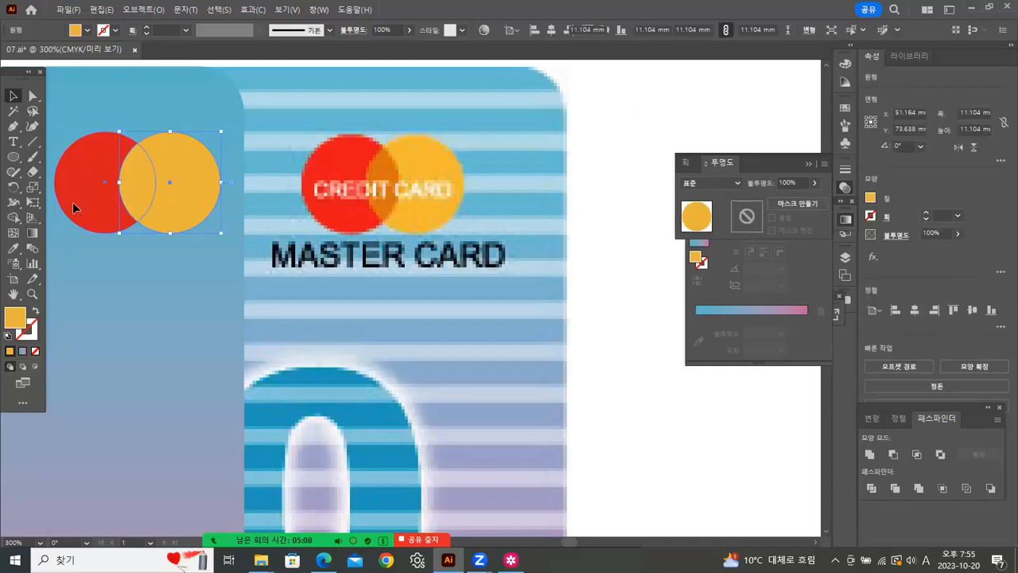
click(871, 487)
click(150, 183)
right_click(150, 183)
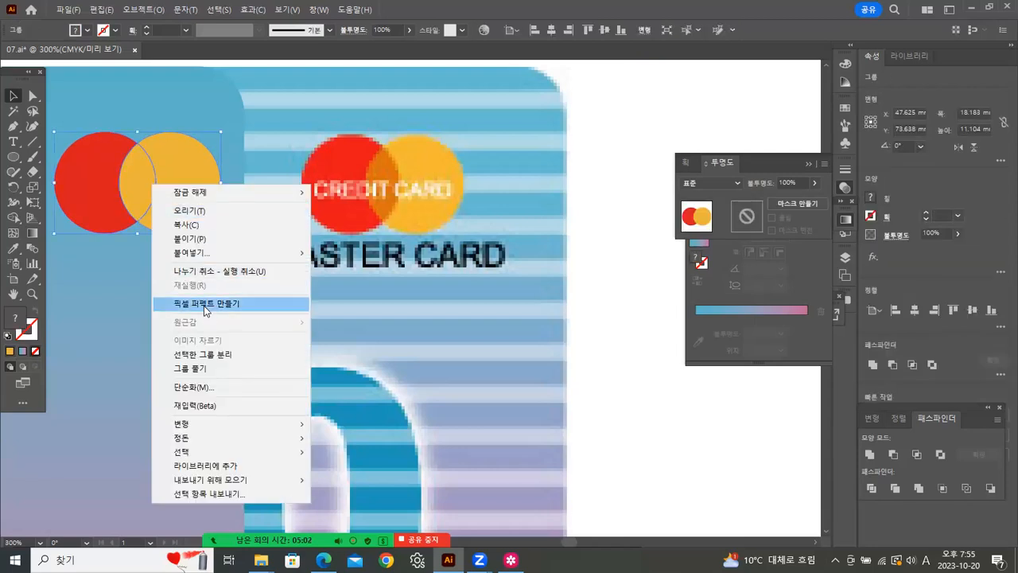
click(251, 366)
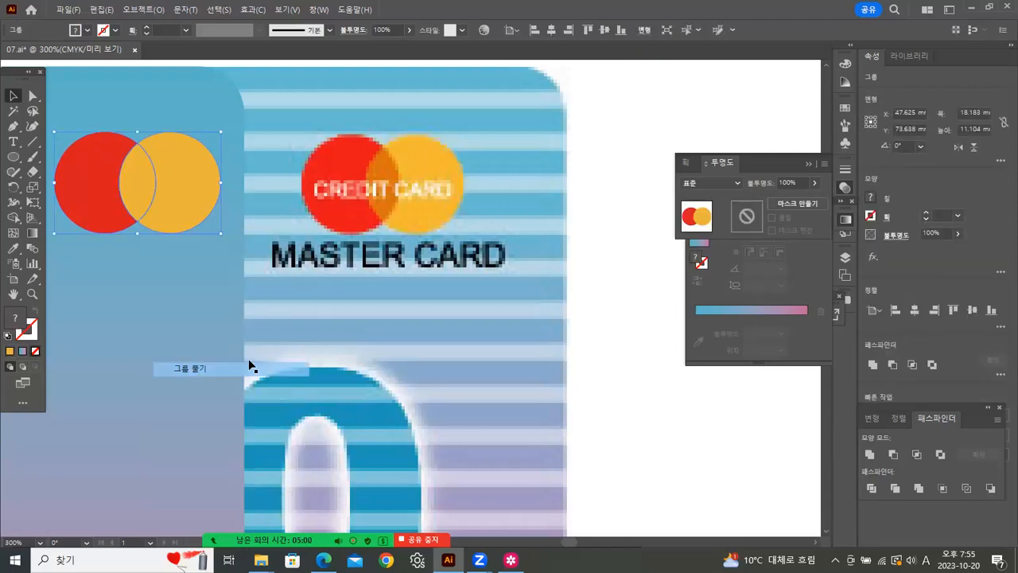
Recolor the overlap piece of the two circles with the darker orange sampled from the reference logo's overlap
click(656, 111)
click(131, 187)
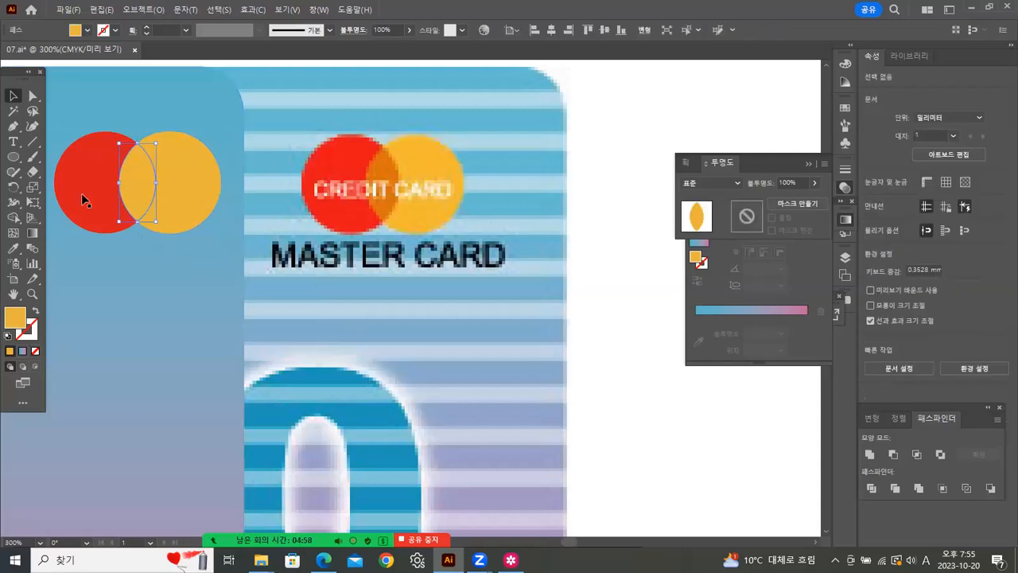
click(14, 249)
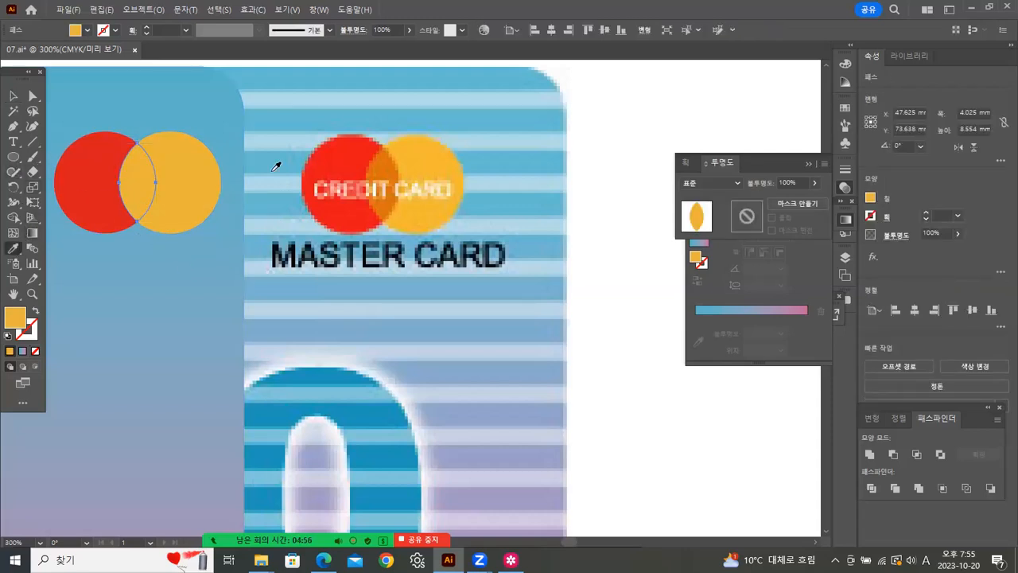
click(390, 165)
click(13, 95)
click(690, 85)
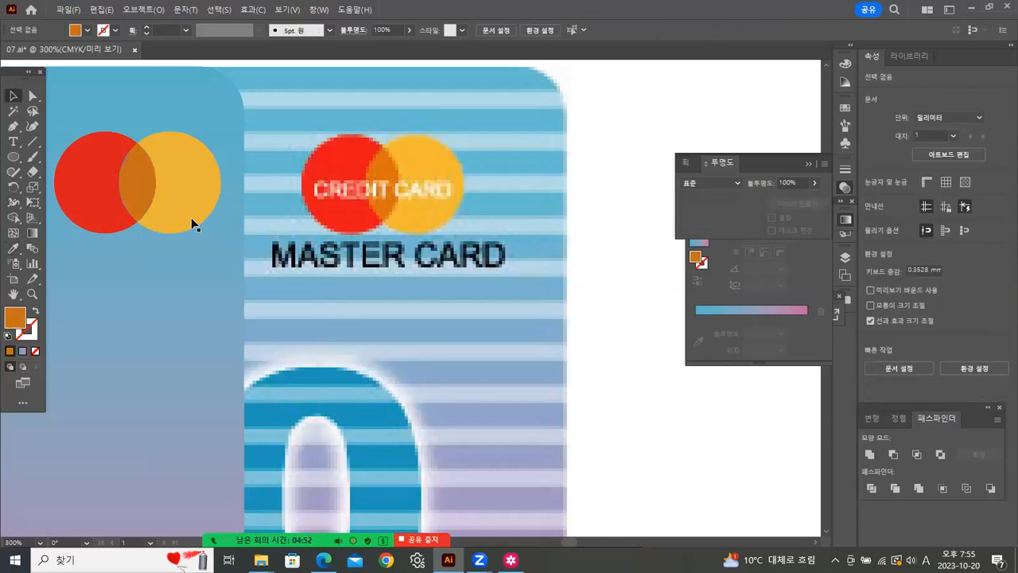
Group the red, orange and yellow pieces of the circle logo together, and deselect the group
click(98, 179)
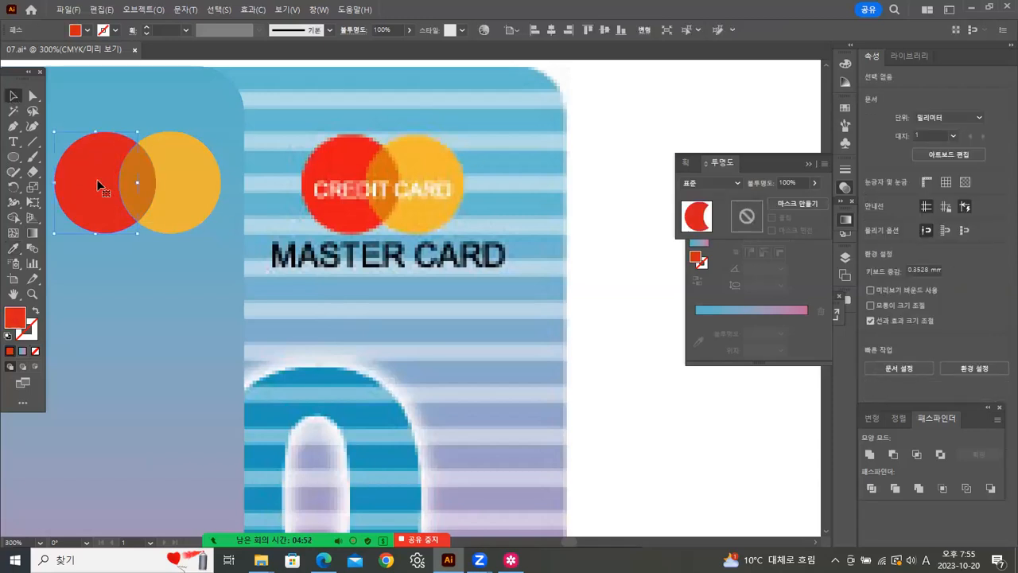
shift+click(147, 181)
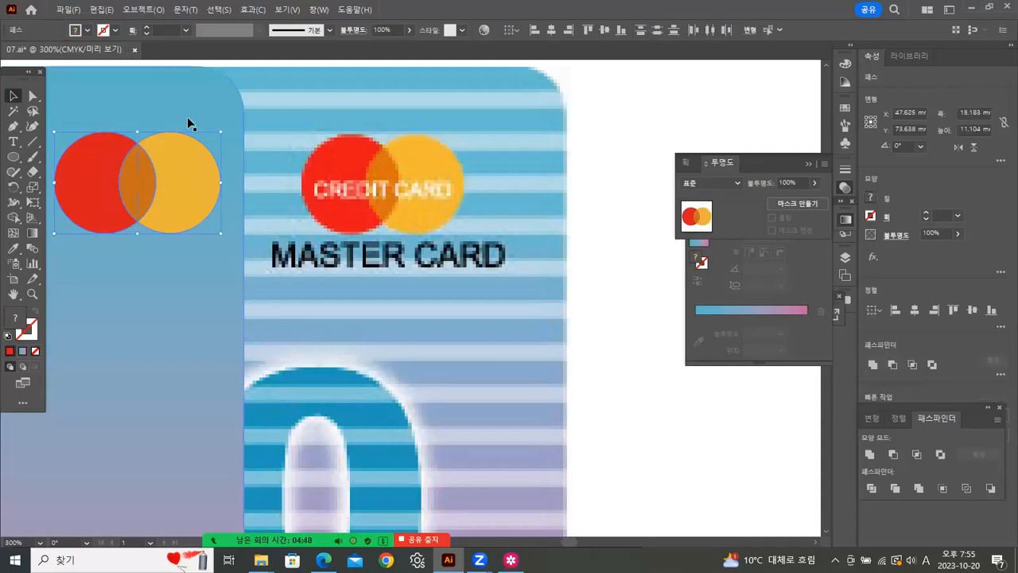
key(ctrl+g)
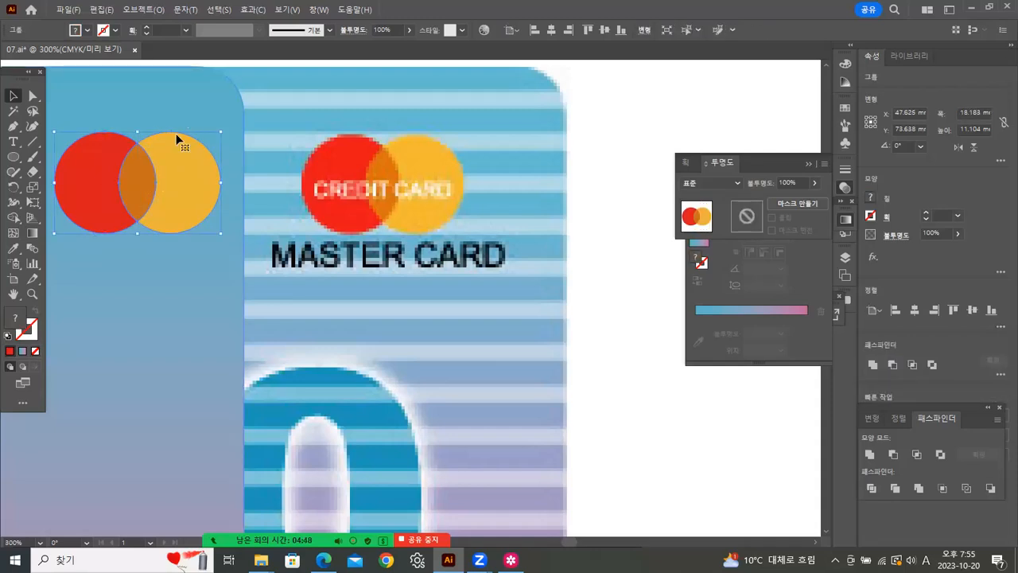
click(604, 108)
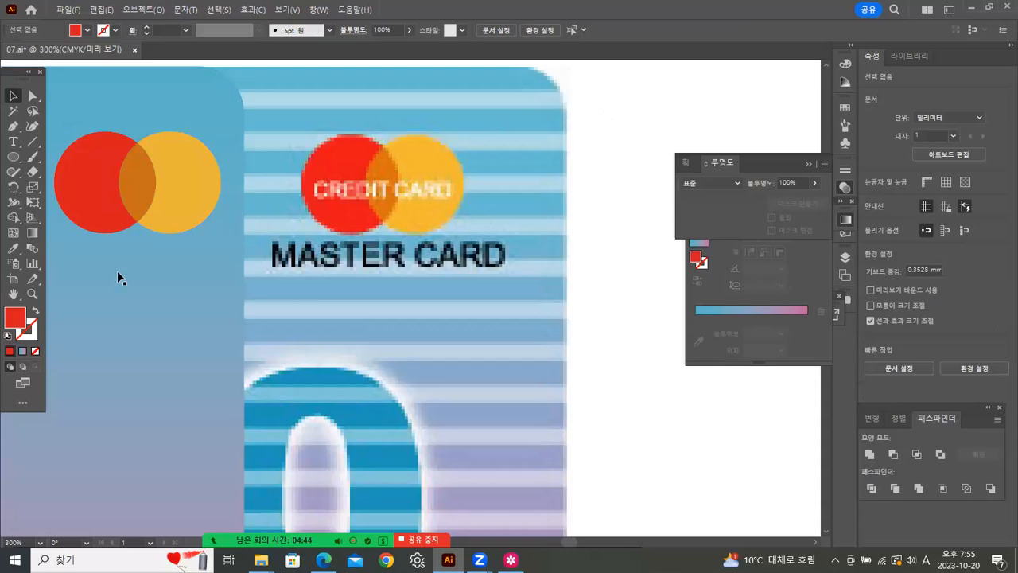
View the whole card at 100% and save the document
key(z)
key(ctrl+1)
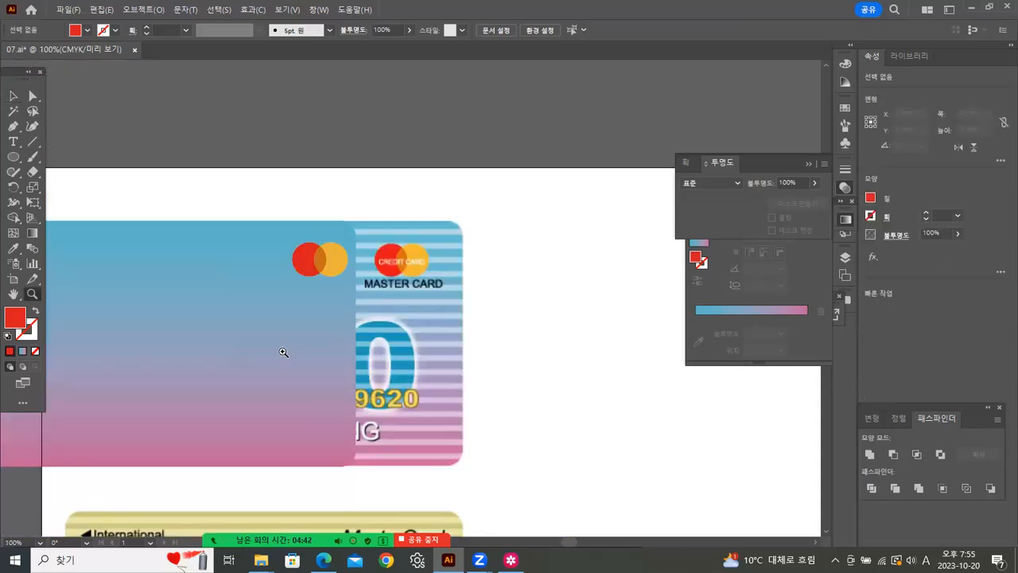
drag(252, 370, 403, 315)
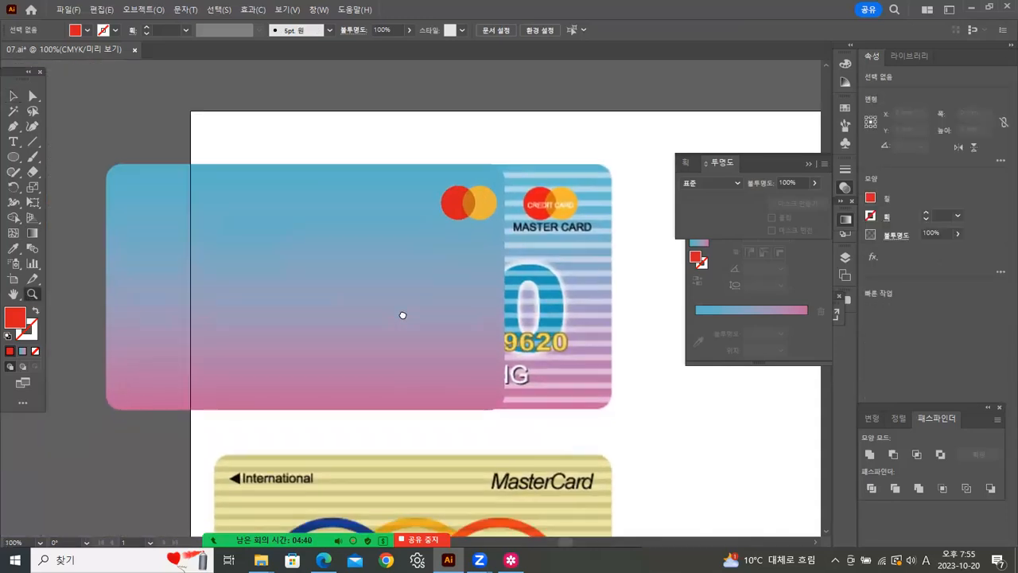
click(13, 96)
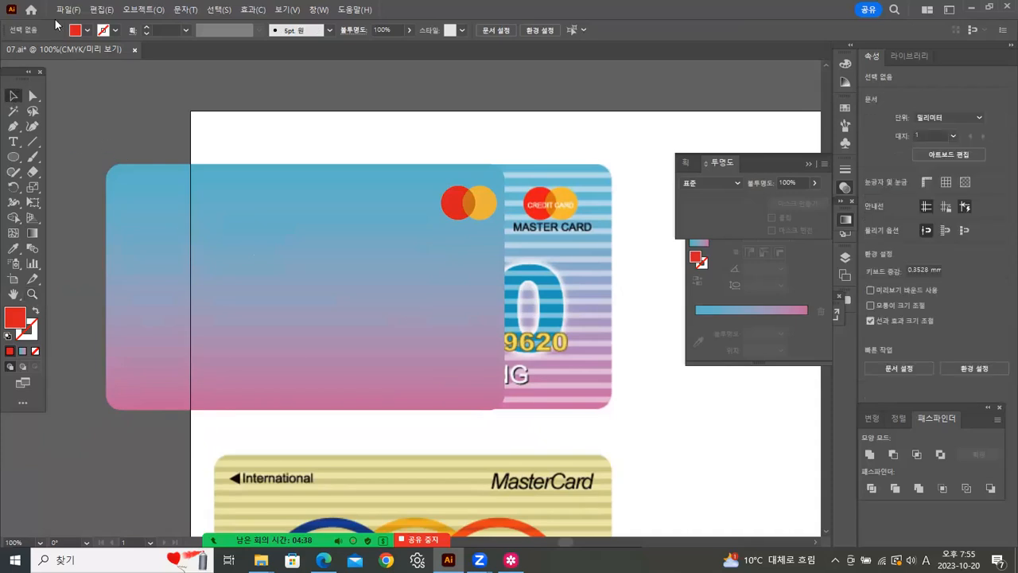
click(68, 9)
click(84, 125)
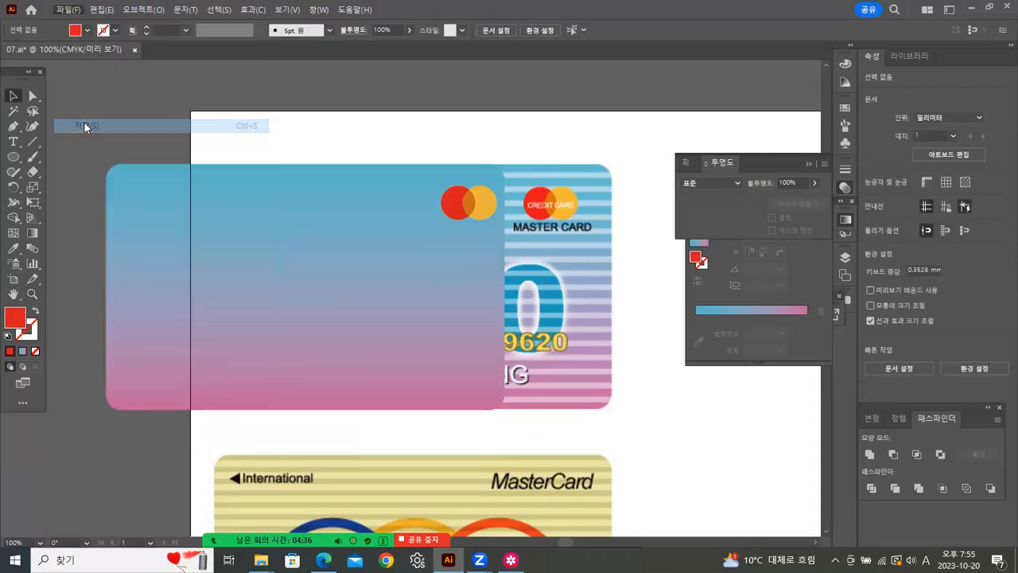